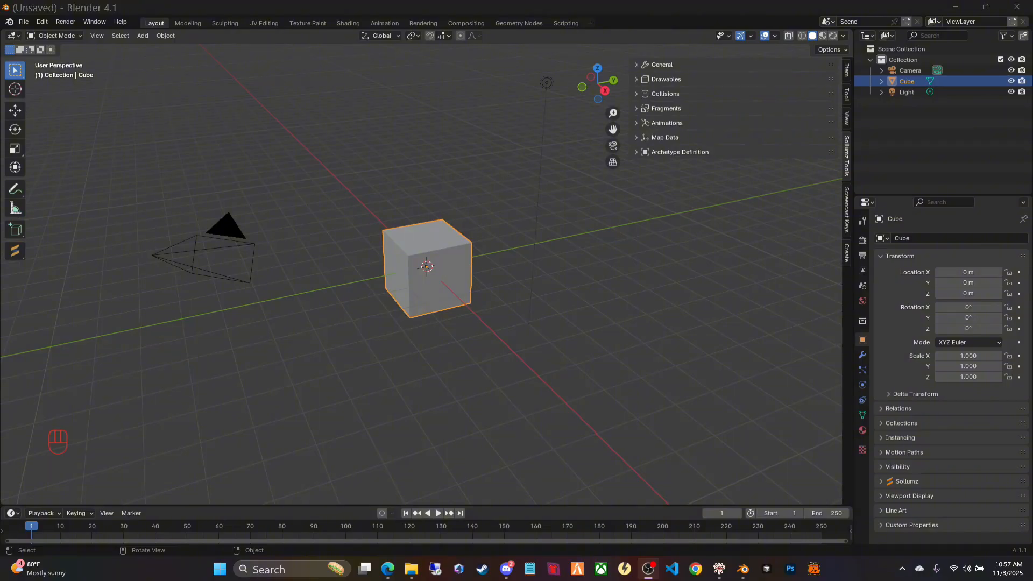
Step: Switch to the Edge browser and copy the object name v_ilev_dev_door from the Pleb Masters Forge door results
{"action": "left_click", "coordinate": [387, 569]}
{"action": "mouse_move", "coordinate": [644, 409]}
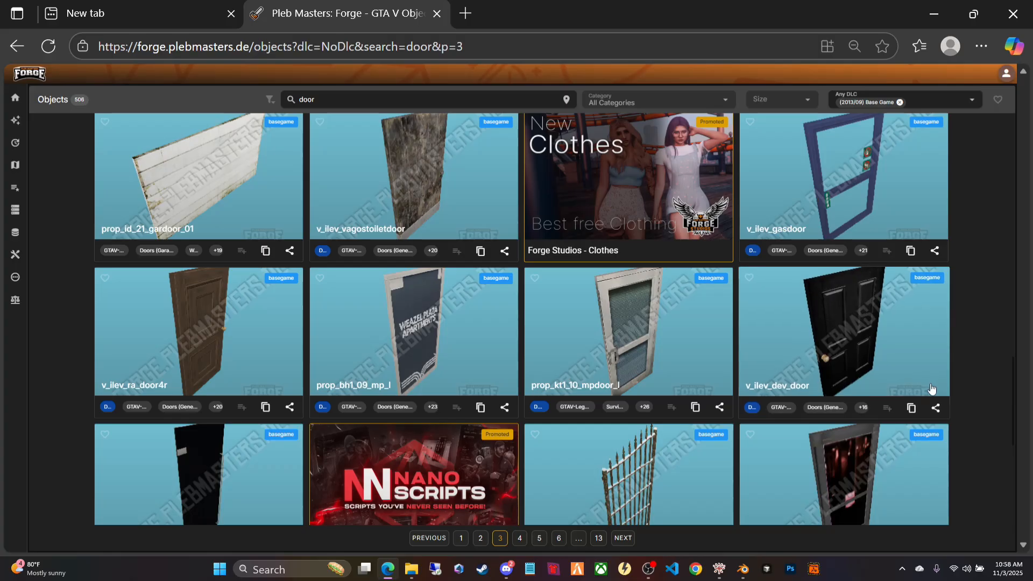
{"action": "left_click", "coordinate": [910, 410]}
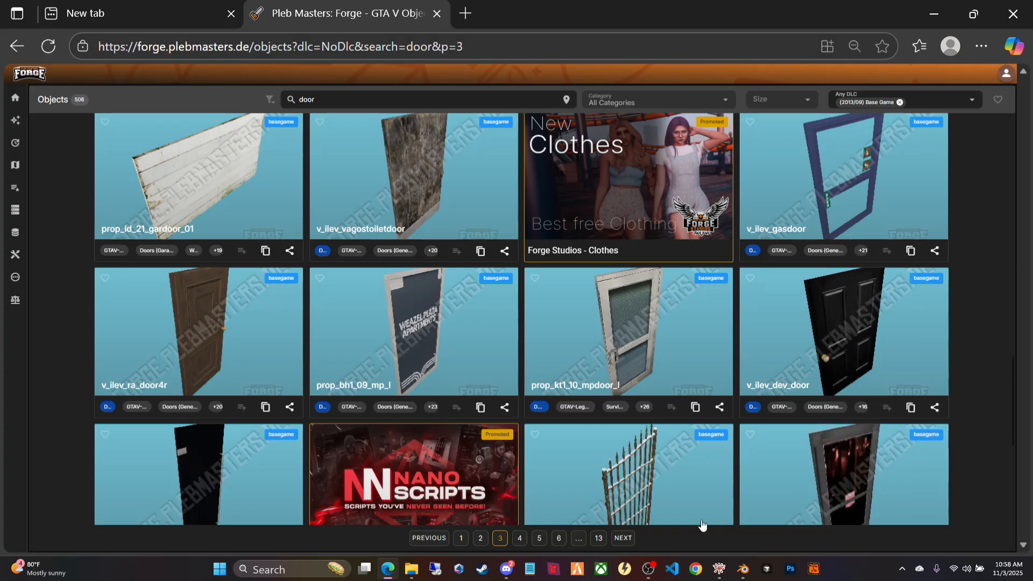
Step: Search CodeWalker's RPF Explorer for v_ilev_dev_door, replacing the previous search term
{"action": "left_click", "coordinate": [719, 569]}
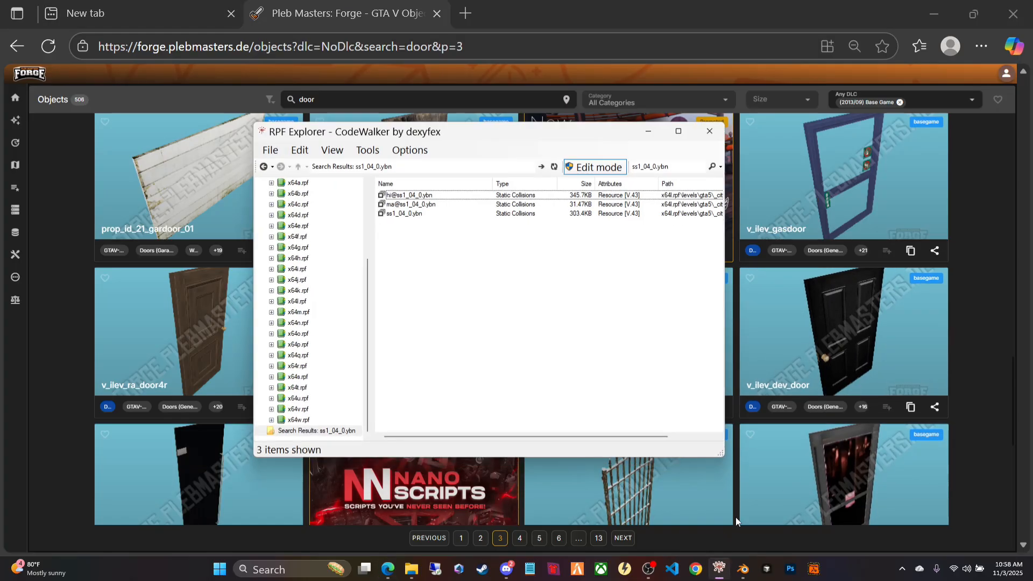
{"action": "left_click", "coordinate": [672, 167]}
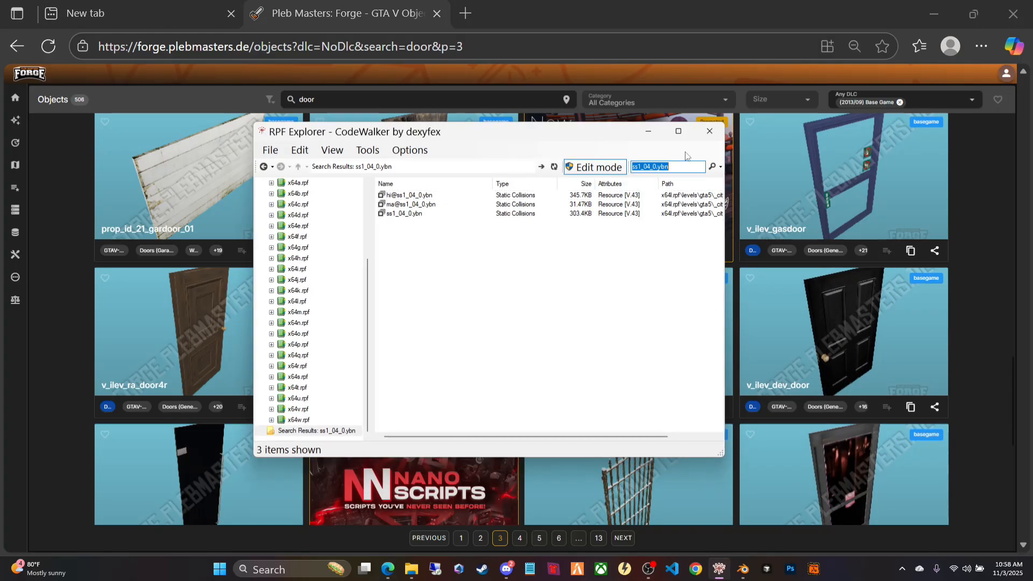
{"action": "key", "text": "ctrl+v"}
{"action": "key", "text": "Return"}
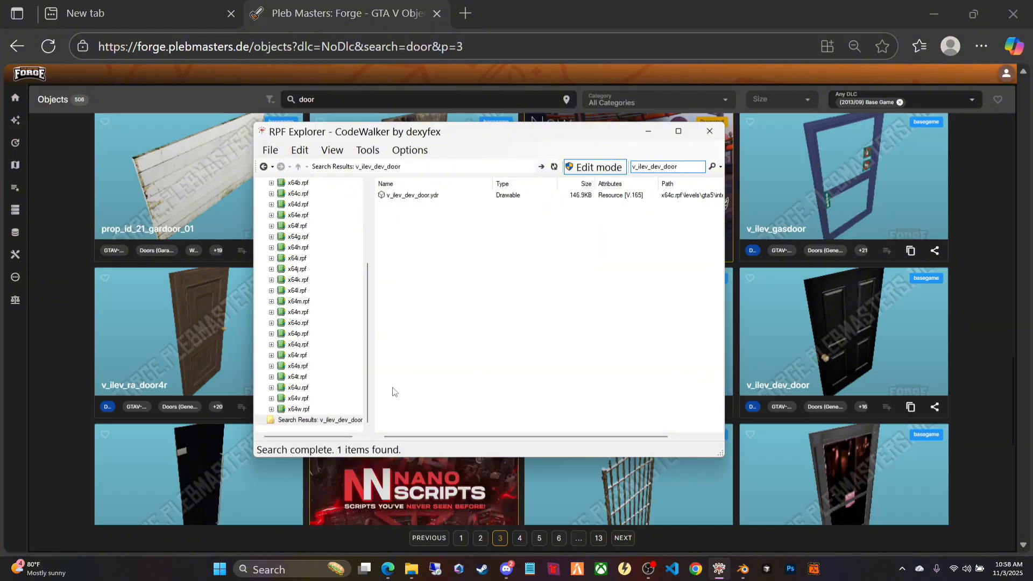
Step: In File Explorer, create a folder named doors inside the developer university xmls folder and open it
{"action": "left_click", "coordinate": [411, 570]}
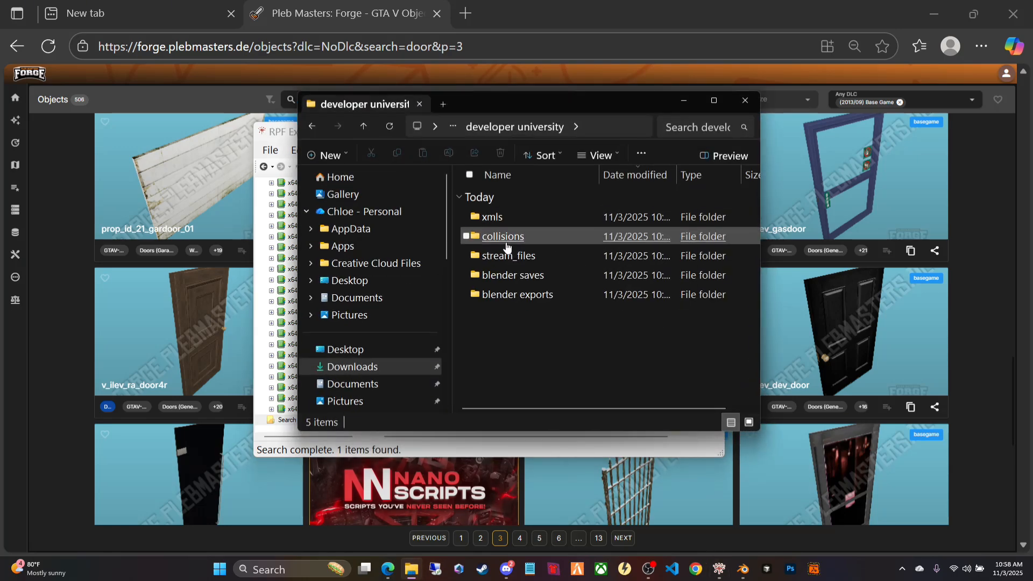
{"action": "double_click", "coordinate": [496, 219]}
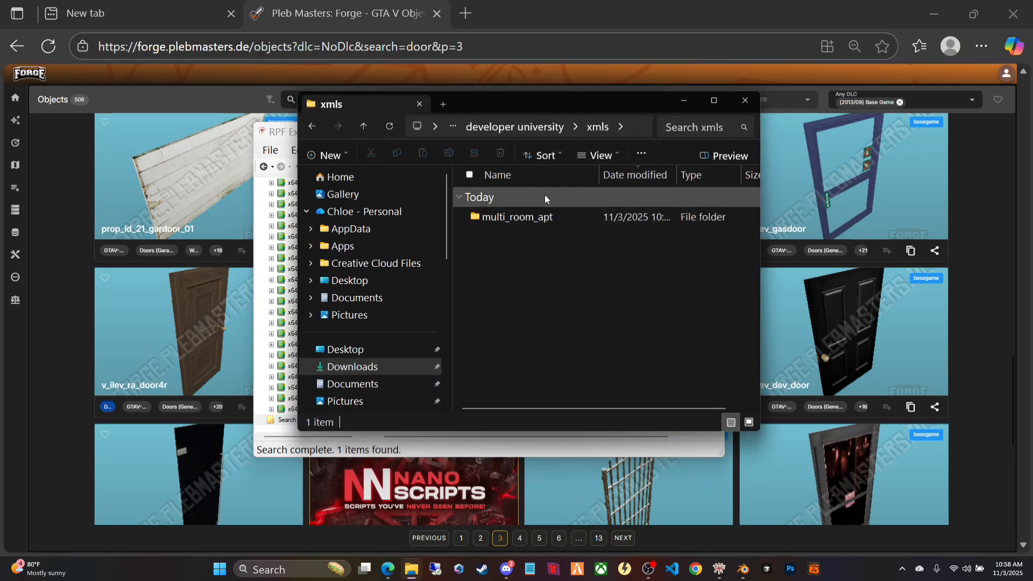
{"action": "right_click", "coordinate": [513, 246]}
{"action": "mouse_move", "coordinate": [624, 351]}
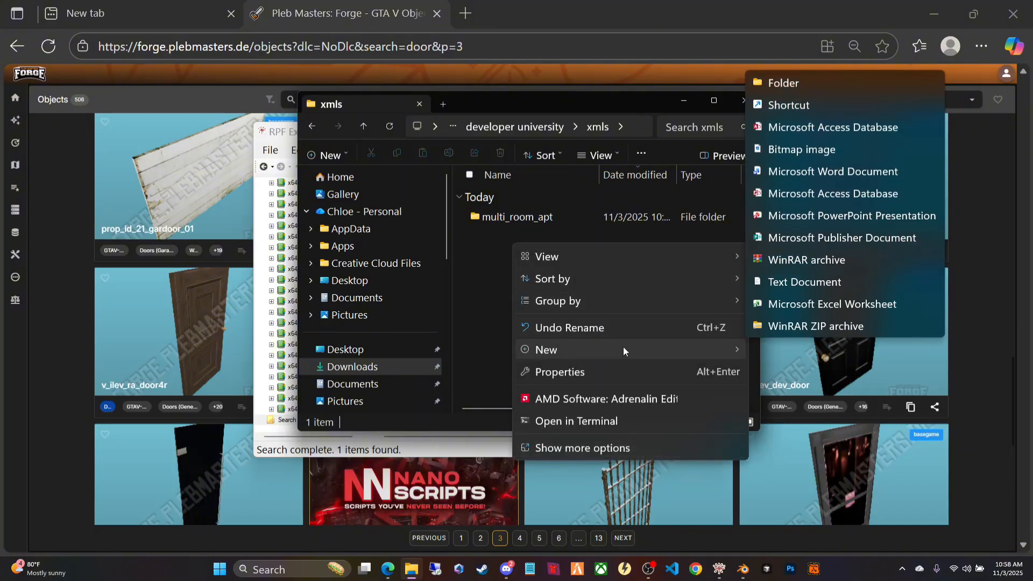
{"action": "left_click", "coordinate": [783, 83]}
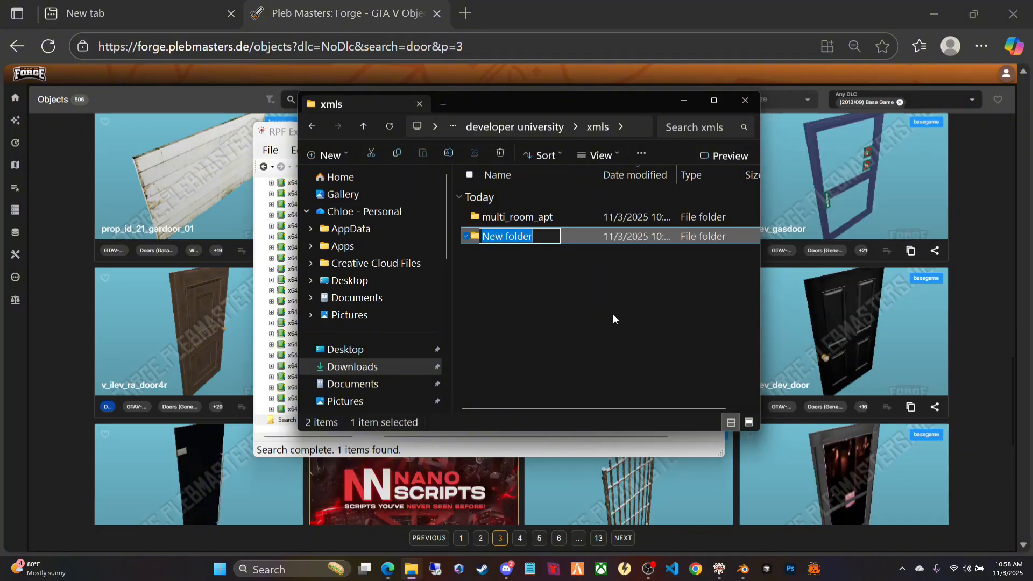
{"action": "type", "text": "doors"}
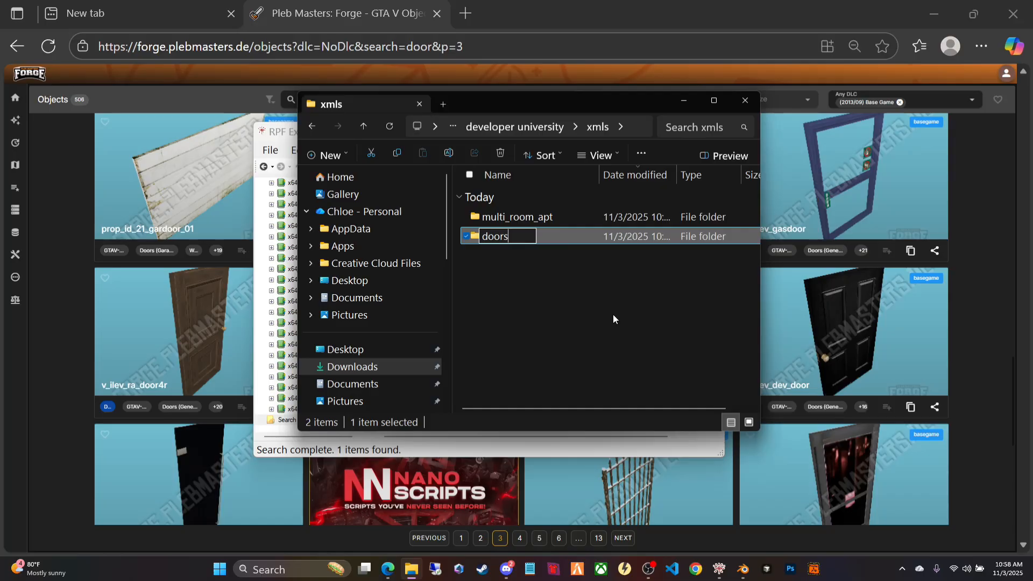
{"action": "key", "text": "Return"}
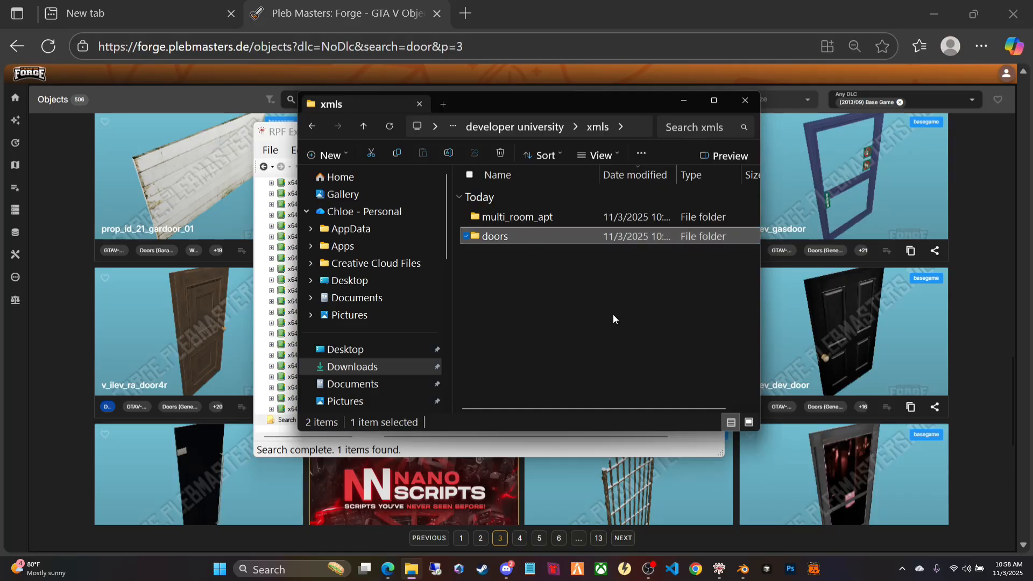
{"action": "left_click", "coordinate": [592, 296]}
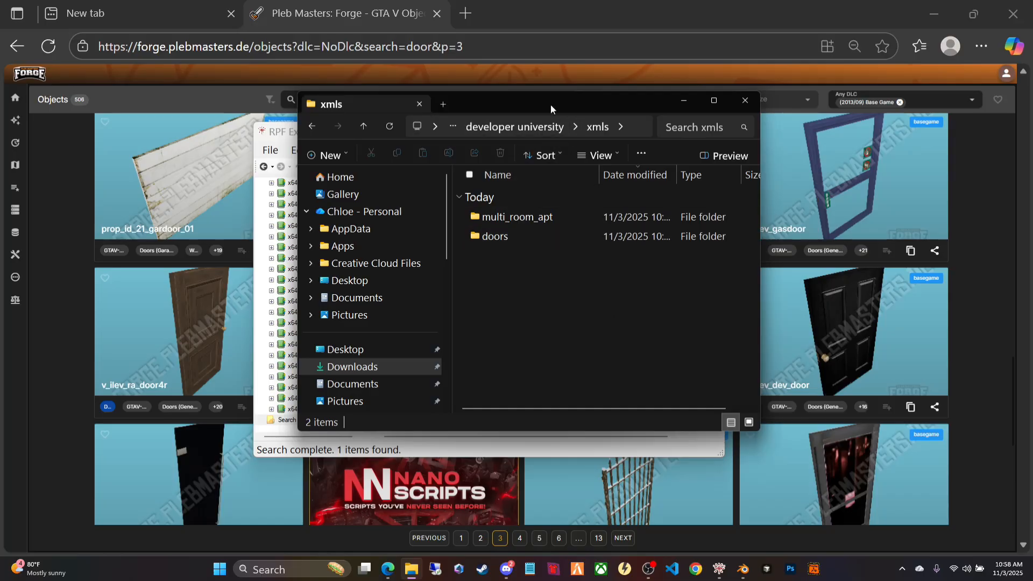
{"action": "left_click_drag", "start_coordinate": [550, 104], "coordinate": [639, 44]}
{"action": "double_click", "coordinate": [586, 176]}
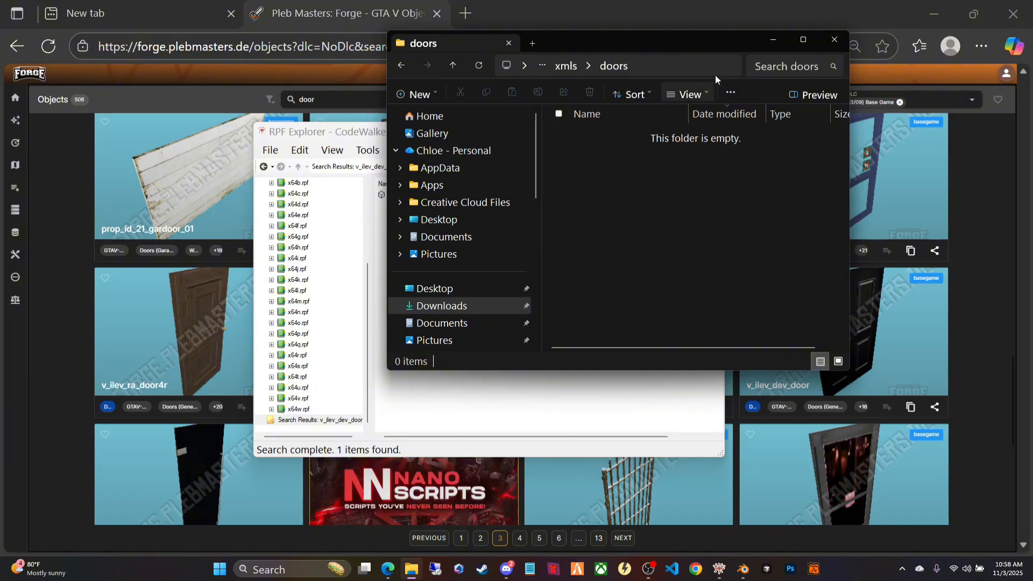
{"action": "right_click", "coordinate": [655, 68]}
{"action": "left_click", "coordinate": [670, 75]}
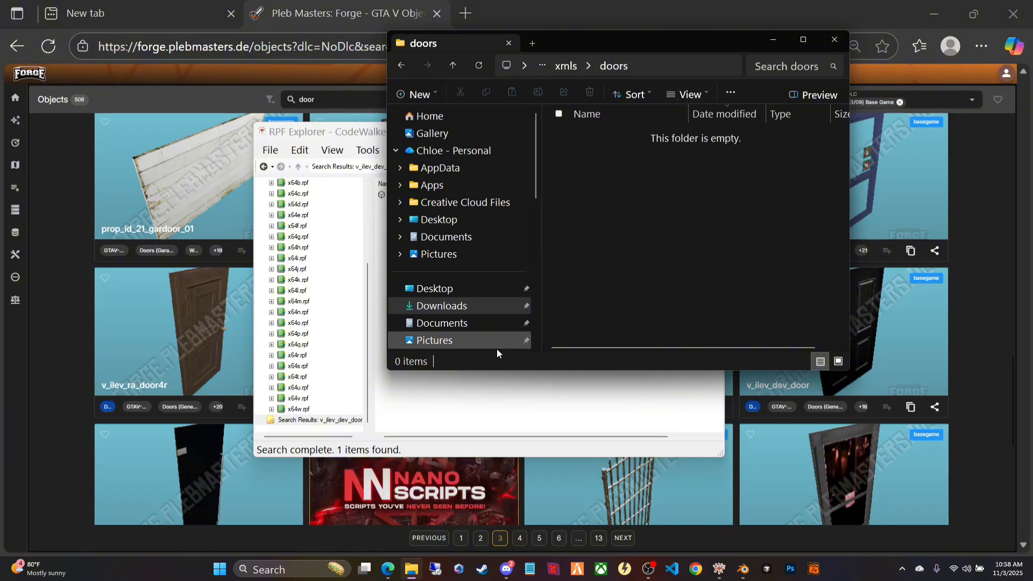
Step: Export v_ilev_dev_door.ydr from RPF Explorer as XML into the xmls\doors folder
{"action": "left_click", "coordinate": [487, 405]}
{"action": "right_click", "coordinate": [428, 195]}
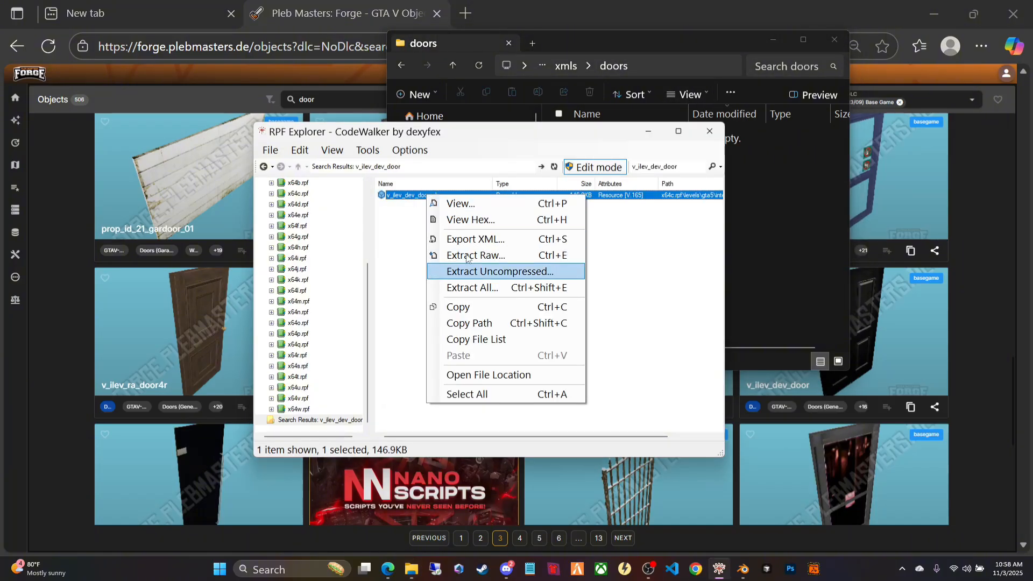
{"action": "left_click", "coordinate": [475, 241]}
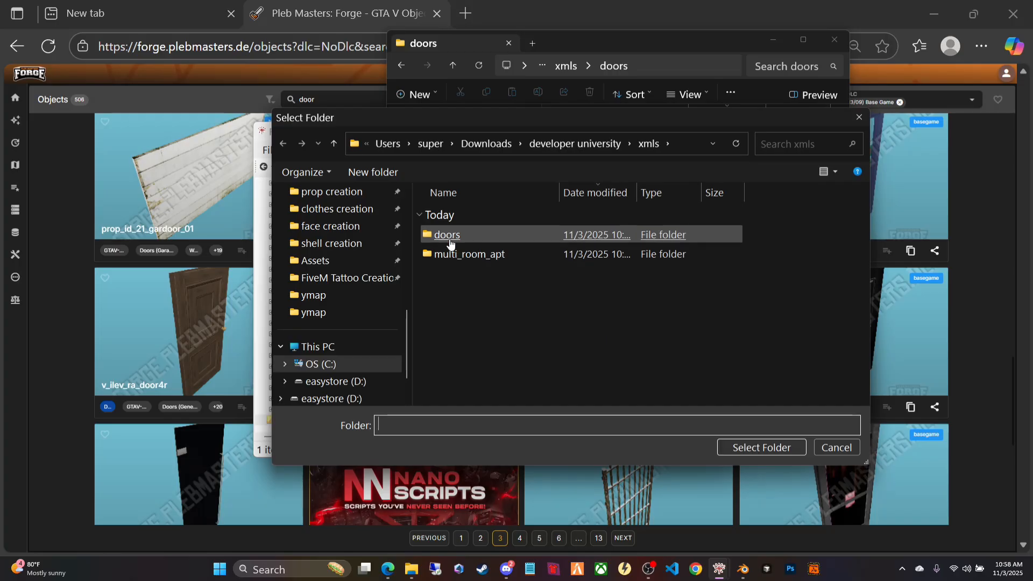
{"action": "double_click", "coordinate": [456, 236]}
{"action": "left_click", "coordinate": [740, 447]}
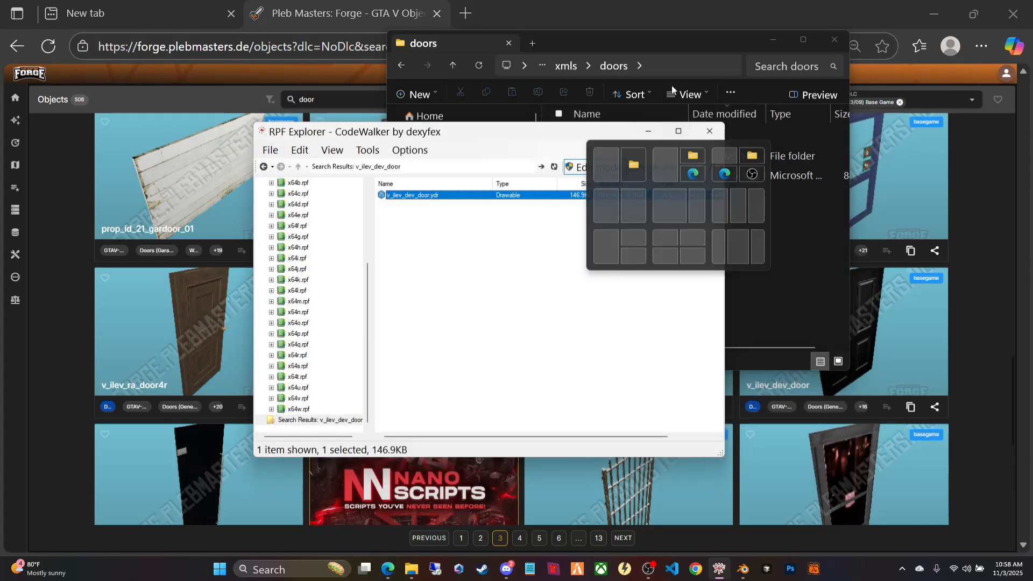
Step: Return to the Forge page in the browser and look through page 1 of the door results for another door
{"action": "left_click", "coordinate": [679, 15]}
{"action": "scroll", "coordinate": [484, 306], "scroll_direction": "down", "scroll_amount": 3}
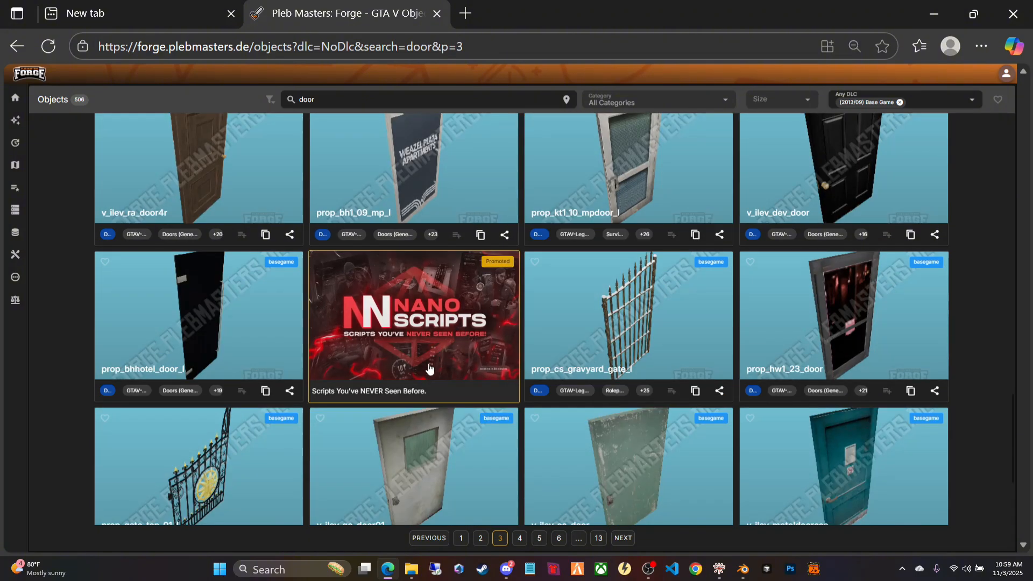
{"action": "left_click", "coordinate": [461, 538]}
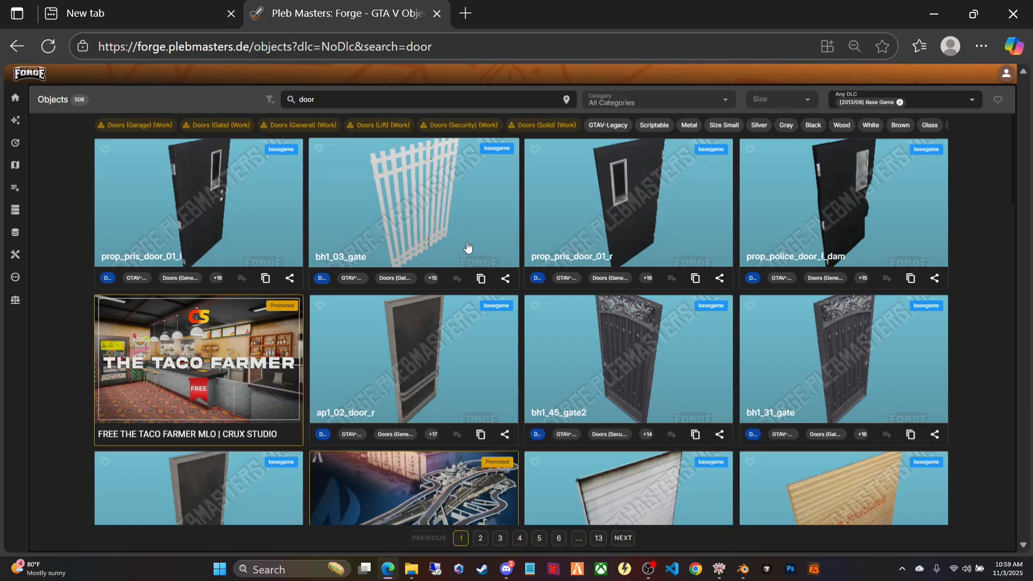
{"action": "scroll", "coordinate": [467, 246], "scroll_direction": "down", "scroll_amount": 2}
{"action": "scroll", "coordinate": [467, 247], "scroll_direction": "down", "scroll_amount": 8}
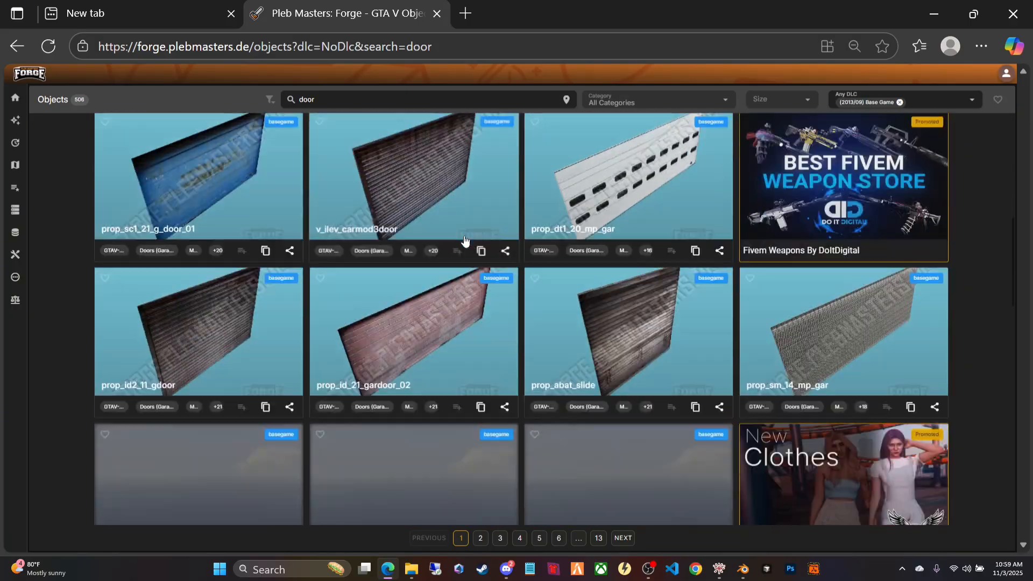
{"action": "scroll", "coordinate": [466, 238], "scroll_direction": "down", "scroll_amount": 6}
{"action": "scroll", "coordinate": [466, 238], "scroll_direction": "down", "scroll_amount": 2}
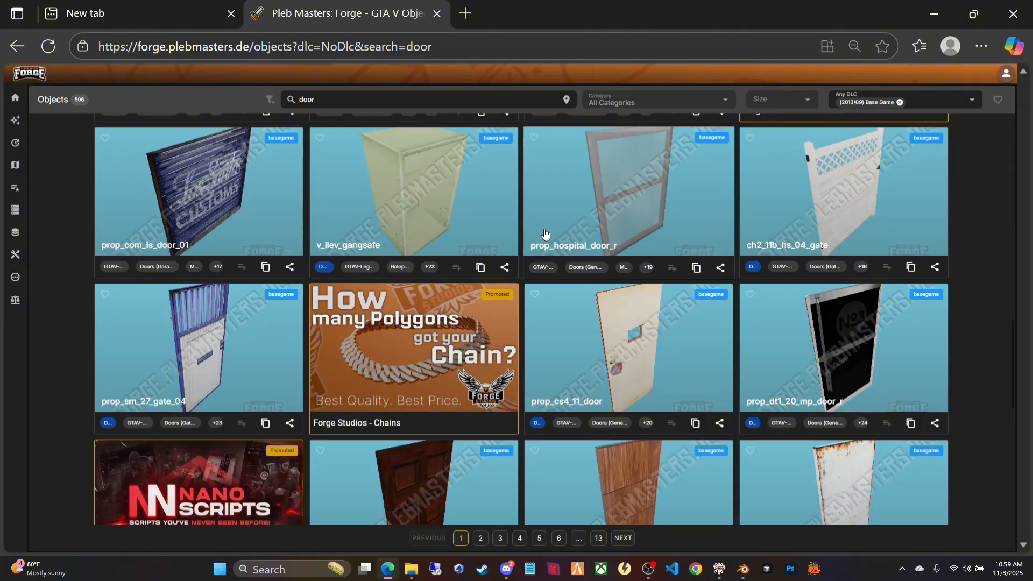
{"action": "scroll", "coordinate": [545, 232], "scroll_direction": "down", "scroll_amount": 2}
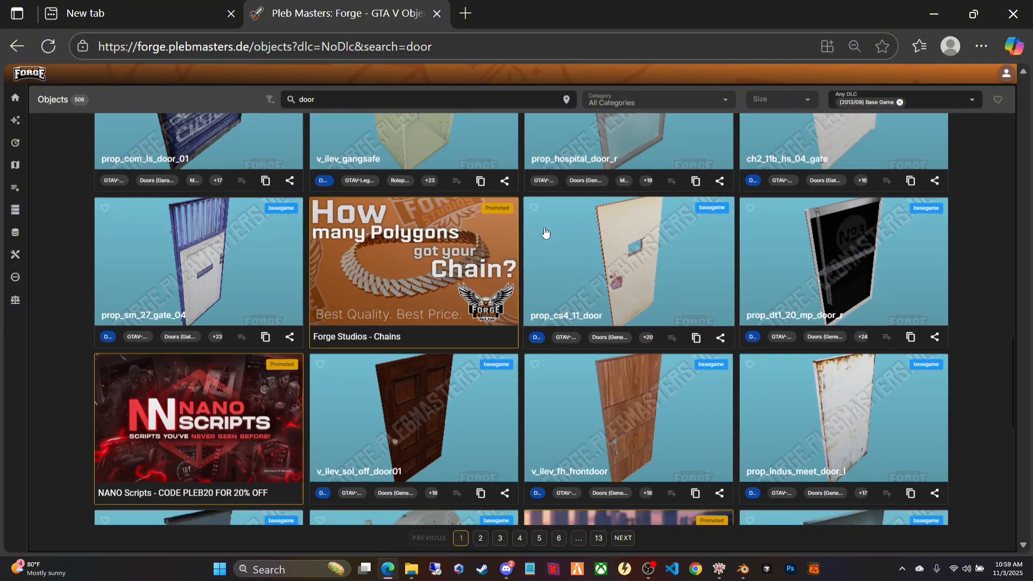
{"action": "scroll", "coordinate": [545, 232], "scroll_direction": "down", "scroll_amount": 4}
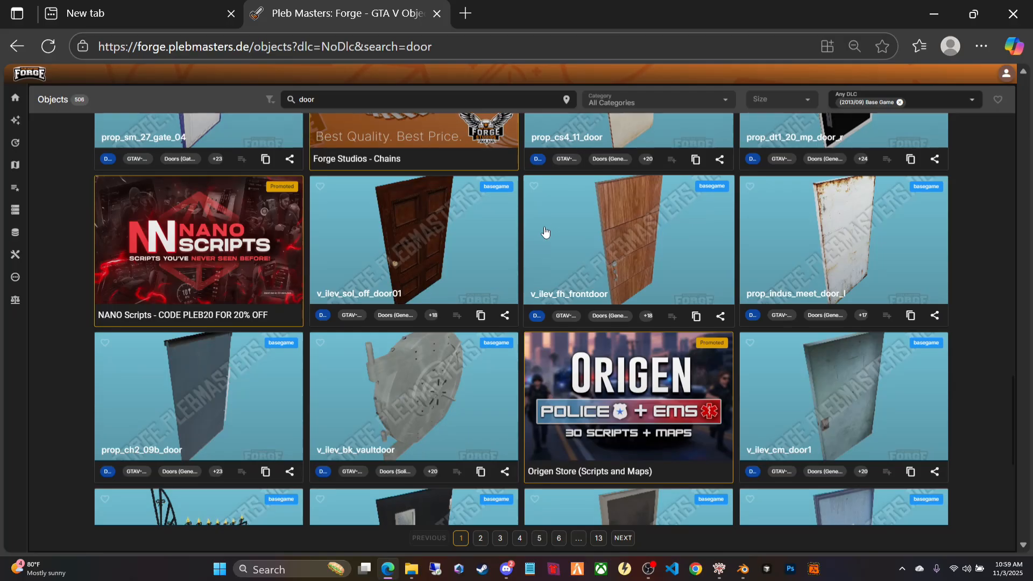
{"action": "scroll", "coordinate": [544, 232], "scroll_direction": "down", "scroll_amount": 5}
{"action": "scroll", "coordinate": [545, 232], "scroll_direction": "down", "scroll_amount": 1}
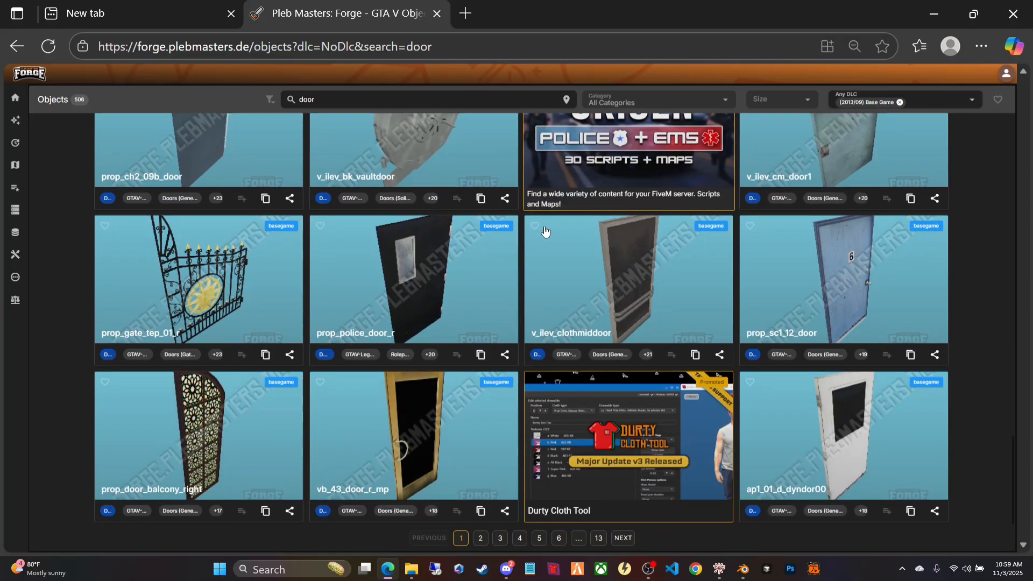
Step: Copy the object name prop_artgallery_dr from page 2 of the door results
{"action": "left_click", "coordinate": [481, 538]}
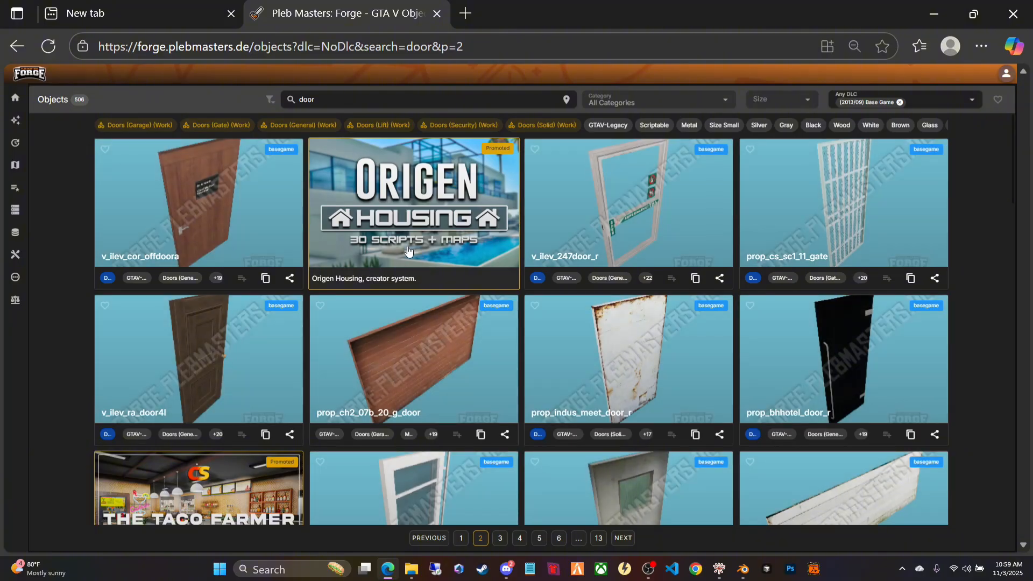
{"action": "scroll", "coordinate": [355, 242], "scroll_direction": "down", "scroll_amount": 3}
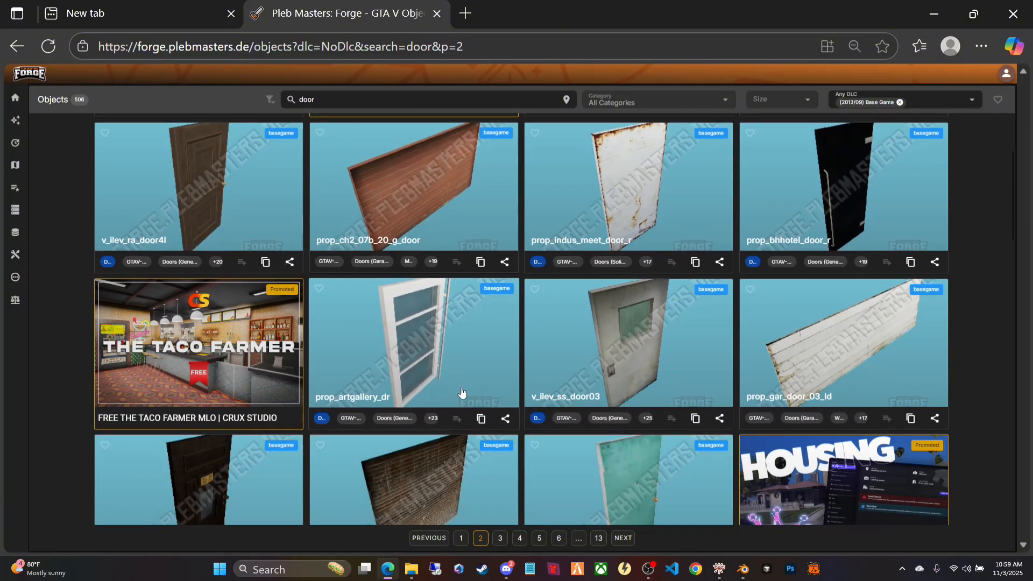
{"action": "left_click", "coordinate": [482, 420]}
Step: Search CodeWalker's RPF Explorer for prop_artgallery_dr
{"action": "left_click", "coordinate": [719, 570]}
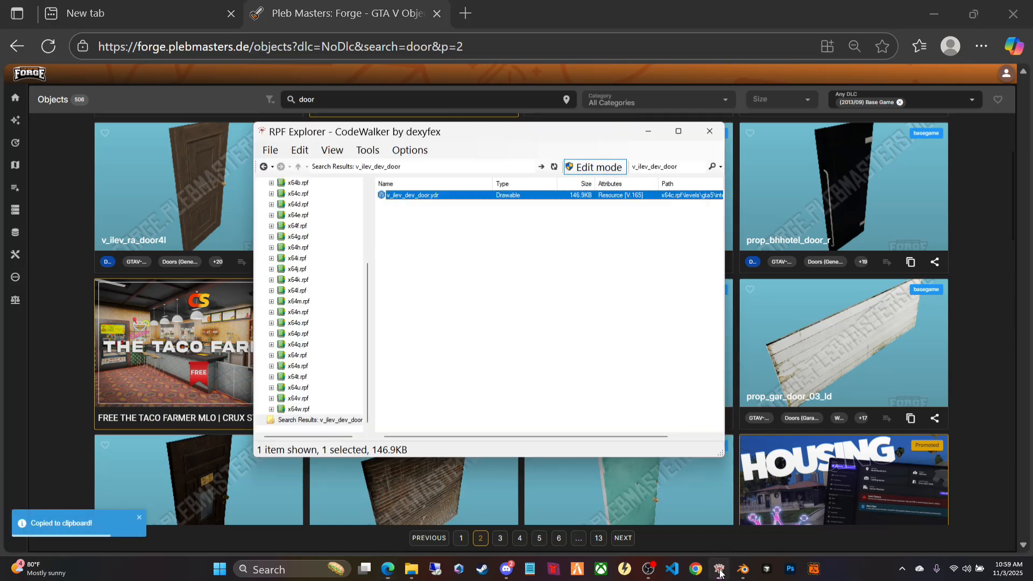
{"action": "double_click", "coordinate": [678, 165]}
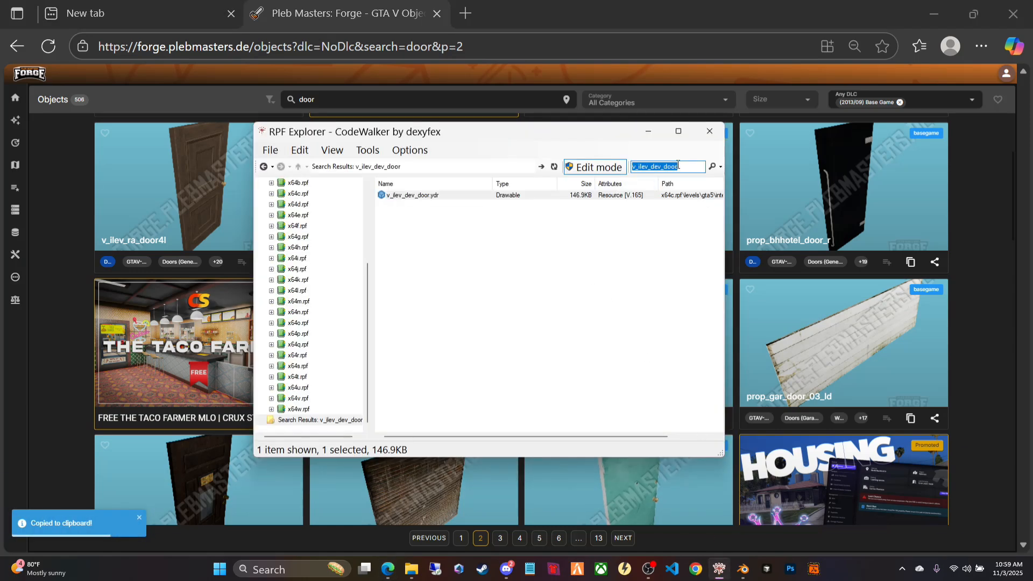
{"action": "key", "text": "ctrl+v"}
{"action": "key", "text": "Return"}
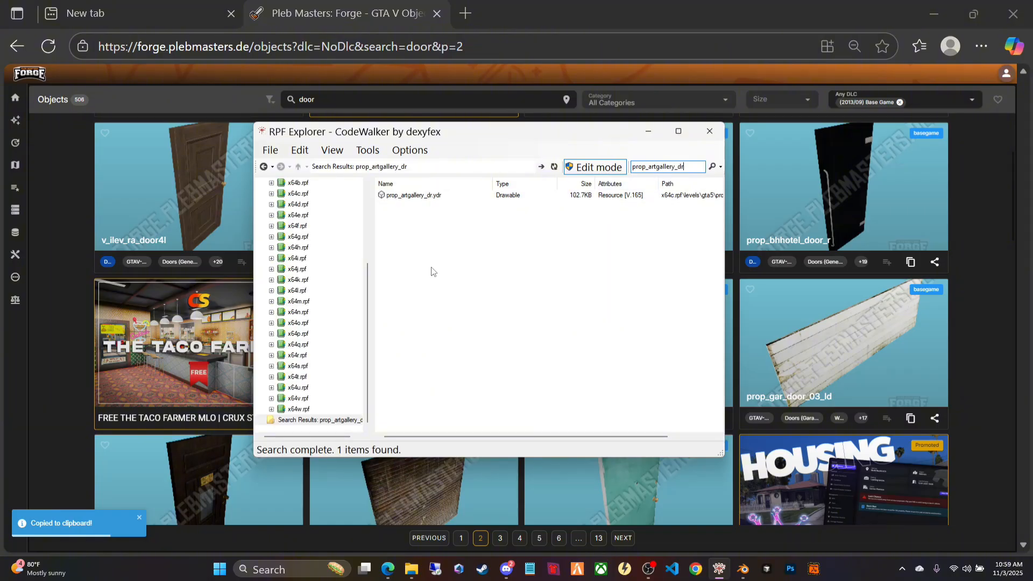
Step: Export prop_artgallery_dr.ydr as XML into the xmls\doors folder
{"action": "left_click", "coordinate": [428, 197]}
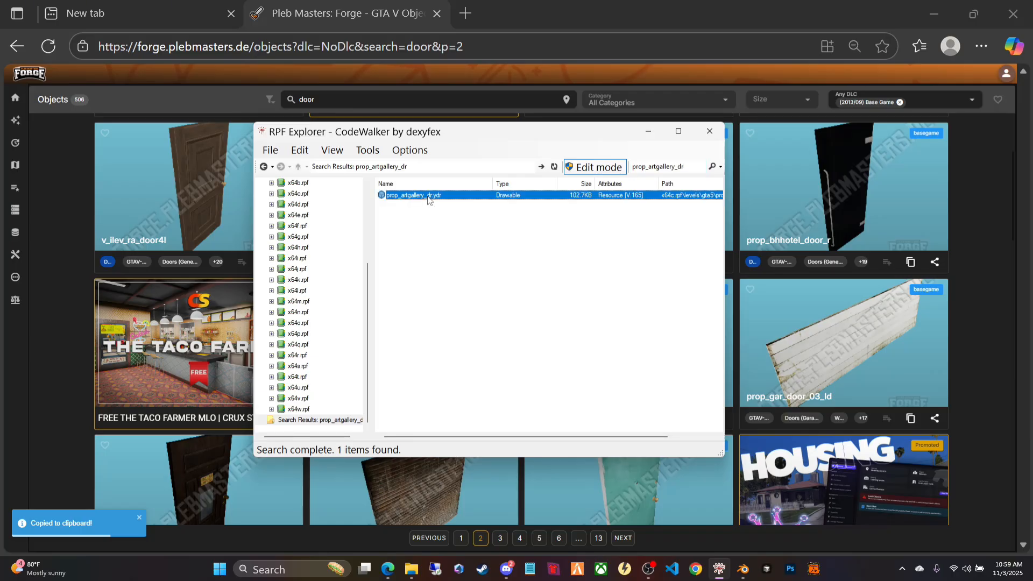
{"action": "right_click", "coordinate": [447, 197]}
{"action": "left_click", "coordinate": [463, 240]}
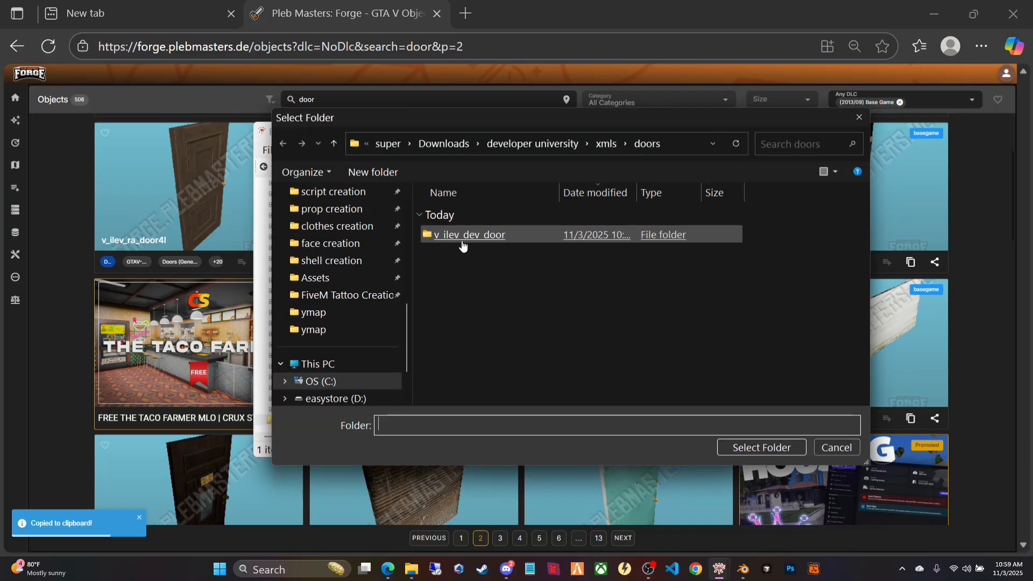
{"action": "left_click", "coordinate": [750, 449]}
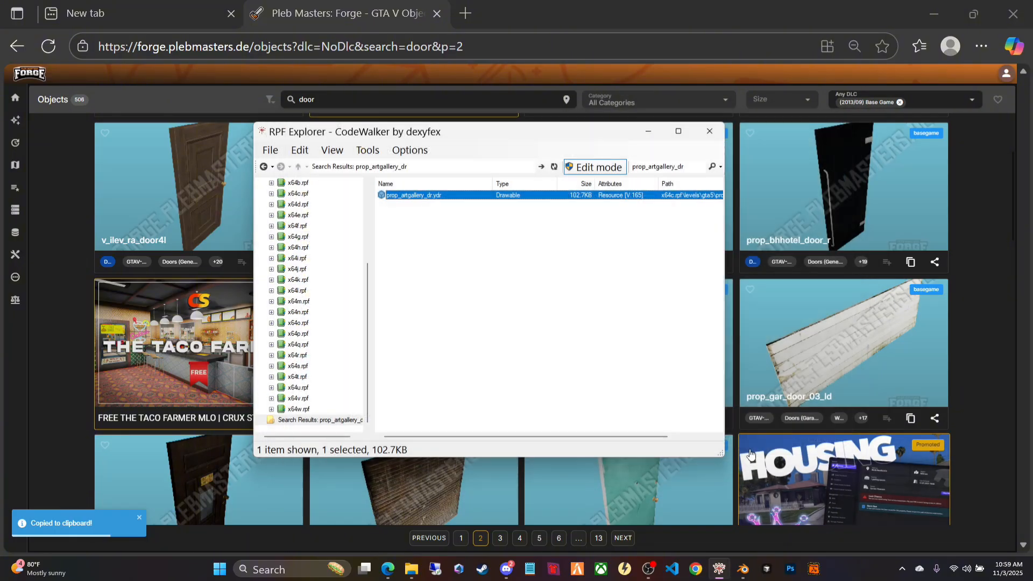
Step: Return to the Forge page in the browser and look through the rest of page 2 of the door results
{"action": "left_click", "coordinate": [664, 14]}
{"action": "scroll", "coordinate": [618, 344], "scroll_direction": "down", "scroll_amount": 7}
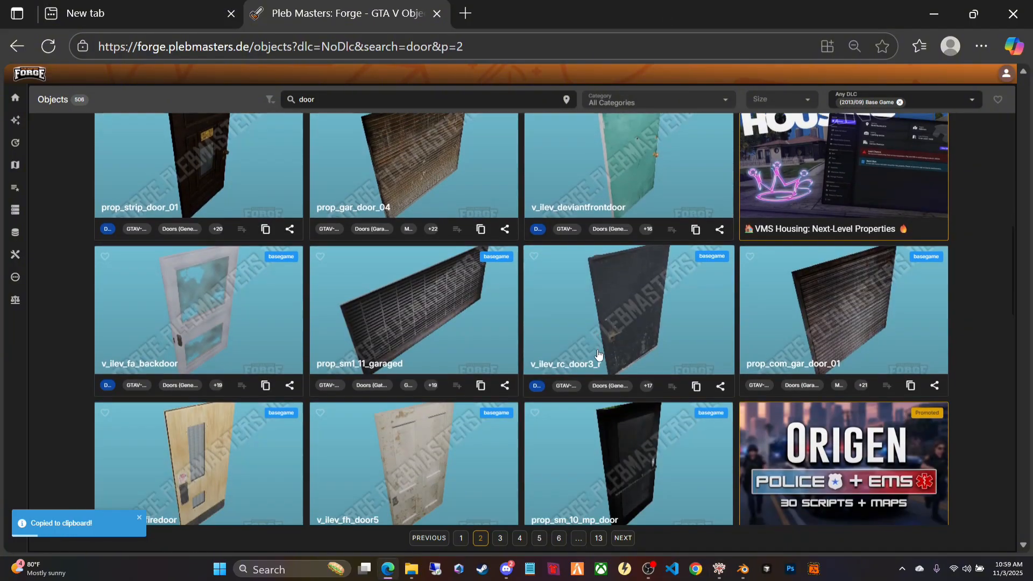
{"action": "scroll", "coordinate": [537, 325], "scroll_direction": "down", "scroll_amount": 2}
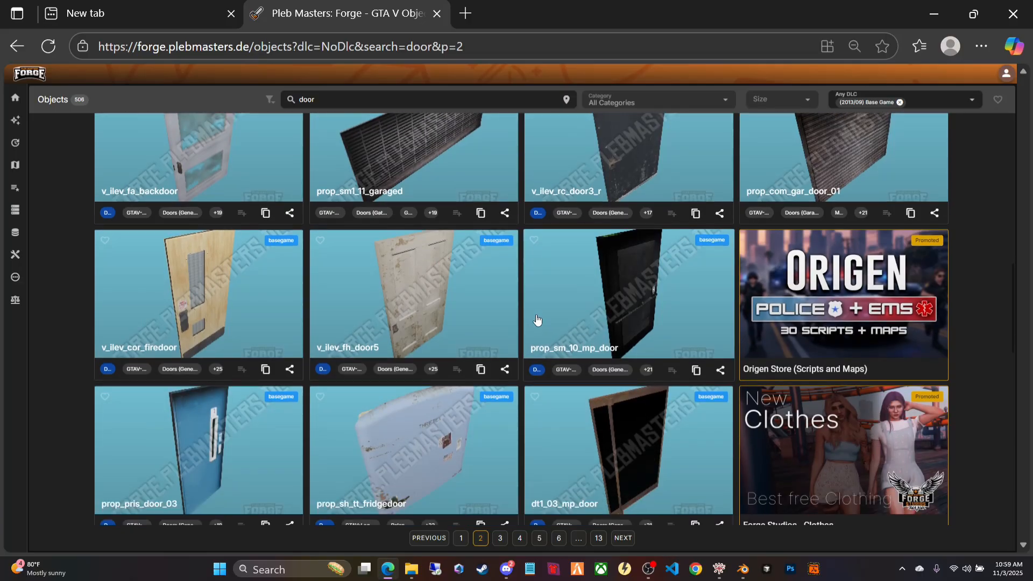
{"action": "scroll", "coordinate": [534, 302], "scroll_direction": "down", "scroll_amount": 8}
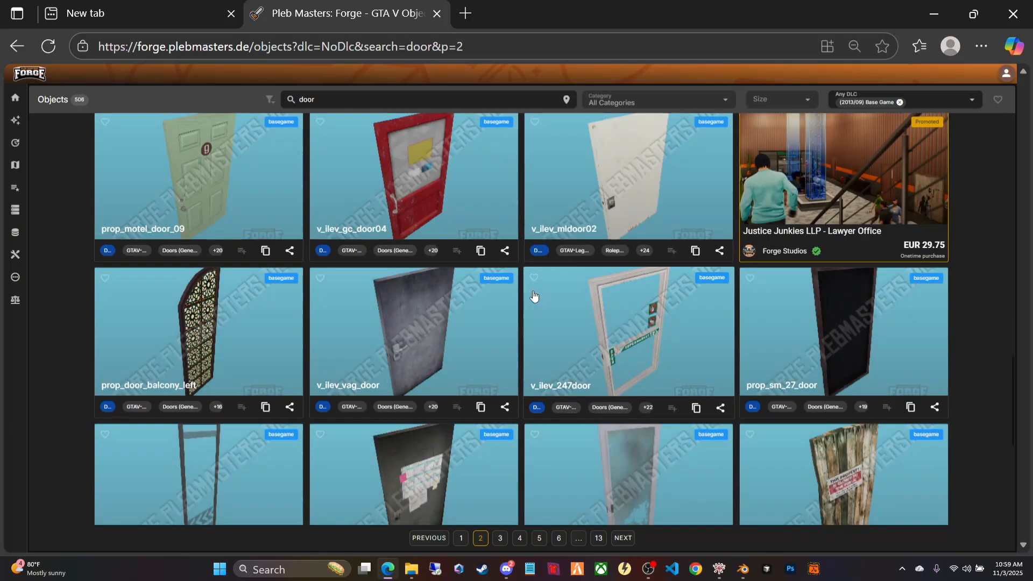
{"action": "scroll", "coordinate": [487, 296], "scroll_direction": "down", "scroll_amount": 5}
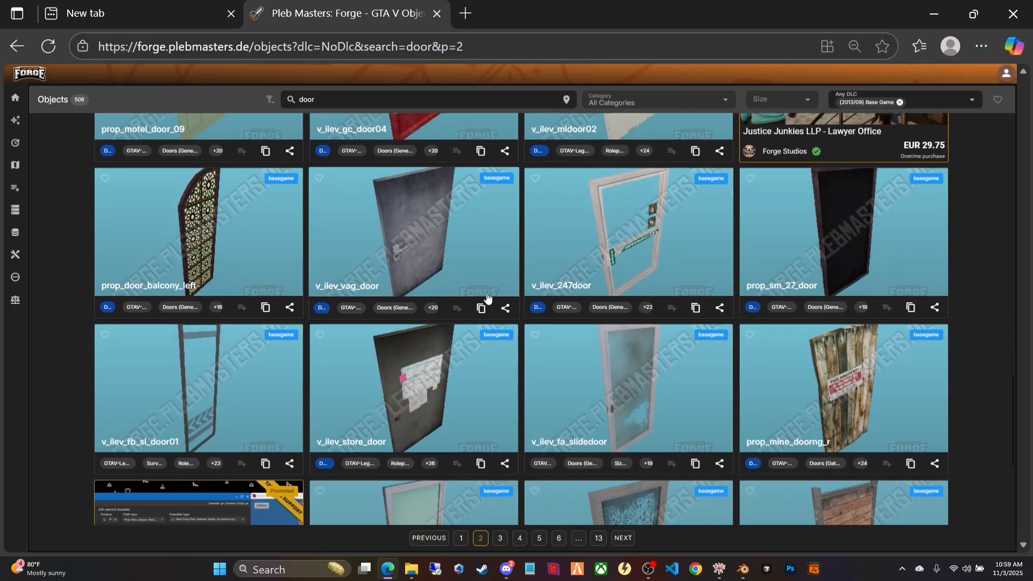
{"action": "scroll", "coordinate": [487, 297], "scroll_direction": "down", "scroll_amount": 2}
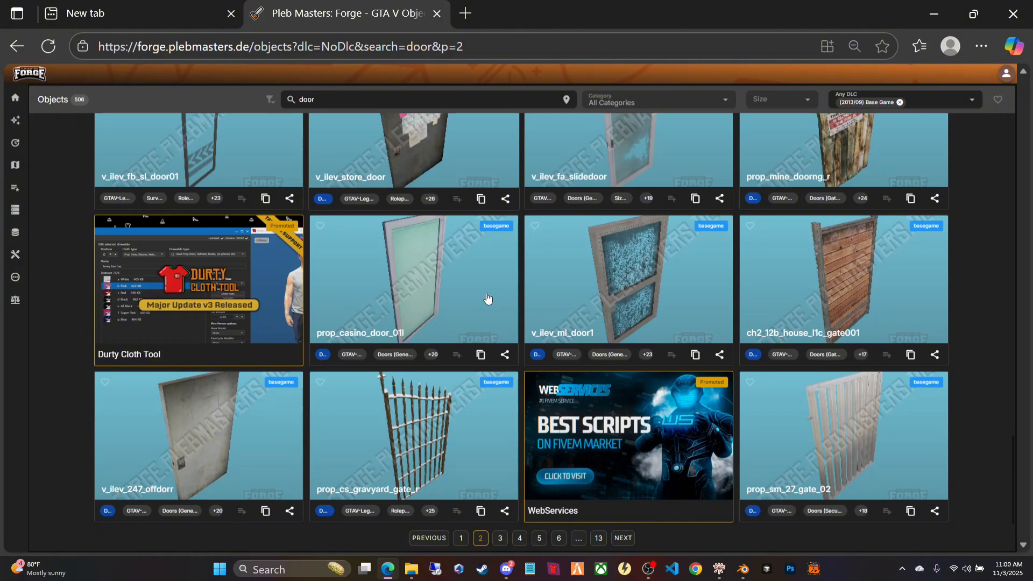
Step: Look through page 3 of the door results for another door
{"action": "left_click", "coordinate": [500, 538]}
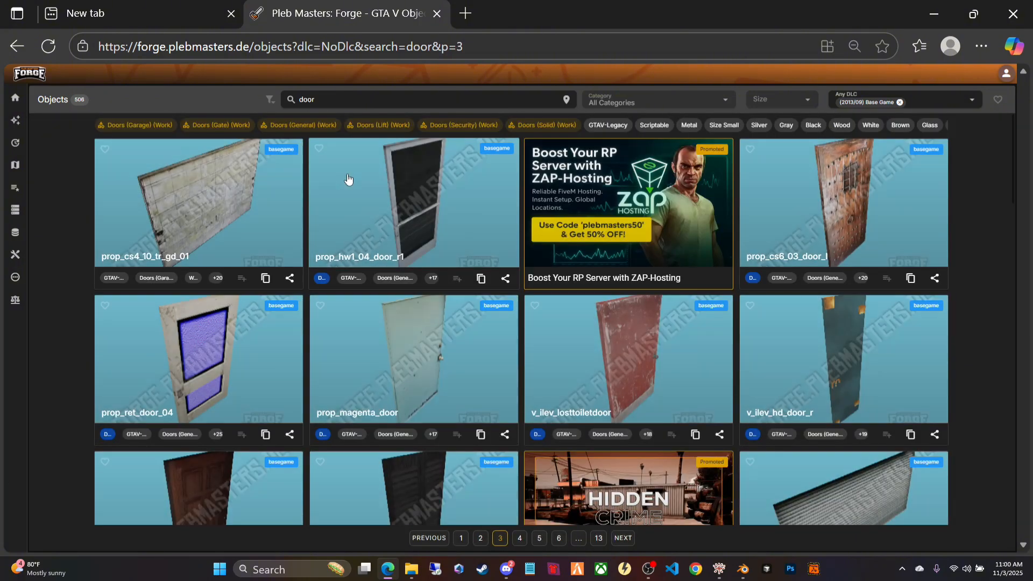
{"action": "scroll", "coordinate": [359, 185], "scroll_direction": "down", "scroll_amount": 6}
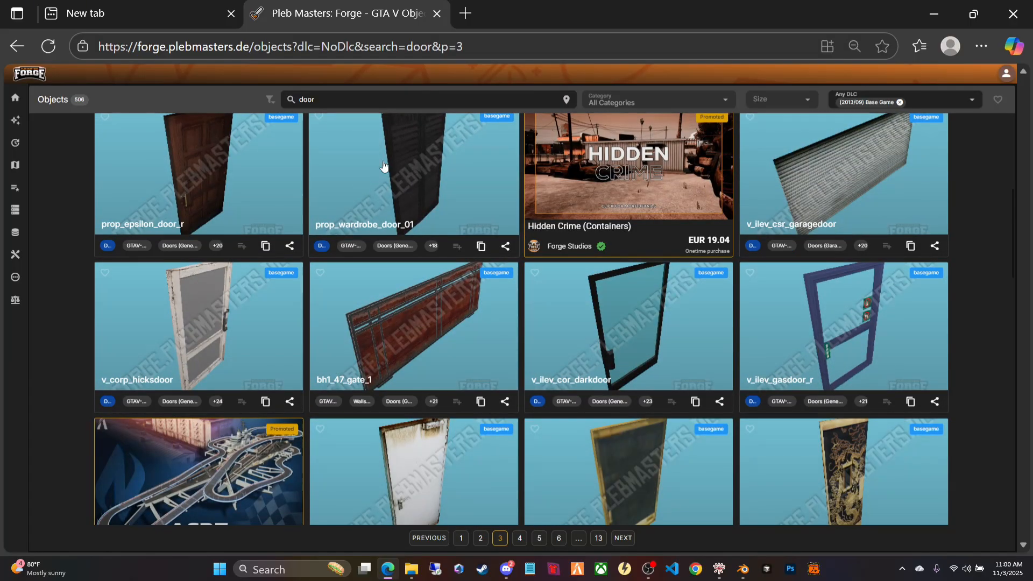
{"action": "scroll", "coordinate": [383, 166], "scroll_direction": "down", "scroll_amount": 3}
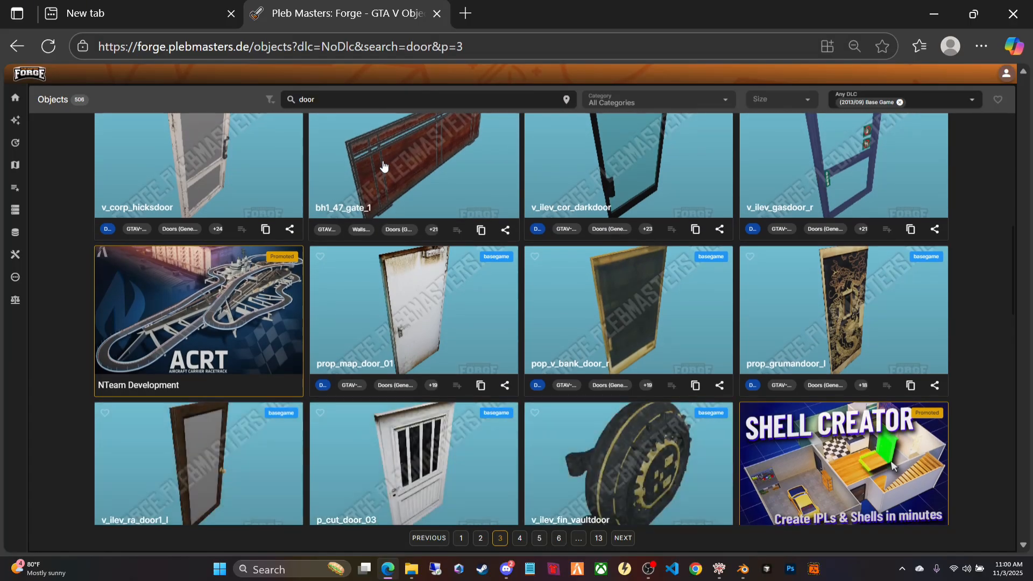
{"action": "scroll", "coordinate": [385, 165], "scroll_direction": "down", "scroll_amount": 3}
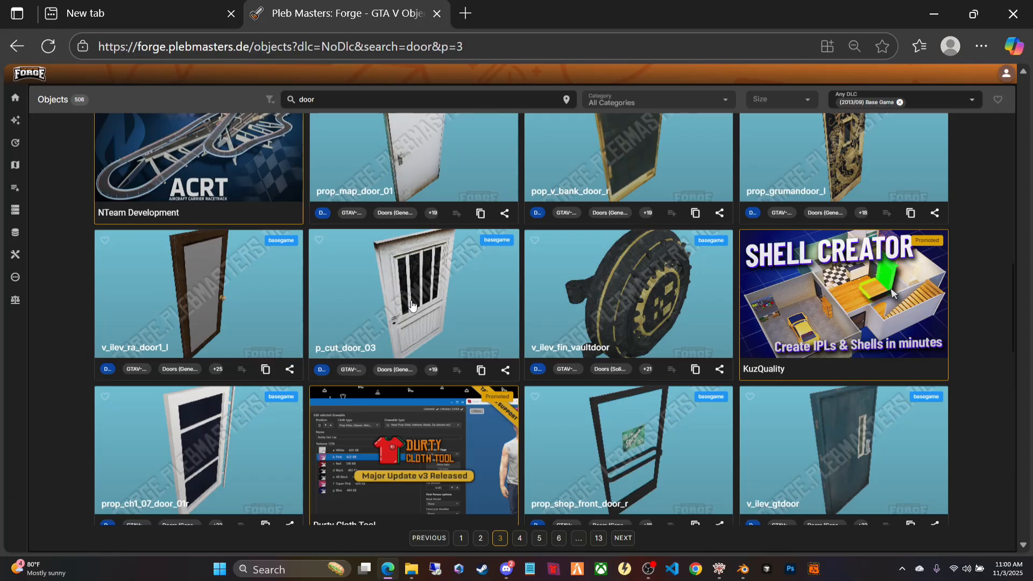
{"action": "scroll", "coordinate": [412, 305], "scroll_direction": "down", "scroll_amount": 5}
{"action": "scroll", "coordinate": [412, 305], "scroll_direction": "down", "scroll_amount": 3}
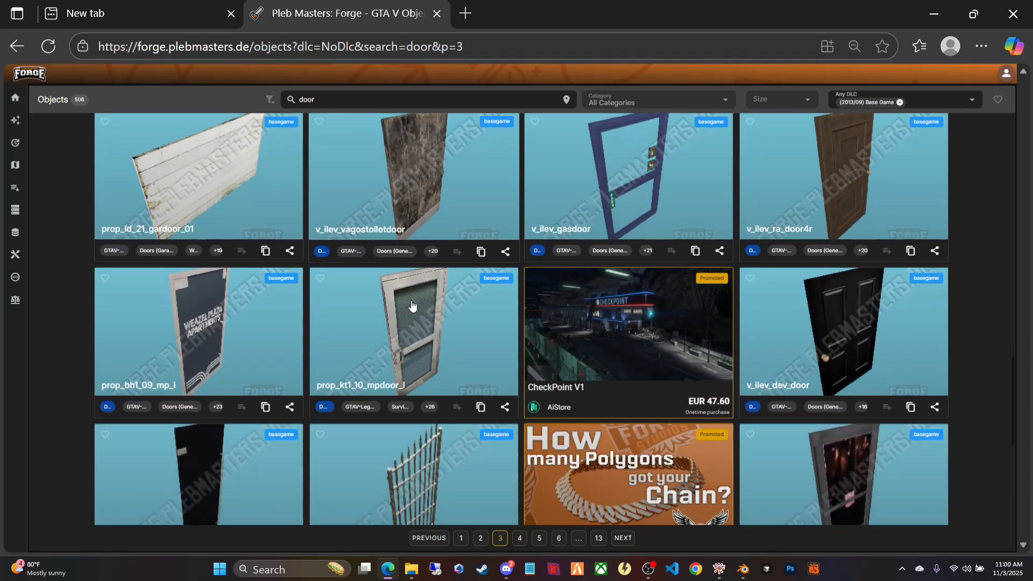
{"action": "scroll", "coordinate": [411, 304], "scroll_direction": "down", "scroll_amount": 5}
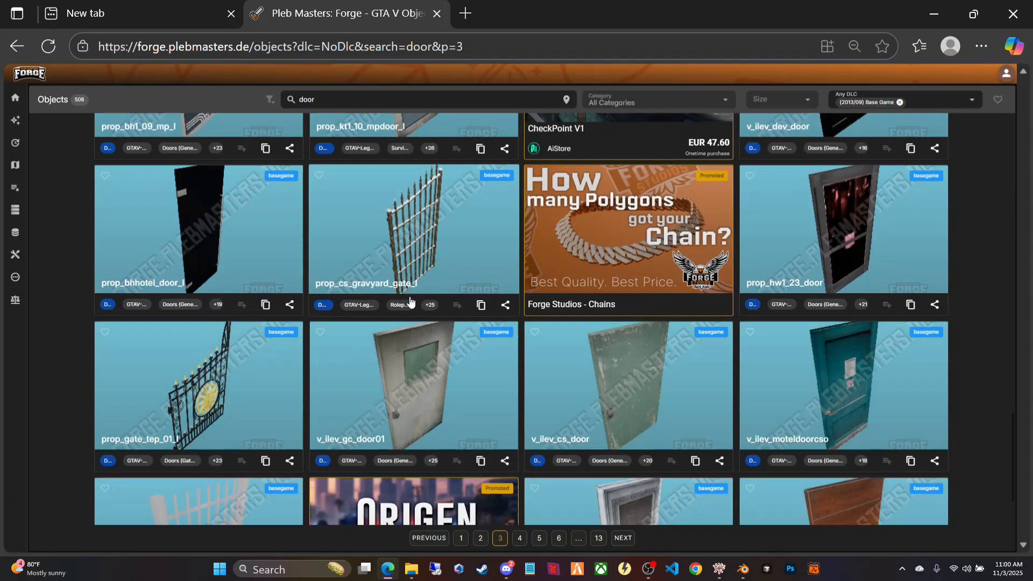
{"action": "scroll", "coordinate": [409, 304], "scroll_direction": "down", "scroll_amount": 2}
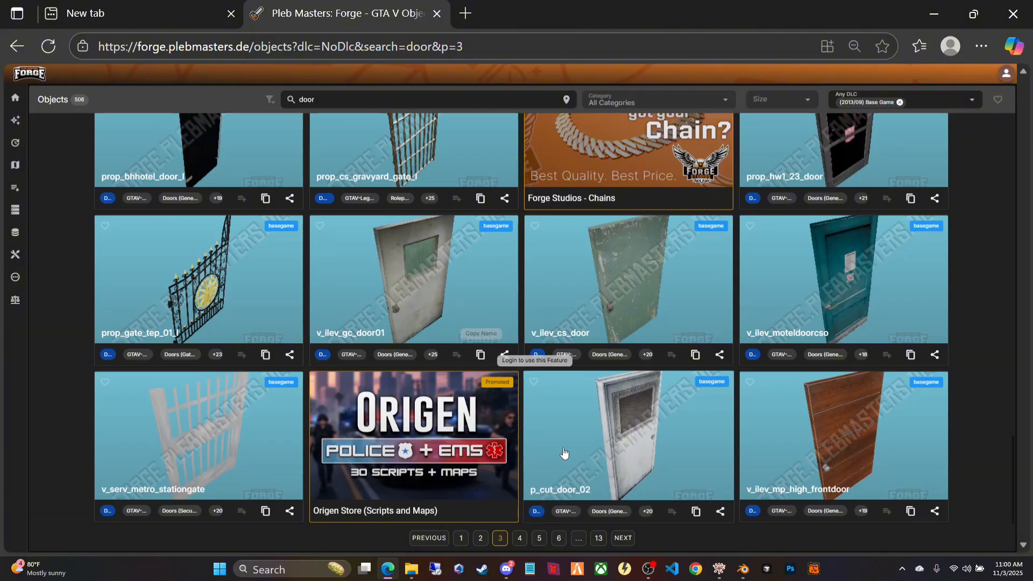
Step: Copy the object name prop_bh1_48_backdoor_r from page 4 of the door results
{"action": "left_click", "coordinate": [519, 538]}
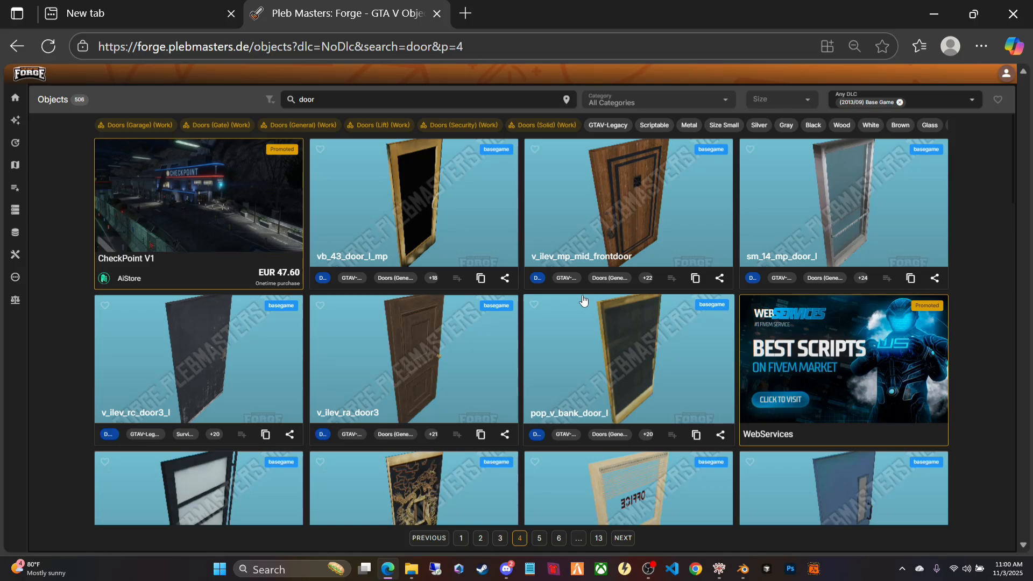
{"action": "scroll", "coordinate": [583, 300], "scroll_direction": "down", "scroll_amount": 3}
{"action": "scroll", "coordinate": [572, 294], "scroll_direction": "down", "scroll_amount": 1}
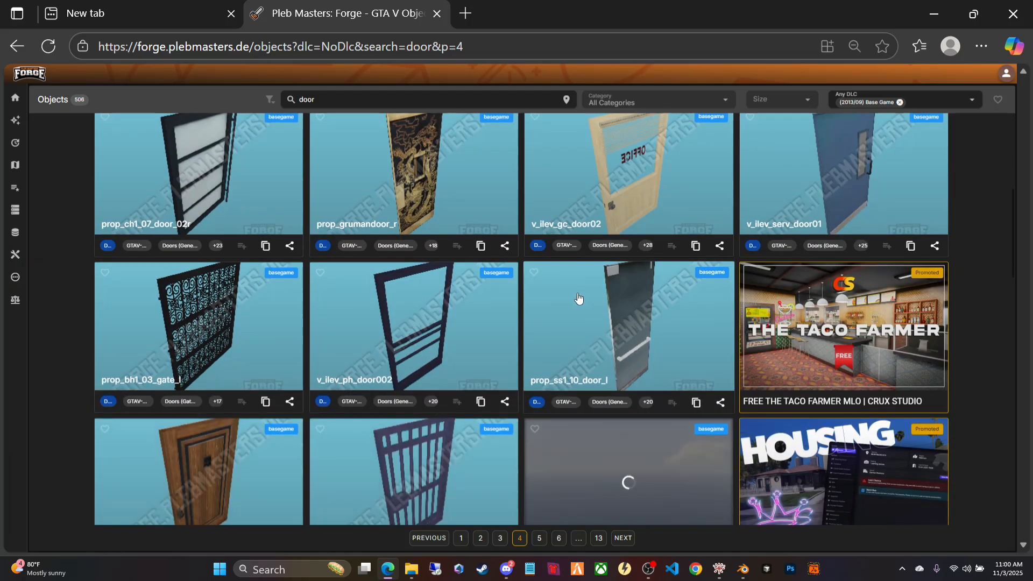
{"action": "scroll", "coordinate": [509, 286], "scroll_direction": "down", "scroll_amount": 2}
{"action": "scroll", "coordinate": [509, 286], "scroll_direction": "down", "scroll_amount": 5}
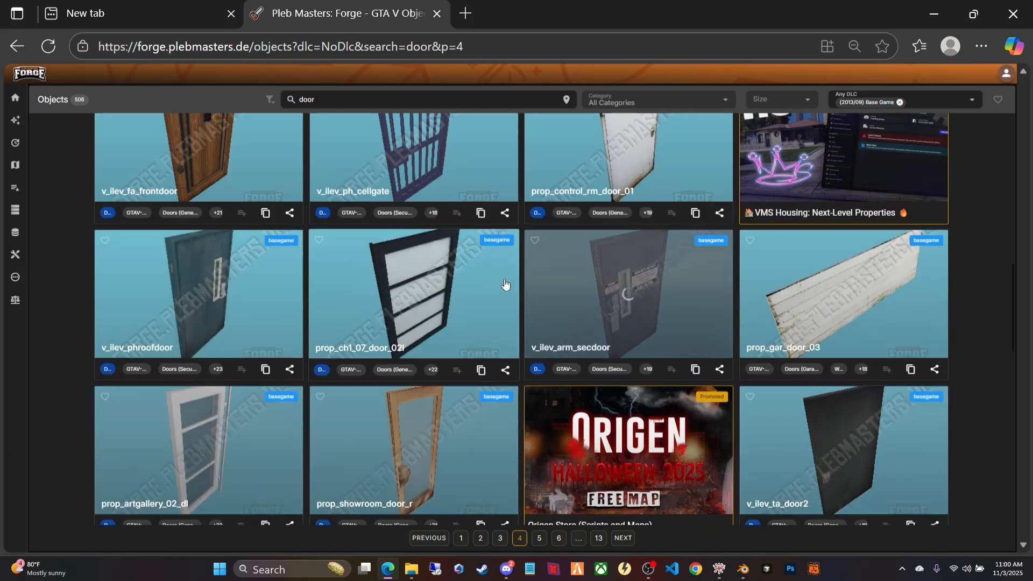
{"action": "scroll", "coordinate": [474, 285], "scroll_direction": "up", "scroll_amount": 6}
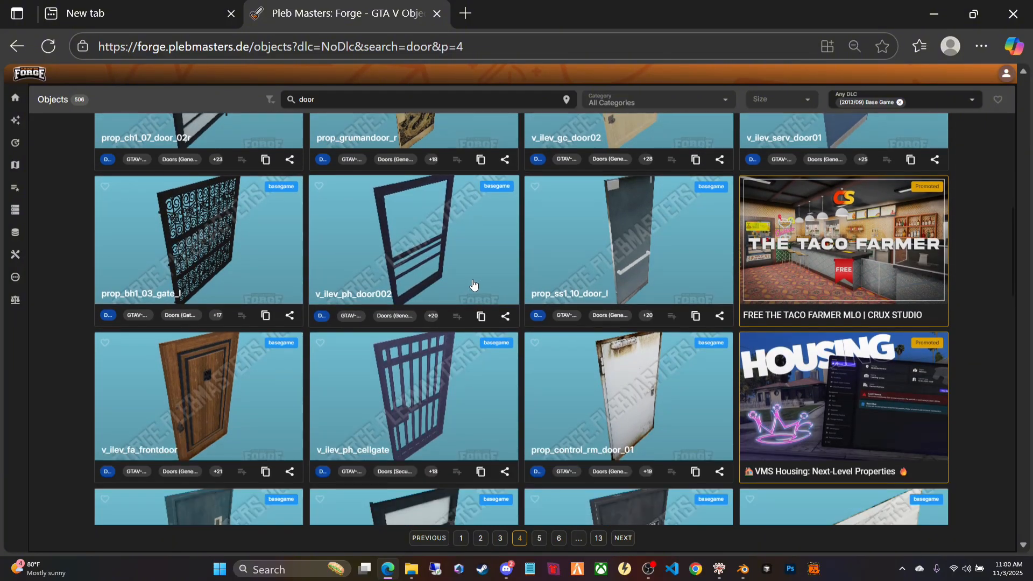
{"action": "scroll", "coordinate": [474, 285], "scroll_direction": "down", "scroll_amount": 5}
{"action": "scroll", "coordinate": [472, 285], "scroll_direction": "down", "scroll_amount": 3}
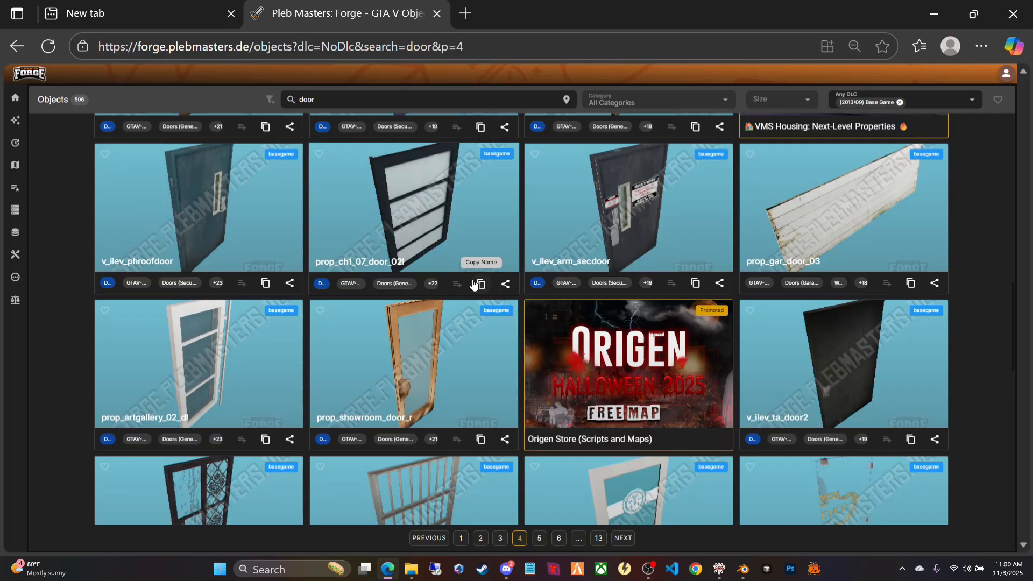
{"action": "scroll", "coordinate": [473, 284], "scroll_direction": "down", "scroll_amount": 3}
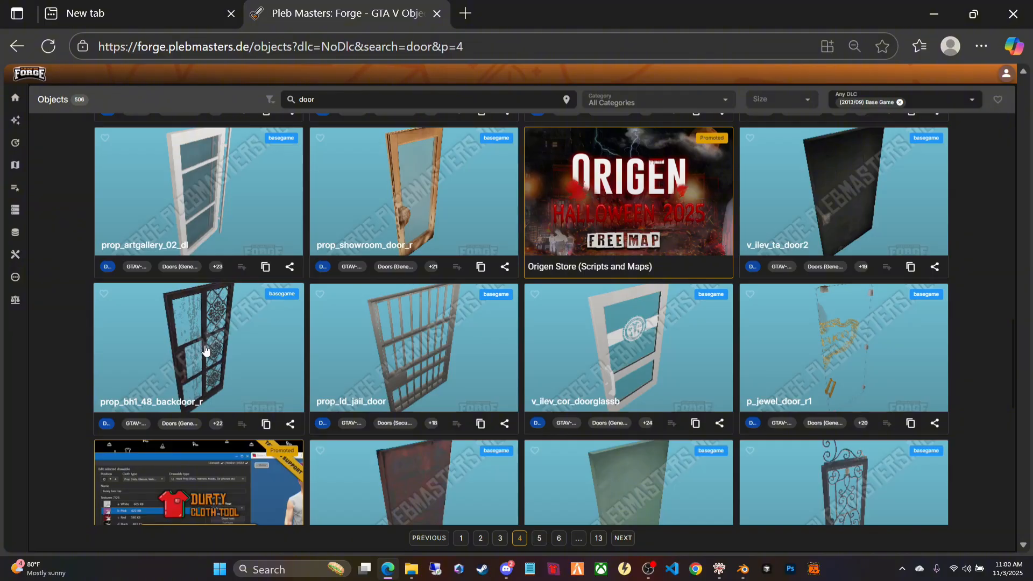
{"action": "left_click", "coordinate": [266, 425]}
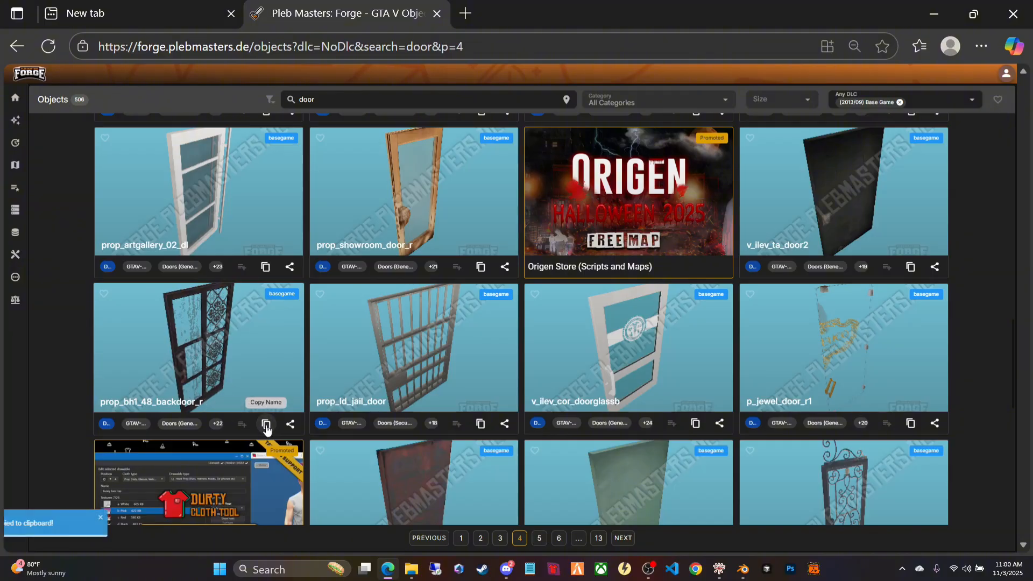
Step: Search CodeWalker's RPF Explorer for prop_bh1_48_backdoor_r
{"action": "left_click", "coordinate": [725, 572]}
{"action": "double_click", "coordinate": [689, 166]}
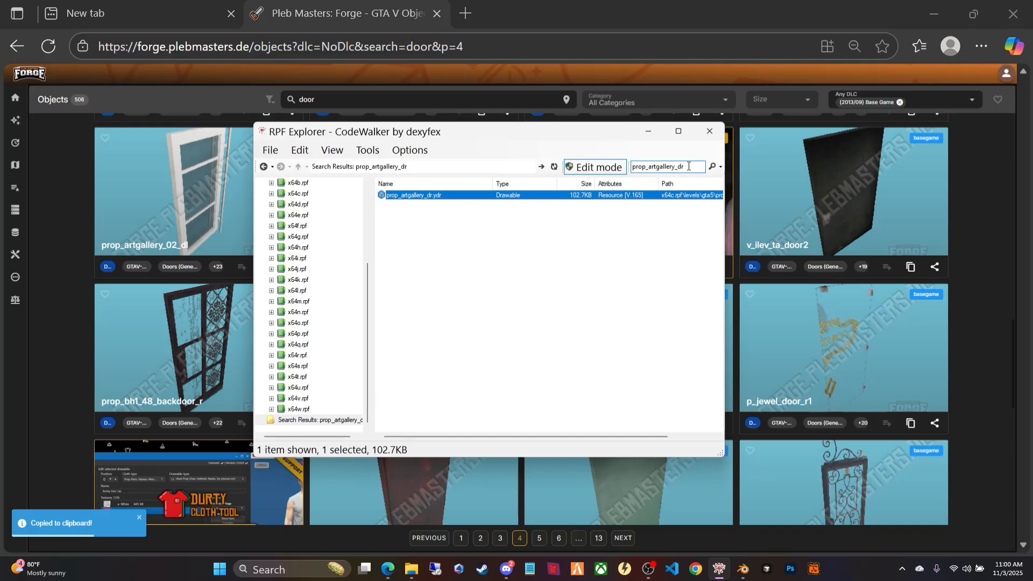
{"action": "key", "text": "ctrl+v"}
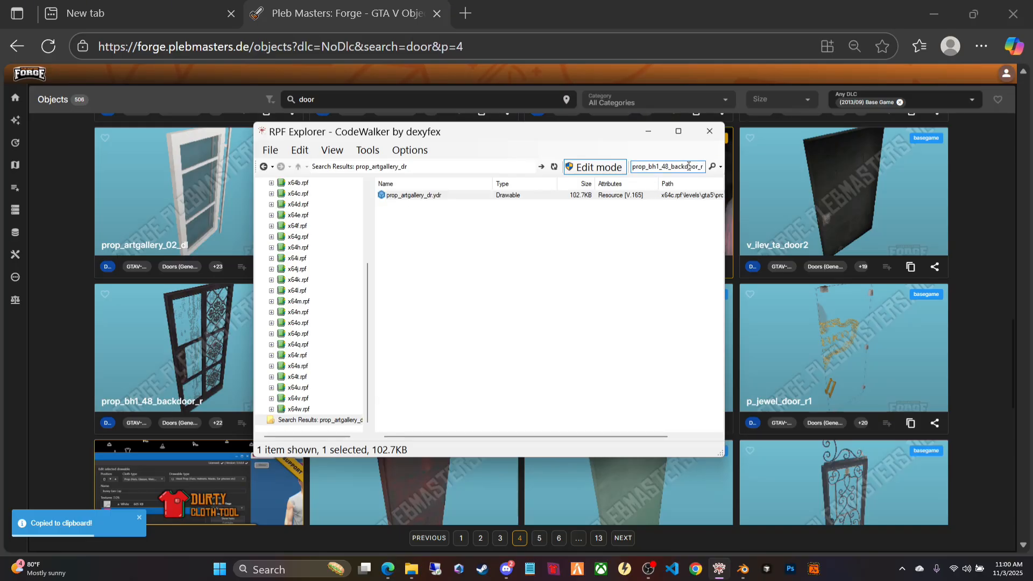
{"action": "key", "text": "Return"}
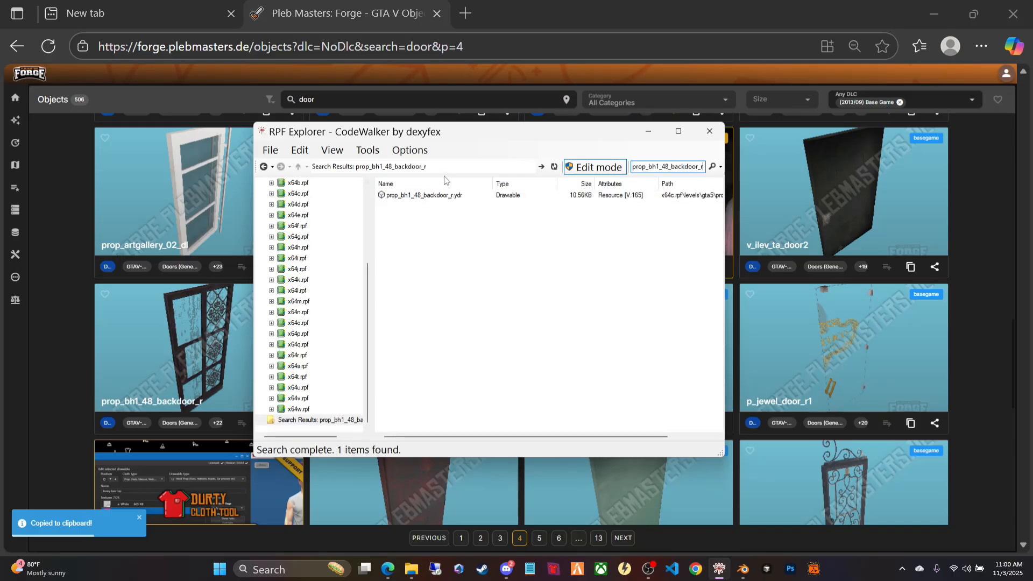
Step: Export prop_bh1_48_backdoor_r.ydr as XML into the xmls\doors folder
{"action": "right_click", "coordinate": [438, 195]}
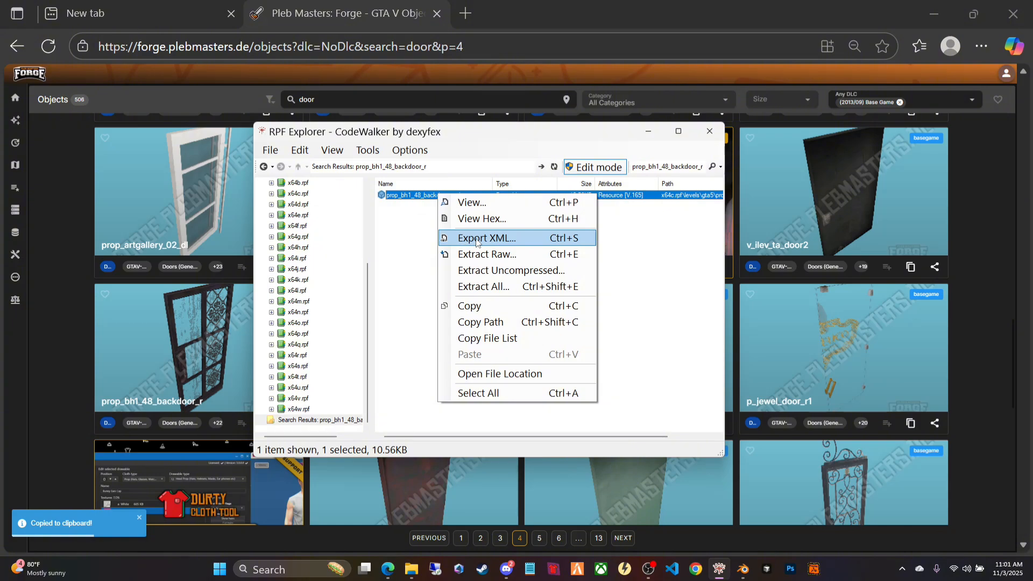
{"action": "left_click", "coordinate": [476, 238]}
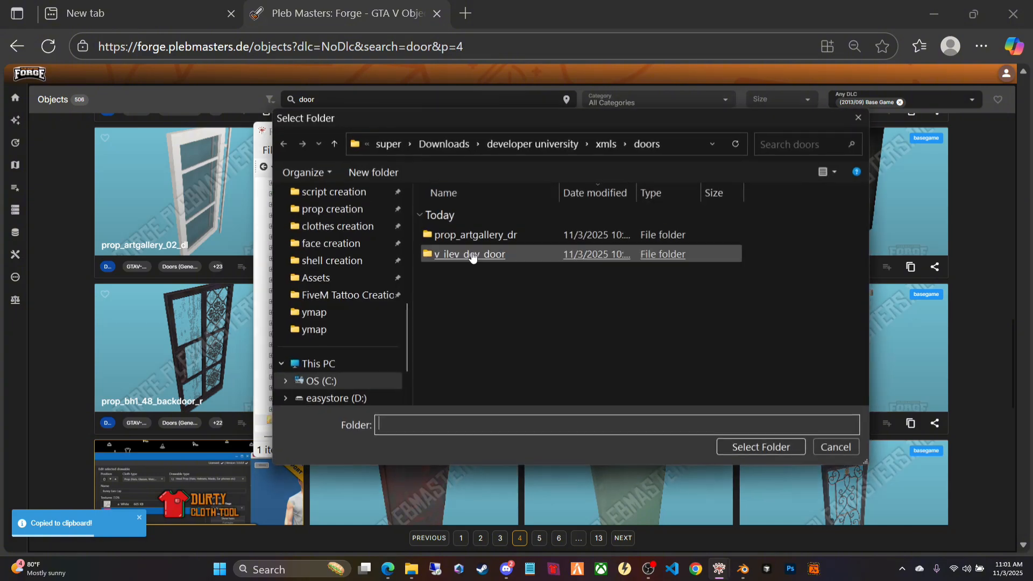
{"action": "left_click", "coordinate": [740, 452]}
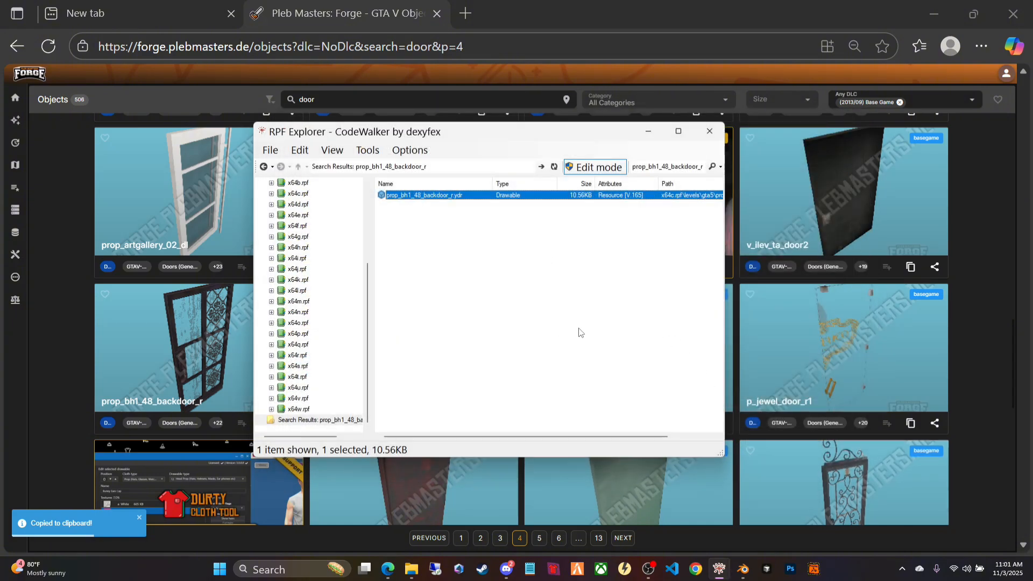
Step: Close the empty new tab in the browser and switch to Blender
{"action": "left_click", "coordinate": [687, 28]}
{"action": "left_click", "coordinate": [231, 14]}
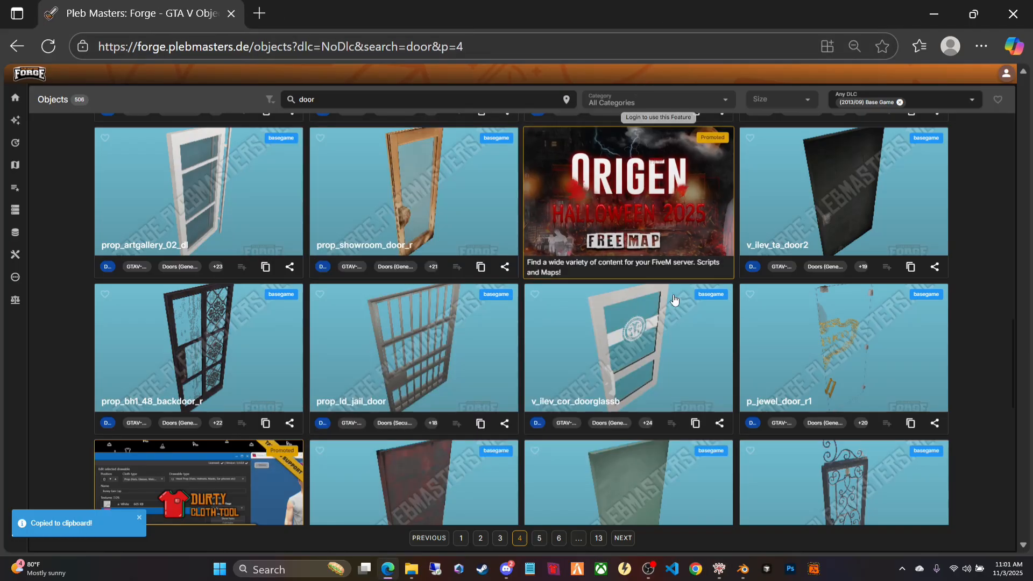
{"action": "left_click", "coordinate": [743, 568]}
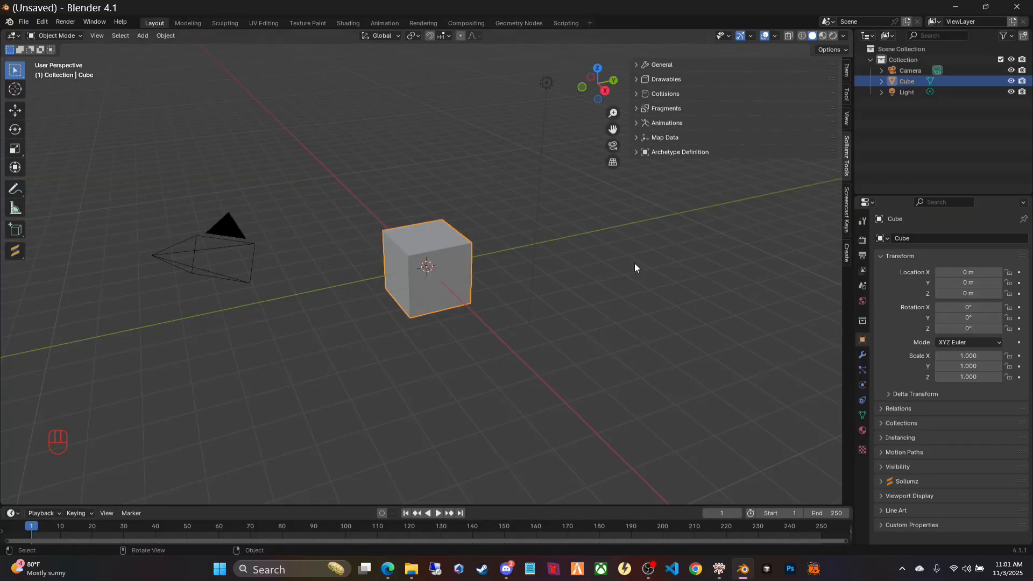
Step: Open the xmls\multi_room_apt folder in File Explorer and display its files as large icons
{"action": "left_click", "coordinate": [411, 568]}
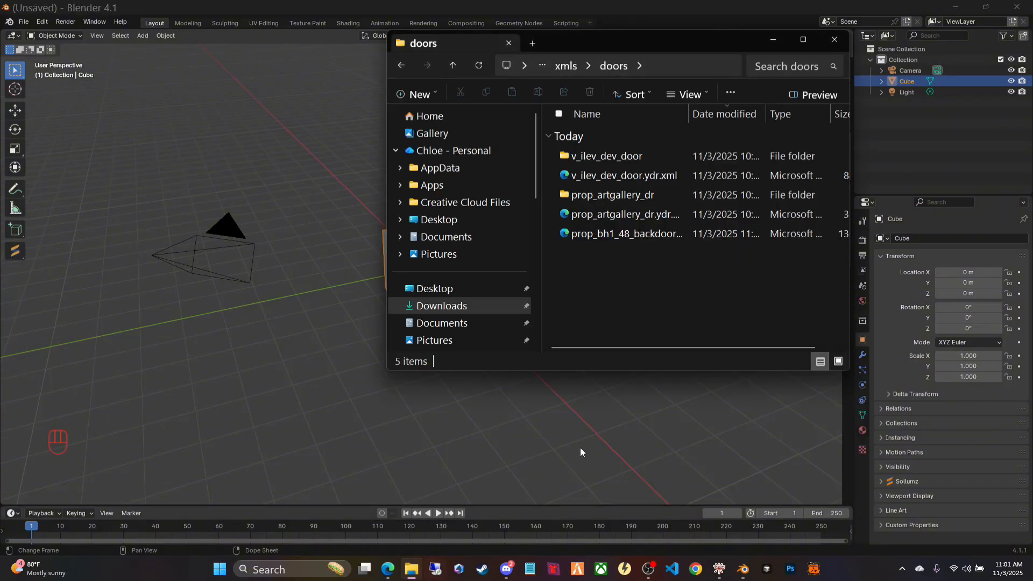
{"action": "left_click", "coordinate": [569, 66]}
{"action": "double_click", "coordinate": [599, 173]}
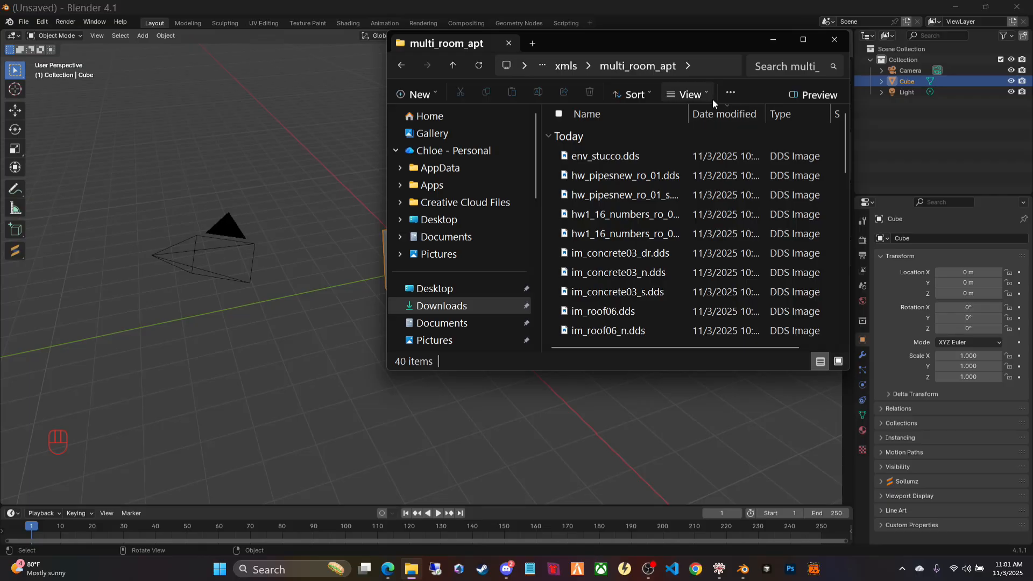
{"action": "left_click", "coordinate": [803, 40]}
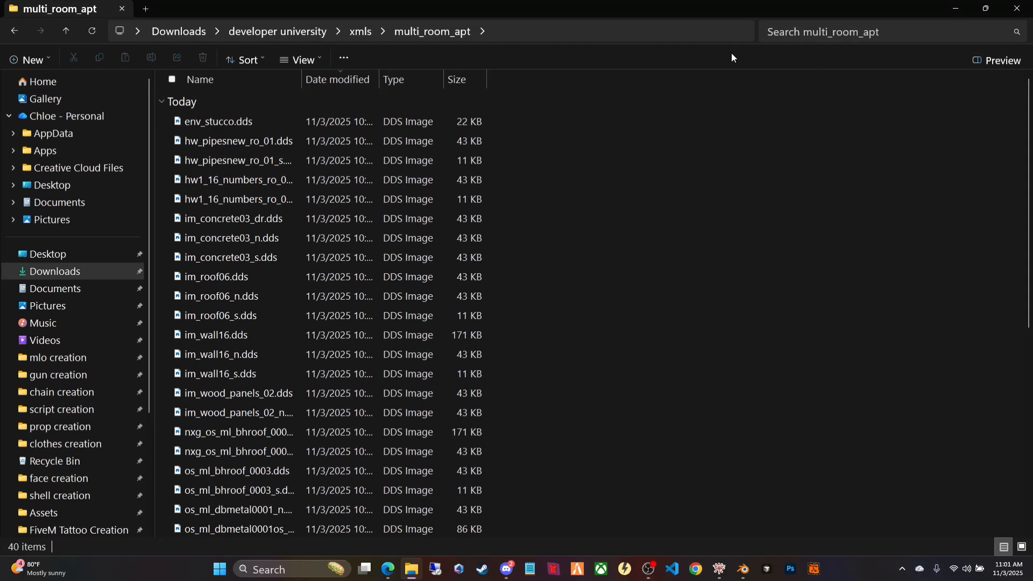
{"action": "left_click", "coordinate": [300, 59]}
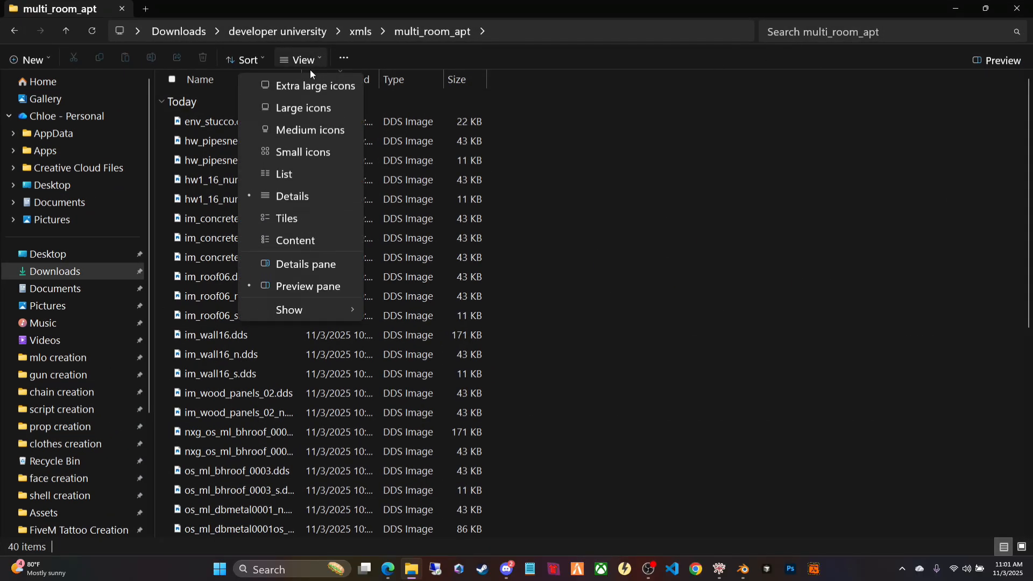
{"action": "left_click", "coordinate": [295, 108]}
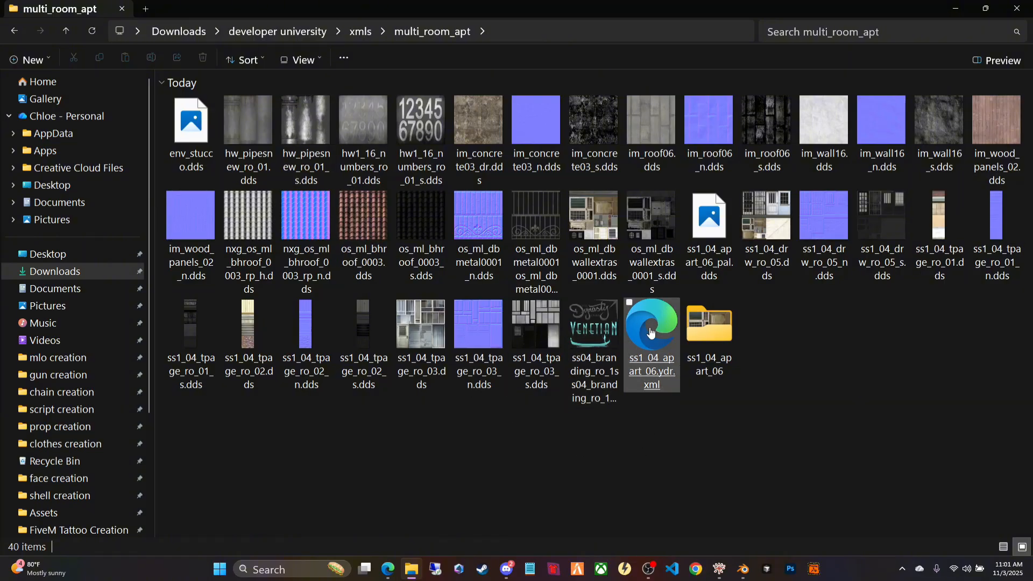
Step: Copy the multi_room_apt folder's address and return to Blender with the default cube deselected
{"action": "right_click", "coordinate": [583, 31]}
{"action": "left_click", "coordinate": [595, 42]}
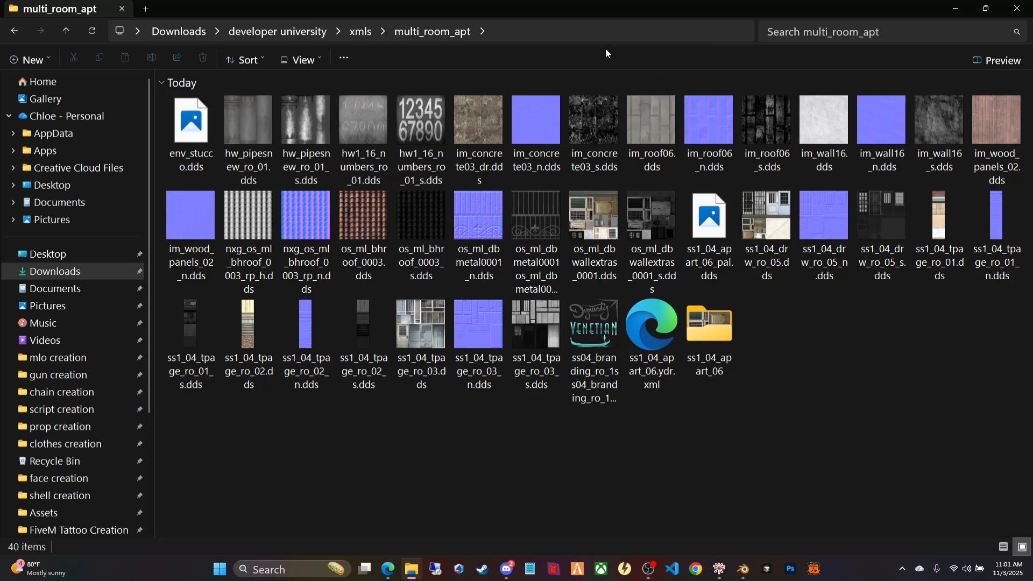
{"action": "left_click", "coordinate": [742, 569]}
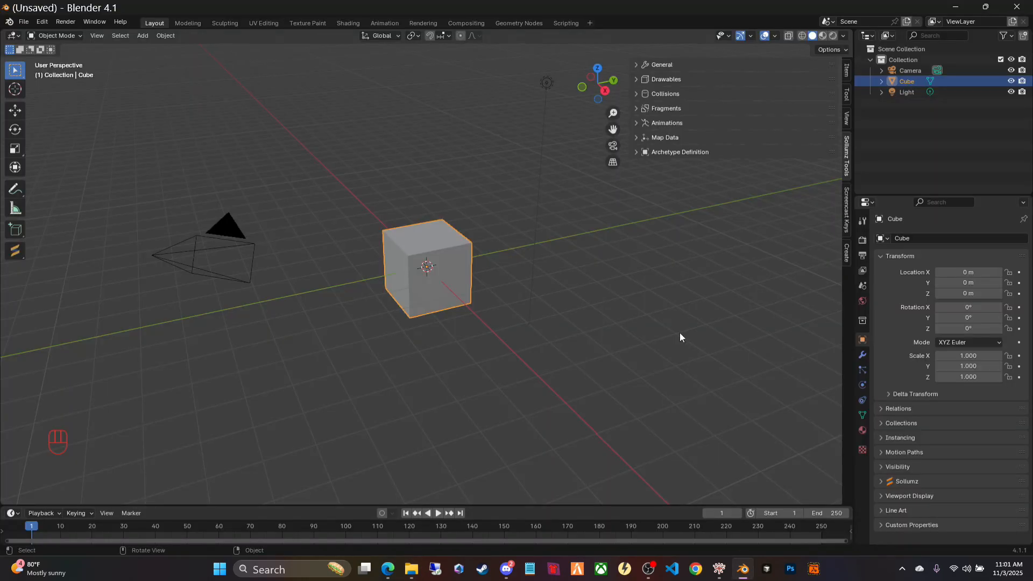
{"action": "left_click", "coordinate": [609, 322]}
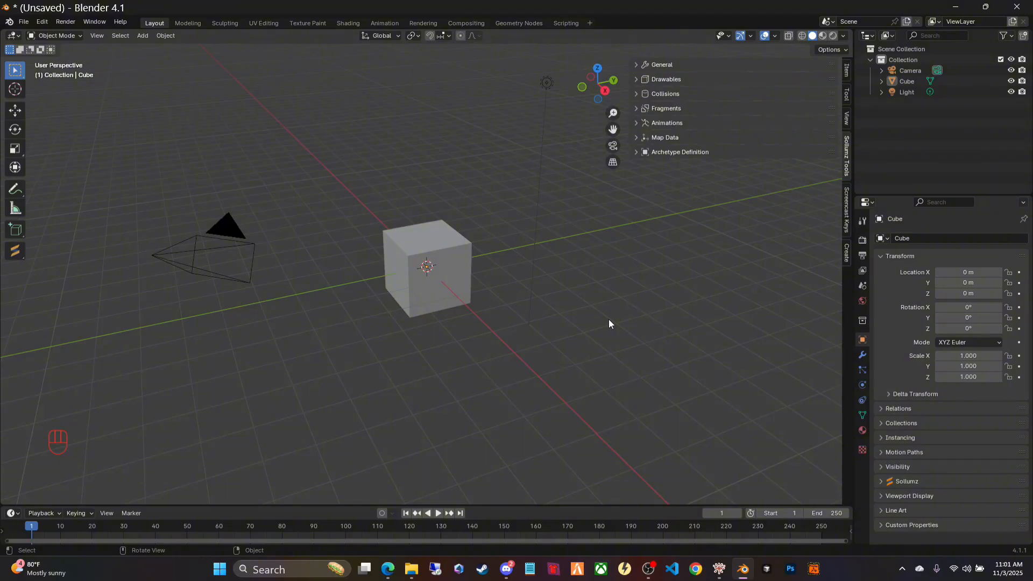
Step: Delete the default cube, camera and light from the scene and hide the viewport sidebar
{"action": "key", "text": "a"}
{"action": "key", "text": "Delete"}
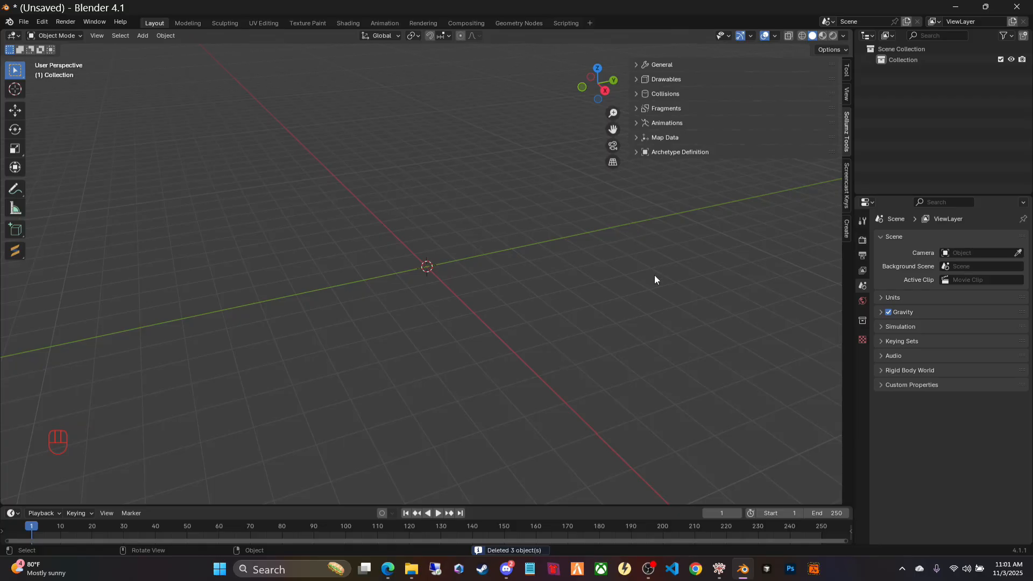
{"action": "key", "text": "n"}
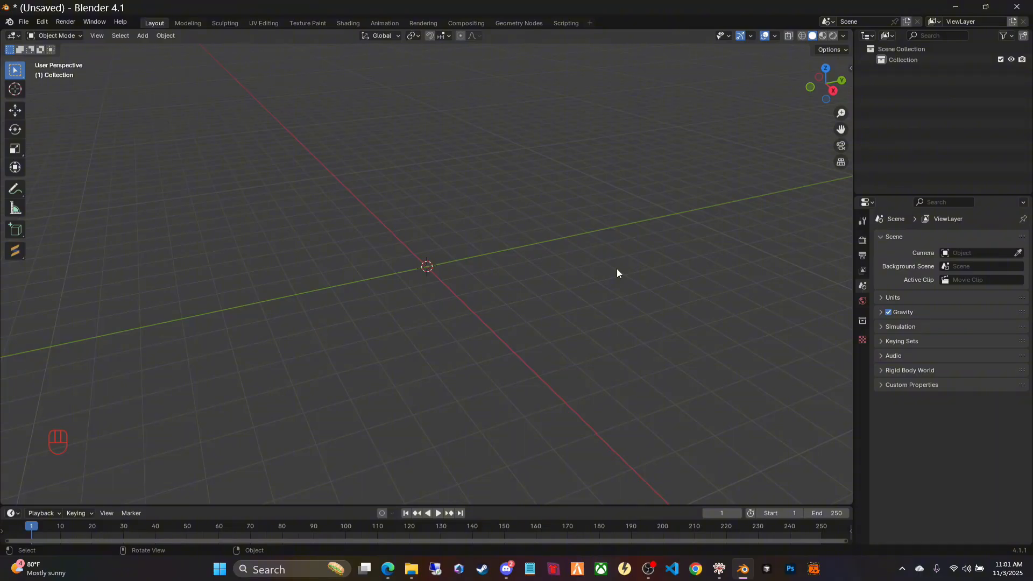
Step: Import ss1_04_apart_06.ydr.xml from the xmls\multi_room_apt folder as CodeWalker XML with Sollumz
{"action": "key", "text": "v"}
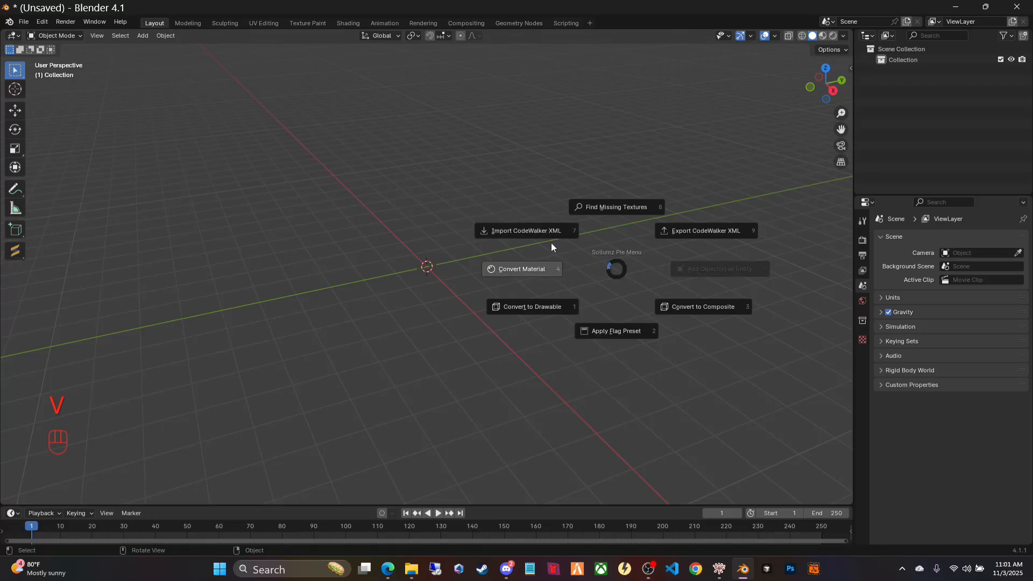
{"action": "left_click", "coordinate": [530, 230]}
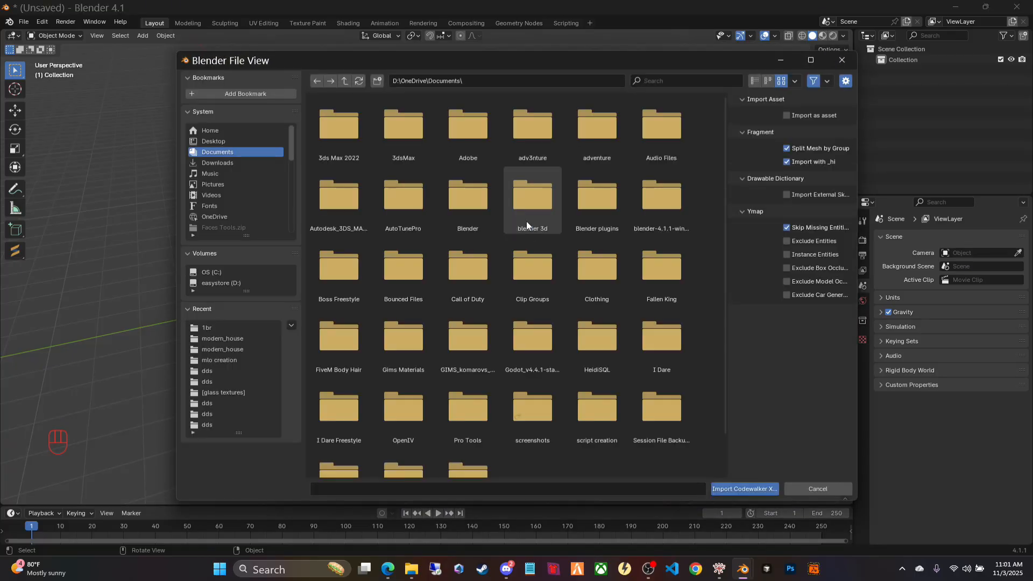
{"action": "left_click", "coordinate": [526, 80]}
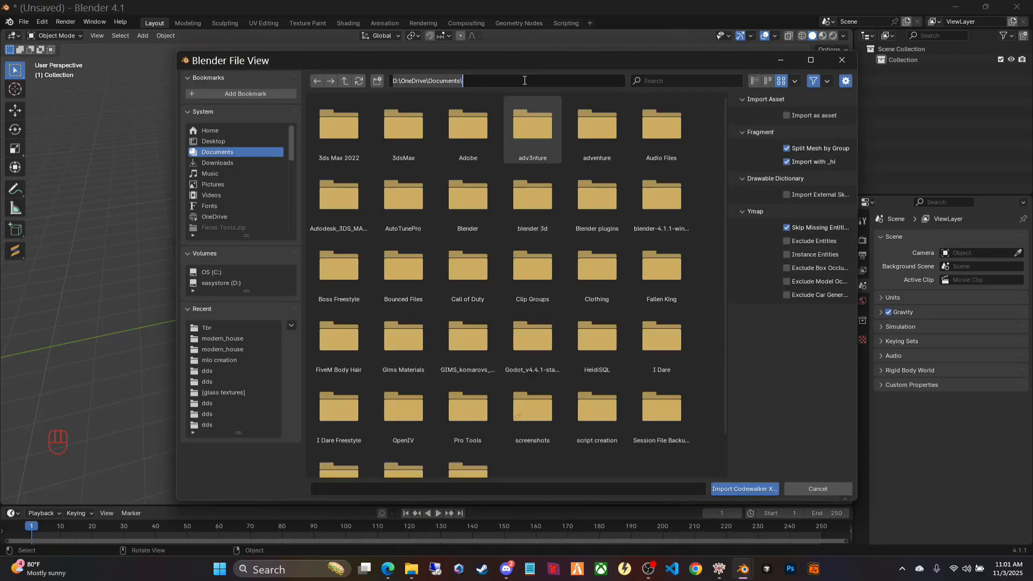
{"action": "type", "text": "C:\\Users\\super\\Downloads\\developer university\\xmls\\multi_room_apt"}
{"action": "key", "text": "Return"}
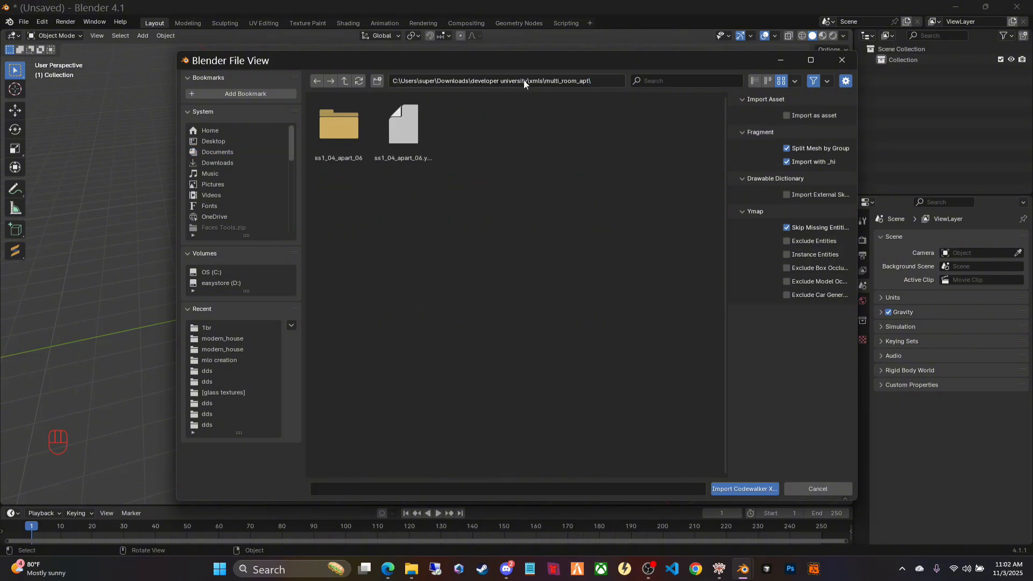
{"action": "double_click", "coordinate": [411, 125]}
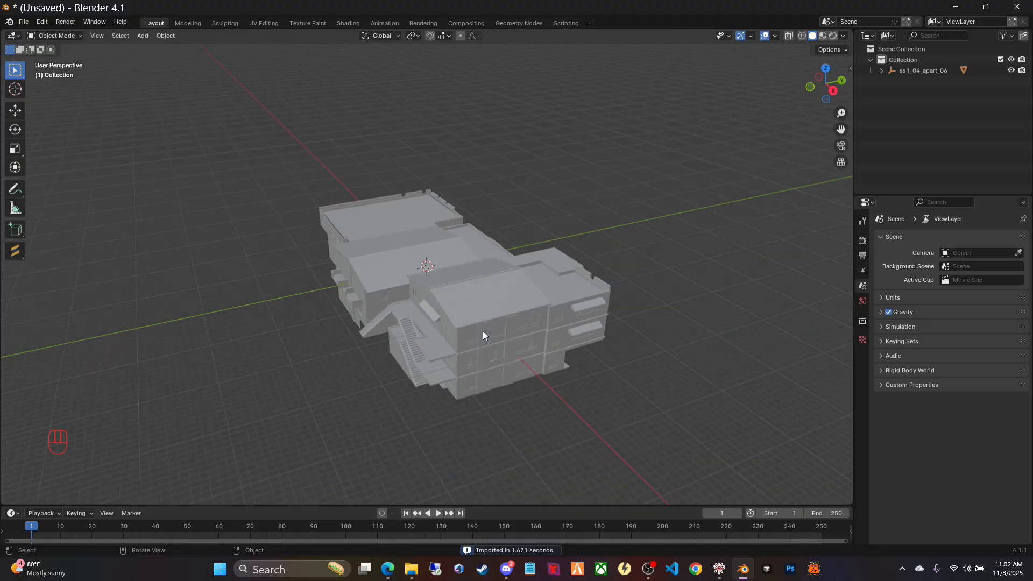
Step: Display the imported apartment building in Material Preview shading and view its front side
{"action": "scroll", "coordinate": [483, 330], "scroll_direction": "up", "scroll_amount": 2}
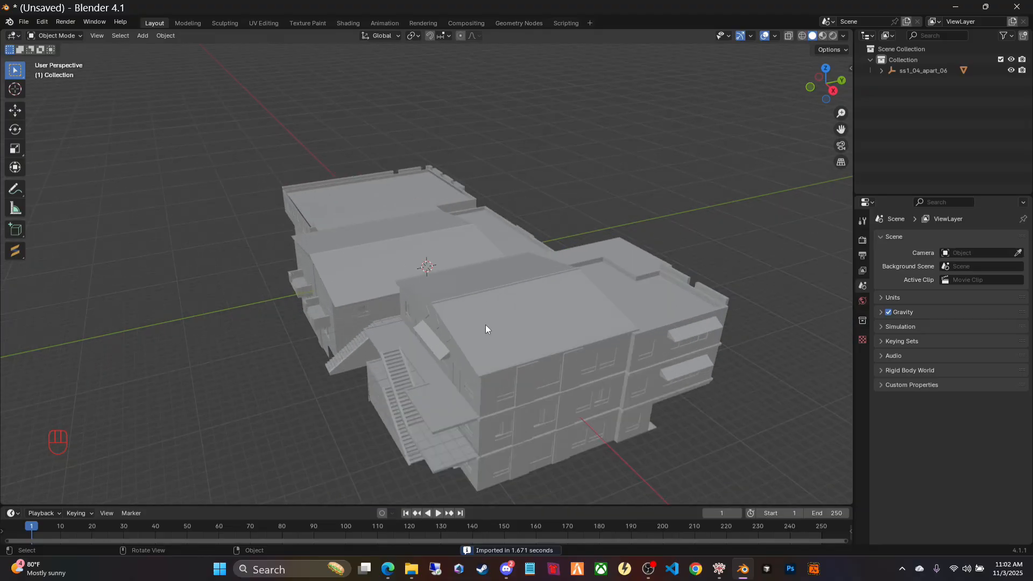
{"action": "left_click", "coordinate": [823, 36]}
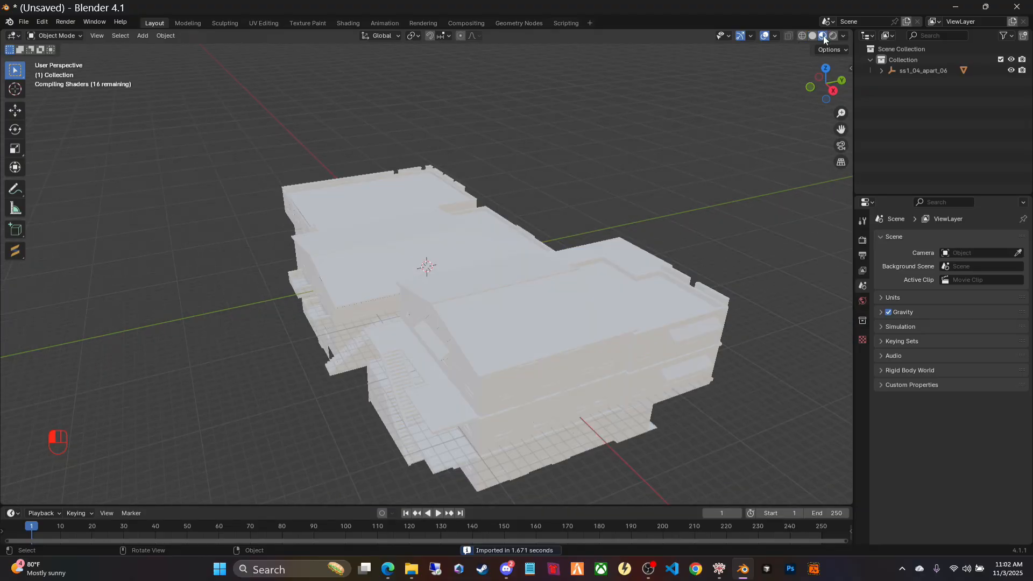
{"action": "middle_click_drag", "start_coordinate": [273, 400], "coordinate": [618, 333]}
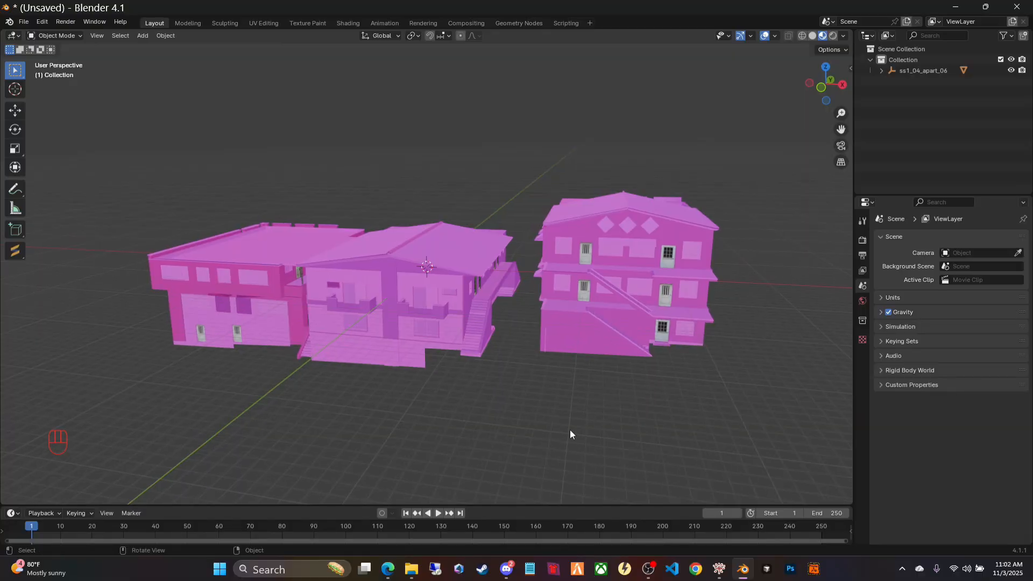
Step: Find the building's missing textures in the xmls\multi_room_apt folder
{"action": "key", "text": "v"}
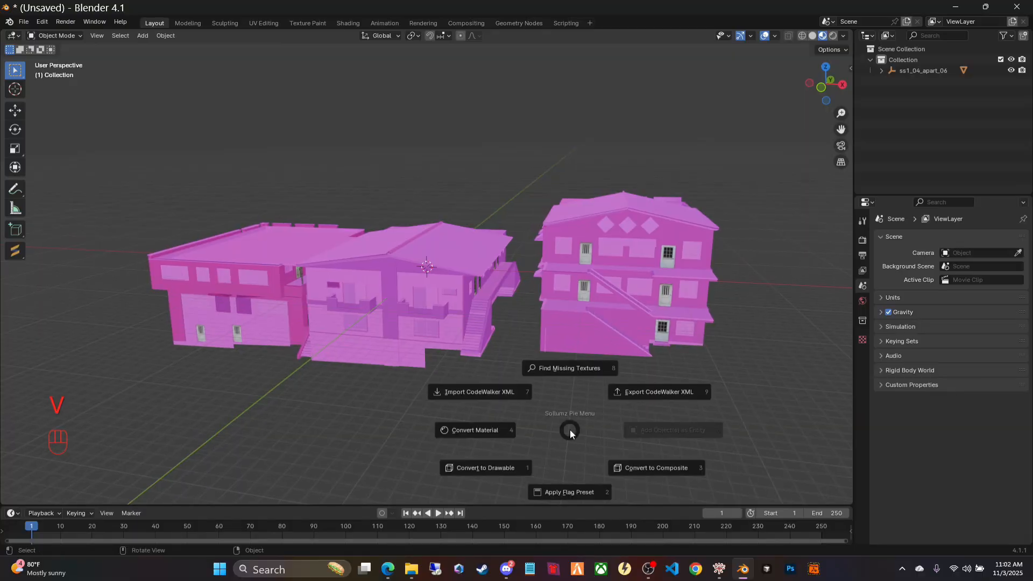
{"action": "left_click", "coordinate": [568, 369]}
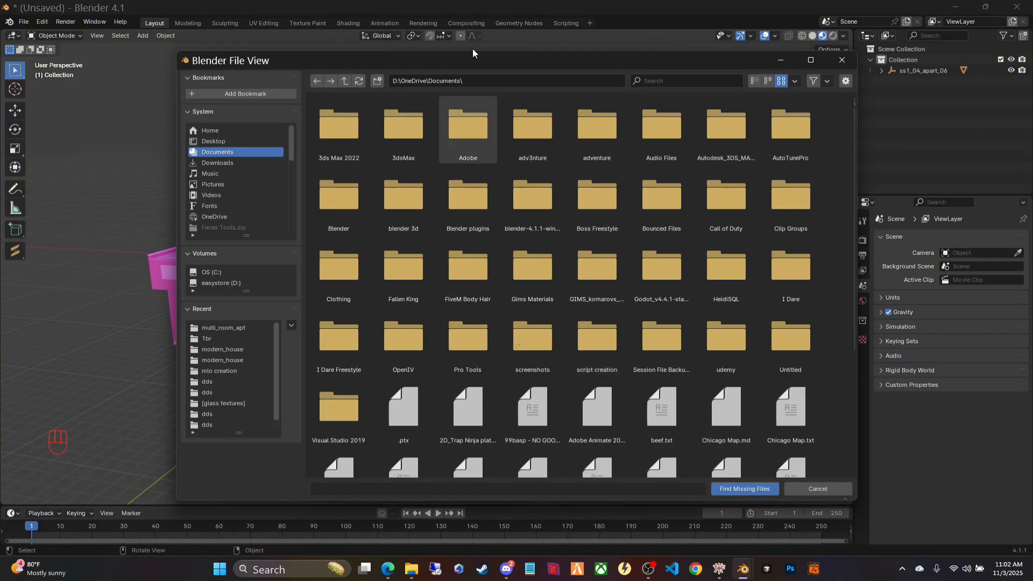
{"action": "left_click", "coordinate": [484, 80]}
{"action": "type", "text": "C:\\Users\\super\\Downloads\\developer university\\xmls\\multi_room_apt"}
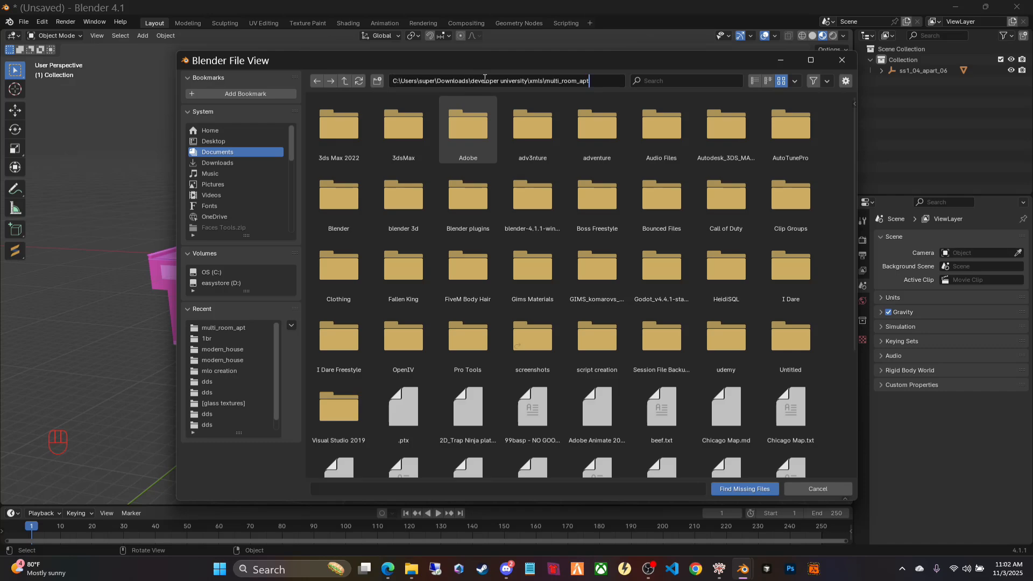
{"action": "key", "text": "Return"}
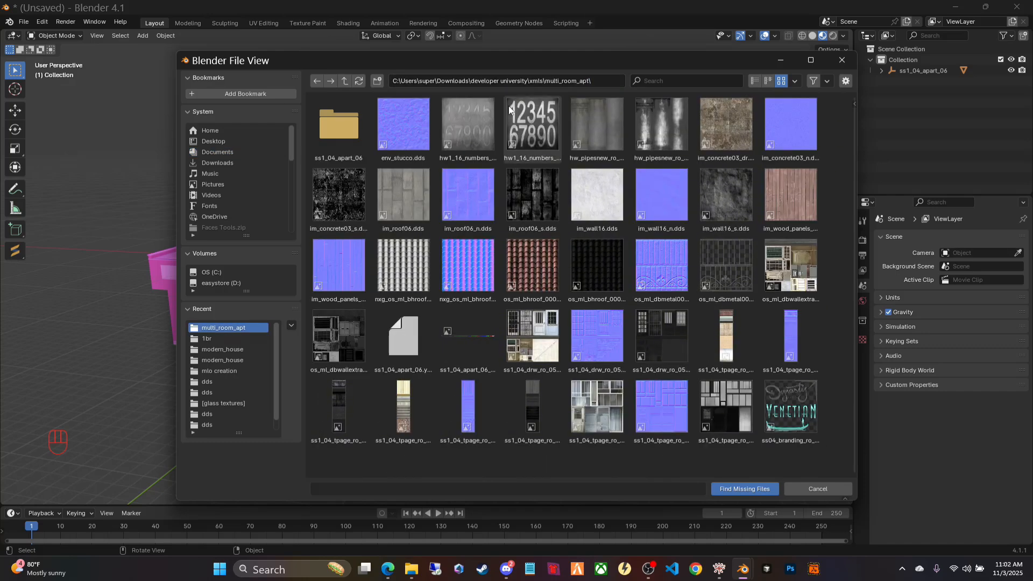
{"action": "left_click", "coordinate": [749, 488]}
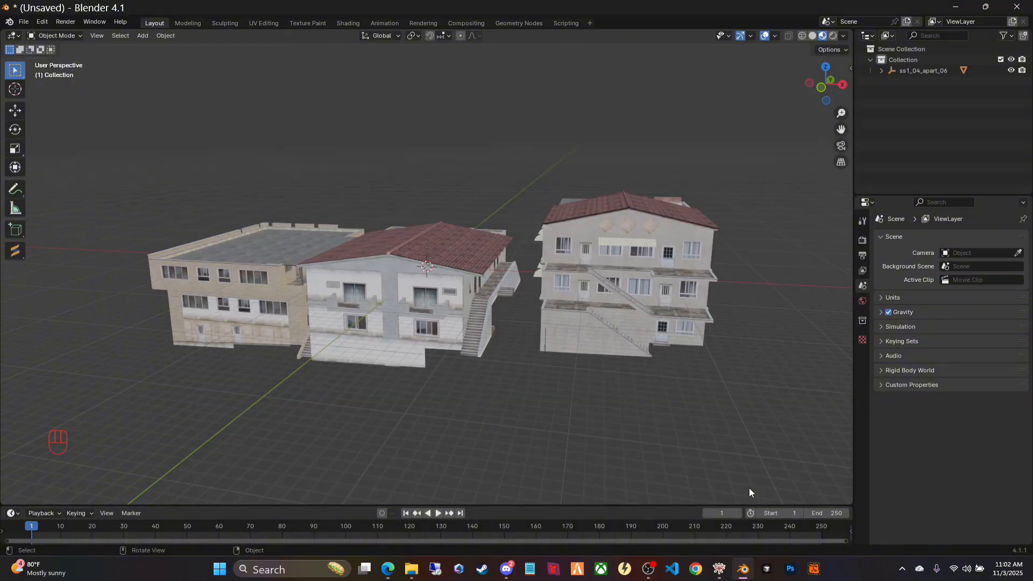
Step: Examine the textured building from several angles and inspect the doors and windows on its three-storey facade up close
{"action": "middle_click_drag", "start_coordinate": [744, 346], "coordinate": [723, 351]}
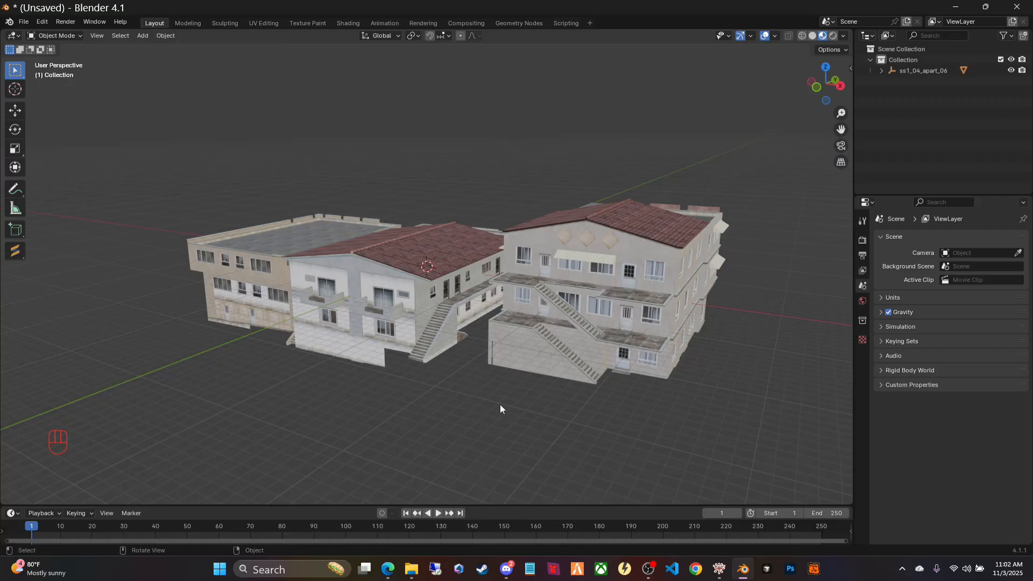
{"action": "scroll", "coordinate": [500, 409], "scroll_direction": "up", "scroll_amount": 3}
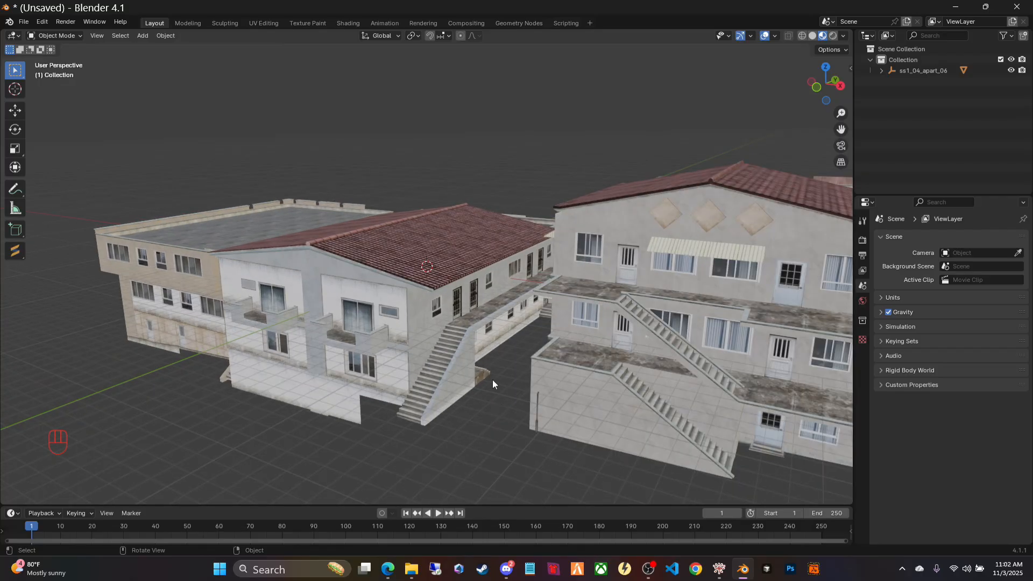
{"action": "scroll", "coordinate": [502, 309], "scroll_direction": "down", "scroll_amount": 2}
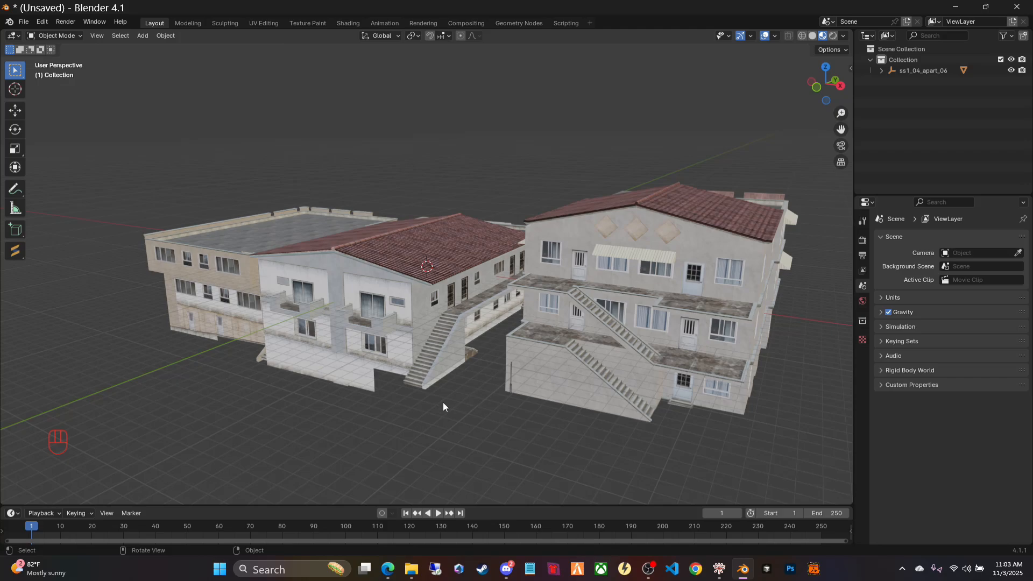
{"action": "middle_click_drag", "start_coordinate": [439, 415], "coordinate": [475, 404]}
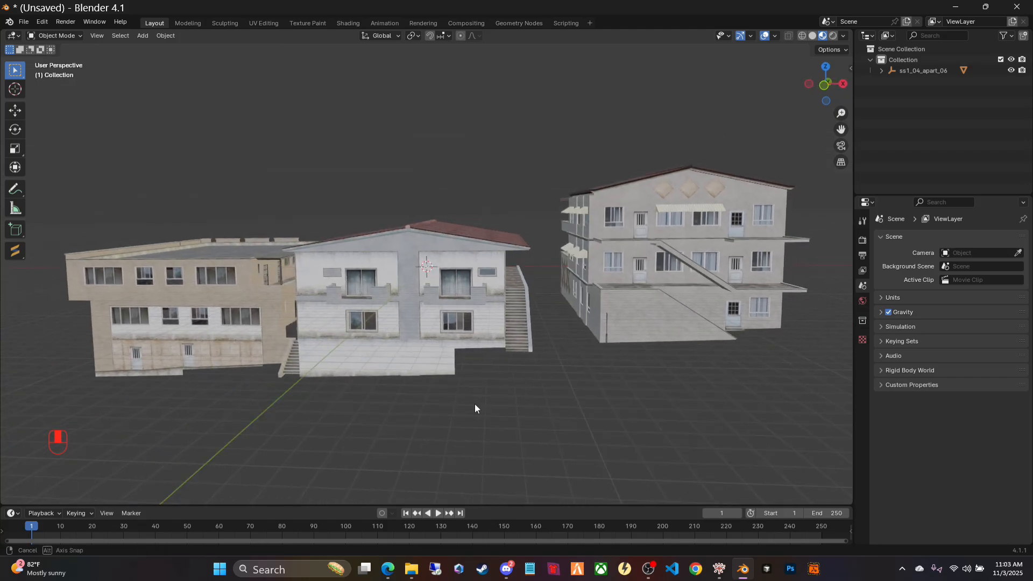
{"action": "left_click_drag", "start_coordinate": [841, 129], "coordinate": [725, 273]}
{"action": "scroll", "coordinate": [725, 272], "scroll_direction": "up", "scroll_amount": 6}
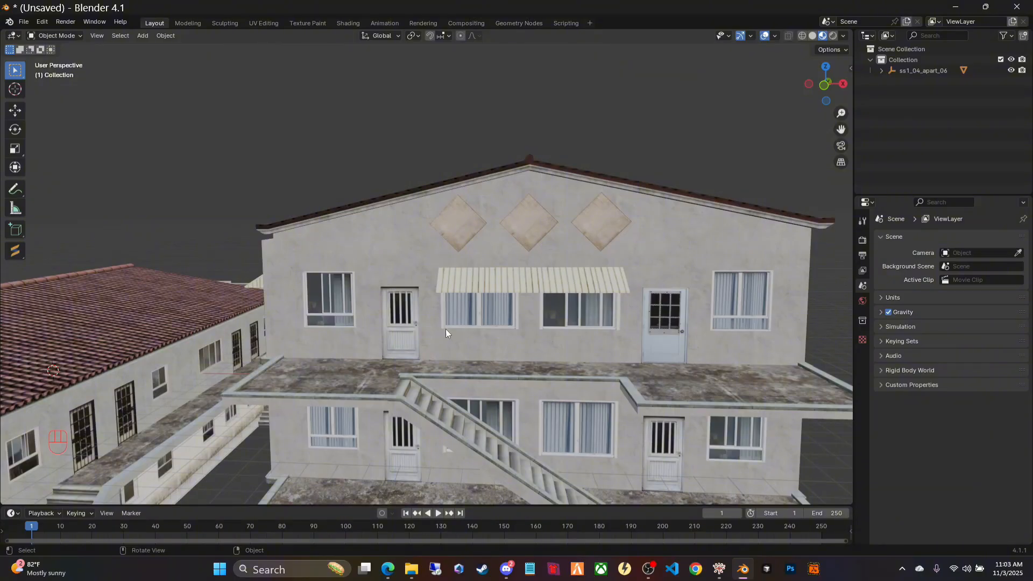
{"action": "middle_click_drag", "start_coordinate": [728, 354], "coordinate": [493, 338]}
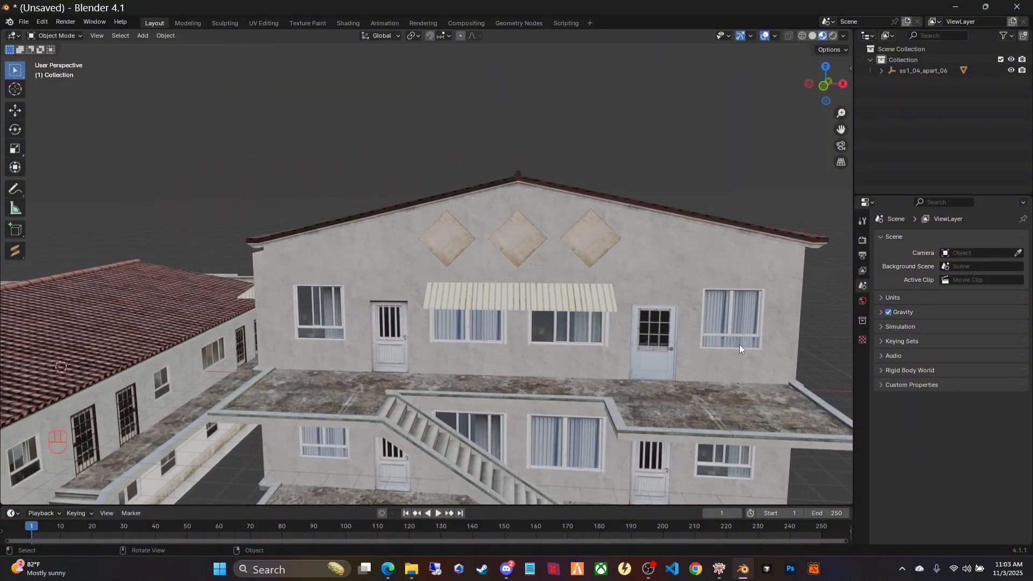
{"action": "scroll", "coordinate": [689, 338], "scroll_direction": "up", "scroll_amount": 2}
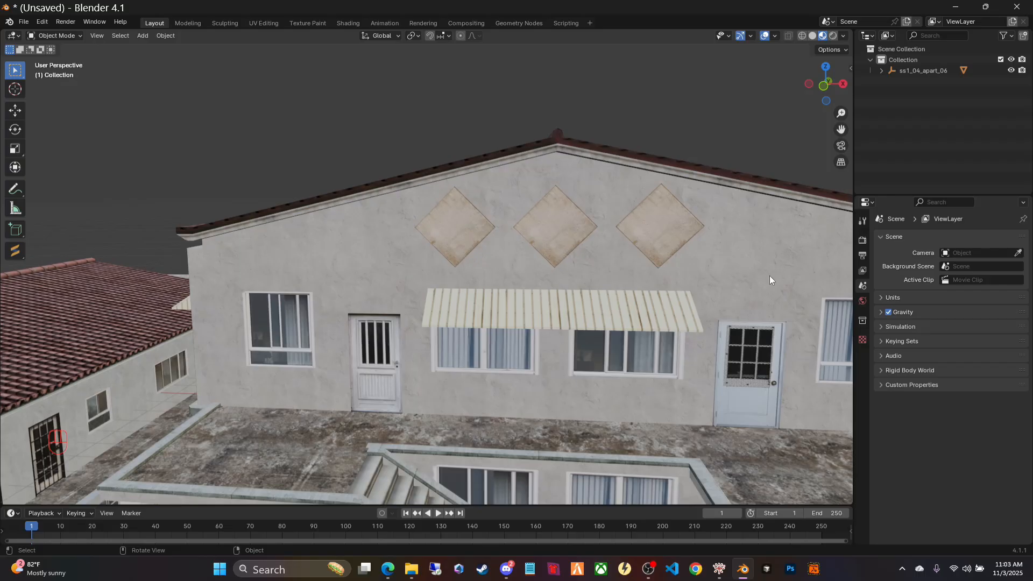
{"action": "left_click_drag", "start_coordinate": [841, 129], "coordinate": [706, 37]}
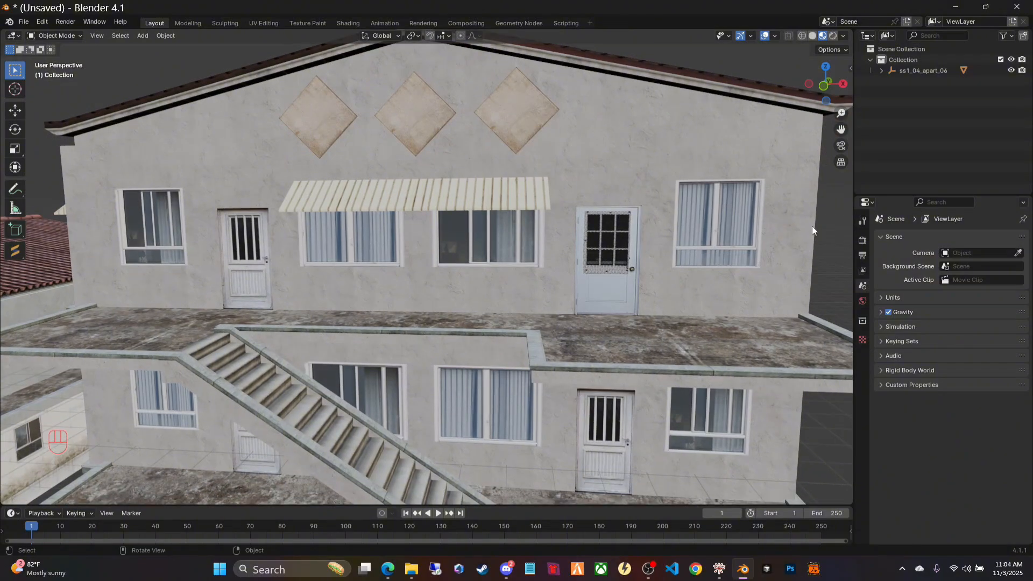
{"action": "scroll", "coordinate": [790, 254], "scroll_direction": "down", "scroll_amount": 4}
{"action": "scroll", "coordinate": [734, 285], "scroll_direction": "up", "scroll_amount": 6}
{"action": "scroll", "coordinate": [734, 285], "scroll_direction": "down", "scroll_amount": 5}
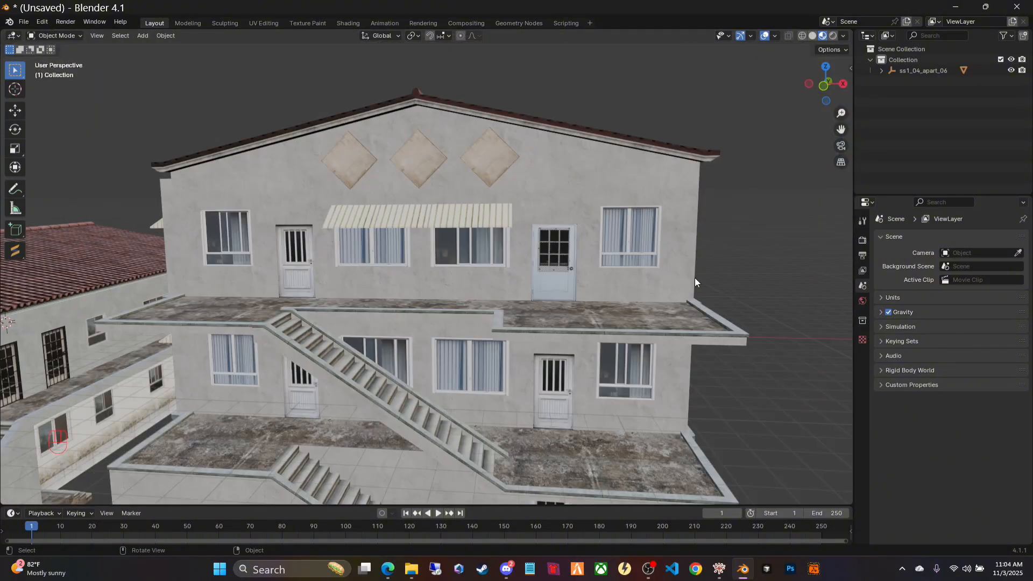
Step: Inspect the faces of the upper-floor door with the nine-pane window in Edit Mode, and return to Object Mode with nothing selected
{"action": "left_click", "coordinate": [593, 233]}
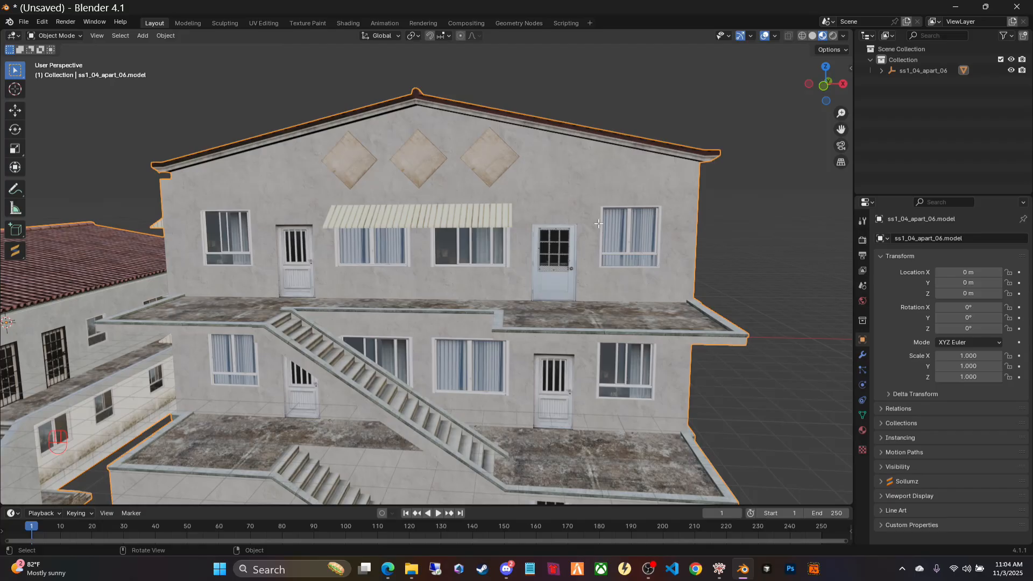
{"action": "key", "text": "Tab"}
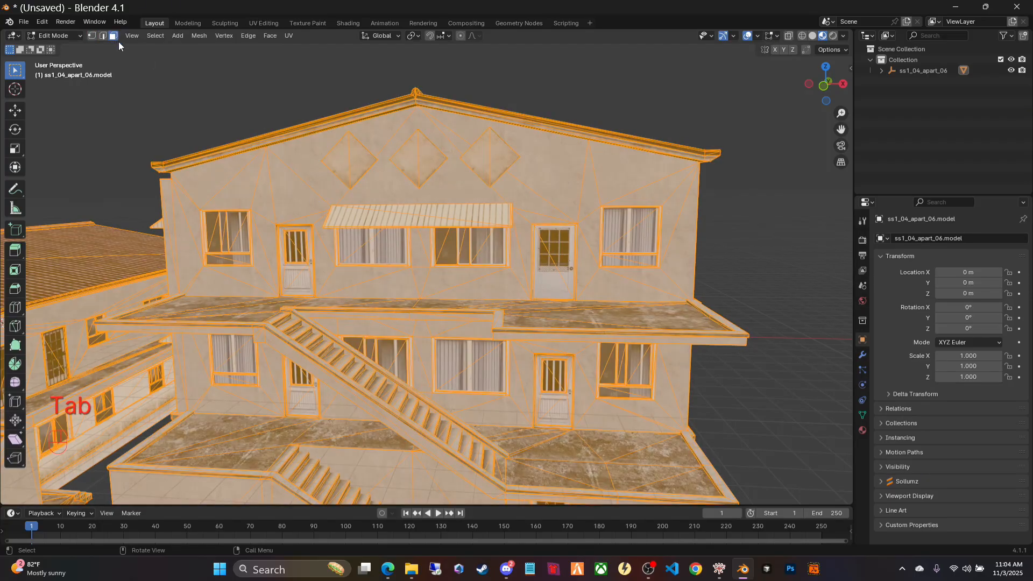
{"action": "left_click", "coordinate": [753, 218]}
{"action": "left_click", "coordinate": [556, 255]}
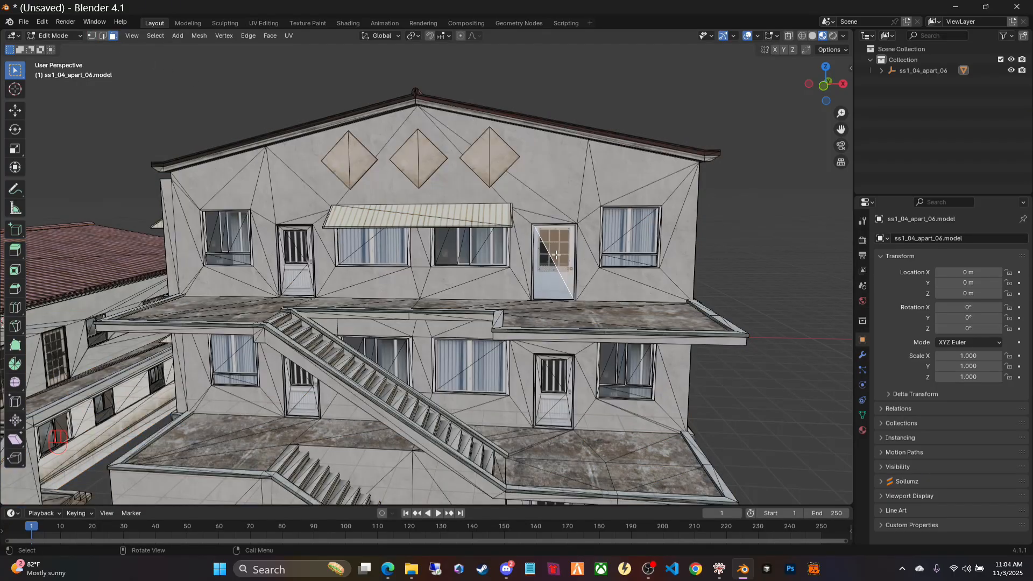
{"action": "left_click", "coordinate": [551, 267]}
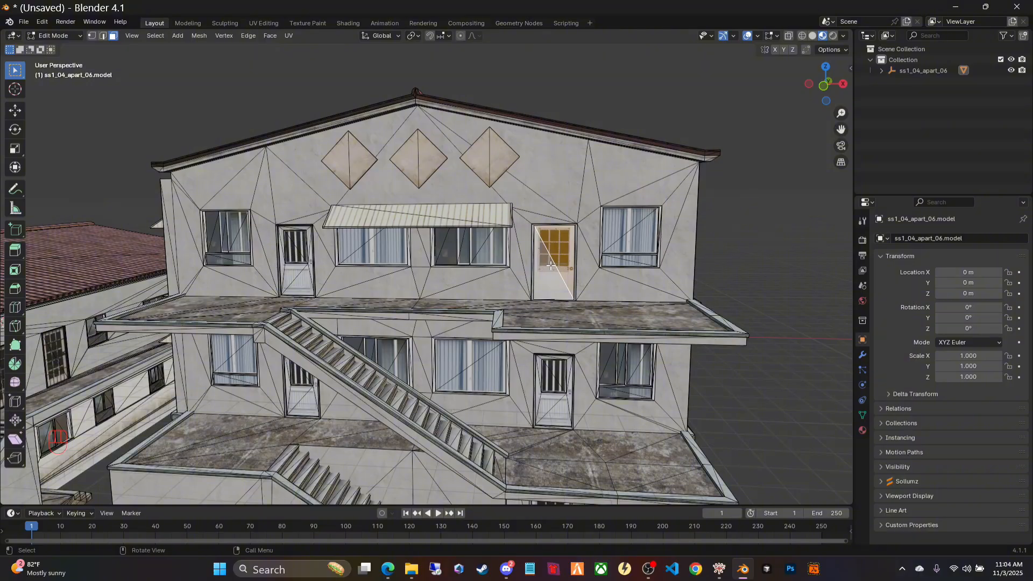
{"action": "left_click", "coordinate": [740, 219]}
{"action": "key", "text": "Escape"}
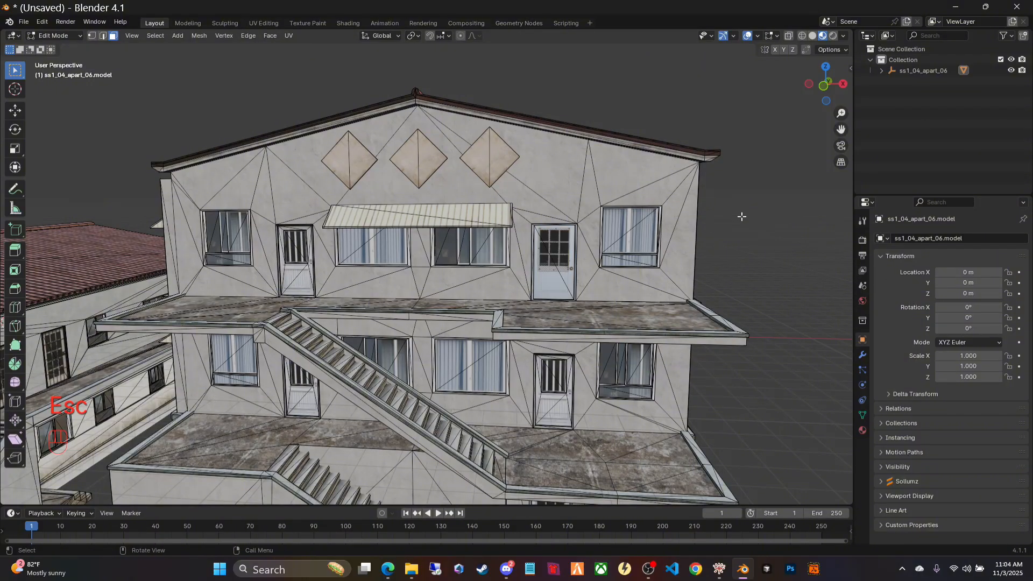
{"action": "key", "text": "Tab"}
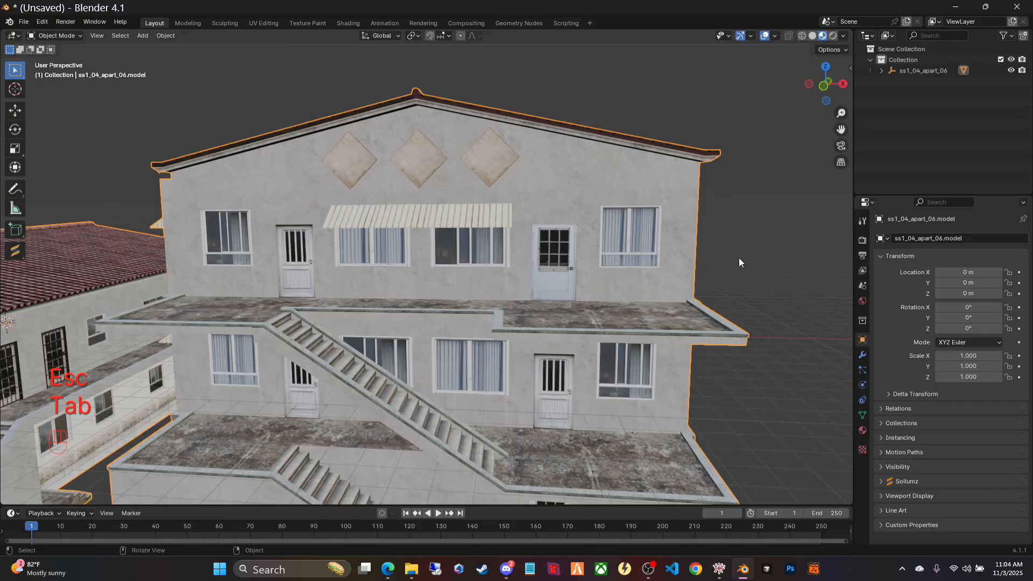
{"action": "left_click", "coordinate": [739, 261]}
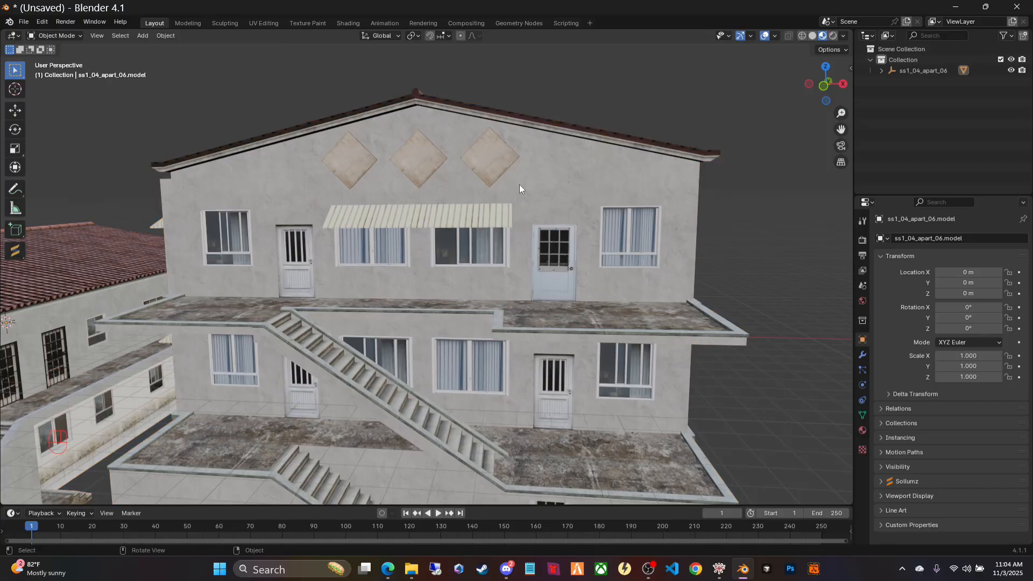
Step: Open the xmls\doors folder in File Explorer, widen its name column to show full file names, and copy the folder's address
{"action": "left_click", "coordinate": [411, 569]}
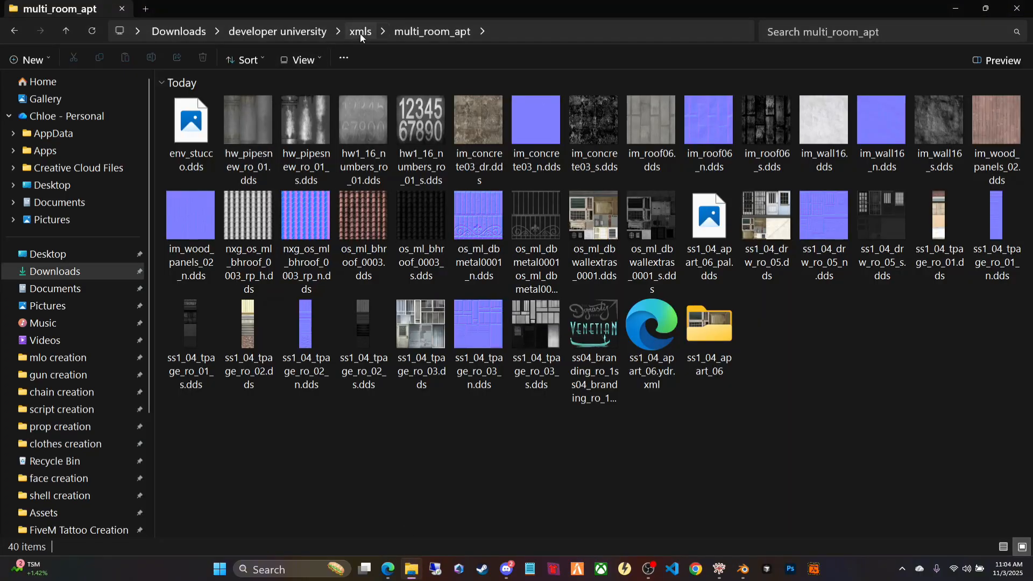
{"action": "left_click", "coordinate": [359, 31]}
{"action": "double_click", "coordinate": [221, 128]}
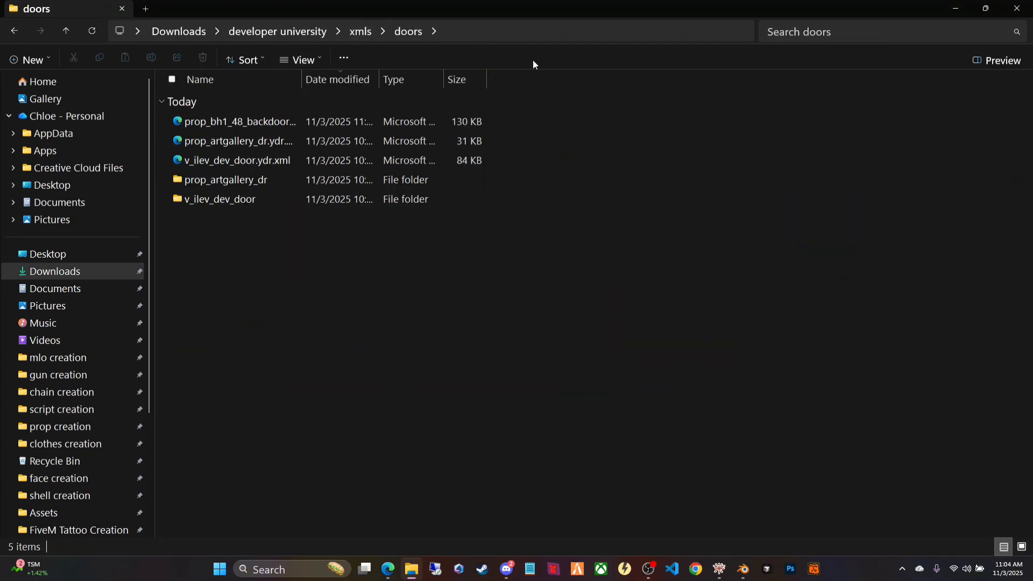
{"action": "left_click_drag", "start_coordinate": [302, 79], "coordinate": [349, 88]}
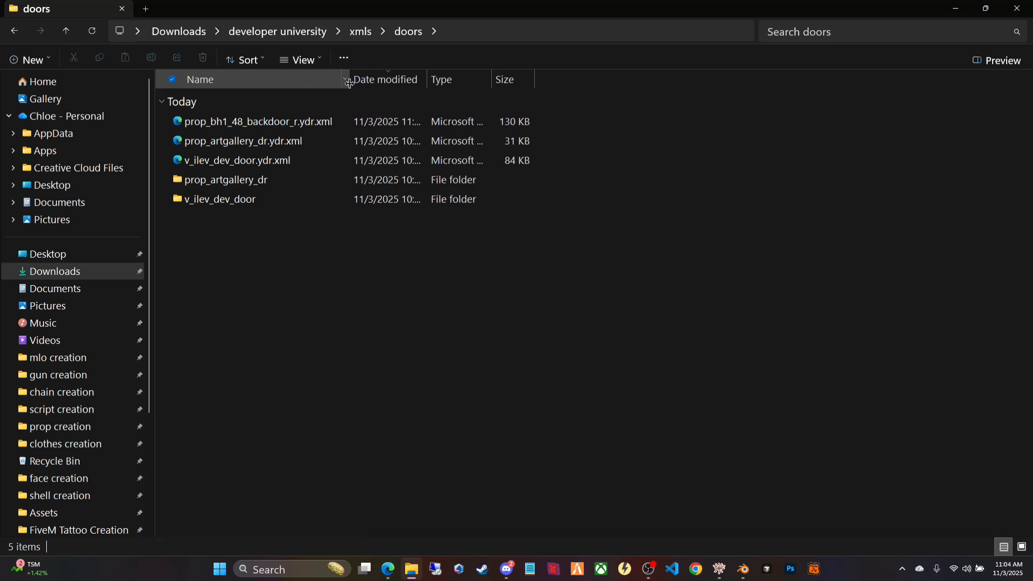
{"action": "right_click", "coordinate": [521, 31]}
{"action": "left_click", "coordinate": [561, 43]}
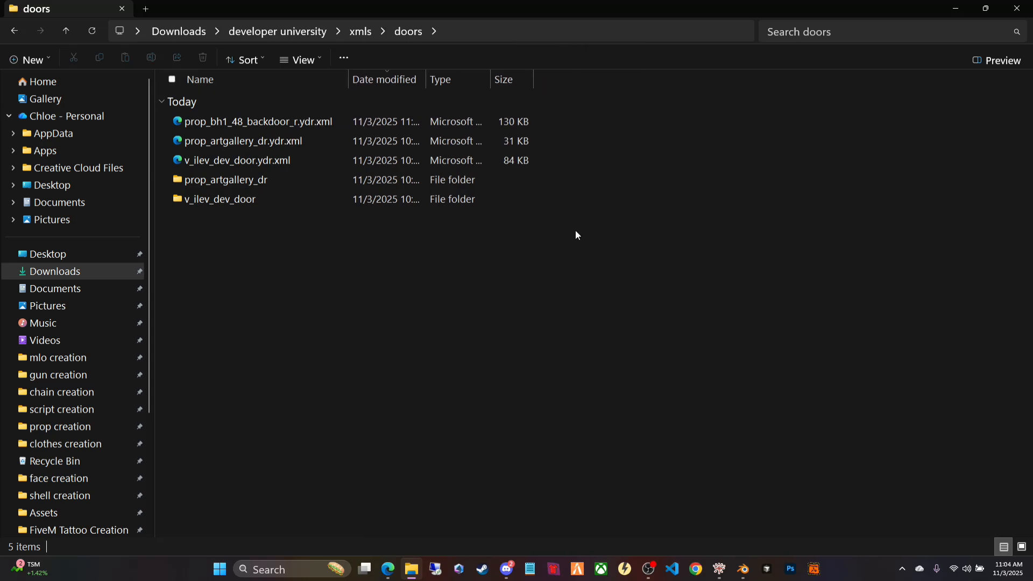
Step: Switch to Blender and import v_ilev_dev_door.ydr.xml from the xmls\doors folder as CodeWalker XML
{"action": "left_click", "coordinate": [745, 569]}
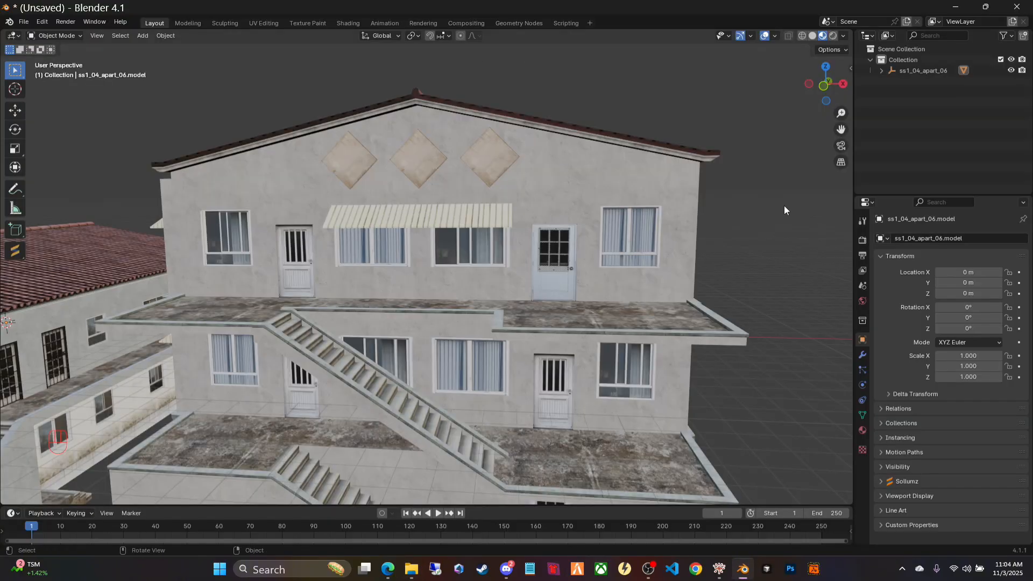
{"action": "key", "text": "v"}
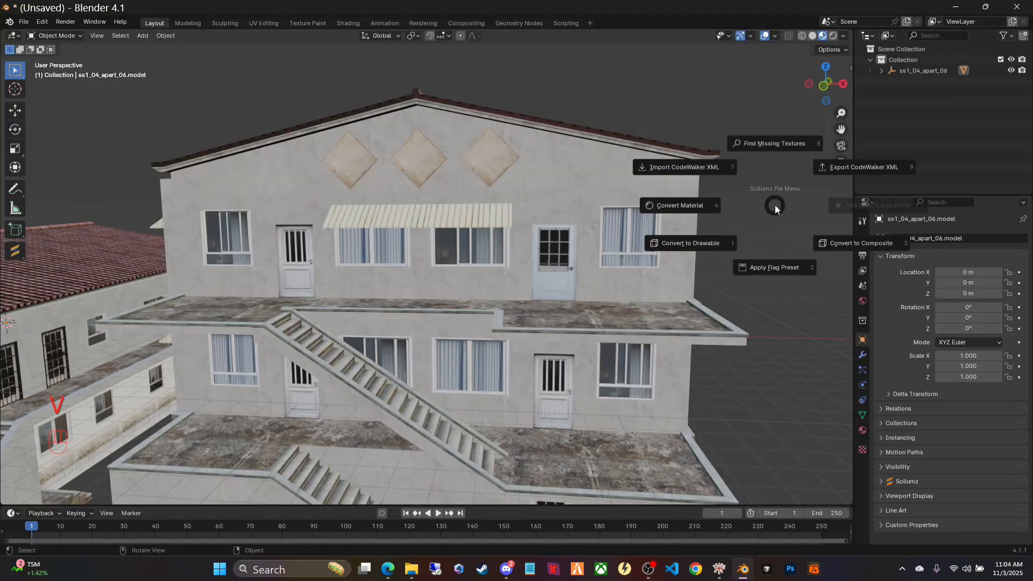
{"action": "left_click", "coordinate": [705, 168]}
{"action": "left_click", "coordinate": [554, 80]}
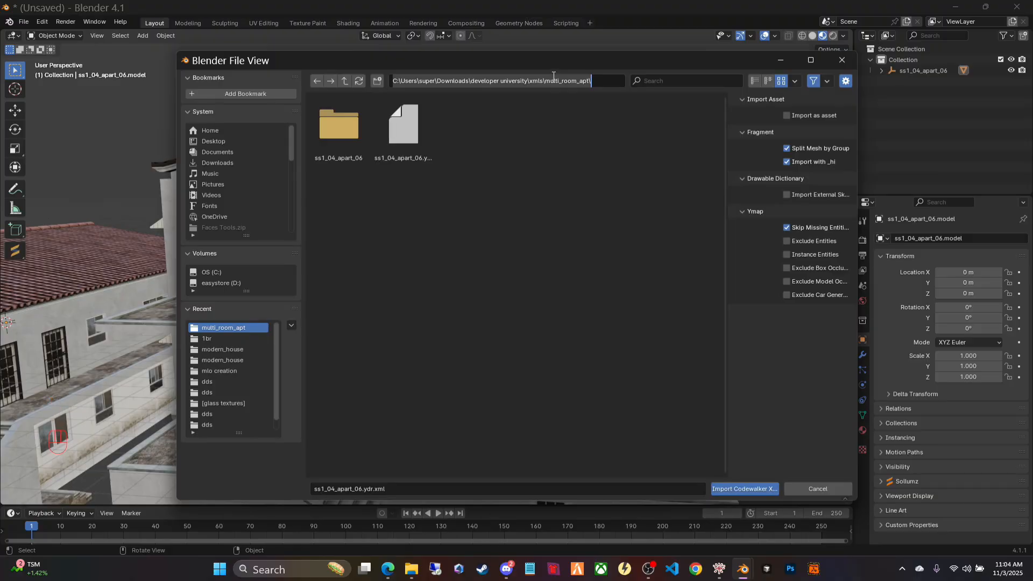
{"action": "key", "text": "ctrl+v"}
{"action": "key", "text": "Return"}
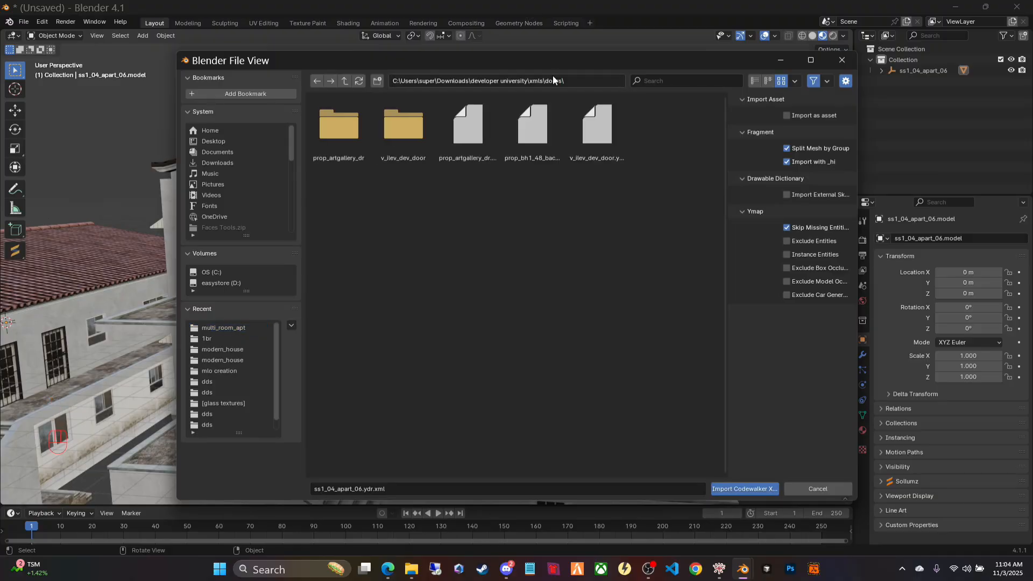
{"action": "left_click", "coordinate": [605, 133]}
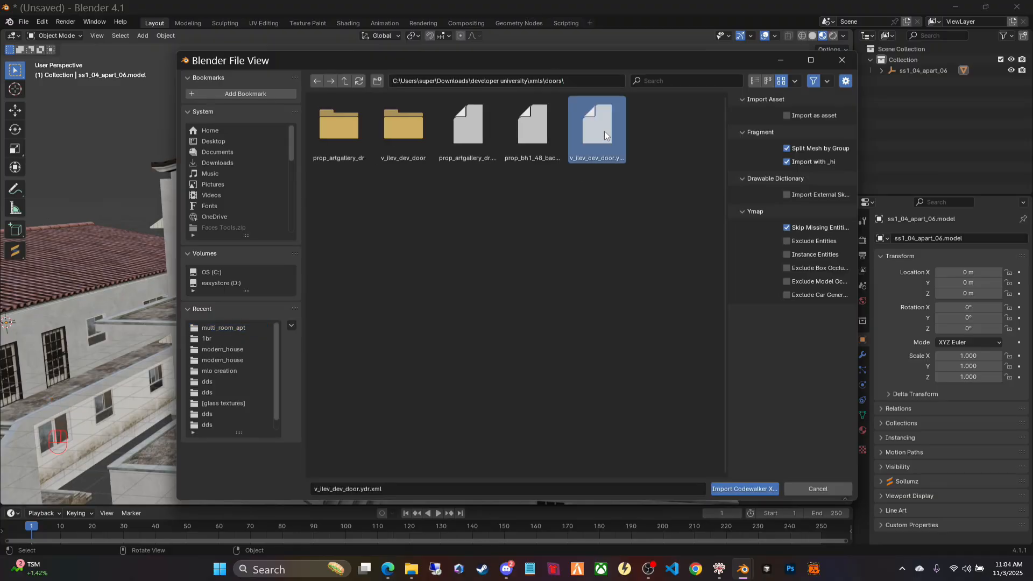
{"action": "double_click", "coordinate": [605, 131]}
Step: Select the whole v_ilev_dev_door drawable and move it outside the upper-floor facade, to about X 32.33 m, Y -12.14 m, Z 5.86 m
{"action": "scroll", "coordinate": [663, 299], "scroll_direction": "down", "scroll_amount": 3}
{"action": "middle_click_drag", "start_coordinate": [663, 299], "coordinate": [441, 308]}
{"action": "scroll", "coordinate": [442, 308], "scroll_direction": "down", "scroll_amount": 3}
{"action": "middle_click_drag", "start_coordinate": [243, 396], "coordinate": [285, 396]}
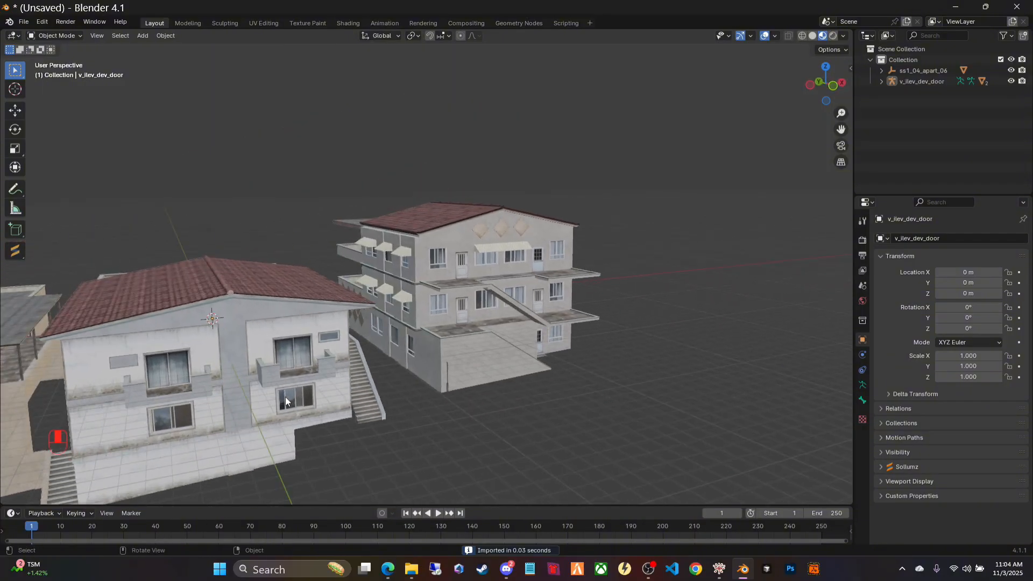
{"action": "right_click", "coordinate": [918, 83]}
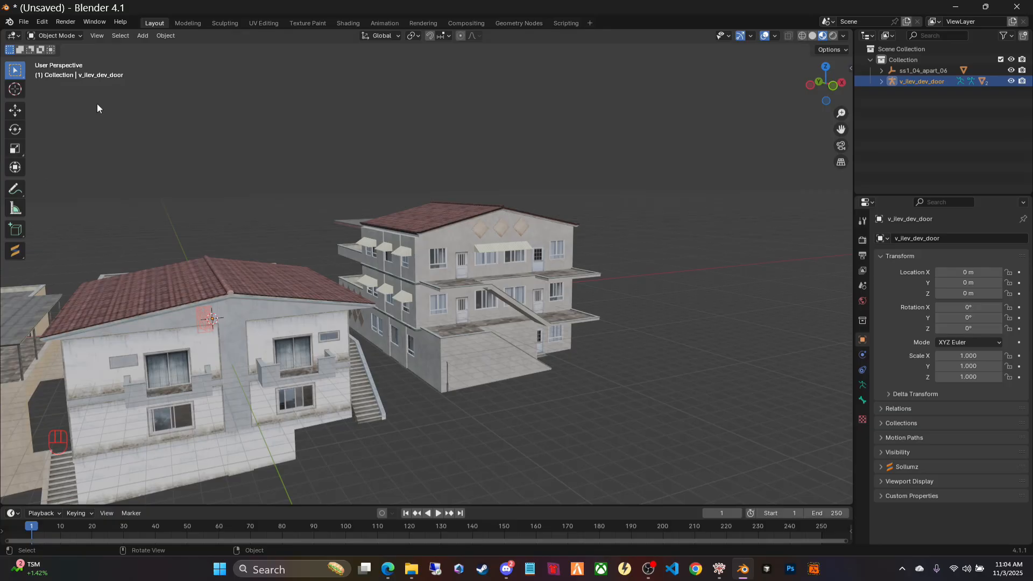
{"action": "left_click", "coordinate": [21, 113]}
{"action": "middle_click_drag", "start_coordinate": [591, 301], "coordinate": [676, 370]}
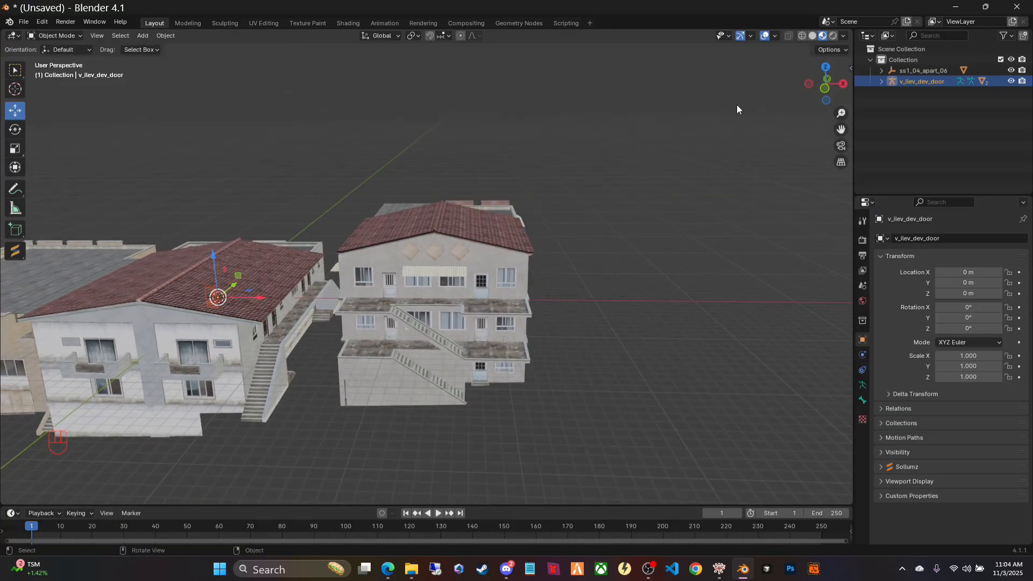
{"action": "left_click", "coordinate": [881, 82]}
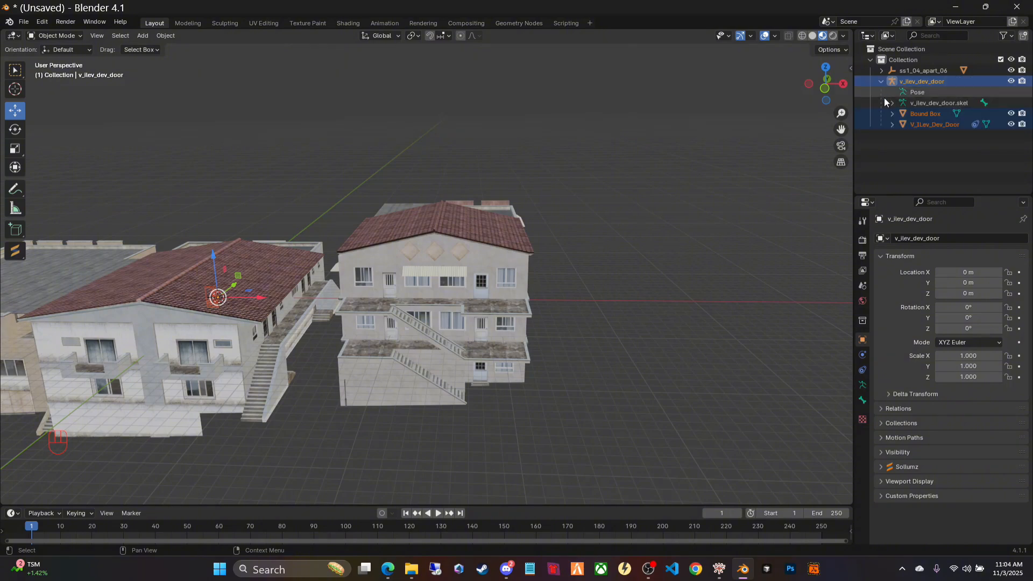
{"action": "left_click", "coordinate": [881, 81]}
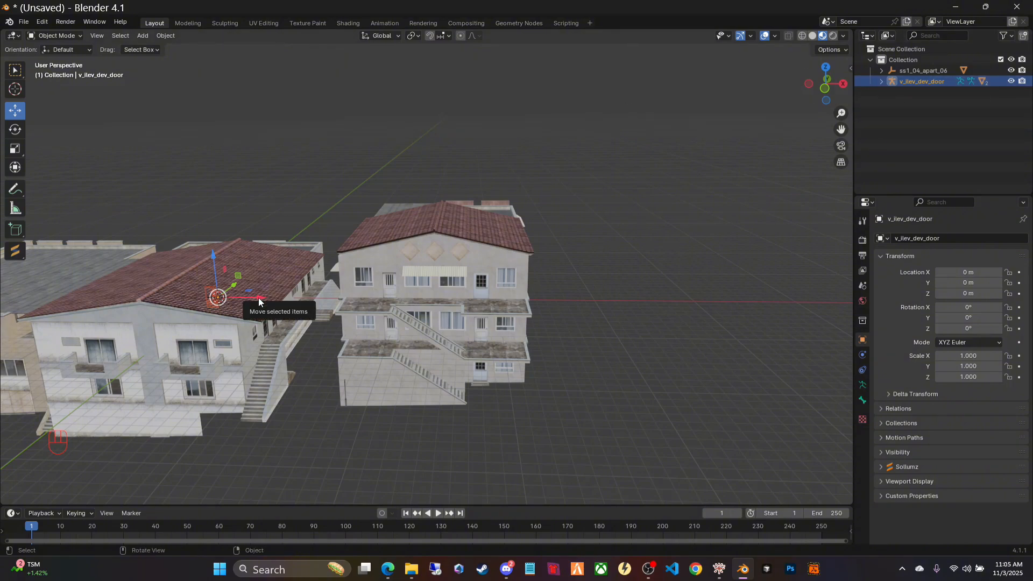
{"action": "left_click_drag", "start_coordinate": [265, 300], "coordinate": [570, 304]}
{"action": "middle_click_drag", "start_coordinate": [627, 253], "coordinate": [464, 315]}
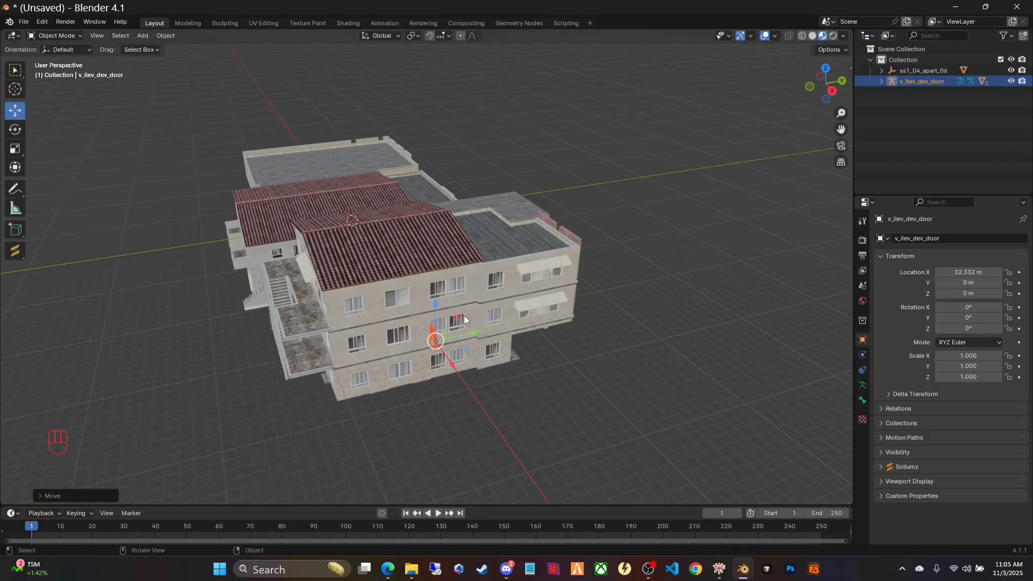
{"action": "left_click_drag", "start_coordinate": [483, 336], "coordinate": [307, 290]}
{"action": "scroll", "coordinate": [327, 375], "scroll_direction": "up", "scroll_amount": 3}
{"action": "middle_click_drag", "start_coordinate": [327, 374], "coordinate": [577, 326]}
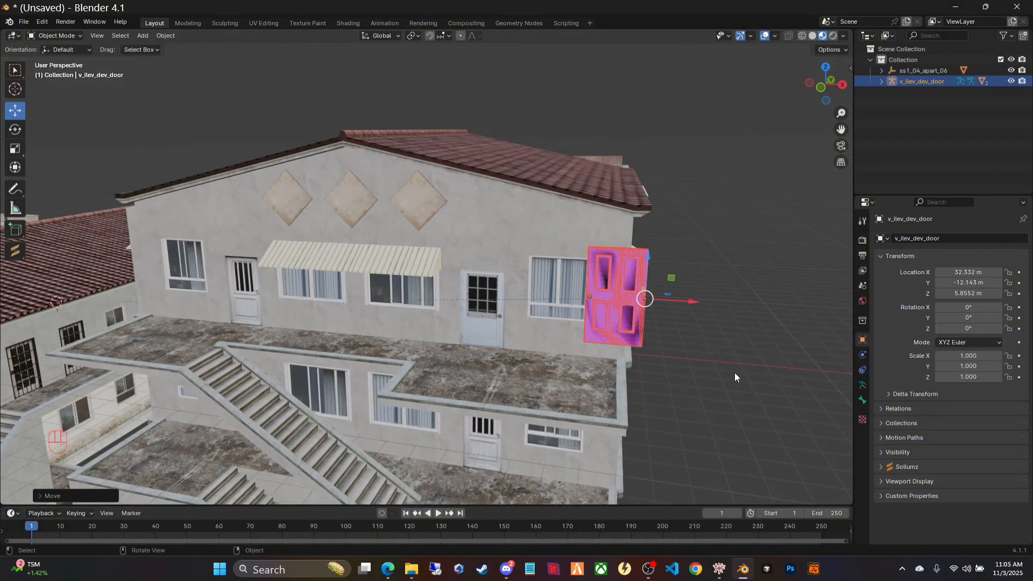
Step: Delete the Bound Box object and its hierarchy from v_ilev_dev_door
{"action": "left_click", "coordinate": [882, 82]}
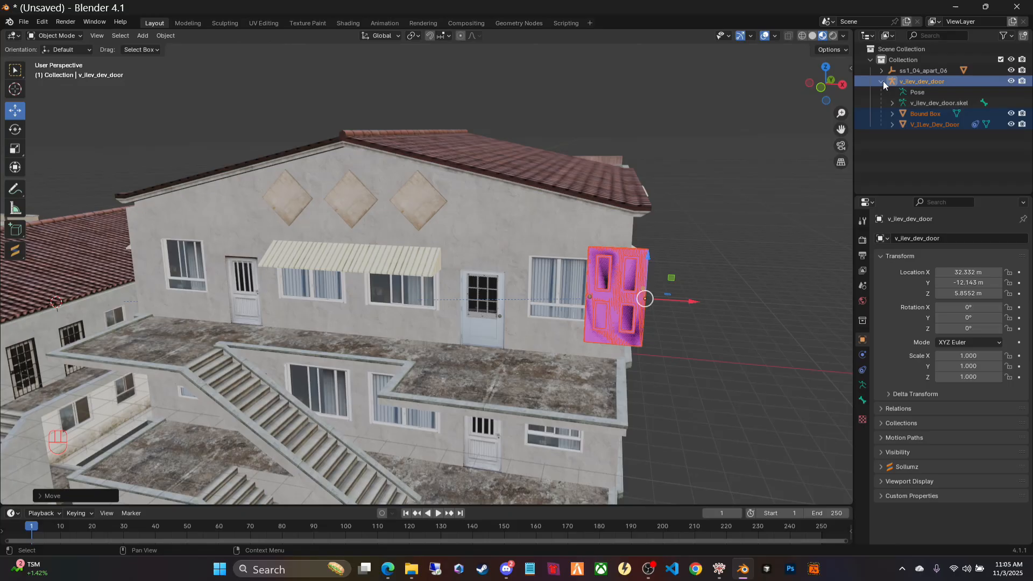
{"action": "left_click", "coordinate": [889, 146]}
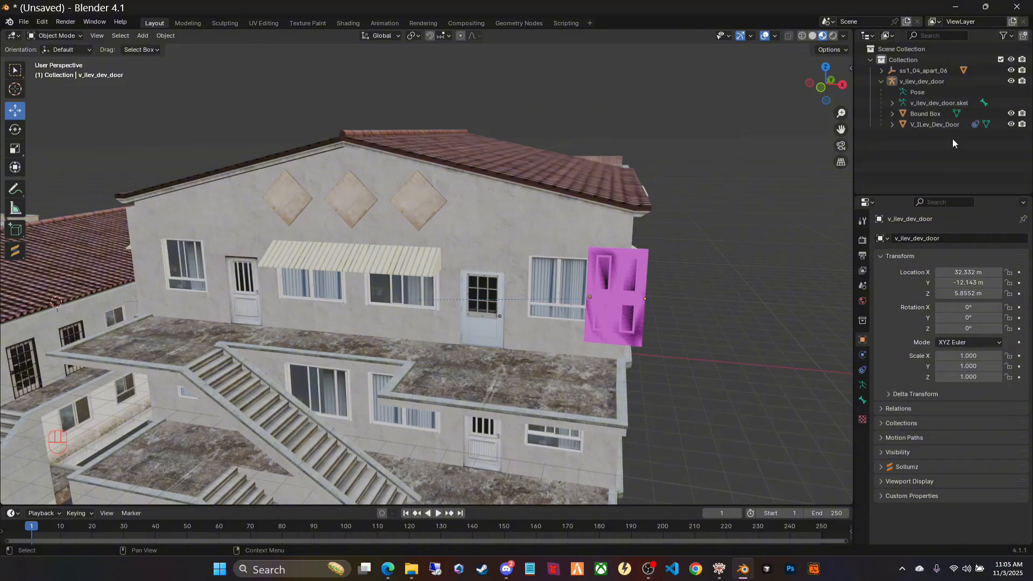
{"action": "right_click", "coordinate": [923, 113]}
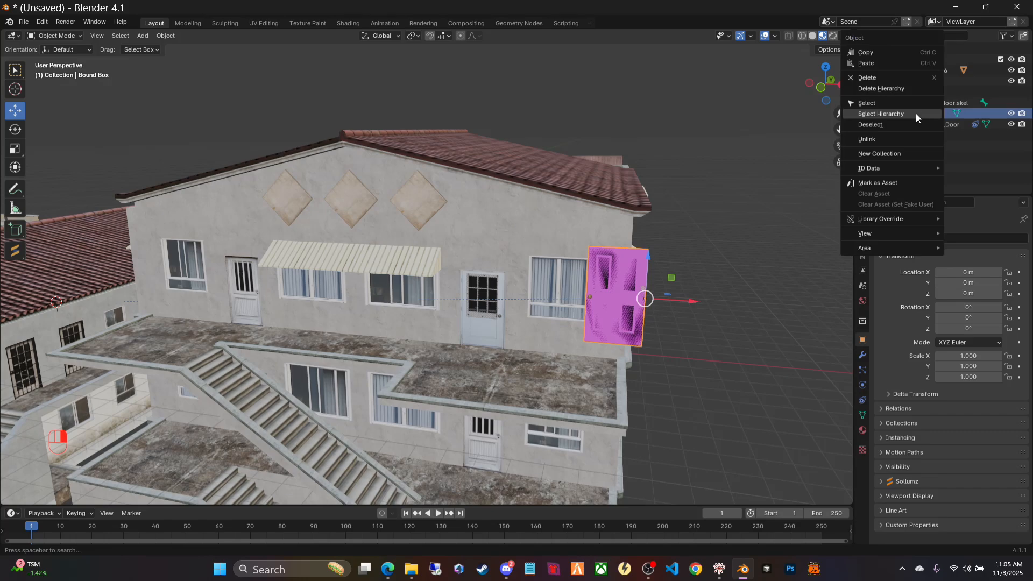
{"action": "left_click", "coordinate": [886, 88]}
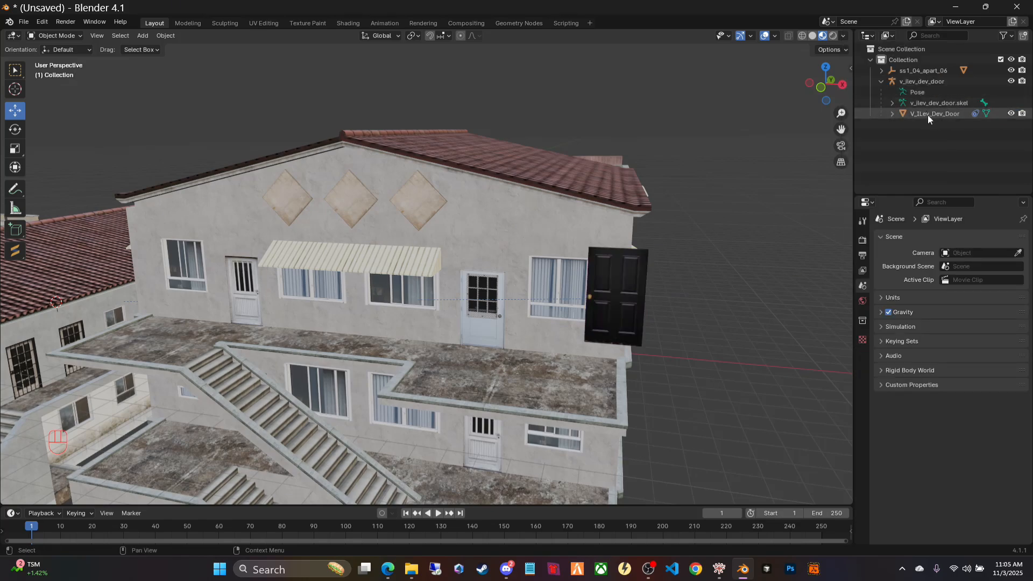
Step: Delete the v_ilev_dev_door.skel armature data, keeping only the V_ILev_Dev_Door mesh
{"action": "left_click", "coordinate": [892, 103]}
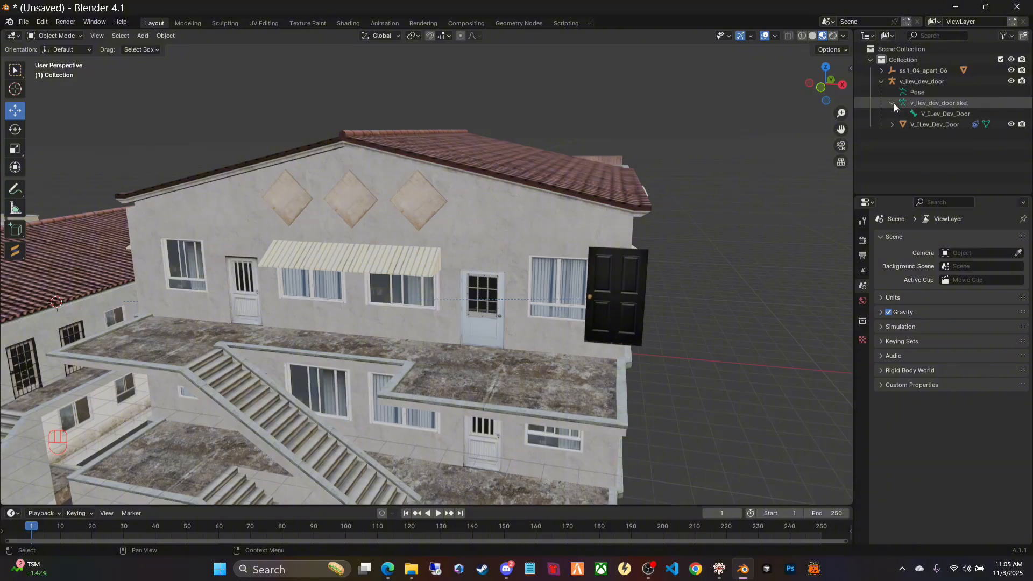
{"action": "left_click", "coordinate": [914, 104]}
{"action": "right_click", "coordinate": [936, 102]}
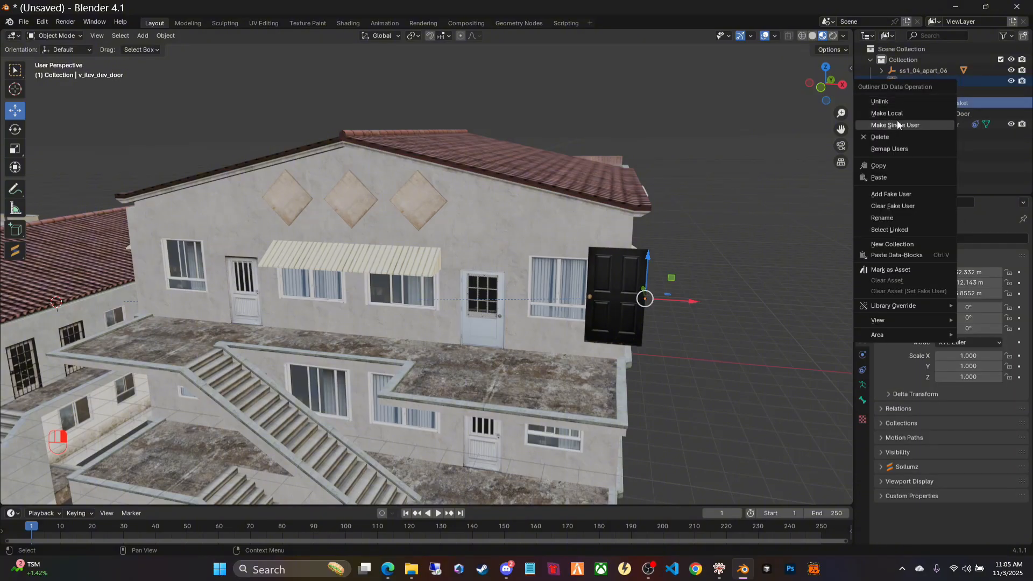
{"action": "left_click", "coordinate": [883, 136]}
Step: Delete the remaining constraint from the V_ILev_Dev_Door mesh
{"action": "left_click", "coordinate": [881, 81]}
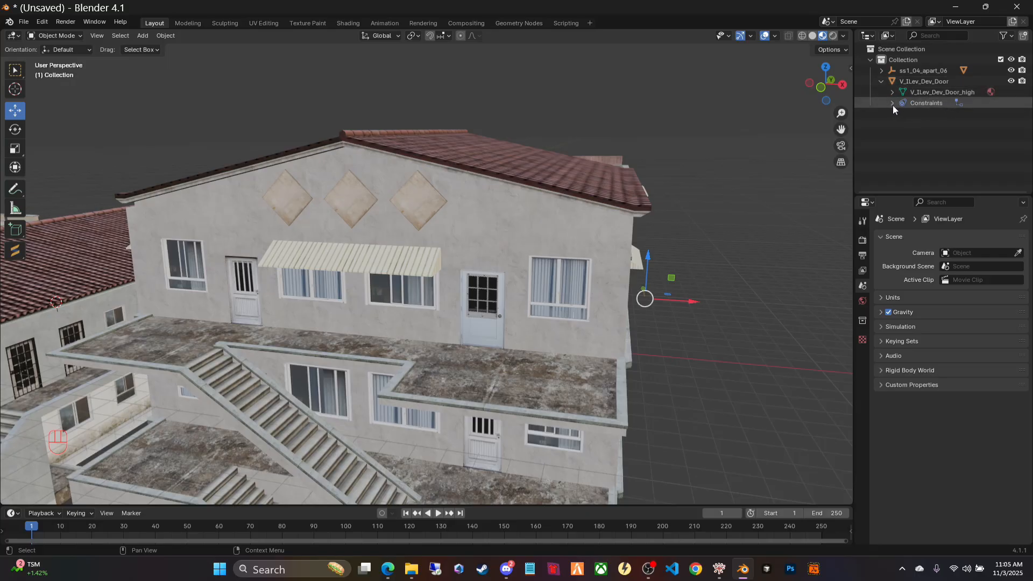
{"action": "left_click", "coordinate": [893, 104]}
{"action": "right_click", "coordinate": [919, 115]}
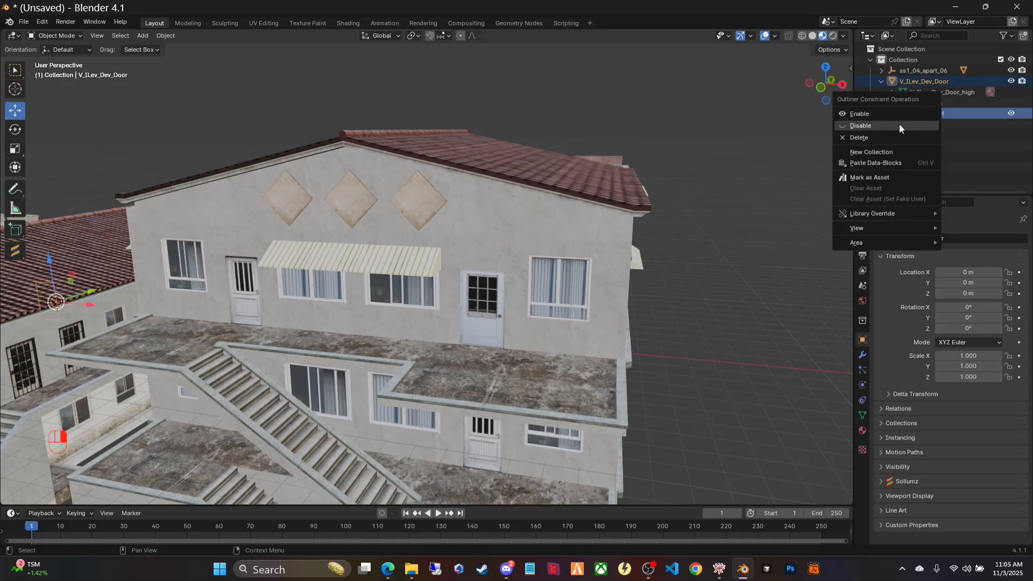
{"action": "left_click", "coordinate": [852, 139]}
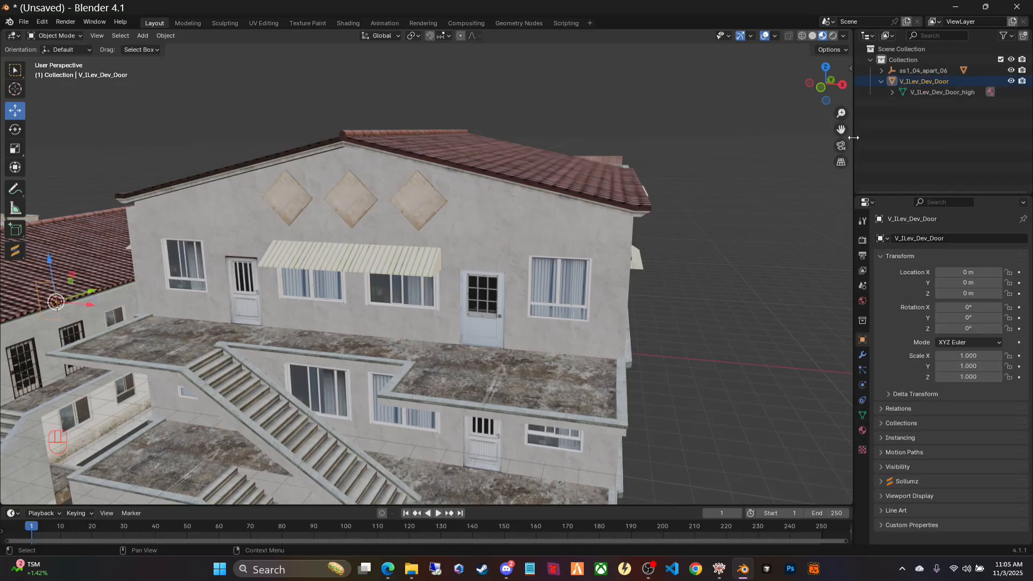
{"action": "left_click", "coordinate": [880, 81]}
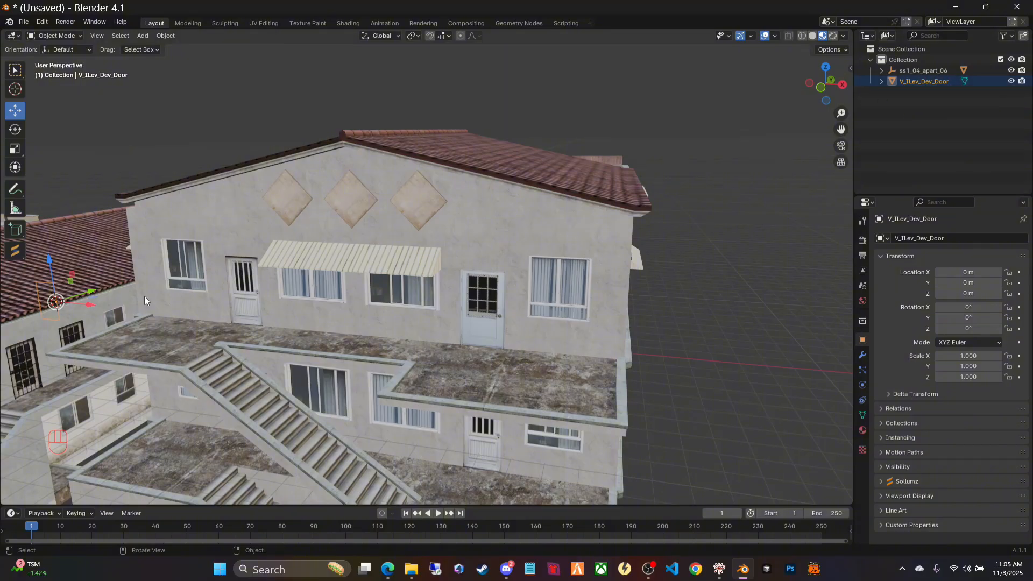
Step: Move V_ILev_Dev_Door in front of the upper-floor nine-pane door, to about X 29.03 m, Y -10.01 m, Z 4.76 m
{"action": "left_click_drag", "start_coordinate": [88, 302], "coordinate": [538, 320]}
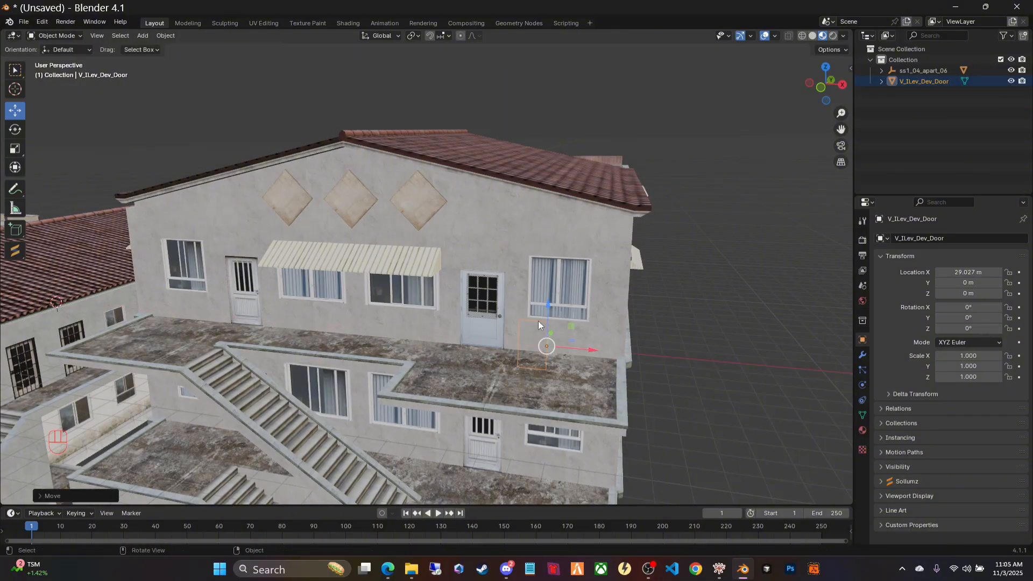
{"action": "left_click", "coordinate": [711, 334]}
{"action": "middle_click_drag", "start_coordinate": [751, 314], "coordinate": [862, 224]}
{"action": "left_click", "coordinate": [923, 81]}
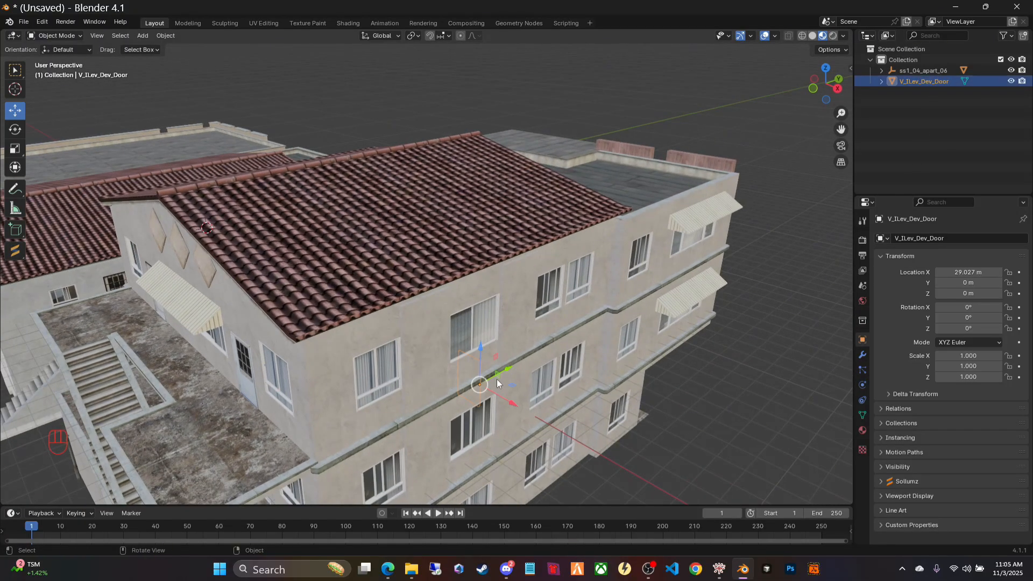
{"action": "left_click_drag", "start_coordinate": [507, 373], "coordinate": [279, 339]}
{"action": "middle_click_drag", "start_coordinate": [233, 460], "coordinate": [479, 389]}
{"action": "scroll", "coordinate": [667, 337], "scroll_direction": "up", "scroll_amount": 4}
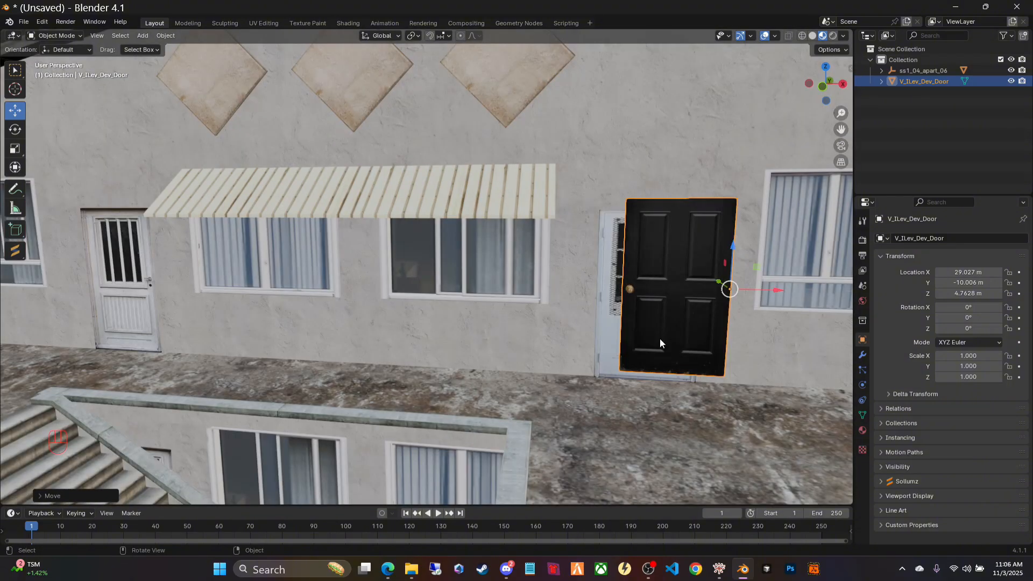
Step: In front view, align the black door over the building's flat upper-floor door at about X 28.71 m, Z 4.68 m
{"action": "scroll", "coordinate": [673, 351], "scroll_direction": "up", "scroll_amount": 3}
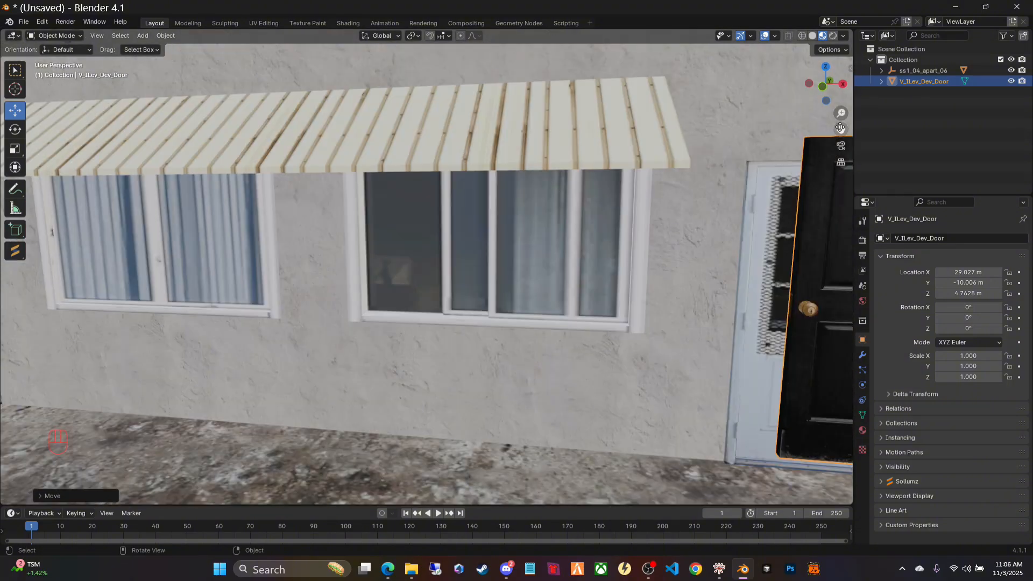
{"action": "left_click_drag", "start_coordinate": [840, 128], "coordinate": [520, 83]}
{"action": "scroll", "coordinate": [695, 296], "scroll_direction": "down", "scroll_amount": 4}
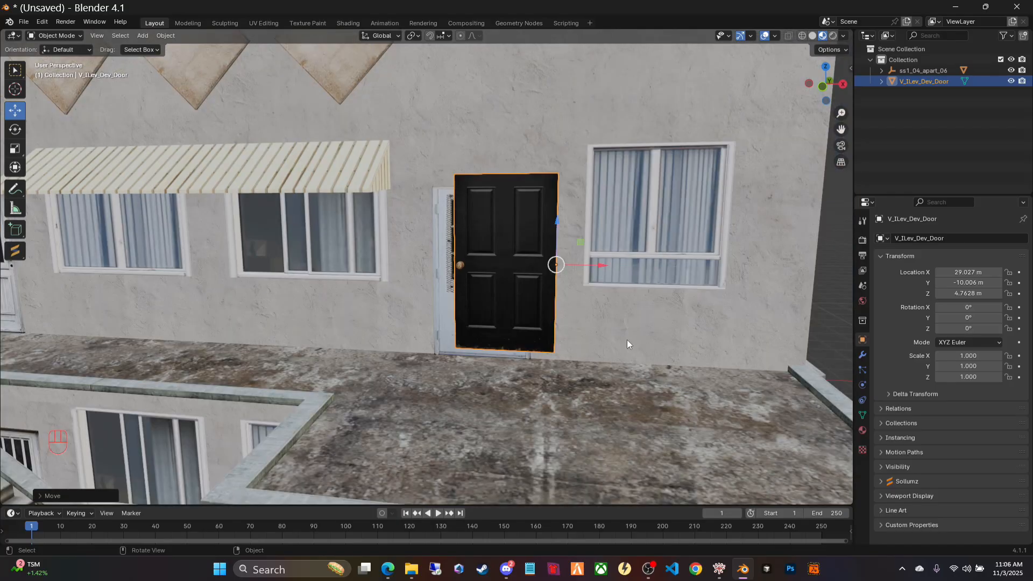
{"action": "middle_click_drag", "start_coordinate": [628, 340], "coordinate": [634, 338]}
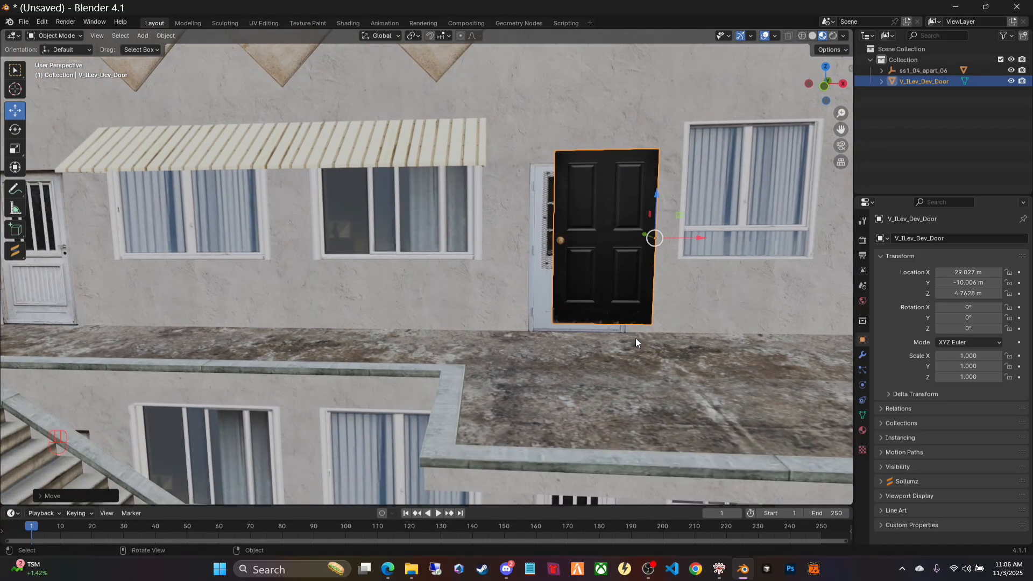
{"action": "key", "text": "KP_1"}
{"action": "scroll", "coordinate": [634, 338], "scroll_direction": "up", "scroll_amount": 6}
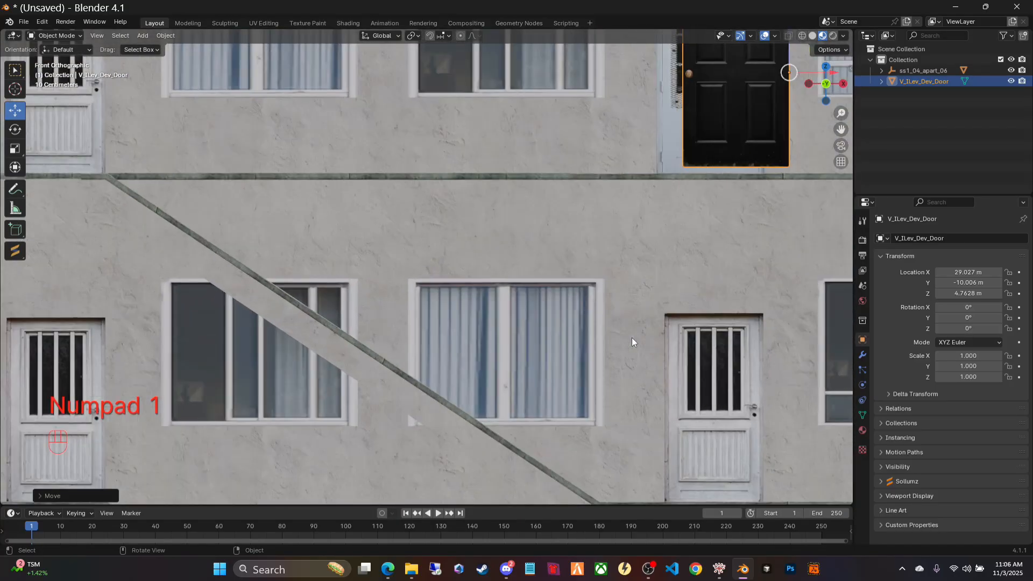
{"action": "left_click_drag", "start_coordinate": [838, 127], "coordinate": [691, 293]}
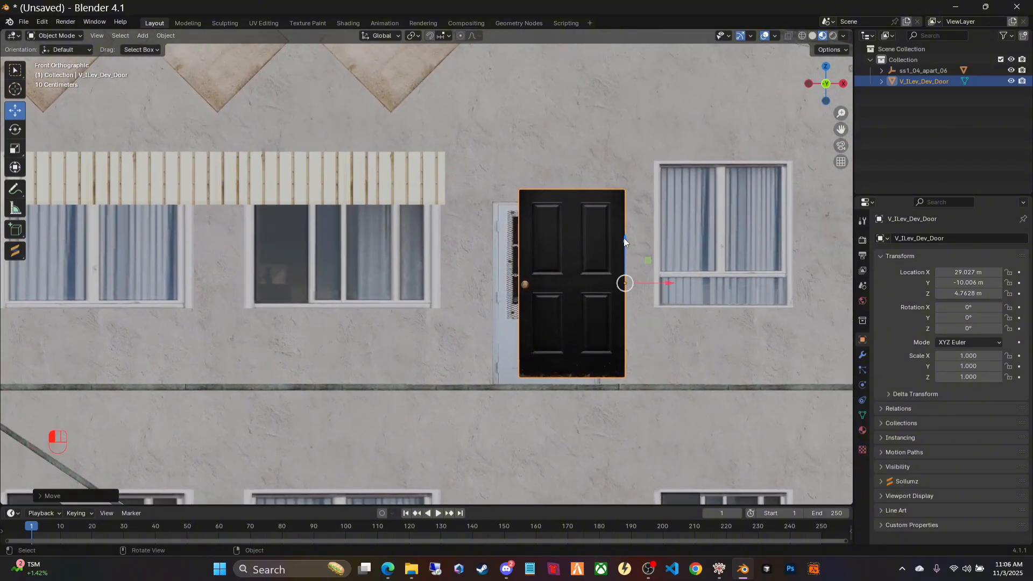
{"action": "left_click_drag", "start_coordinate": [624, 239], "coordinate": [625, 248]}
{"action": "mouse_move", "coordinate": [666, 291]}
{"action": "left_mouse_down"}
{"action": "mouse_move", "coordinate": [635, 291]}
{"action": "mouse_move", "coordinate": [684, 289]}
{"action": "mouse_move", "coordinate": [635, 290]}
{"action": "mouse_move", "coordinate": [646, 292]}
{"action": "left_mouse_up"}
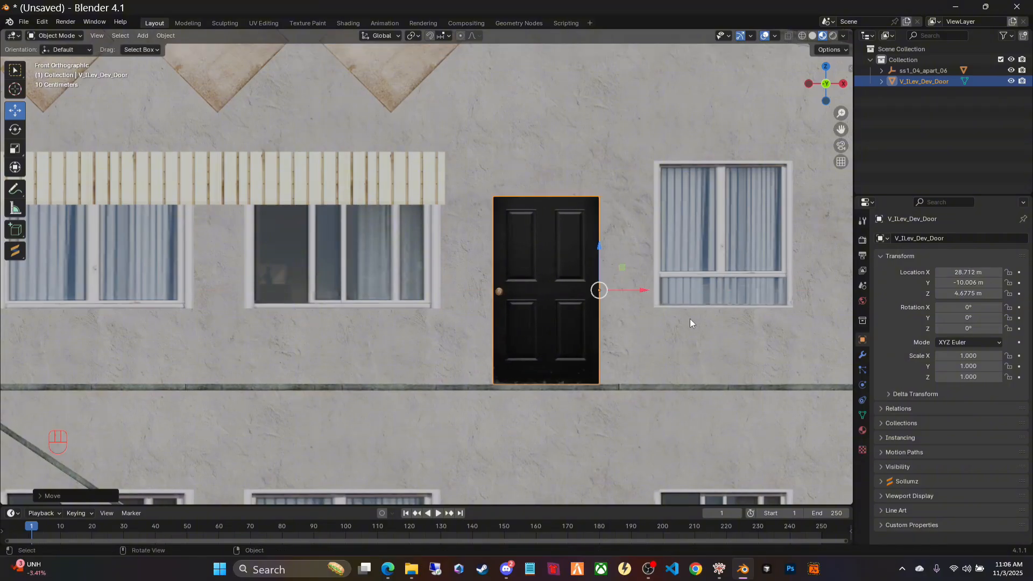
Step: Check the black door's fit in perspective and lower it to the balcony floor, at about Z 4.63 m
{"action": "middle_click_drag", "start_coordinate": [690, 318], "coordinate": [687, 330]}
{"action": "scroll", "coordinate": [683, 333], "scroll_direction": "down", "scroll_amount": 6}
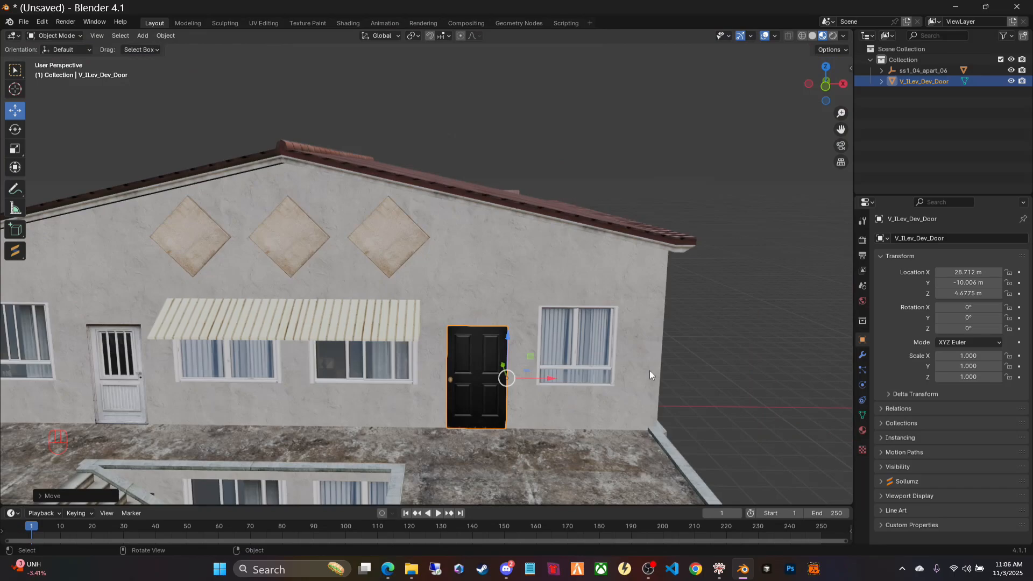
{"action": "mouse_move", "coordinate": [649, 370]}
{"action": "middle_mouse_down"}
{"action": "mouse_move", "coordinate": [659, 354]}
{"action": "mouse_move", "coordinate": [654, 366]}
{"action": "middle_mouse_up"}
{"action": "scroll", "coordinate": [641, 389], "scroll_direction": "up", "scroll_amount": 3}
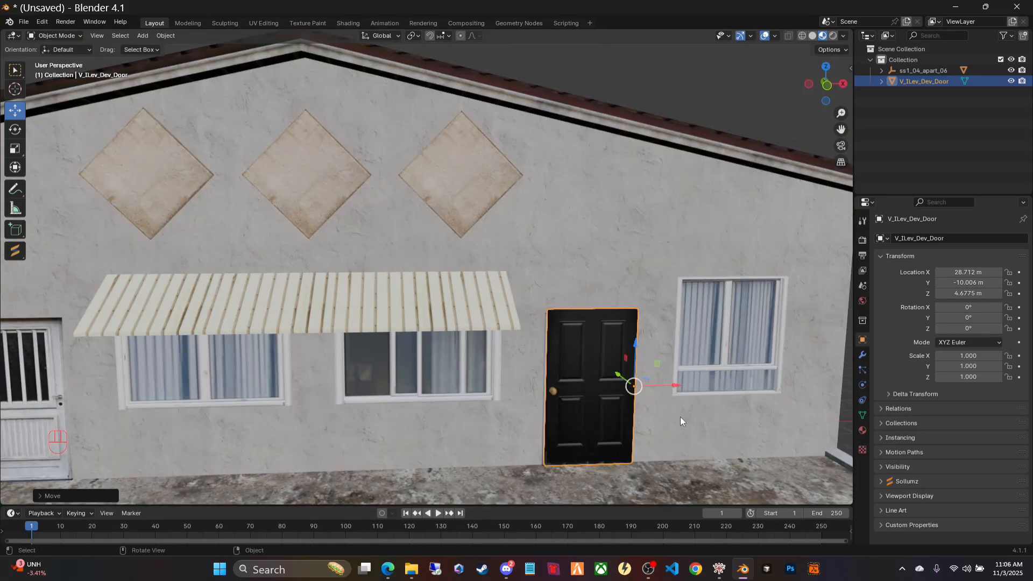
{"action": "mouse_move", "coordinate": [680, 416]}
{"action": "middle_mouse_down"}
{"action": "mouse_move", "coordinate": [675, 398]}
{"action": "mouse_move", "coordinate": [670, 407]}
{"action": "middle_mouse_up"}
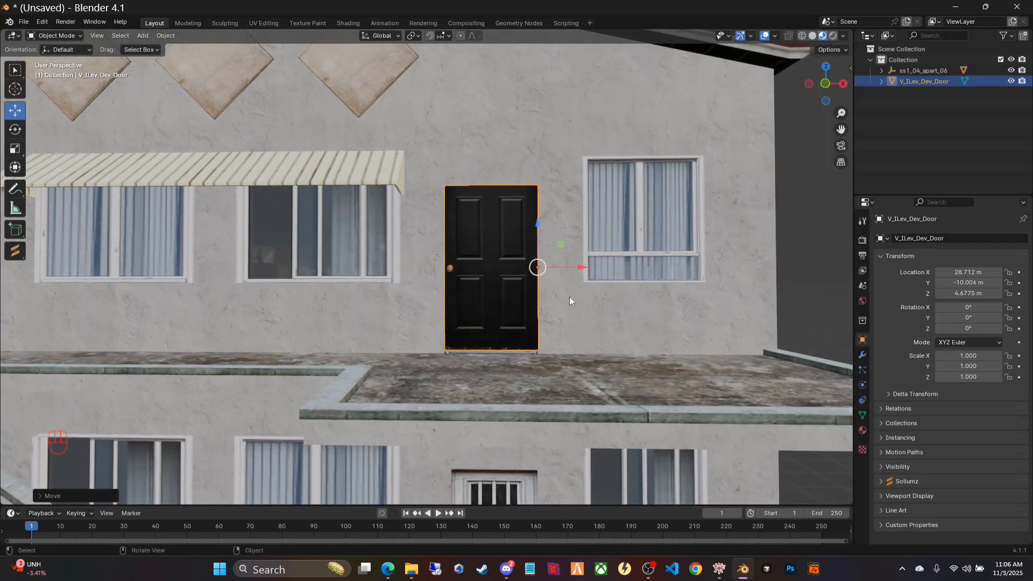
{"action": "left_click_drag", "start_coordinate": [538, 222], "coordinate": [538, 229]}
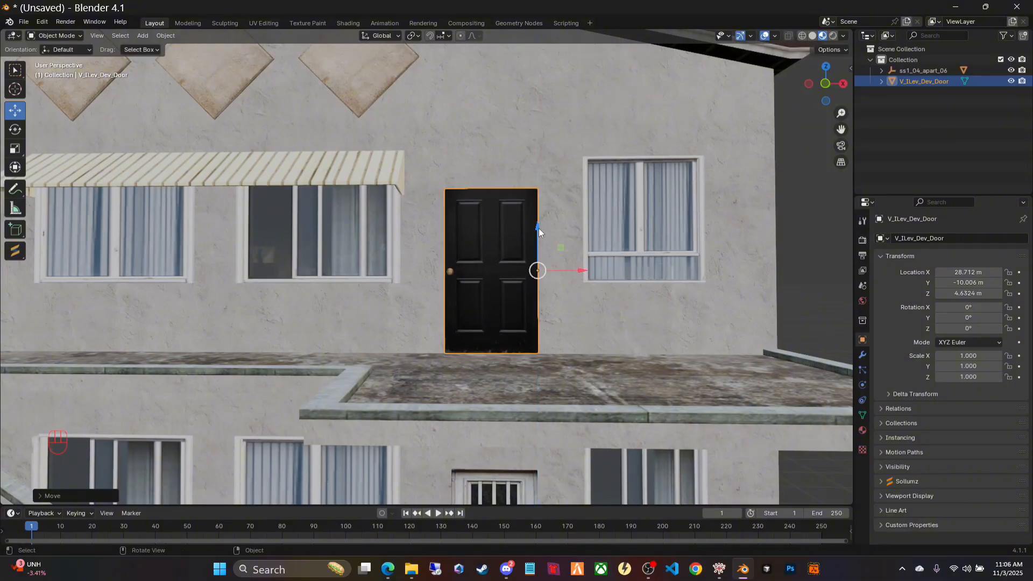
Step: Push the black V_ILev_Dev_Door back into the wall along Y to about -9.85 m, so the building's door frame surrounds it
{"action": "middle_click_drag", "start_coordinate": [585, 254], "coordinate": [589, 301]}
{"action": "scroll", "coordinate": [588, 302], "scroll_direction": "up", "scroll_amount": 3}
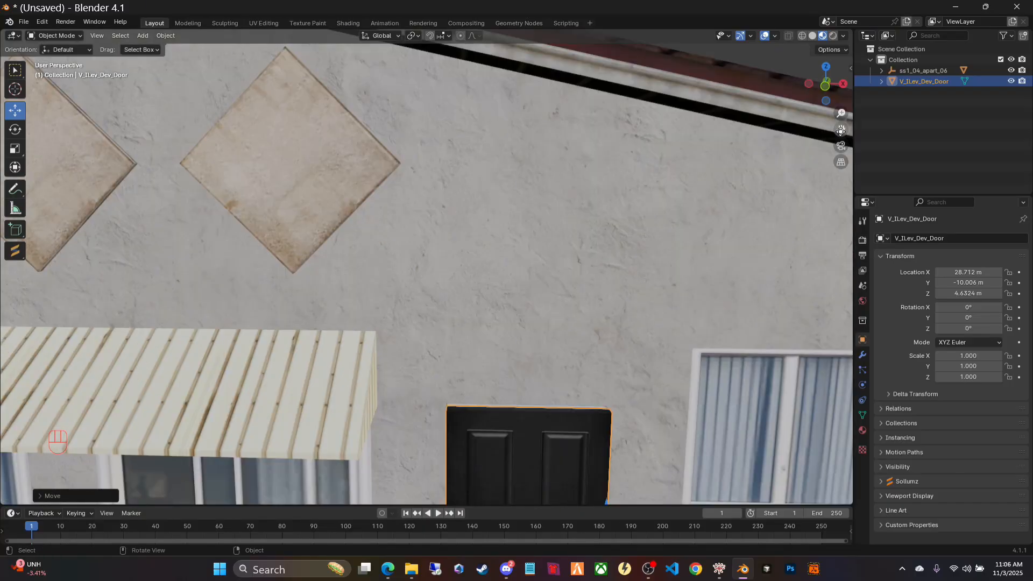
{"action": "left_click_drag", "start_coordinate": [841, 129], "coordinate": [717, 270]}
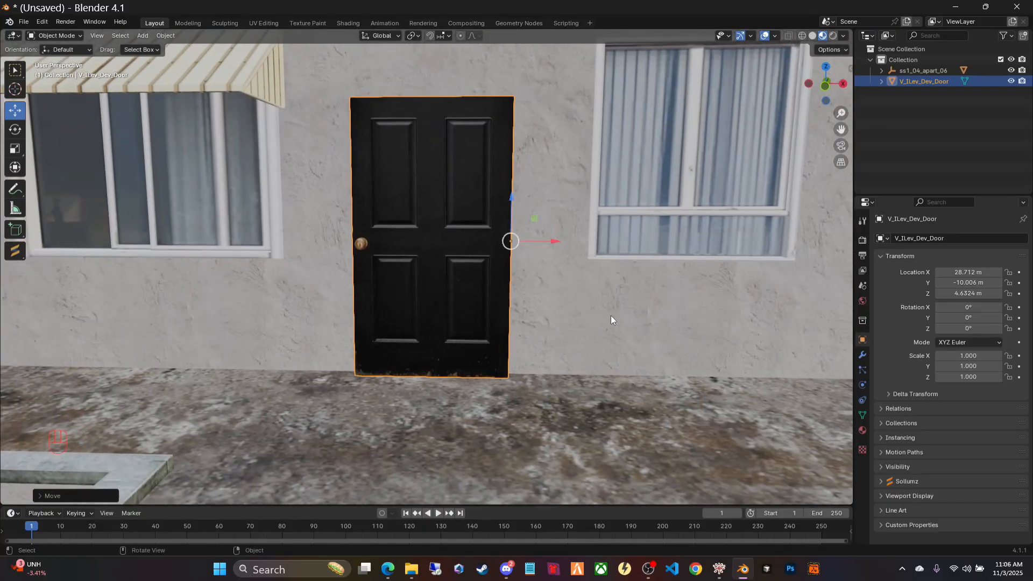
{"action": "middle_click_drag", "start_coordinate": [611, 316], "coordinate": [586, 320]}
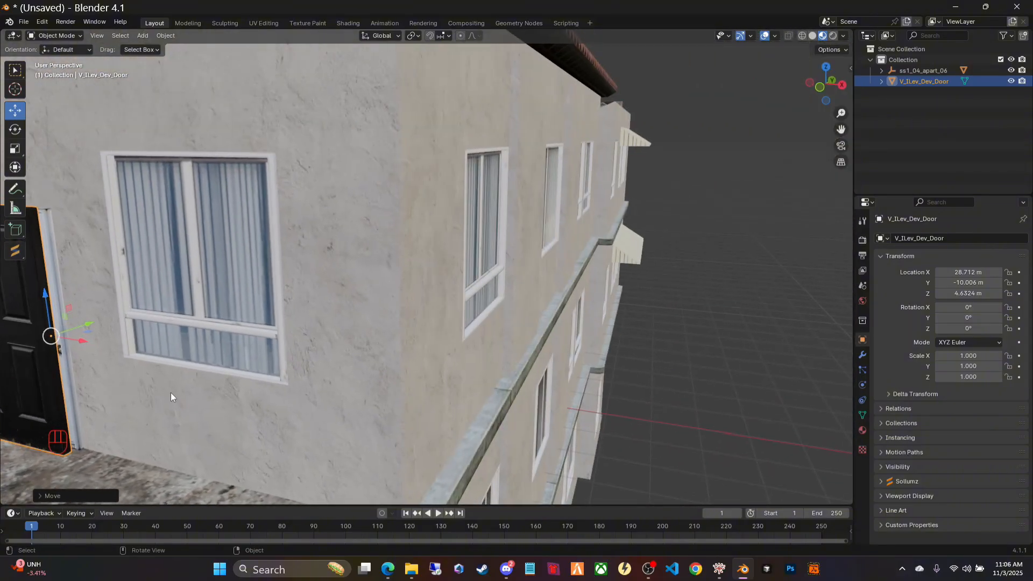
{"action": "left_click_drag", "start_coordinate": [86, 326], "coordinate": [108, 318]}
{"action": "middle_click_drag", "start_coordinate": [137, 402], "coordinate": [165, 395]}
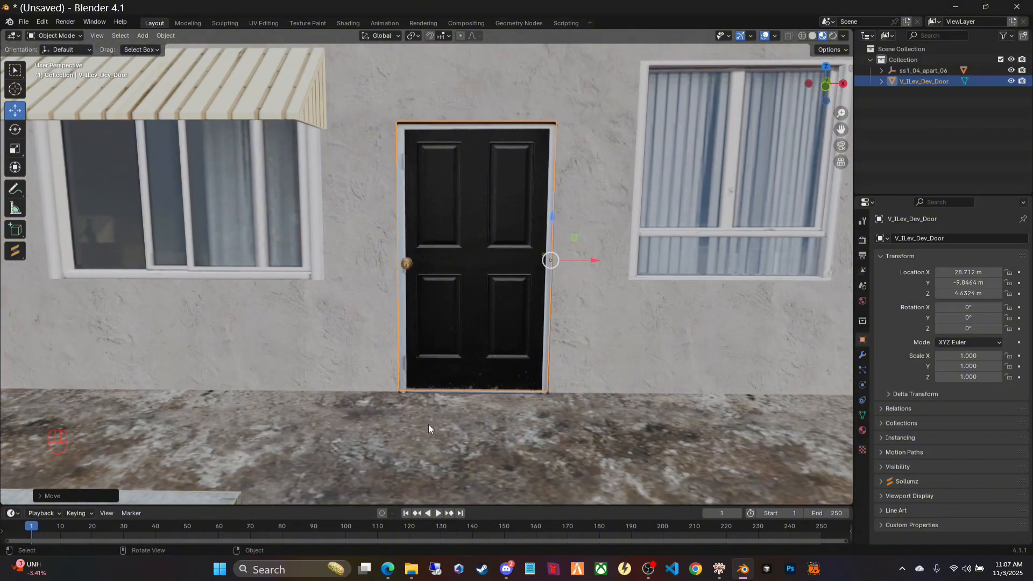
{"action": "scroll", "coordinate": [577, 398], "scroll_direction": "down", "scroll_amount": 3}
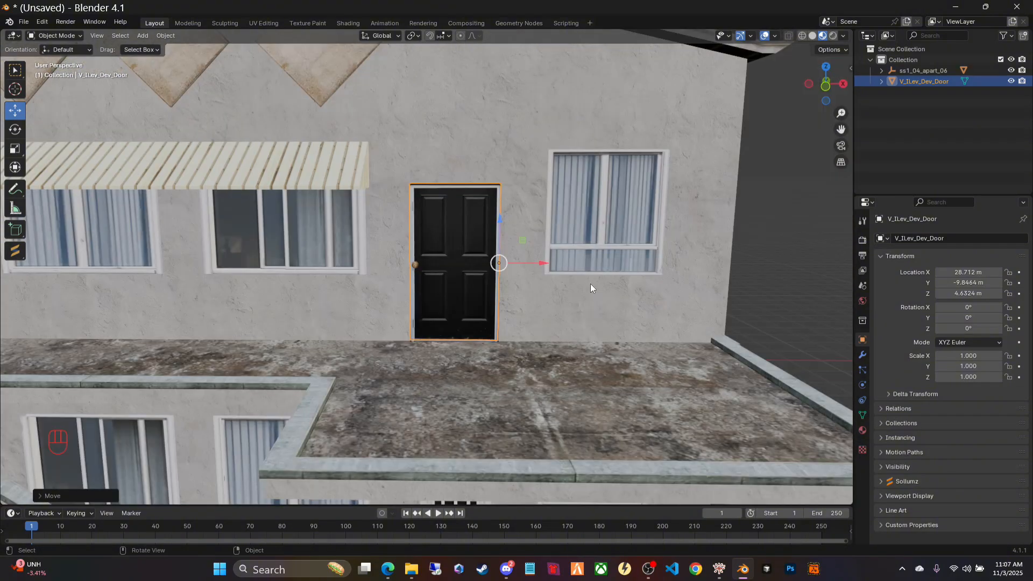
Step: Enter Edit Mode on the ss1_04_apart_06 building mesh and select the frame faces above the black door
{"action": "left_click", "coordinate": [599, 95]}
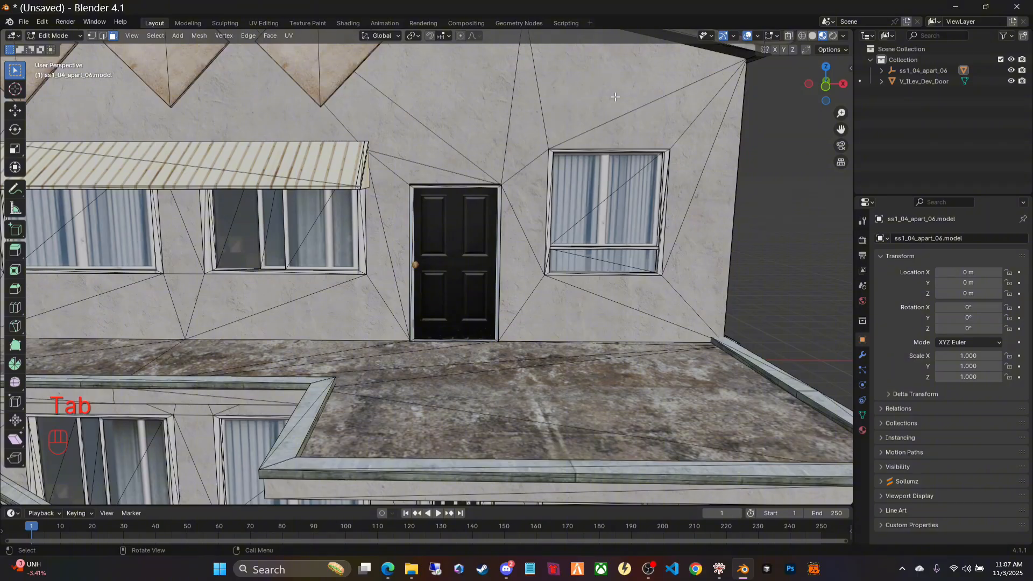
{"action": "left_click", "coordinate": [102, 36]}
{"action": "scroll", "coordinate": [306, 237], "scroll_direction": "up", "scroll_amount": 8}
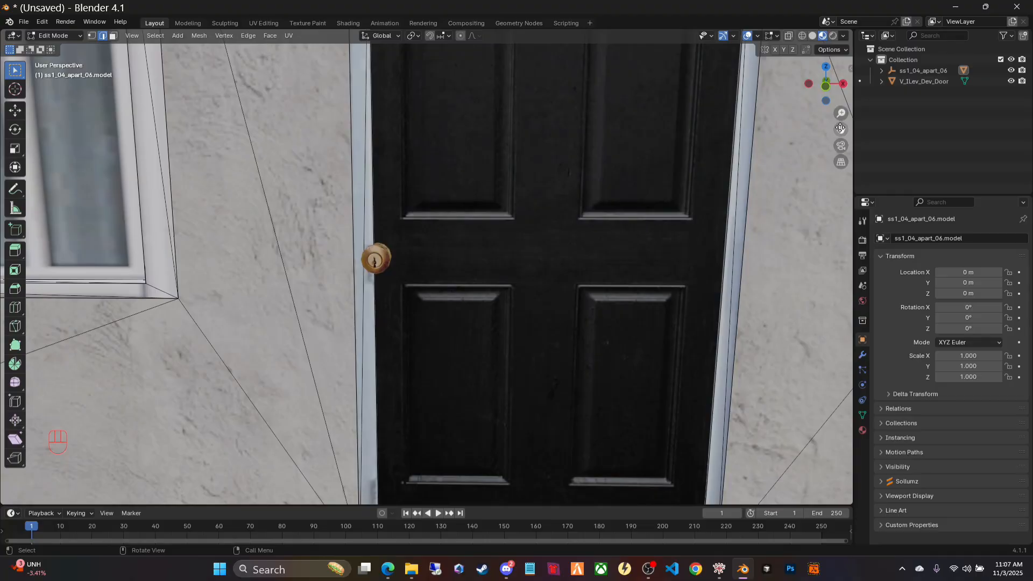
{"action": "mouse_move", "coordinate": [840, 129]}
{"action": "left_mouse_down"}
{"action": "mouse_move", "coordinate": [843, 344]}
{"action": "mouse_move", "coordinate": [699, 280]}
{"action": "mouse_move", "coordinate": [669, 190]}
{"action": "mouse_move", "coordinate": [677, 164]}
{"action": "mouse_move", "coordinate": [780, 81]}
{"action": "mouse_move", "coordinate": [797, 54]}
{"action": "mouse_move", "coordinate": [673, 323]}
{"action": "mouse_move", "coordinate": [731, 250]}
{"action": "mouse_move", "coordinate": [754, 251]}
{"action": "mouse_move", "coordinate": [829, 210]}
{"action": "mouse_move", "coordinate": [839, 177]}
{"action": "mouse_move", "coordinate": [847, 186]}
{"action": "mouse_move", "coordinate": [848, 234]}
{"action": "mouse_move", "coordinate": [725, 278]}
{"action": "mouse_move", "coordinate": [675, 270]}
{"action": "mouse_move", "coordinate": [659, 200]}
{"action": "mouse_move", "coordinate": [652, 48]}
{"action": "mouse_move", "coordinate": [588, 8]}
{"action": "mouse_move", "coordinate": [591, 484]}
{"action": "mouse_move", "coordinate": [841, 129]}
{"action": "left_mouse_up"}
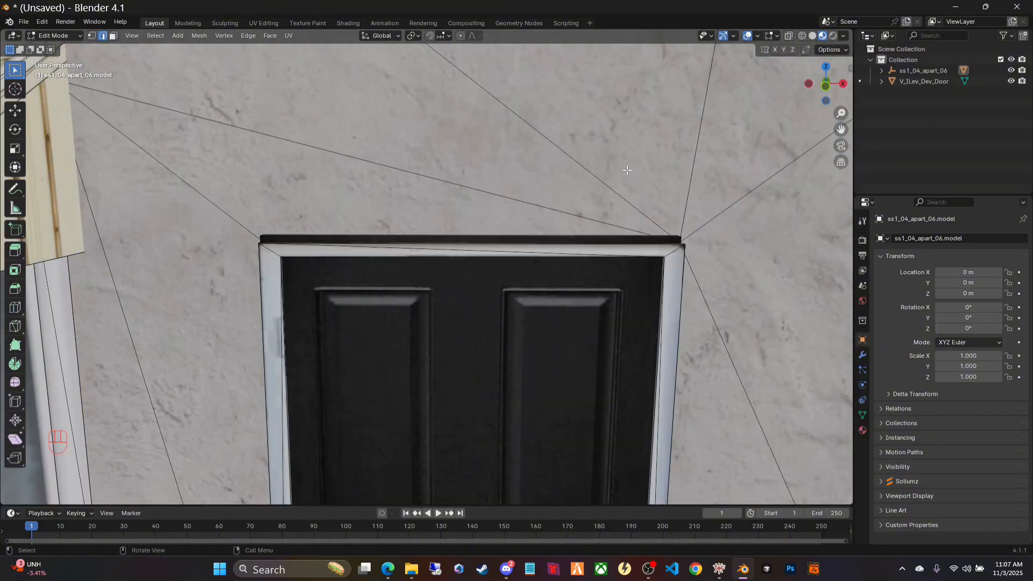
{"action": "left_click_drag", "start_coordinate": [627, 170], "coordinate": [620, 173]}
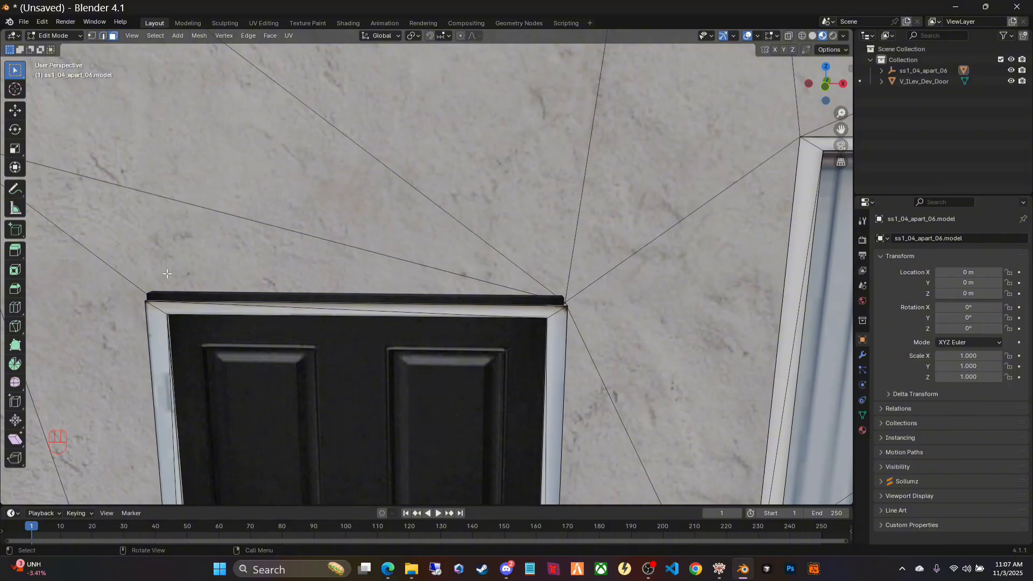
{"action": "left_click", "coordinate": [168, 310]}
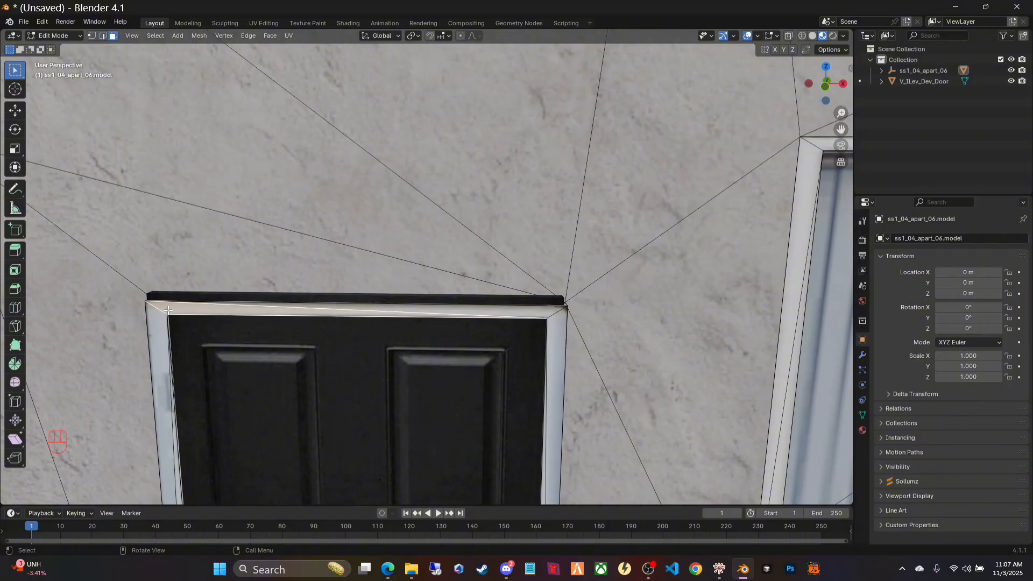
{"action": "left_click", "coordinate": [446, 310], "text": "shift"}
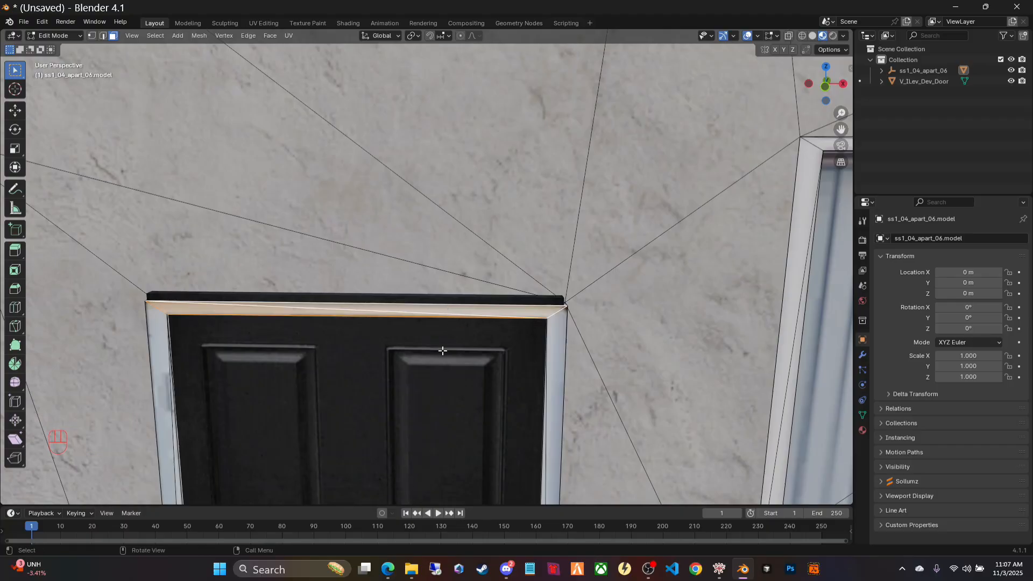
{"action": "mouse_move", "coordinate": [436, 351]}
{"action": "middle_mouse_down", "text": "shift"}
{"action": "mouse_move", "coordinate": [462, 462]}
{"action": "mouse_move", "coordinate": [377, 473]}
{"action": "mouse_move", "coordinate": [431, 356]}
{"action": "middle_mouse_up", "text": "shift"}
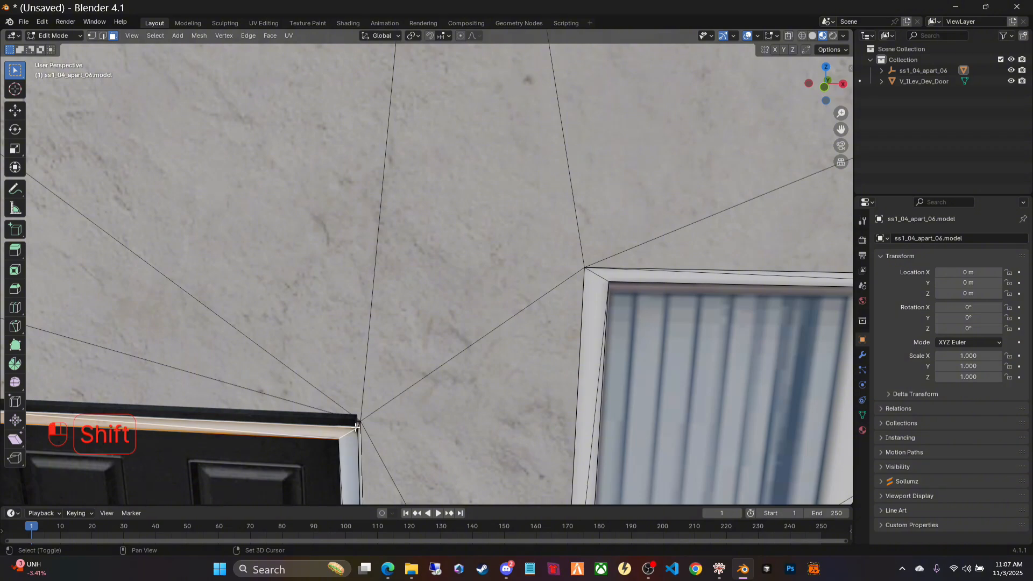
{"action": "middle_click_drag", "start_coordinate": [356, 427], "coordinate": [418, 414]}
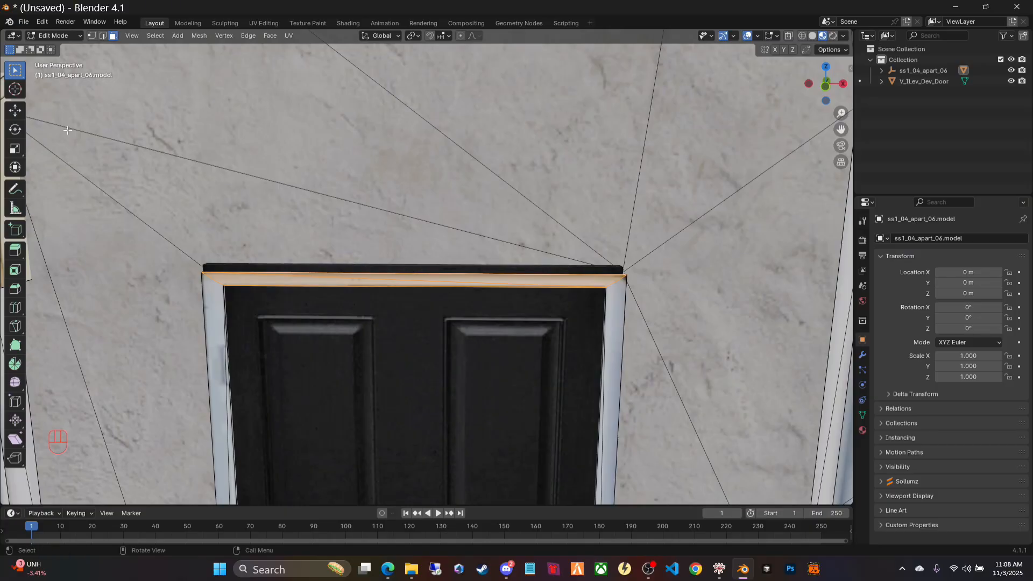
Step: Try to raise the selected frame faces along Z so they cover the black door's upper edge
{"action": "left_click", "coordinate": [15, 111]}
{"action": "middle_click_drag", "start_coordinate": [115, 175], "coordinate": [16, 180]}
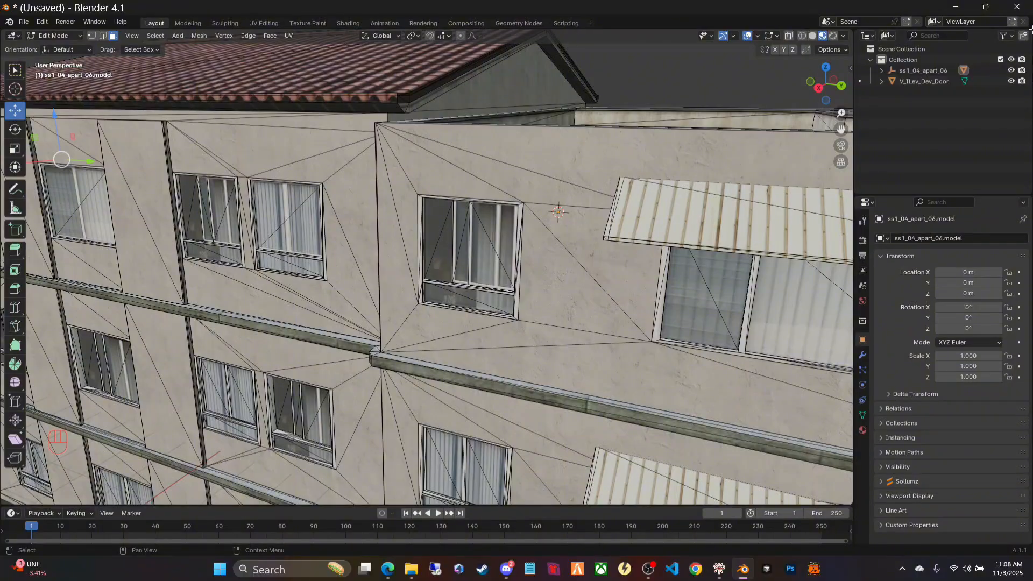
{"action": "left_click_drag", "start_coordinate": [841, 129], "coordinate": [892, 91]}
{"action": "scroll", "coordinate": [307, 266], "scroll_direction": "up", "scroll_amount": 5}
{"action": "middle_click_drag", "start_coordinate": [447, 93], "coordinate": [323, 102]}
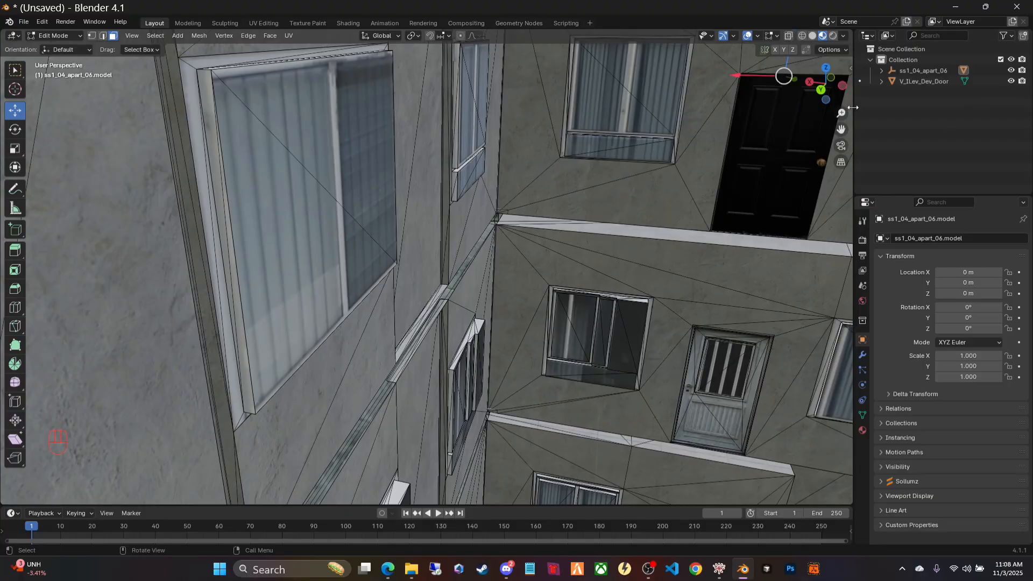
{"action": "left_click_drag", "start_coordinate": [841, 129], "coordinate": [625, 207]}
{"action": "scroll", "coordinate": [679, 129], "scroll_direction": "up", "scroll_amount": 3}
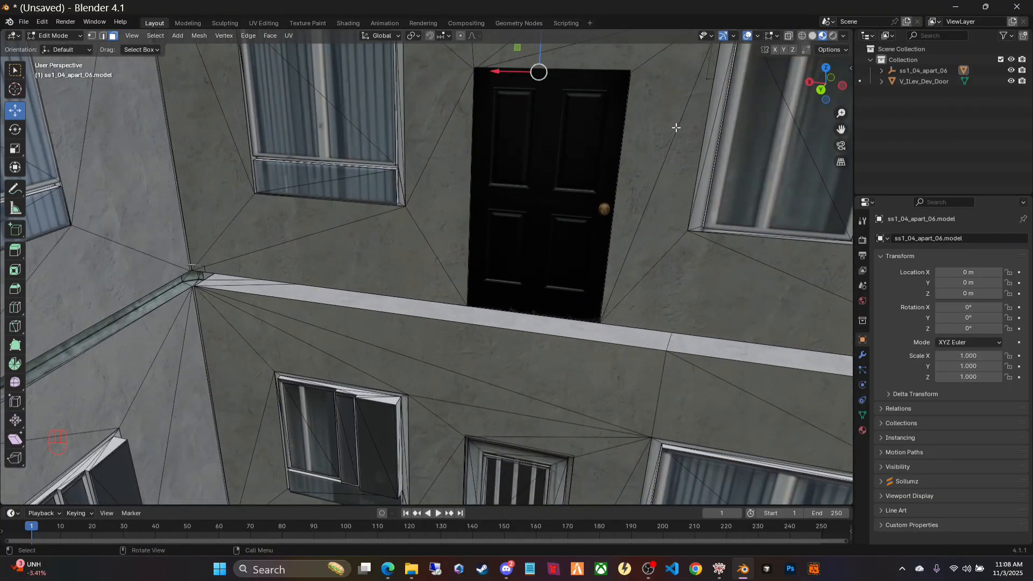
{"action": "scroll", "coordinate": [694, 123], "scroll_direction": "up", "scroll_amount": 3}
{"action": "left_click_drag", "start_coordinate": [841, 129], "coordinate": [717, 417]}
{"action": "middle_click_drag", "start_coordinate": [684, 254], "coordinate": [509, 217]}
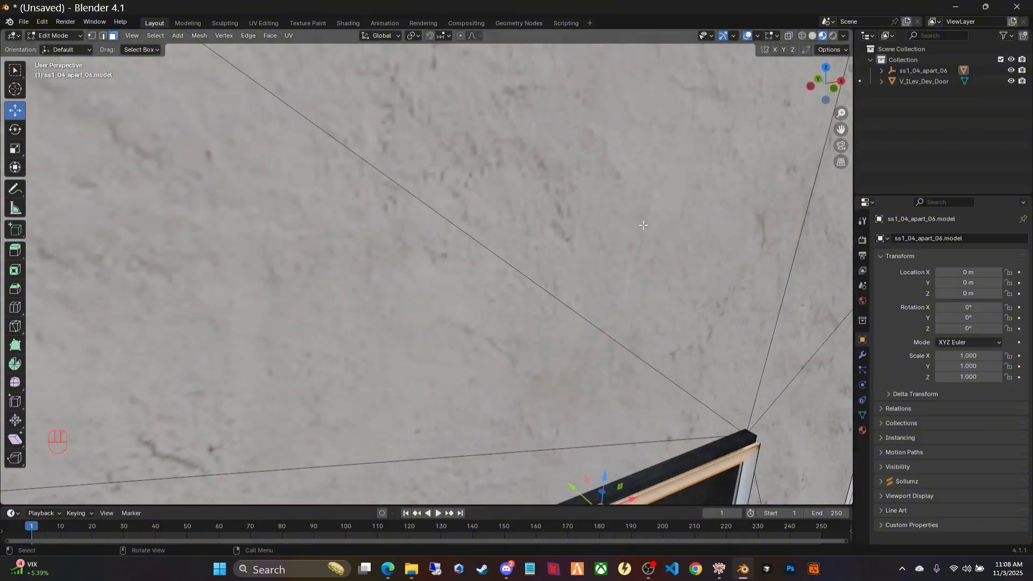
{"action": "middle_click_drag", "start_coordinate": [643, 224], "coordinate": [502, 237]}
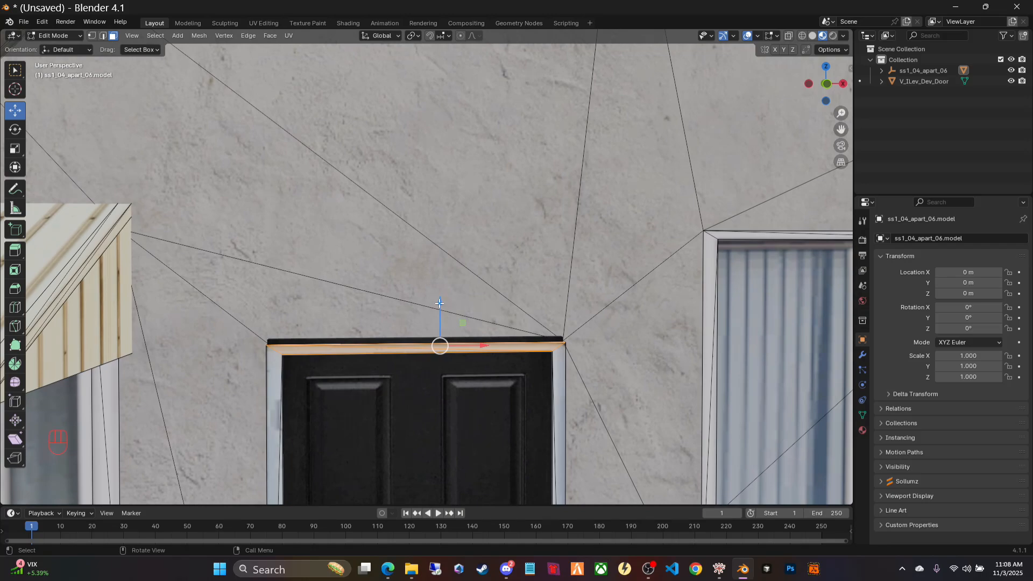
{"action": "left_click_drag", "start_coordinate": [439, 303], "coordinate": [443, 287]}
Step: Inspect the raised frame strip from the side and undo its move
{"action": "scroll", "coordinate": [652, 366], "scroll_direction": "down", "scroll_amount": 5}
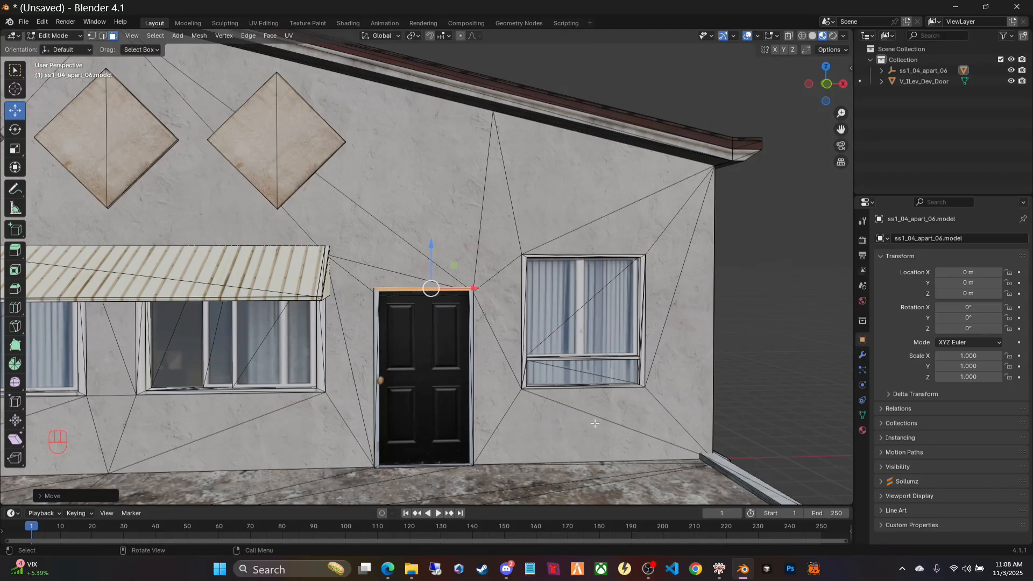
{"action": "middle_click_drag", "start_coordinate": [594, 423], "coordinate": [667, 397]}
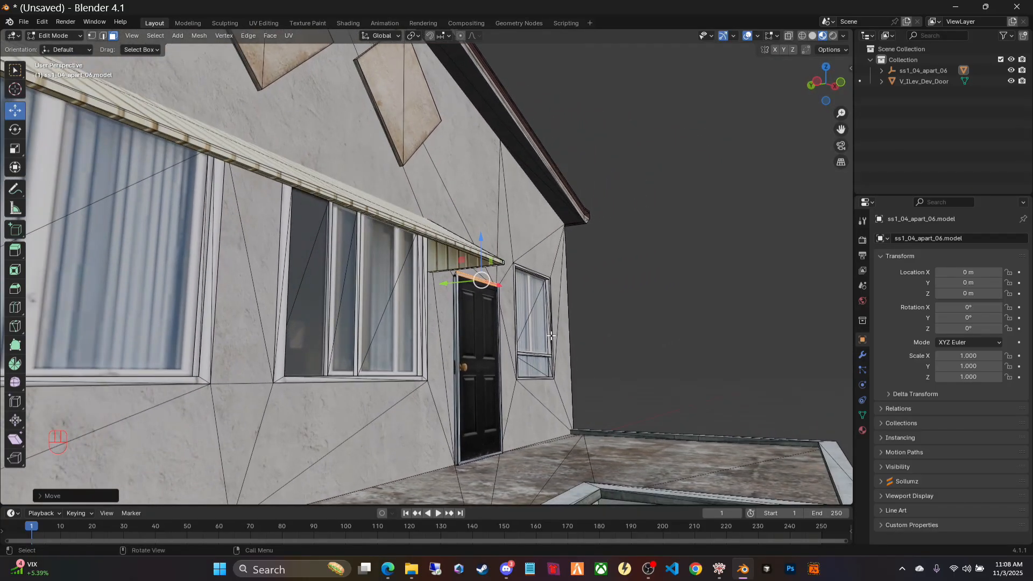
{"action": "scroll", "coordinate": [550, 335], "scroll_direction": "up", "scroll_amount": 6}
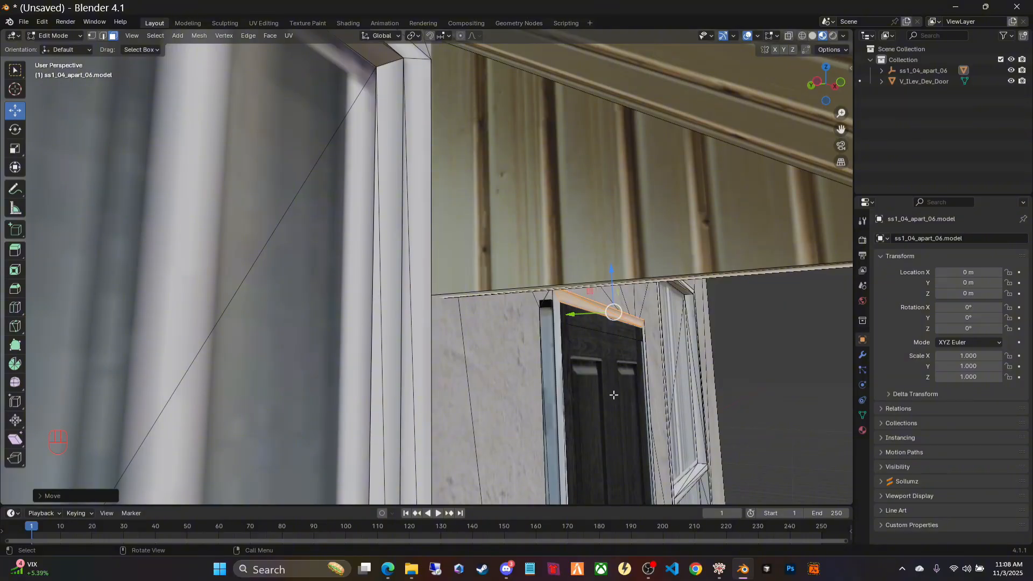
{"action": "middle_click_drag", "start_coordinate": [614, 395], "coordinate": [642, 397]}
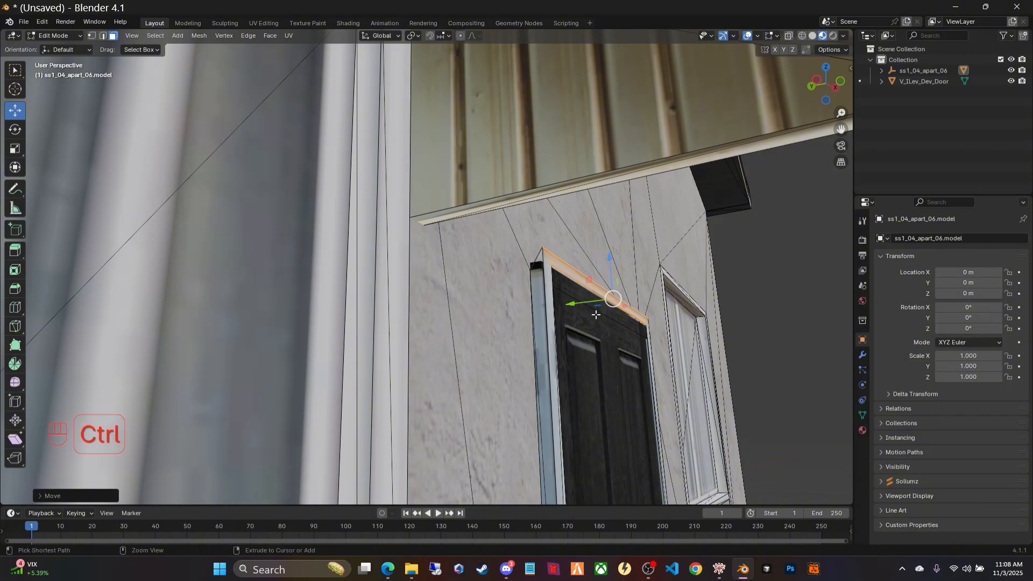
{"action": "key", "text": "ctrl+z"}
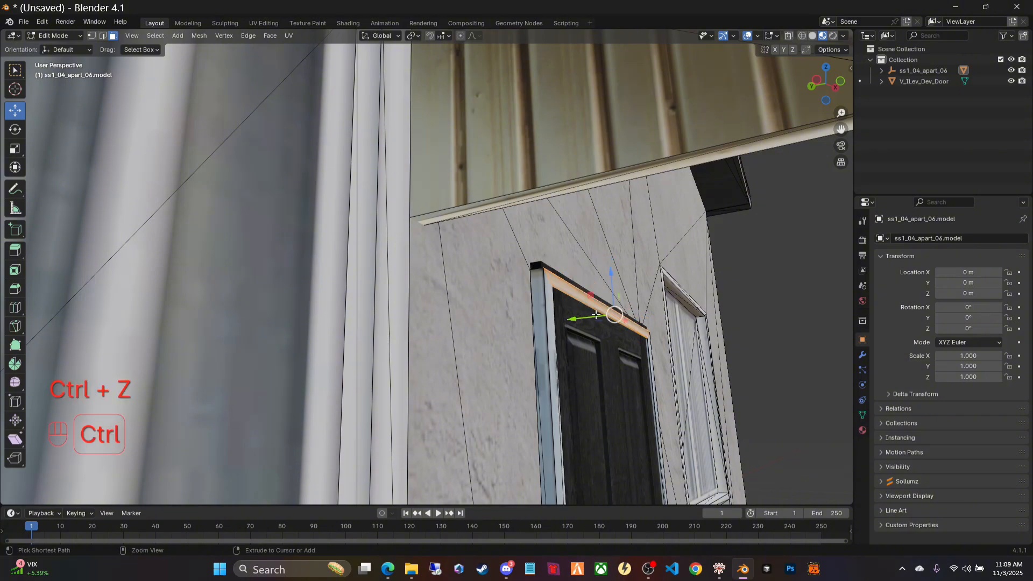
Step: Add the frame faces on the doorknob side of the door to the selection, leaving out the adjoining wall face
{"action": "left_click", "coordinate": [539, 287], "text": "shift"}
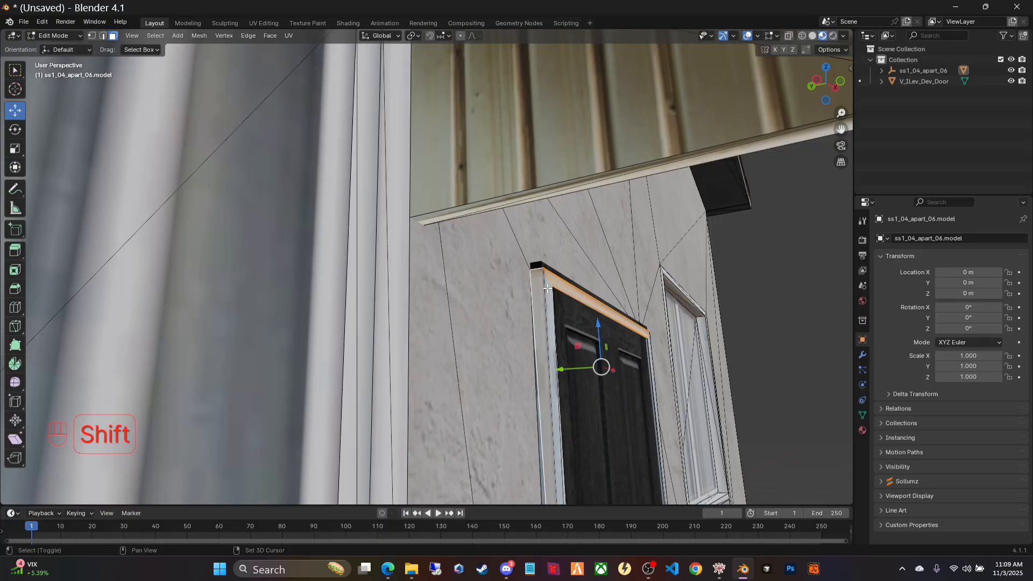
{"action": "left_click", "coordinate": [547, 288], "text": "shift"}
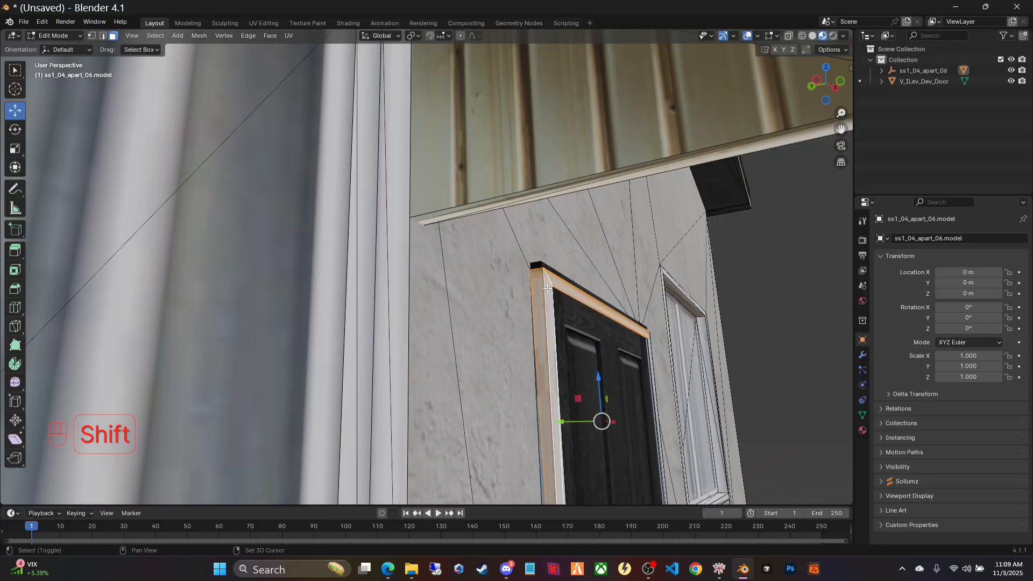
{"action": "left_click", "coordinate": [539, 428], "text": "shift"}
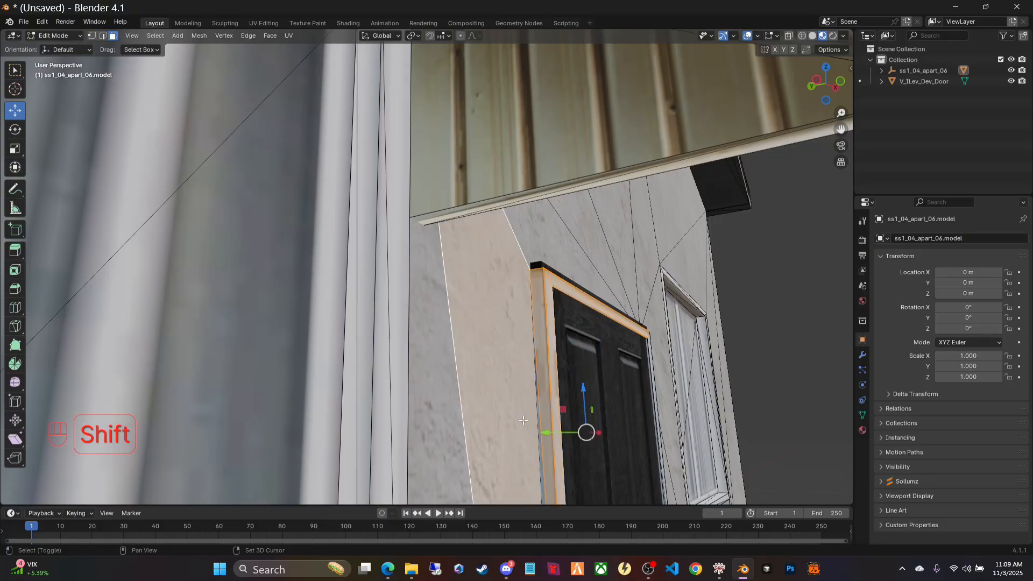
{"action": "left_click", "coordinate": [523, 420], "text": "shift"}
{"action": "left_click", "coordinate": [538, 421], "text": "shift"}
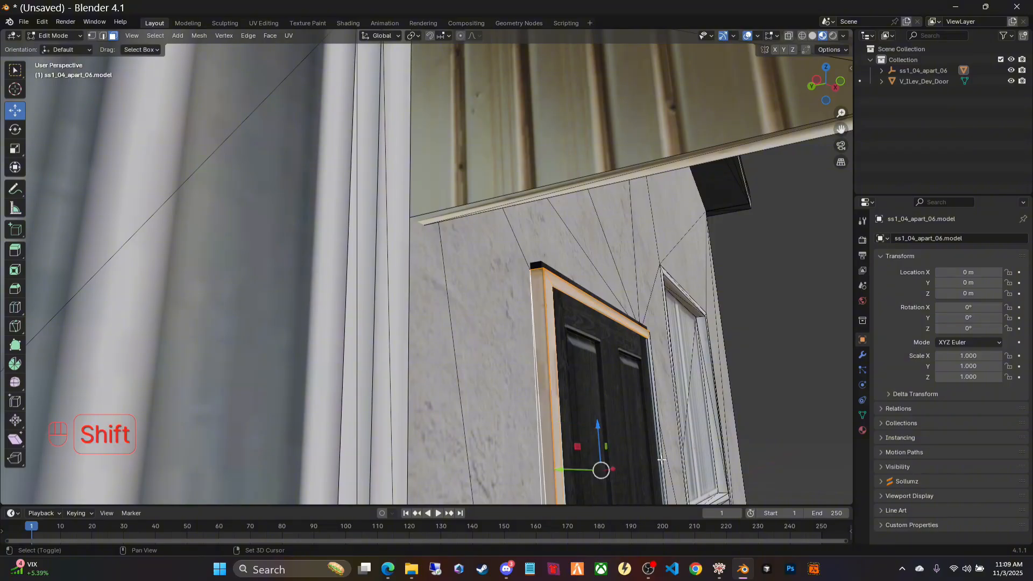
Step: Add the outer and front frame faces on the side opposite the doorknob to the selection
{"action": "middle_click_drag", "start_coordinate": [538, 422], "coordinate": [383, 317]}
{"action": "left_click", "coordinate": [373, 287], "text": "shift"}
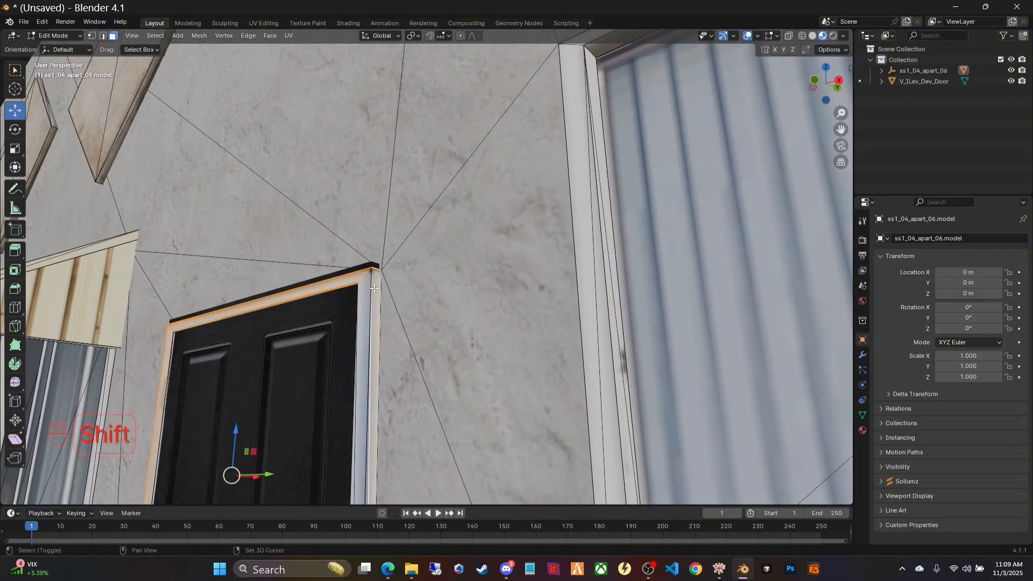
{"action": "middle_click_drag", "start_coordinate": [416, 361], "coordinate": [447, 340]}
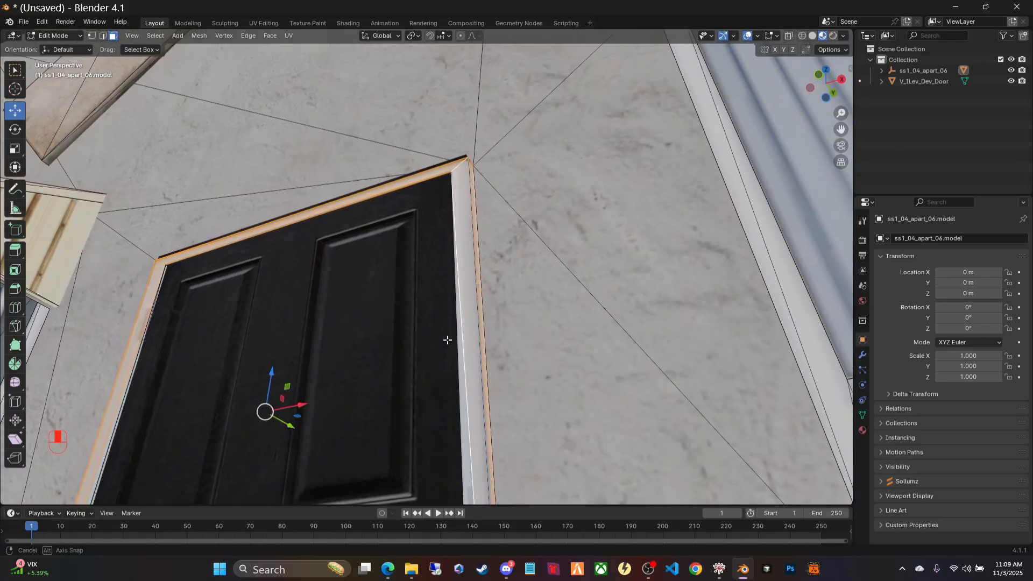
{"action": "left_click", "coordinate": [488, 471], "text": "shift"}
{"action": "left_click", "coordinate": [467, 472], "text": "shift"}
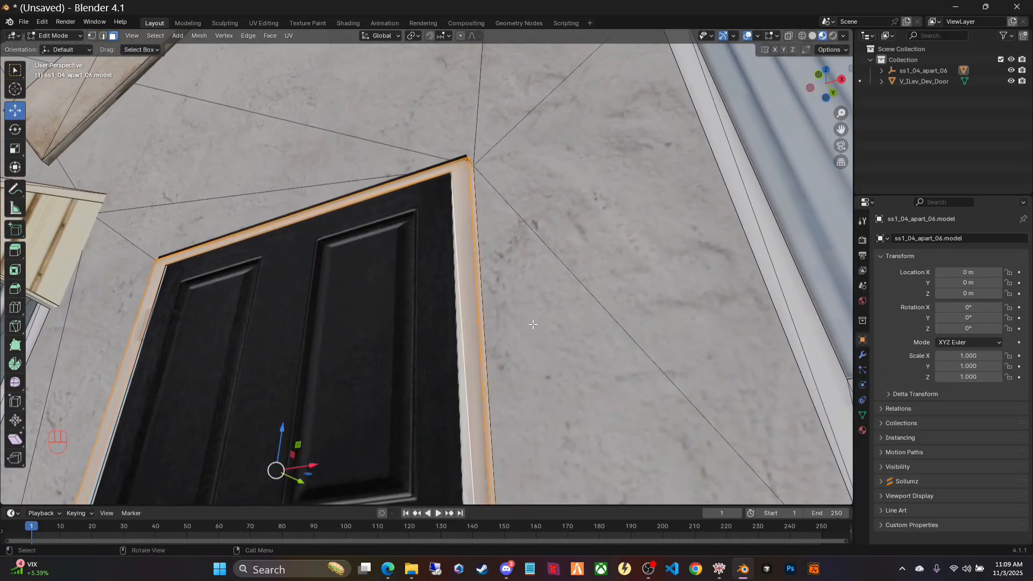
Step: Add the remaining frame faces beside the doorknob to the selection and check the complete door frame from several angles
{"action": "scroll", "coordinate": [533, 335], "scroll_direction": "down", "scroll_amount": 3}
{"action": "middle_click_drag", "start_coordinate": [369, 321], "coordinate": [384, 338]}
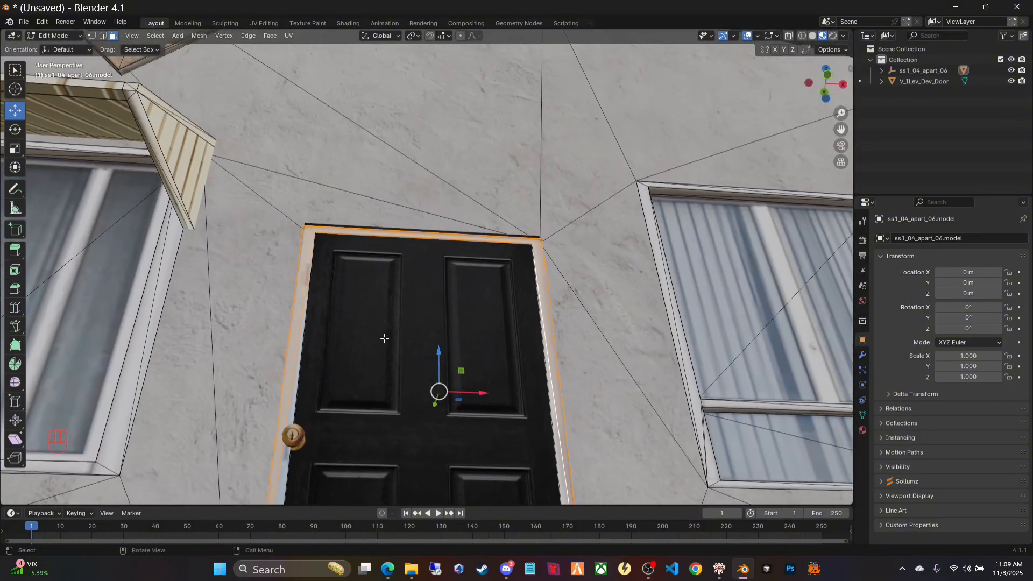
{"action": "left_click", "coordinate": [291, 418], "text": "shift"}
{"action": "middle_click_drag", "start_coordinate": [345, 422], "coordinate": [293, 415]}
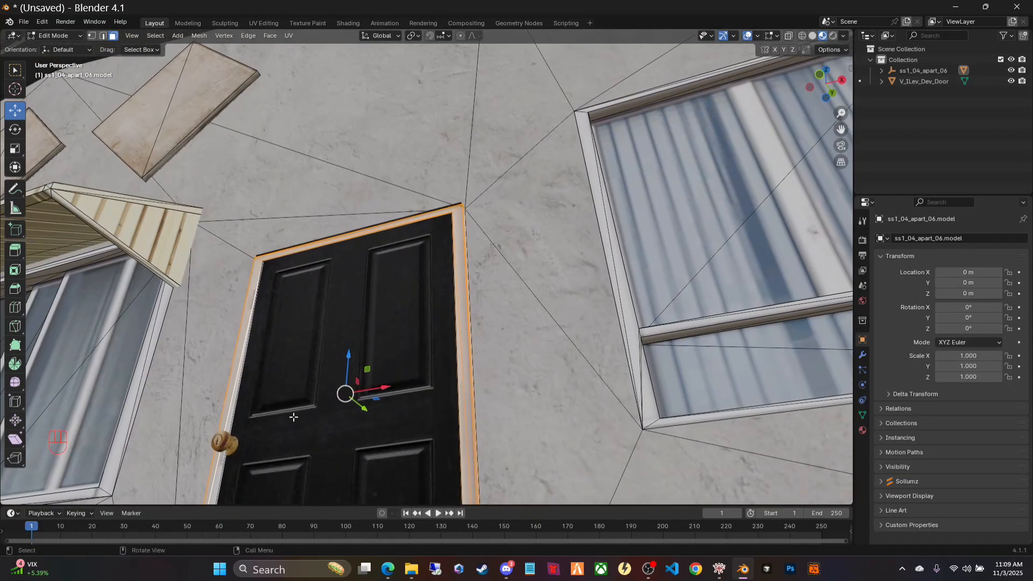
{"action": "left_click", "coordinate": [238, 394], "text": "shift"}
{"action": "middle_click_drag", "start_coordinate": [406, 384], "coordinate": [622, 302]}
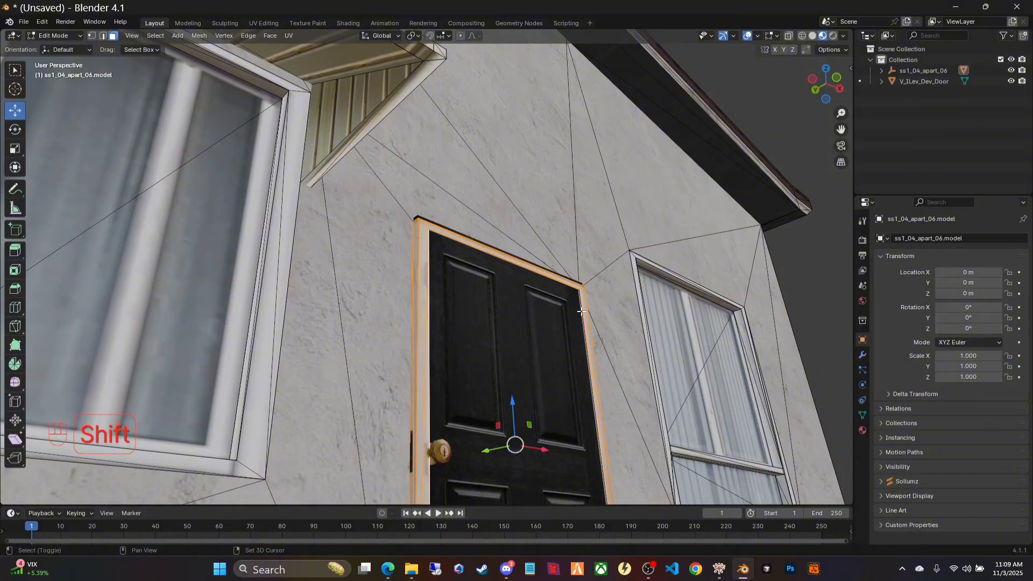
{"action": "middle_click_drag", "start_coordinate": [581, 311], "coordinate": [489, 278]}
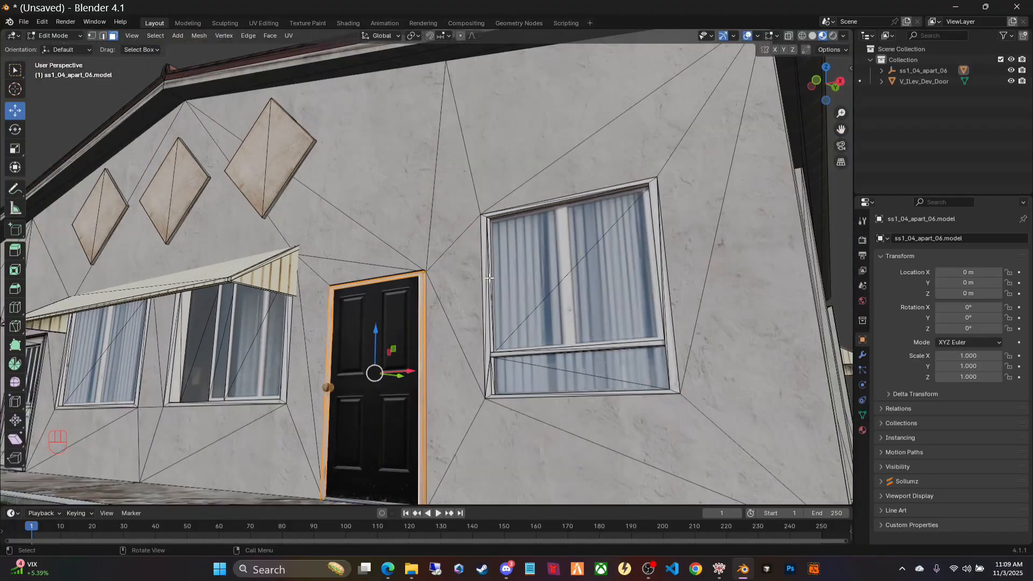
{"action": "scroll", "coordinate": [489, 279], "scroll_direction": "down", "scroll_amount": 1}
{"action": "middle_click_drag", "start_coordinate": [498, 335], "coordinate": [534, 376]}
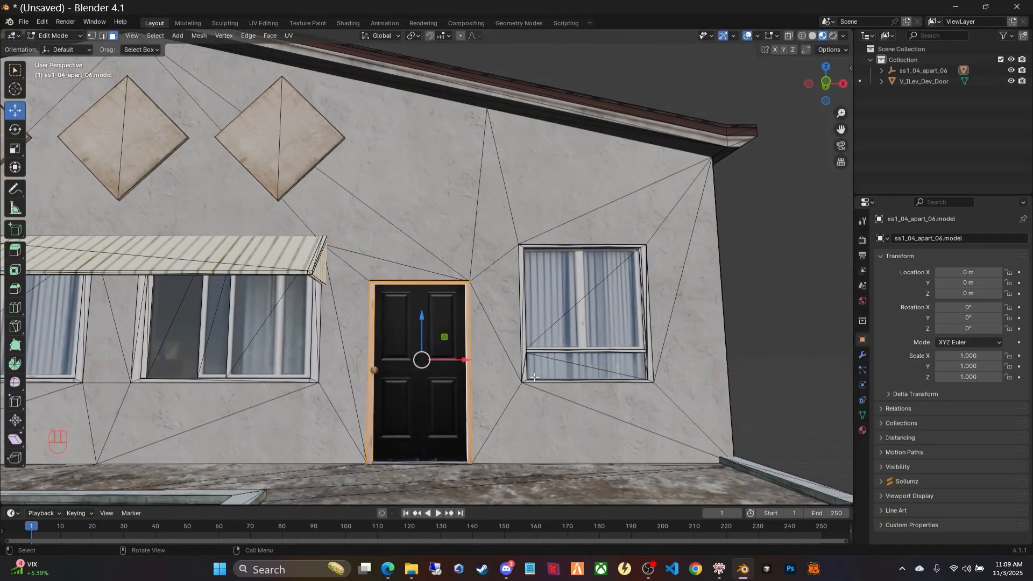
Step: Try to raise the selected door frame faces slightly along Z
{"action": "scroll", "coordinate": [529, 387], "scroll_direction": "up", "scroll_amount": 2}
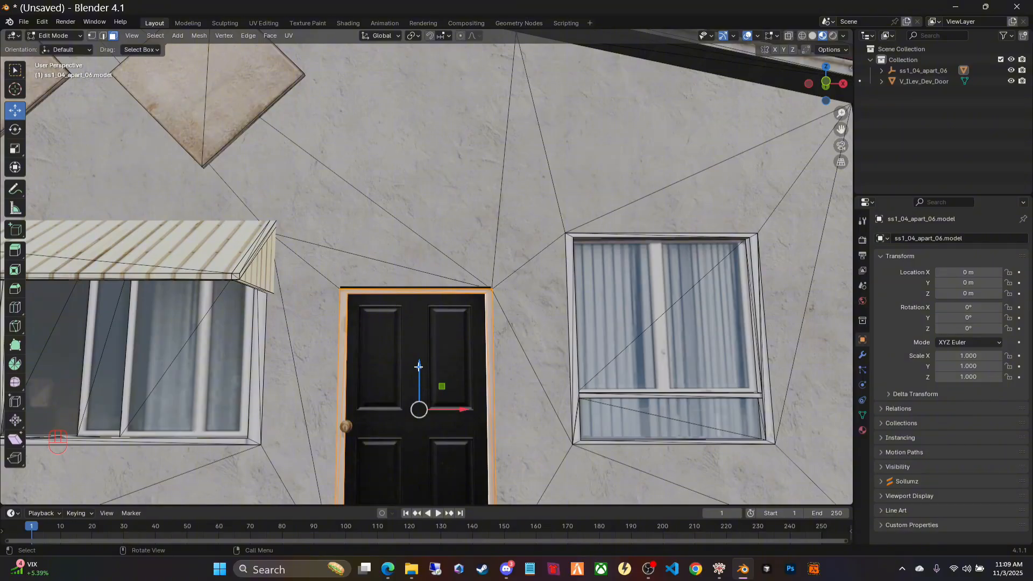
{"action": "scroll", "coordinate": [538, 407], "scroll_direction": "down", "scroll_amount": 4}
{"action": "scroll", "coordinate": [534, 403], "scroll_direction": "up", "scroll_amount": 2}
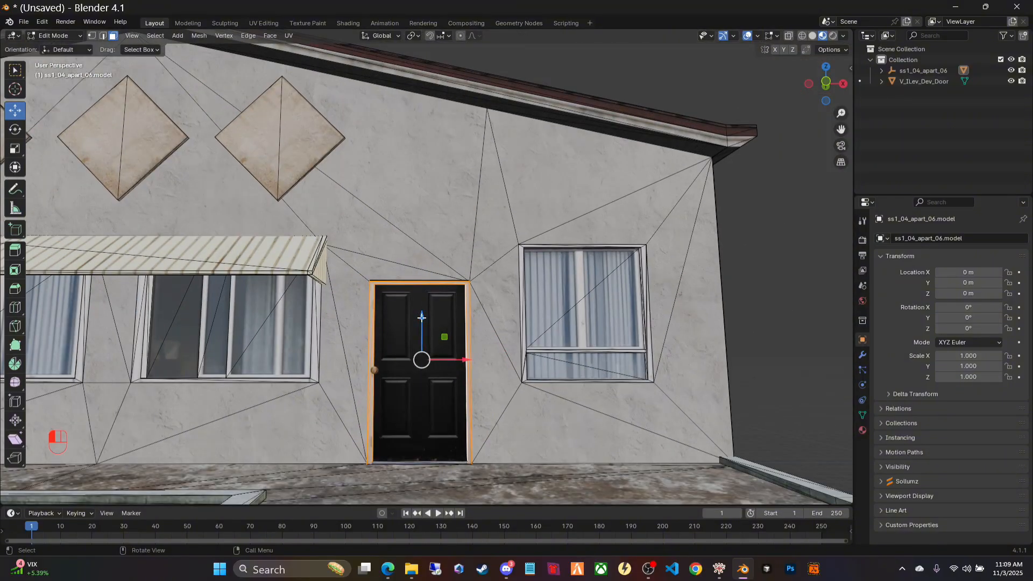
{"action": "left_click_drag", "start_coordinate": [421, 318], "coordinate": [421, 315]}
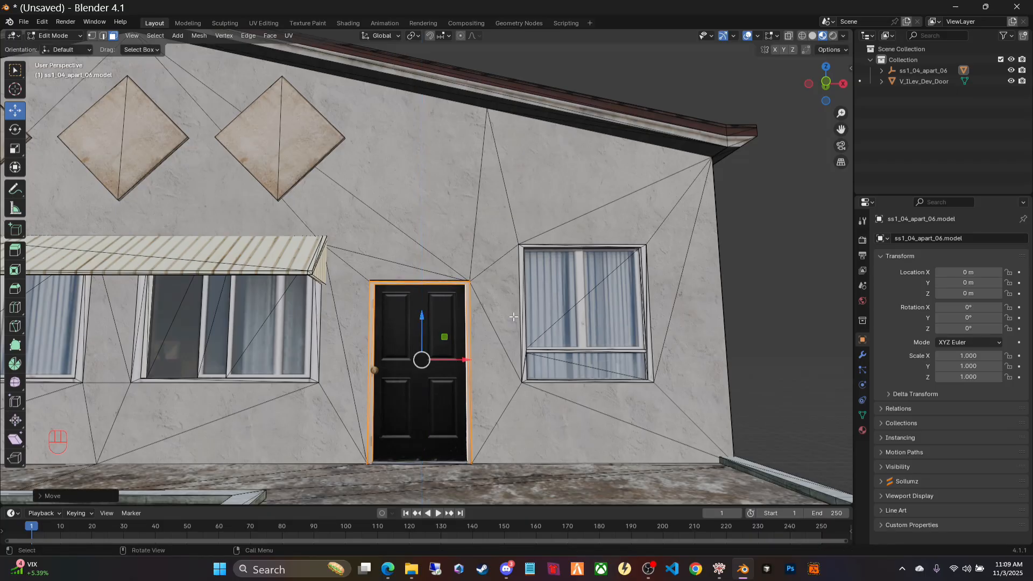
Step: Try to extrude the selected door frame faces about 0.007 m upward along global Z
{"action": "scroll", "coordinate": [513, 316], "scroll_direction": "up", "scroll_amount": 3}
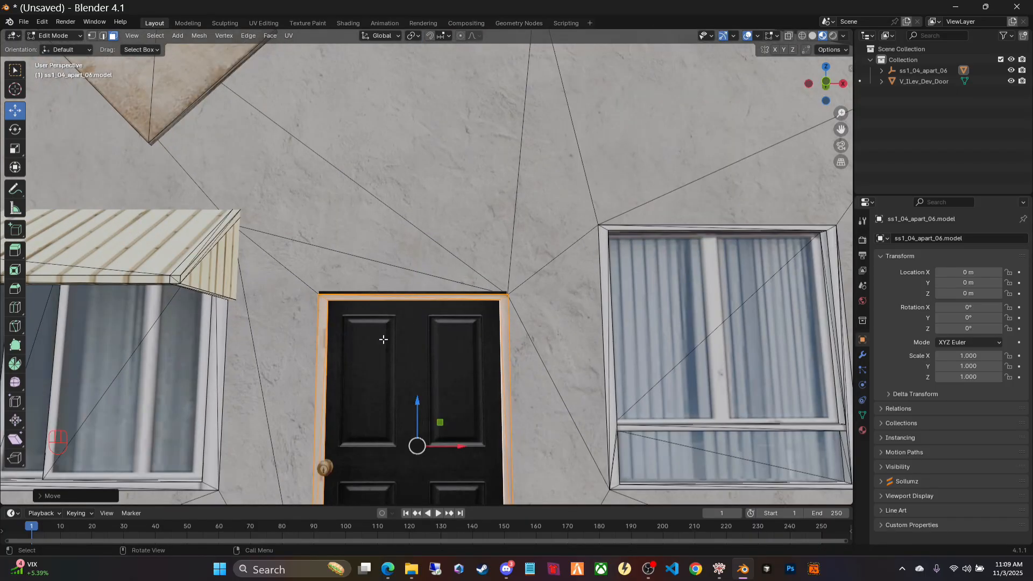
{"action": "key", "text": "e"}
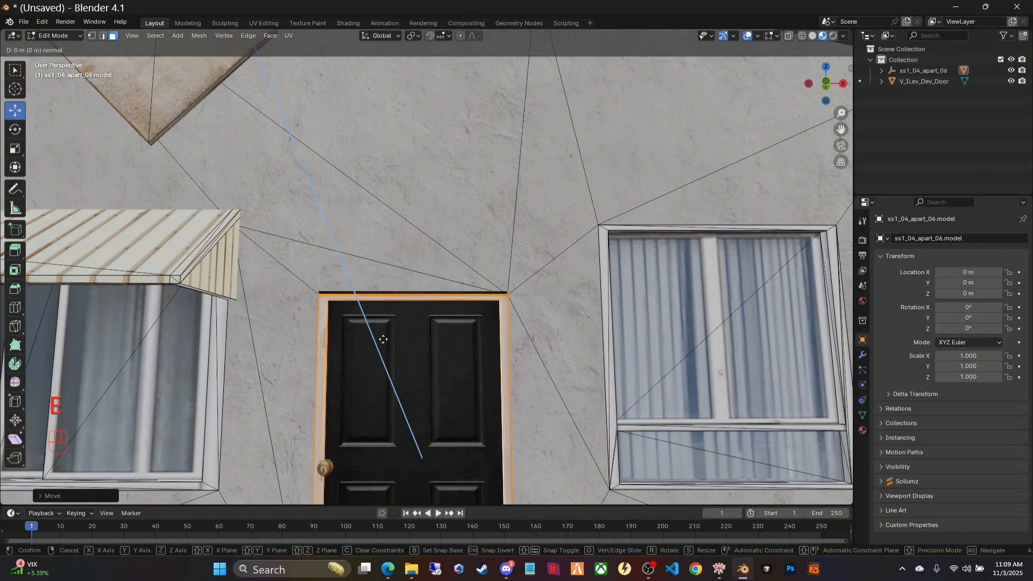
{"action": "key", "text": "z"}
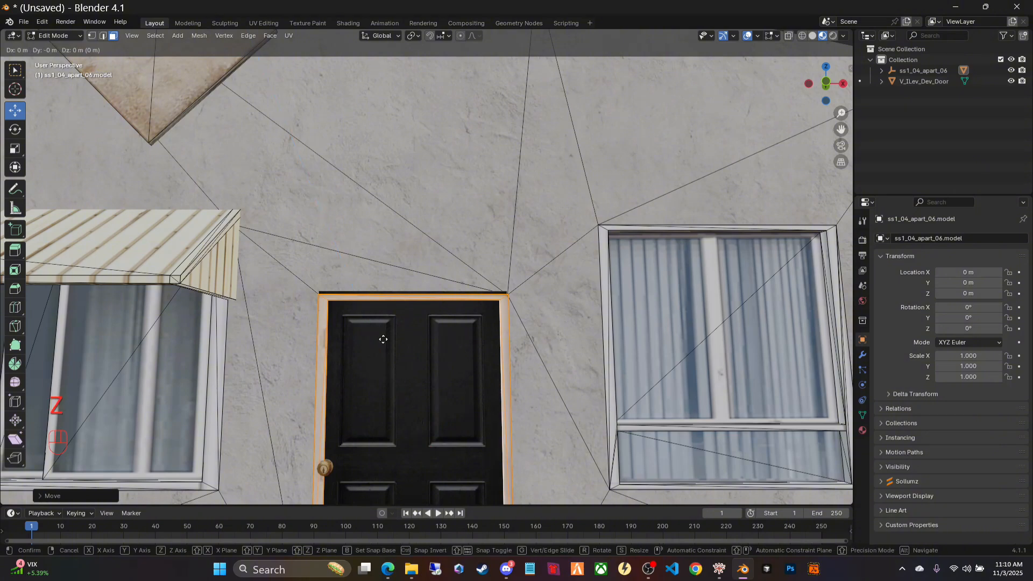
{"action": "key", "text": "z"}
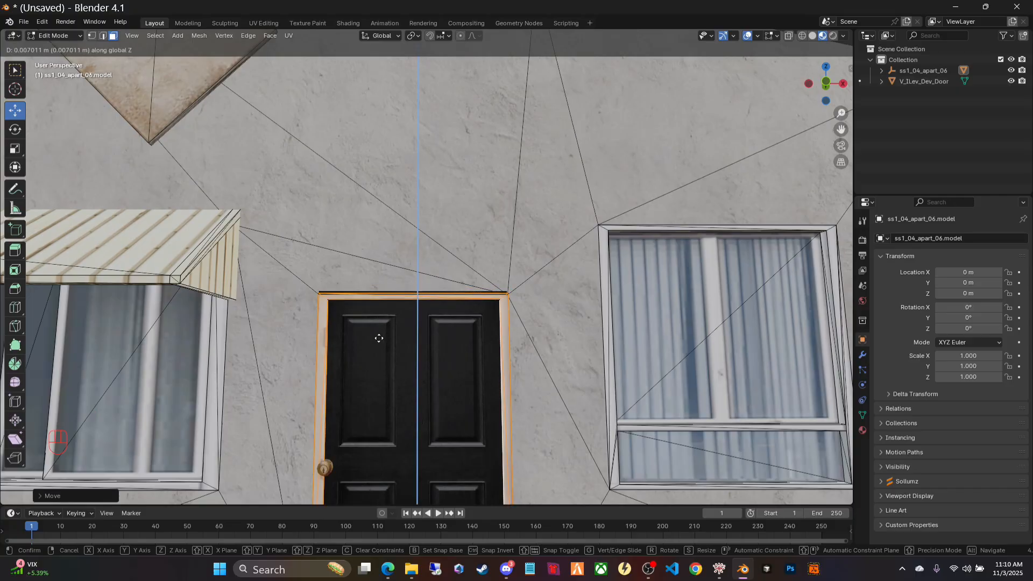
{"action": "left_click", "coordinate": [378, 337]}
{"action": "scroll", "coordinate": [534, 341], "scroll_direction": "up", "scroll_amount": 7}
{"action": "scroll", "coordinate": [528, 345], "scroll_direction": "down", "scroll_amount": 4}
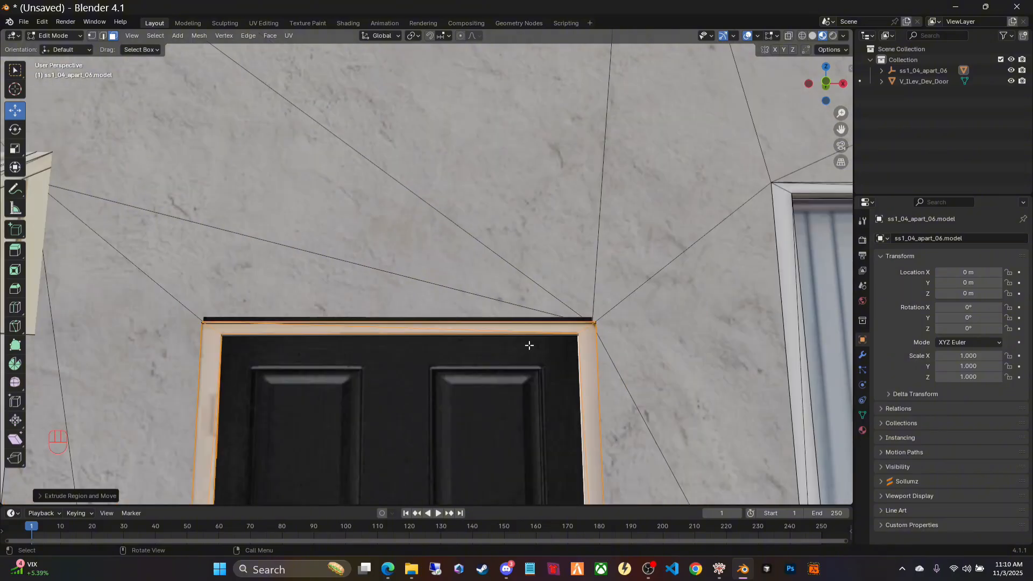
{"action": "scroll", "coordinate": [527, 347], "scroll_direction": "down", "scroll_amount": 1}
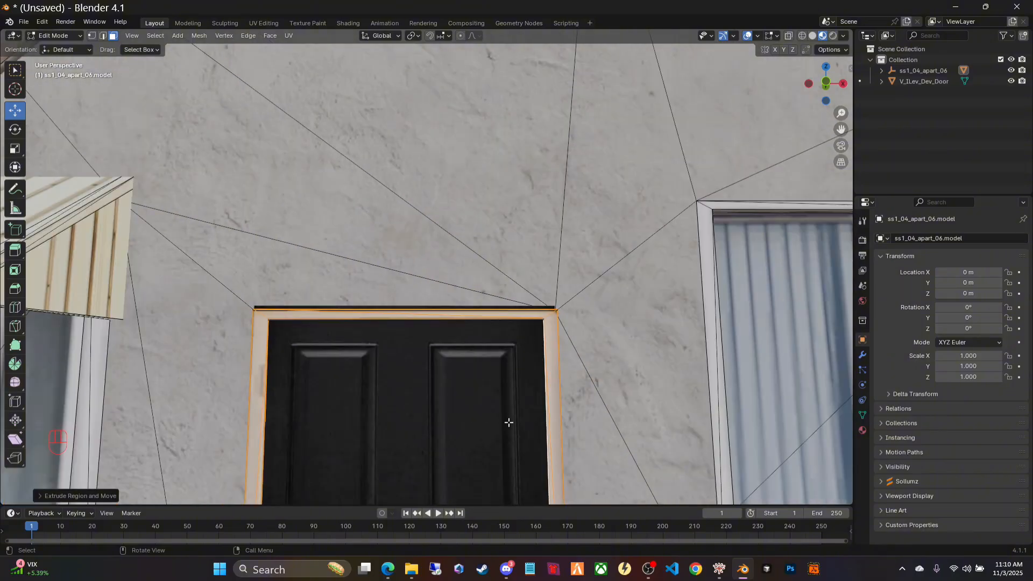
Step: Undo the frame extrusion, the small move and the added side-frame selections until only the top frame strip remains selected
{"action": "key", "text": "ctrl"}
{"action": "key", "text": "ctrl"}
{"action": "key", "text": "ctrl+z"}
{"action": "key", "text": "ctrl+z"}
{"action": "key", "text": "ctrl+z"}
{"action": "key", "text": "ctrl+z"}
{"action": "key", "text": "ctrl+z"}
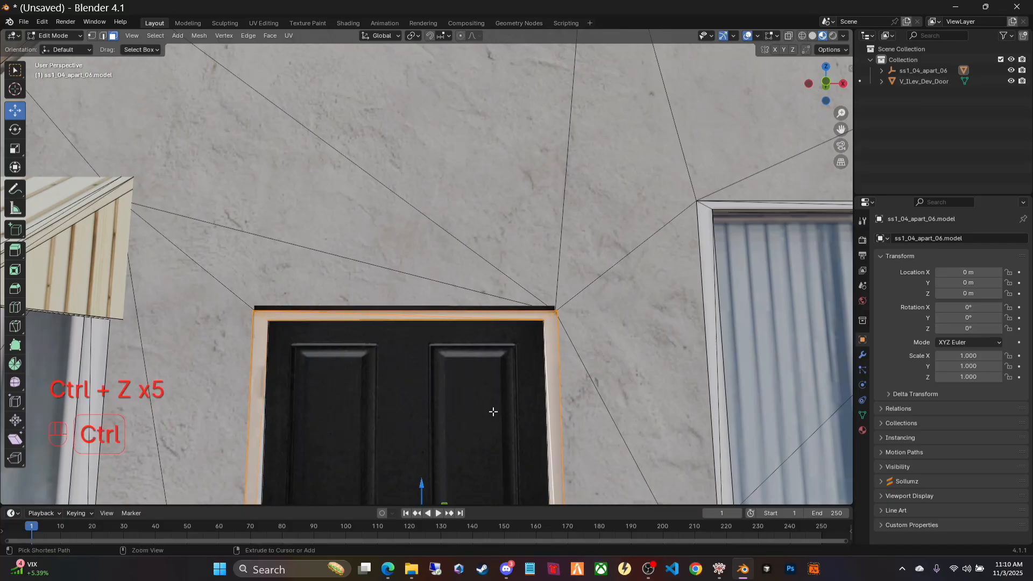
{"action": "key", "text": "ctrl+z"}
{"action": "key", "text": "ctrl+z"}
{"action": "key", "text": "ctrl+z"}
{"action": "key", "text": "ctrl+z"}
{"action": "key", "text": "ctrl+z"}
{"action": "key", "text": "ctrl+z"}
{"action": "key", "text": "ctrl+z"}
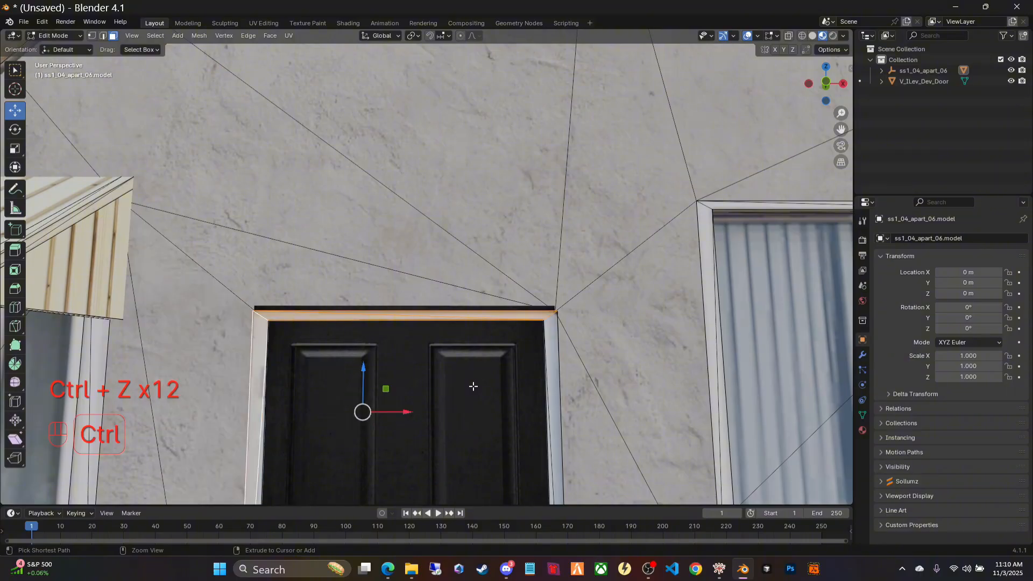
{"action": "key", "text": "ctrl+z"}
{"action": "mouse_move", "coordinate": [450, 398]}
{"action": "middle_mouse_down"}
{"action": "mouse_move", "coordinate": [515, 400]}
{"action": "mouse_move", "coordinate": [470, 402]}
{"action": "middle_mouse_up"}
{"action": "key", "text": "ctrl+z"}
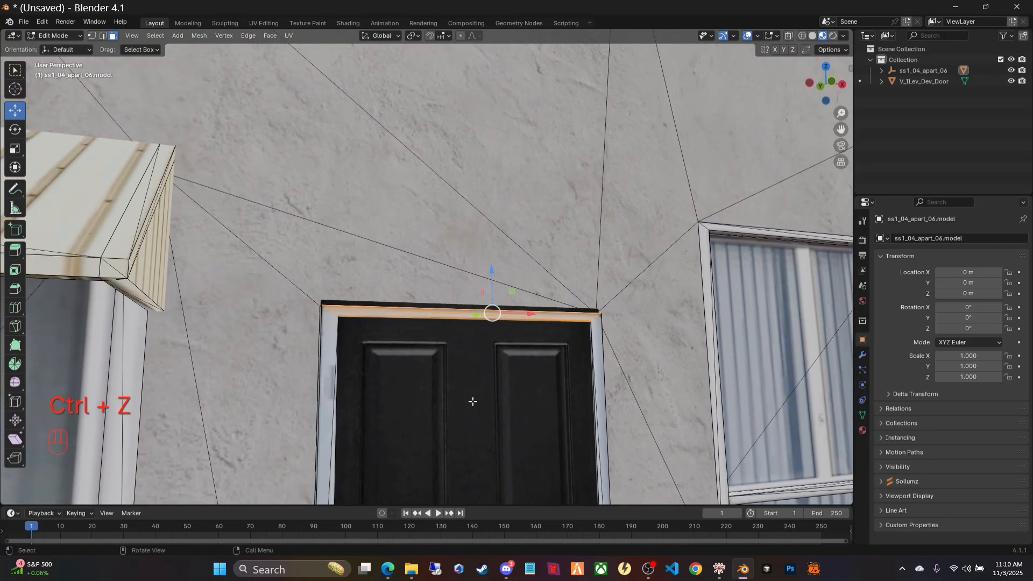
Step: Raise the top door frame strip along Z to cover the dark gap above it and inspect it from both sides
{"action": "left_click_drag", "start_coordinate": [490, 271], "coordinate": [493, 257]}
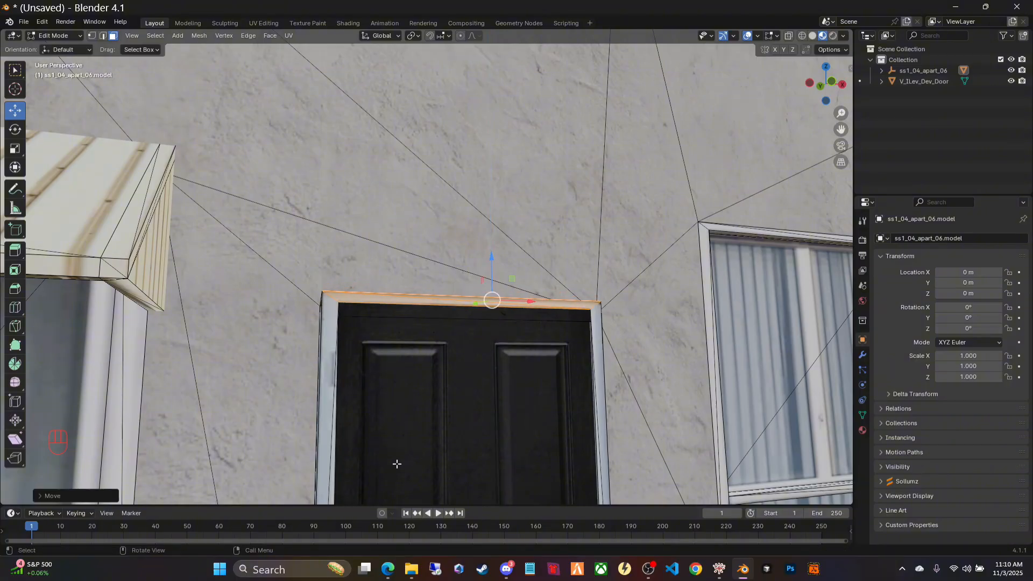
{"action": "middle_click_drag", "start_coordinate": [396, 463], "coordinate": [466, 452]}
{"action": "scroll", "coordinate": [684, 352], "scroll_direction": "up", "scroll_amount": 3}
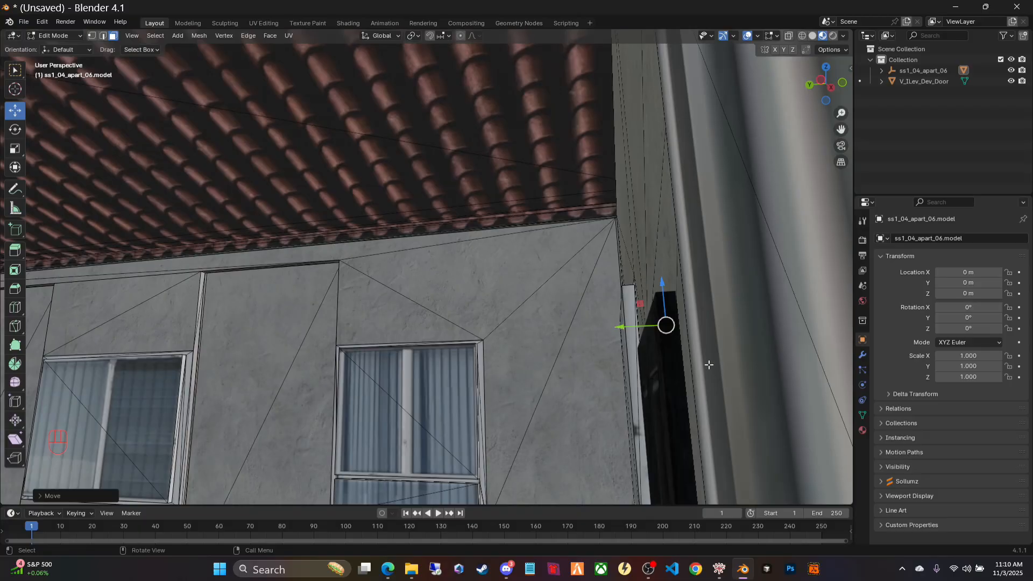
{"action": "scroll", "coordinate": [710, 369], "scroll_direction": "down", "scroll_amount": 3}
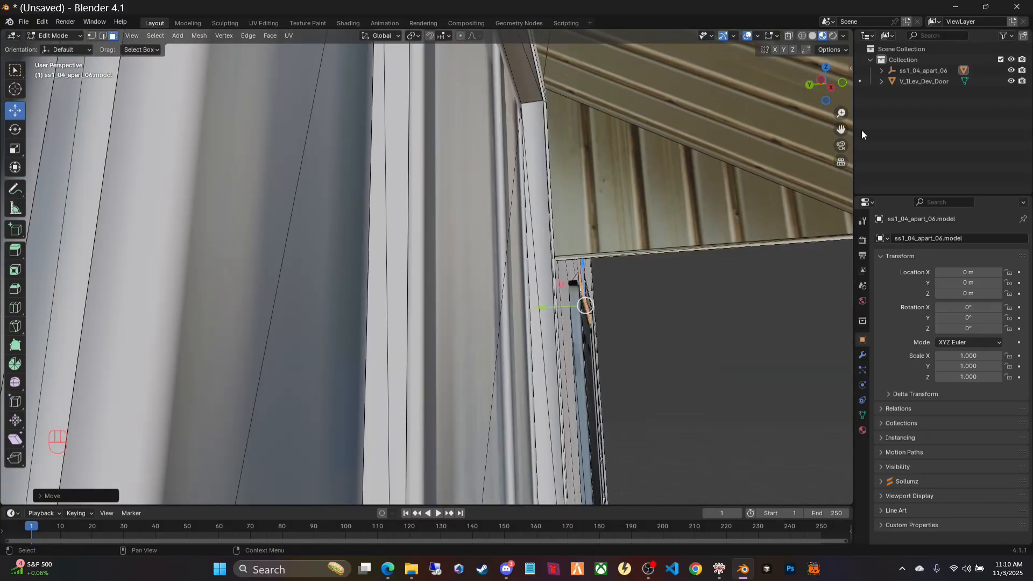
{"action": "scroll", "coordinate": [699, 247], "scroll_direction": "down", "scroll_amount": 3}
{"action": "scroll", "coordinate": [583, 365], "scroll_direction": "up", "scroll_amount": 4}
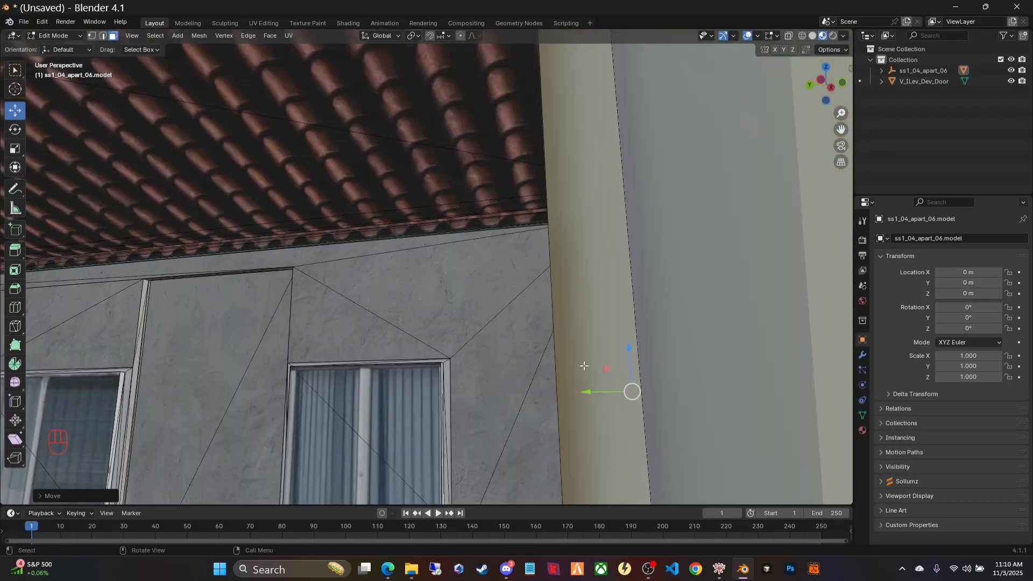
Step: Select the outer side faces on both sides of the door frame and extrude them upward about 0.04 m to the raised top strip
{"action": "left_click_drag", "start_coordinate": [841, 129], "coordinate": [402, 368]}
{"action": "left_click", "coordinate": [391, 366]}
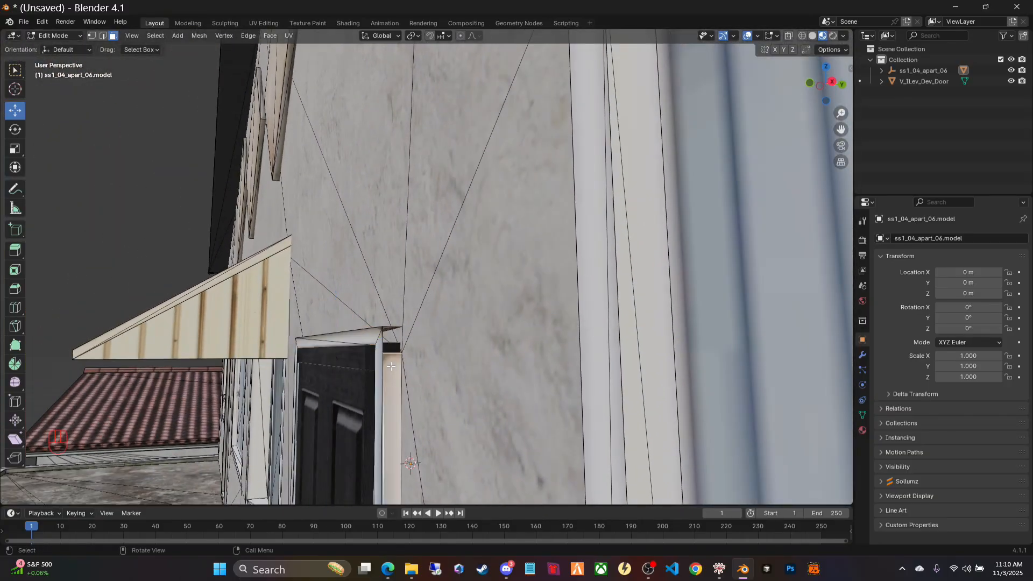
{"action": "middle_click_drag", "start_coordinate": [430, 349], "coordinate": [502, 380]}
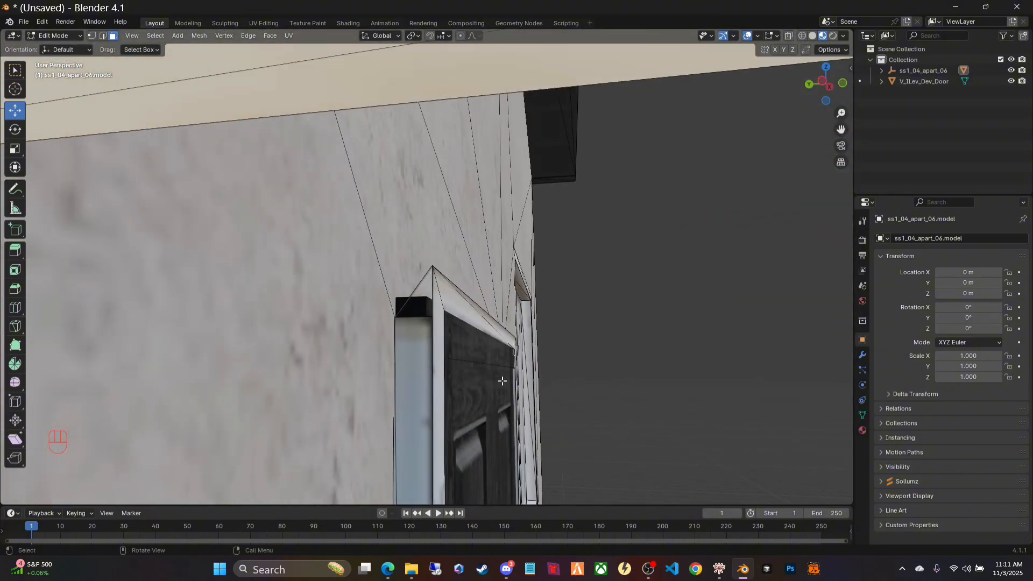
{"action": "left_click", "coordinate": [420, 361], "text": "shift"}
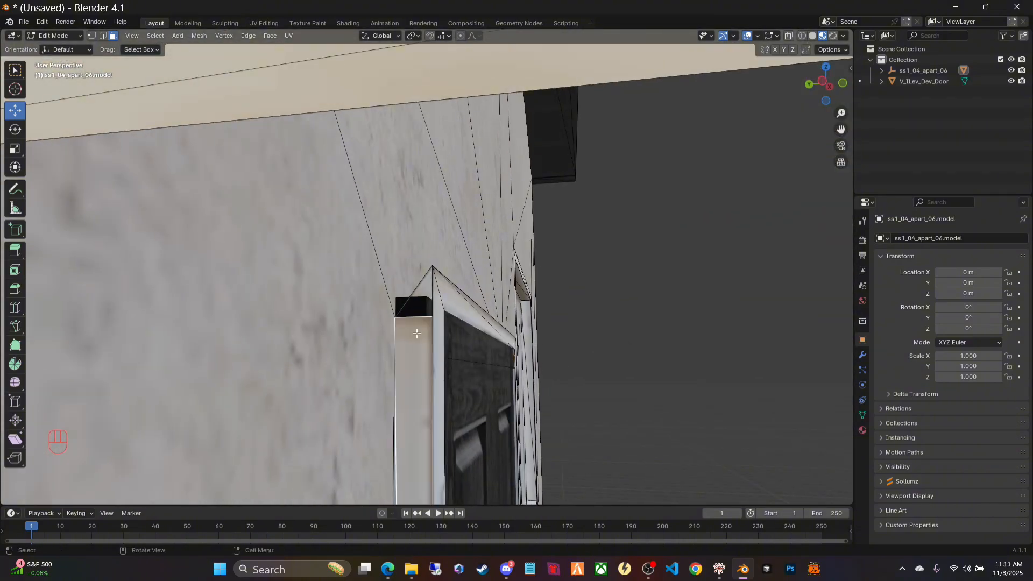
{"action": "middle_click_drag", "start_coordinate": [568, 319], "coordinate": [436, 323]}
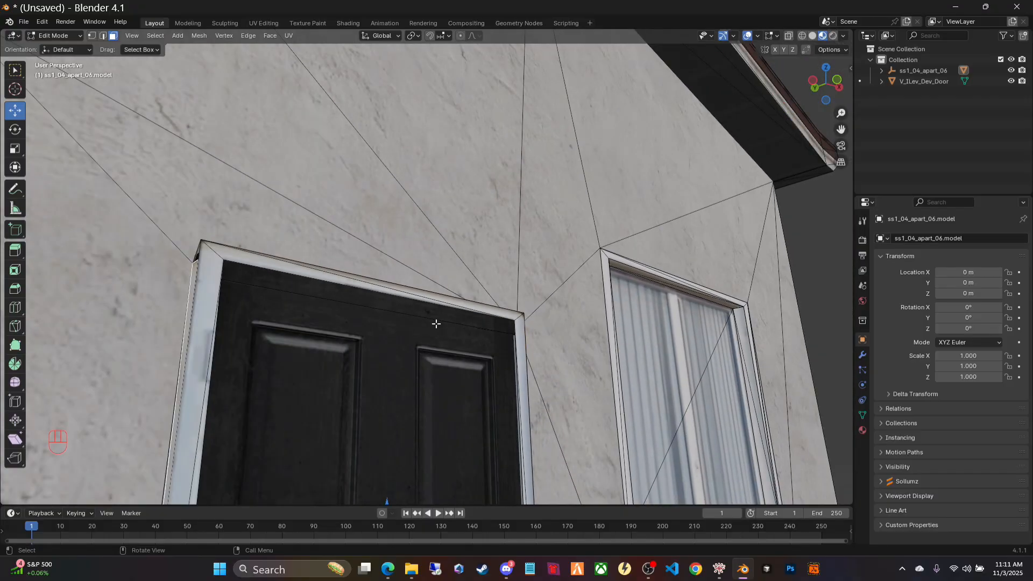
{"action": "middle_click_drag", "start_coordinate": [581, 334], "coordinate": [408, 362]}
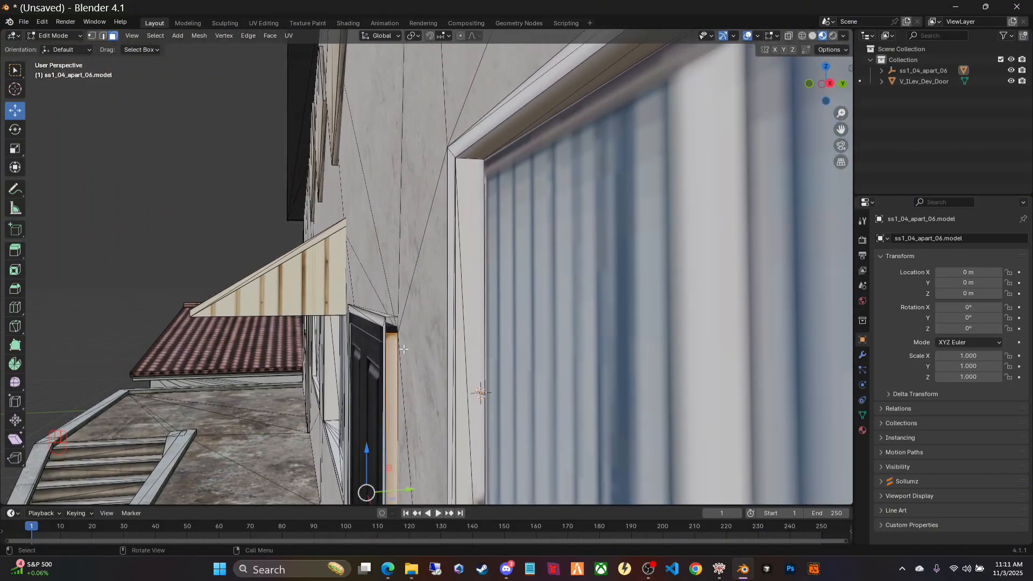
{"action": "key", "text": "e"}
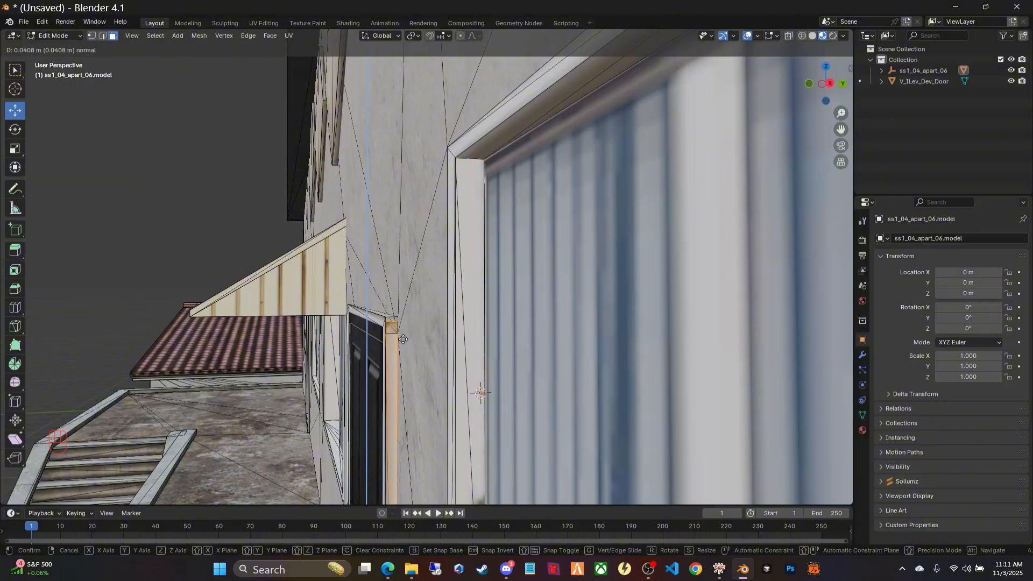
{"action": "left_click", "coordinate": [402, 335]}
Step: Check the extended frame from the front and move the V_ILev_Dev_Door prop out of the doorway along X to 30.89 m
{"action": "middle_click_drag", "start_coordinate": [403, 336], "coordinate": [543, 352]}
{"action": "scroll", "coordinate": [532, 349], "scroll_direction": "up", "scroll_amount": 5}
{"action": "scroll", "coordinate": [531, 349], "scroll_direction": "down", "scroll_amount": 6}
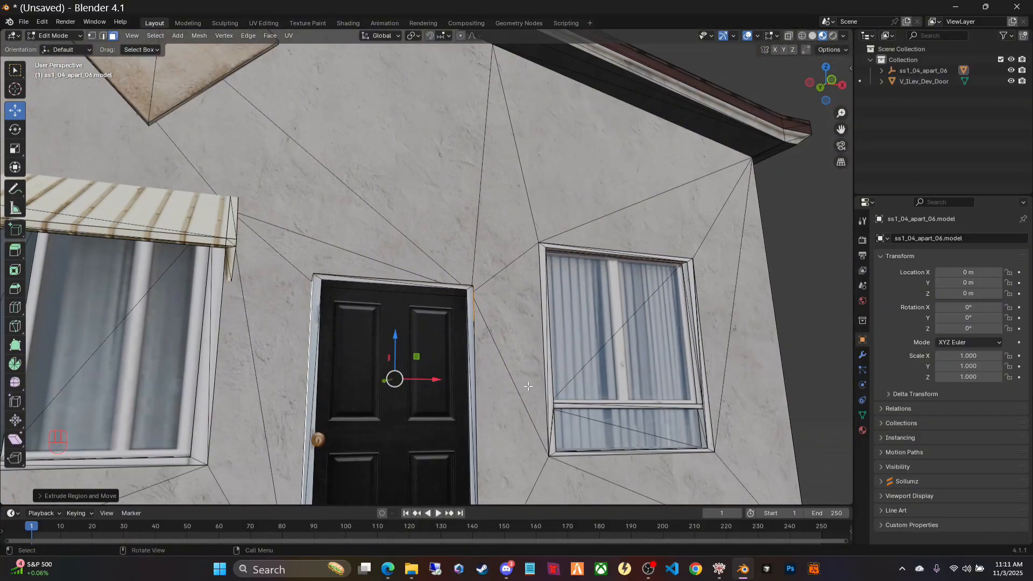
{"action": "scroll", "coordinate": [522, 398], "scroll_direction": "up", "scroll_amount": 3}
{"action": "middle_click_drag", "start_coordinate": [507, 418], "coordinate": [485, 435]}
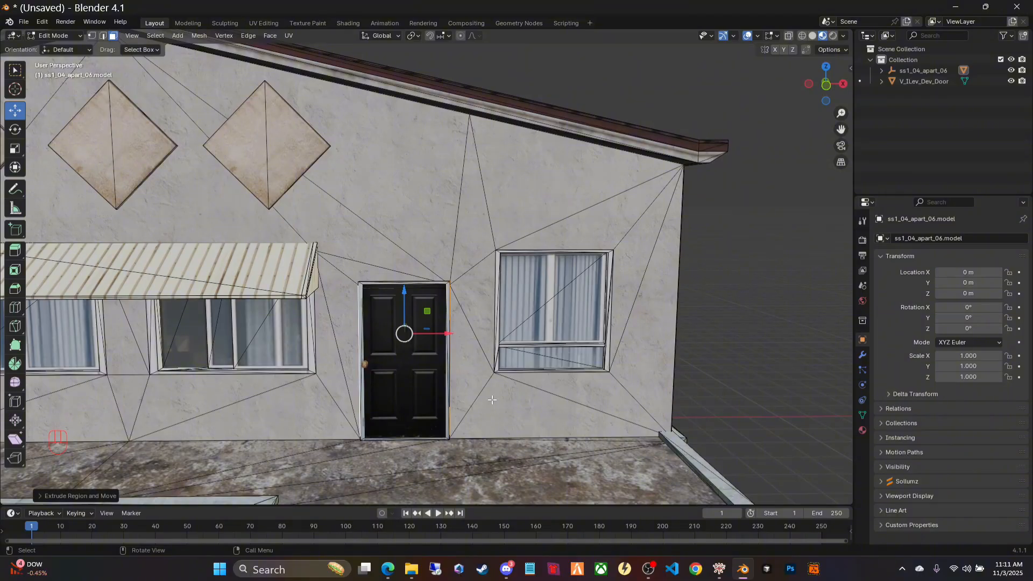
{"action": "scroll", "coordinate": [491, 400], "scroll_direction": "up", "scroll_amount": 3}
{"action": "scroll", "coordinate": [492, 399], "scroll_direction": "down", "scroll_amount": 3}
{"action": "key", "text": "Tab"}
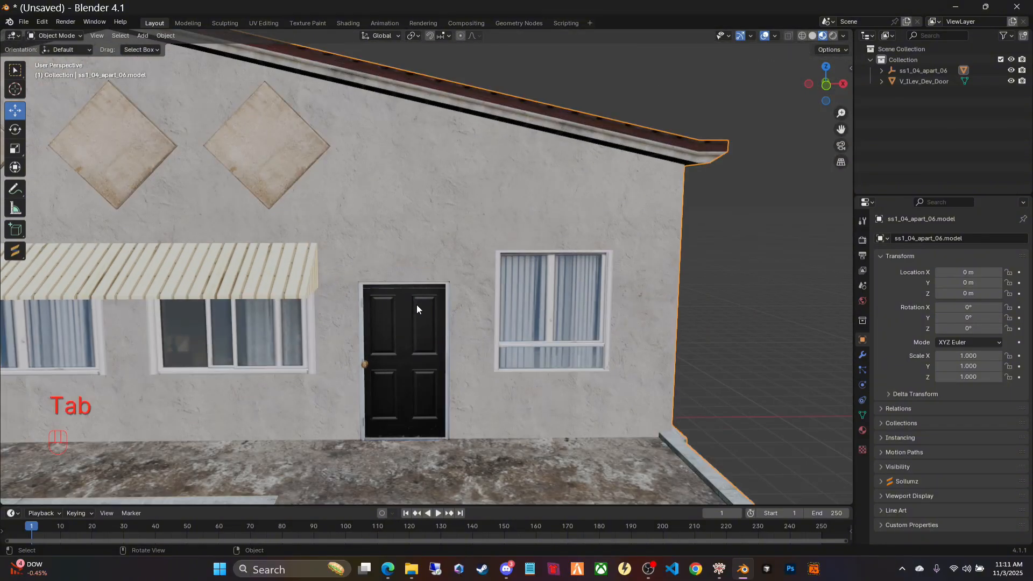
{"action": "left_click", "coordinate": [410, 324]}
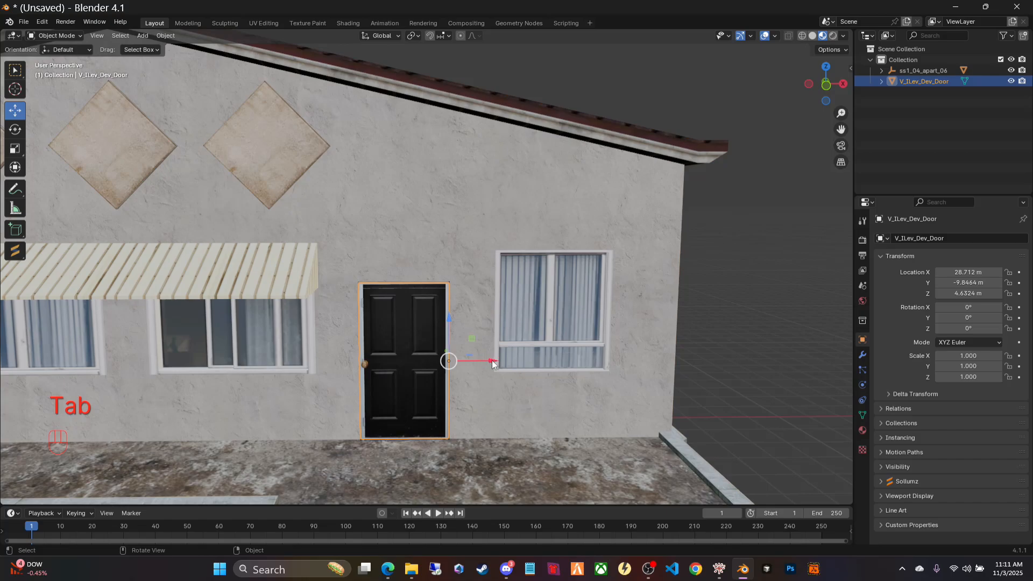
{"action": "left_click_drag", "start_coordinate": [492, 364], "coordinate": [643, 347]}
{"action": "scroll", "coordinate": [458, 315], "scroll_direction": "up", "scroll_amount": 2}
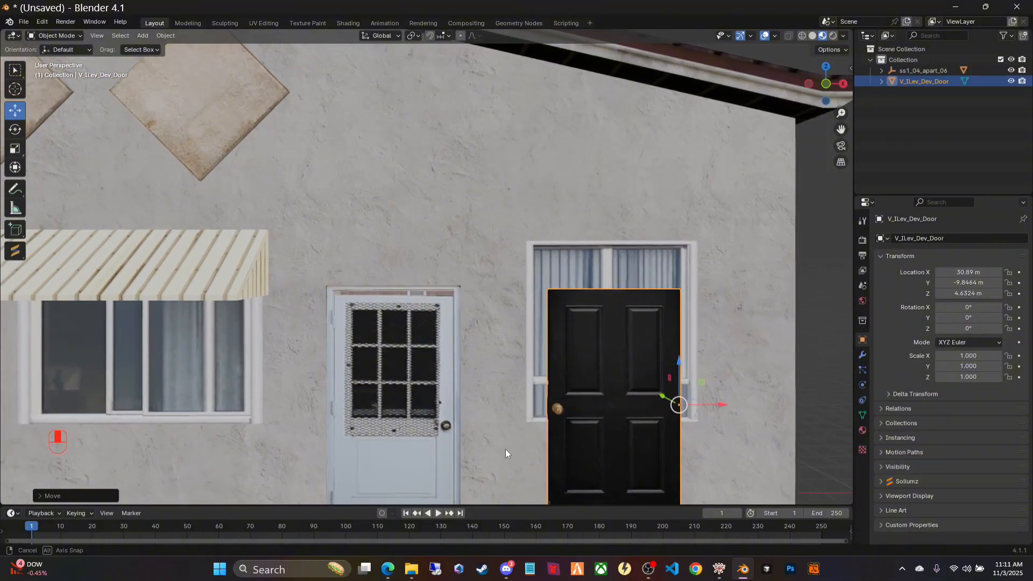
Step: Delete the two faces of the building's flat white door in the doorway and view the opened frame up close
{"action": "key", "text": "Tab"}
{"action": "key", "text": "Tab"}
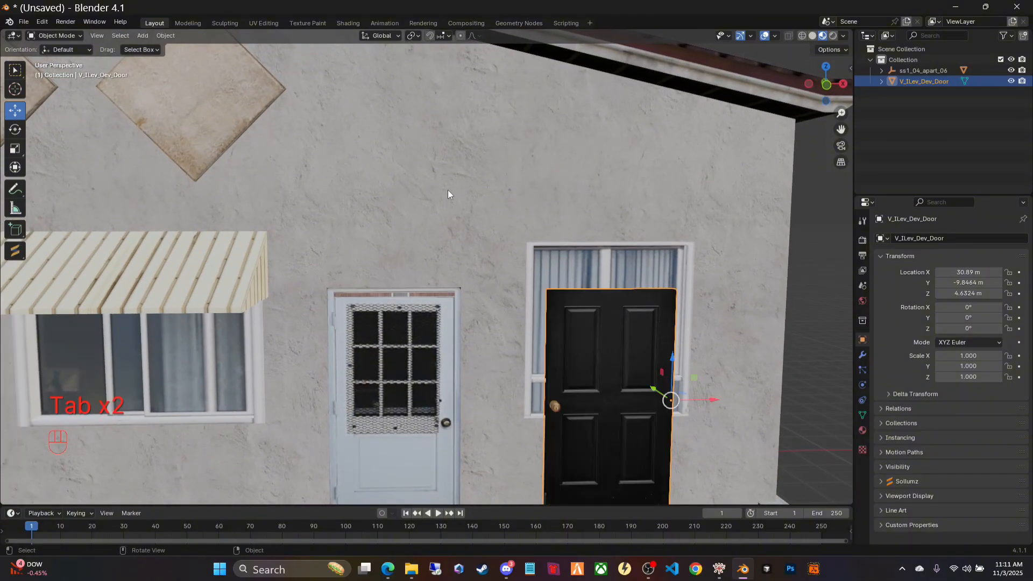
{"action": "left_click", "coordinate": [447, 187]}
{"action": "scroll", "coordinate": [425, 327], "scroll_direction": "down", "scroll_amount": 2}
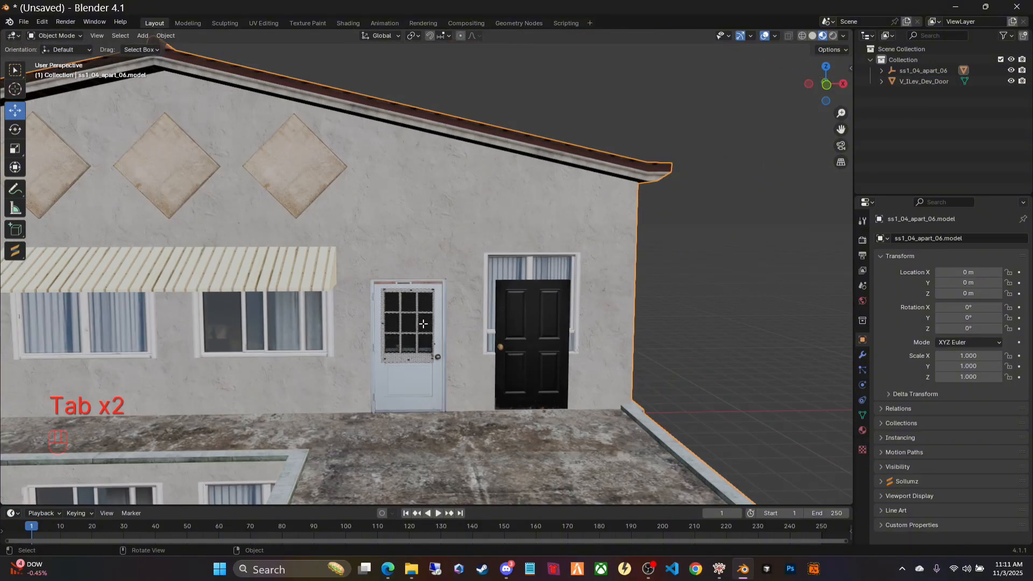
{"action": "key", "text": "Tab"}
{"action": "scroll", "coordinate": [439, 418], "scroll_direction": "up", "scroll_amount": 3}
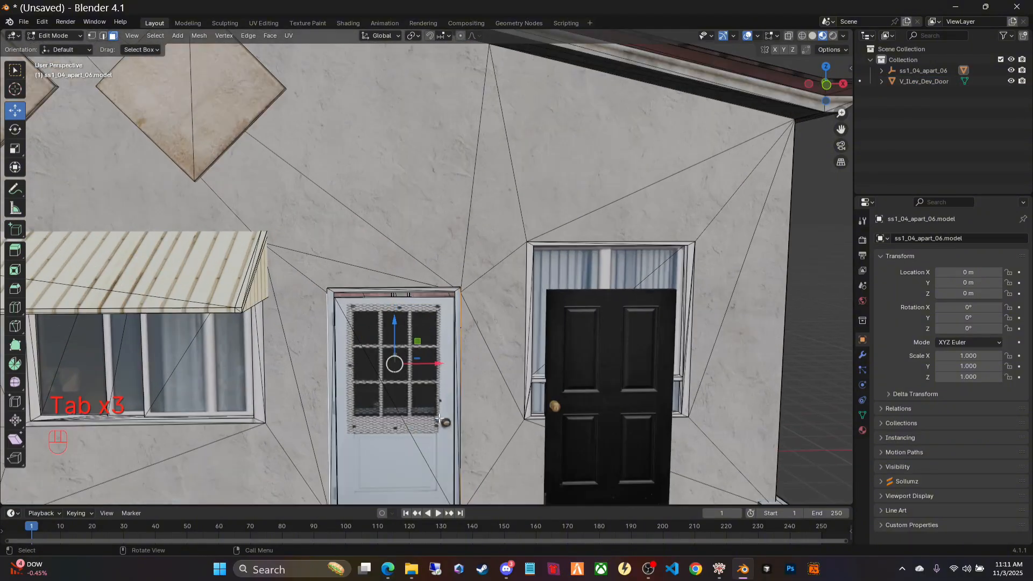
{"action": "left_click", "coordinate": [399, 365]}
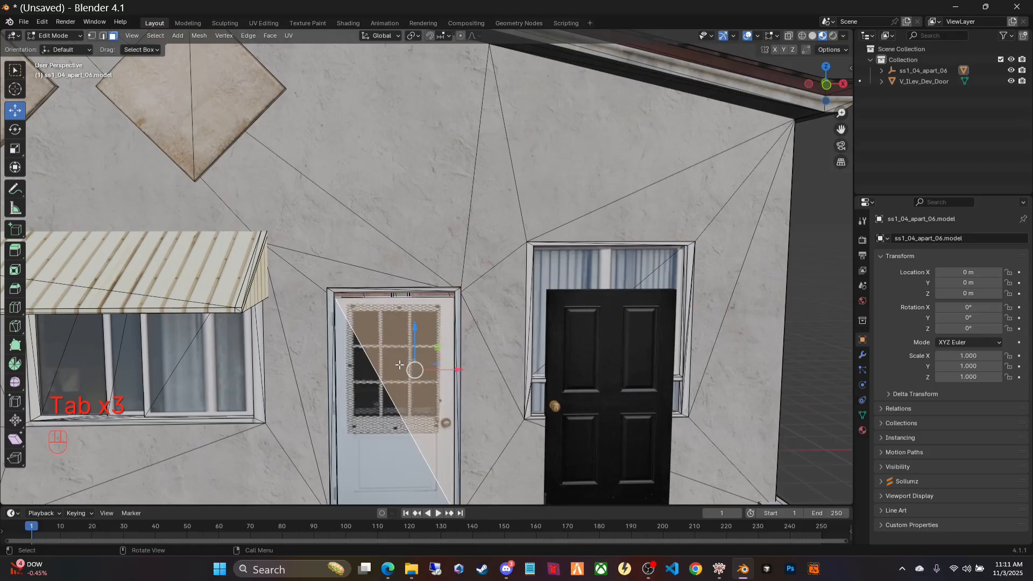
{"action": "left_click", "coordinate": [380, 401], "text": "shift"}
{"action": "key", "text": "x"}
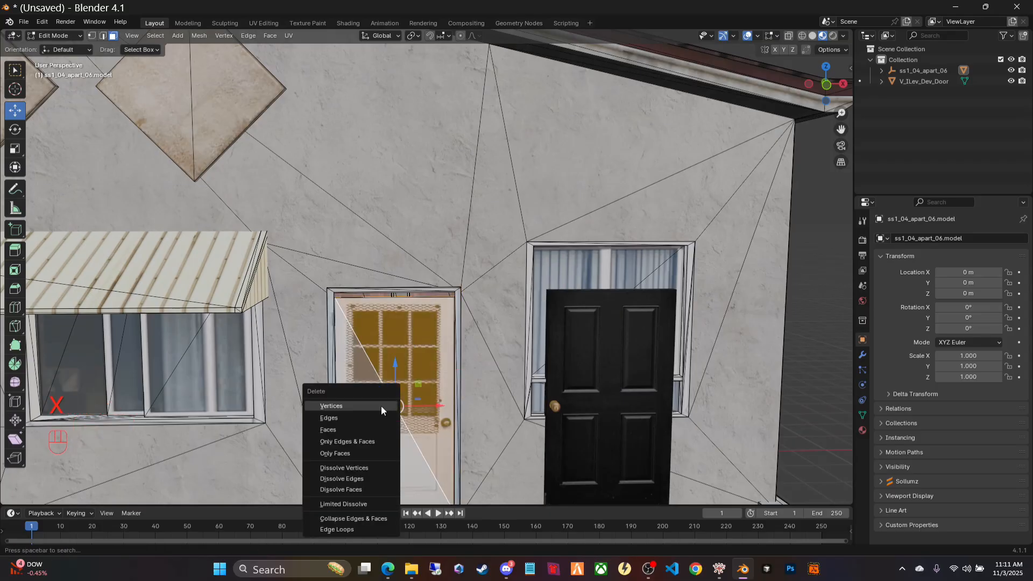
{"action": "left_click", "coordinate": [347, 431]}
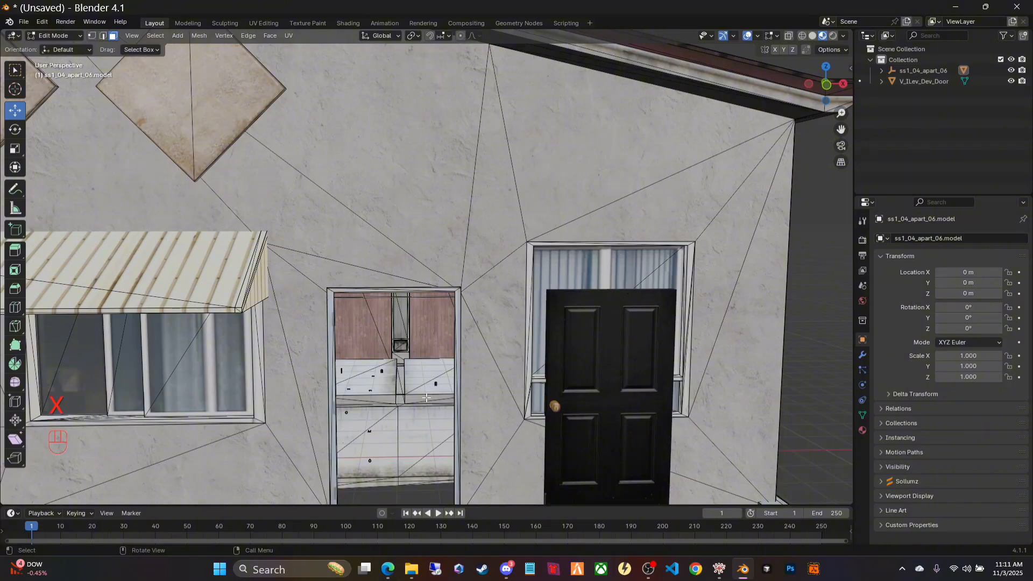
{"action": "scroll", "coordinate": [423, 382], "scroll_direction": "up", "scroll_amount": 6}
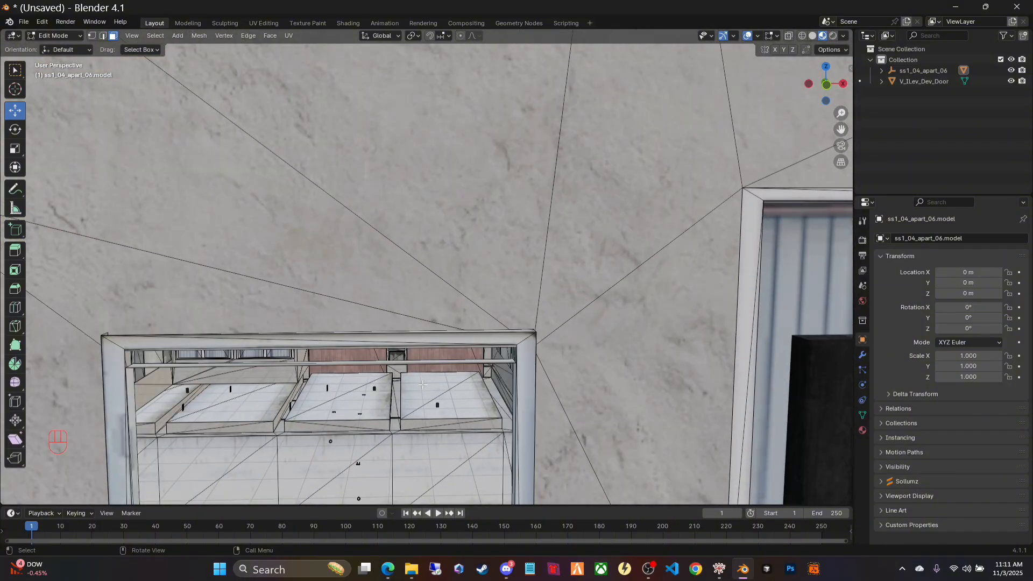
{"action": "middle_click_drag", "start_coordinate": [358, 458], "coordinate": [333, 333]}
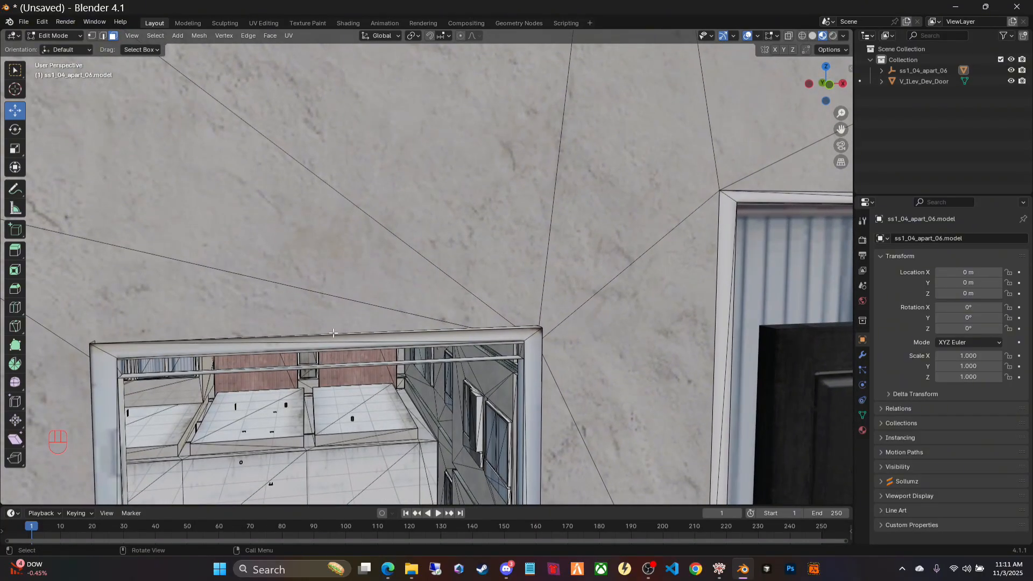
Step: Select both underside faces of the doorway's top frame strip and raise them about 0.045 m along Z
{"action": "mouse_move", "coordinate": [306, 401]}
{"action": "middle_mouse_down"}
{"action": "mouse_move", "coordinate": [334, 405]}
{"action": "mouse_move", "coordinate": [309, 454]}
{"action": "mouse_move", "coordinate": [302, 406]}
{"action": "middle_mouse_up"}
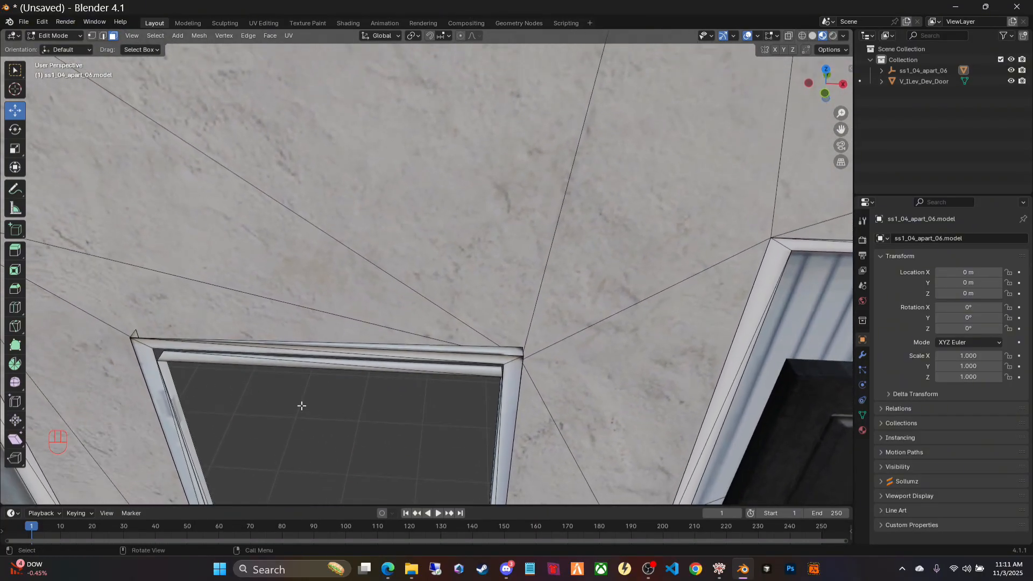
{"action": "left_click", "coordinate": [232, 362]}
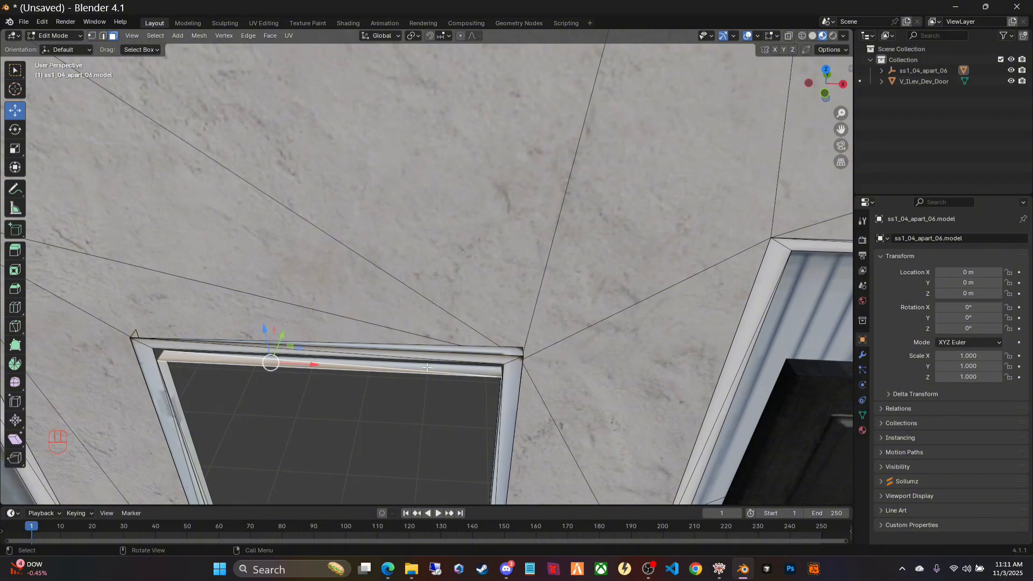
{"action": "left_click", "coordinate": [410, 374], "text": "shift"}
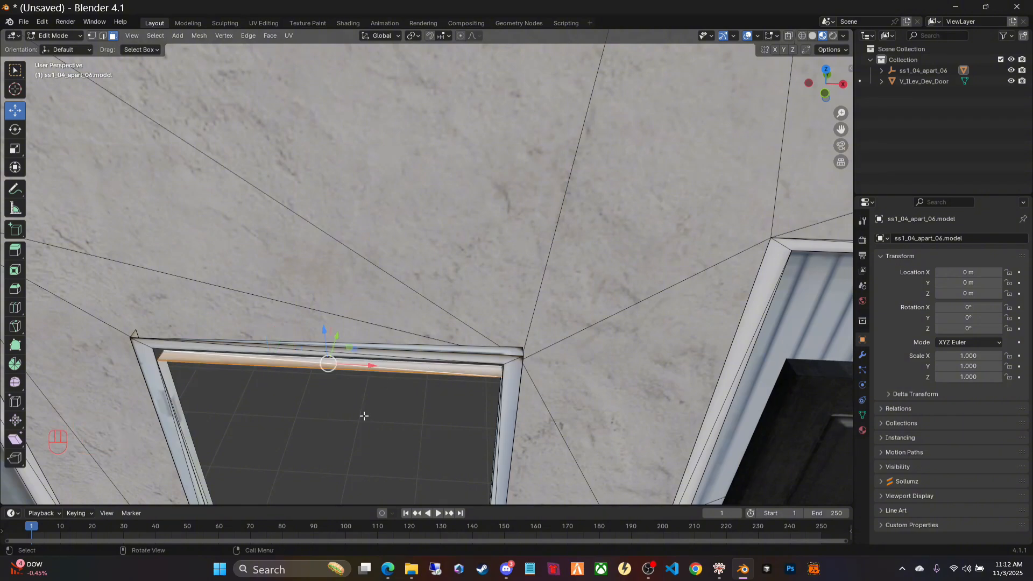
{"action": "middle_click_drag", "start_coordinate": [364, 416], "coordinate": [341, 295]}
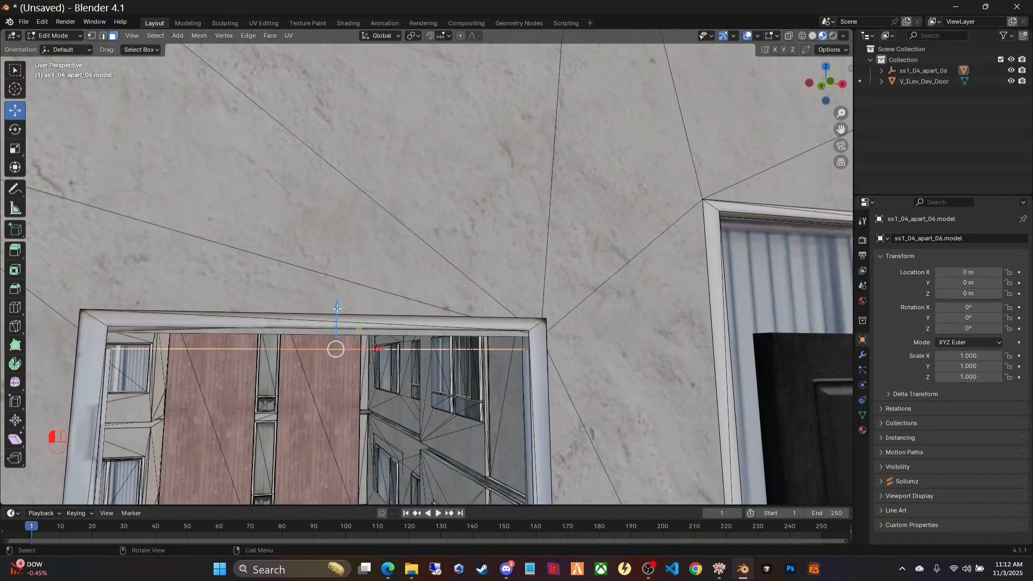
{"action": "left_click_drag", "start_coordinate": [337, 307], "coordinate": [337, 298]}
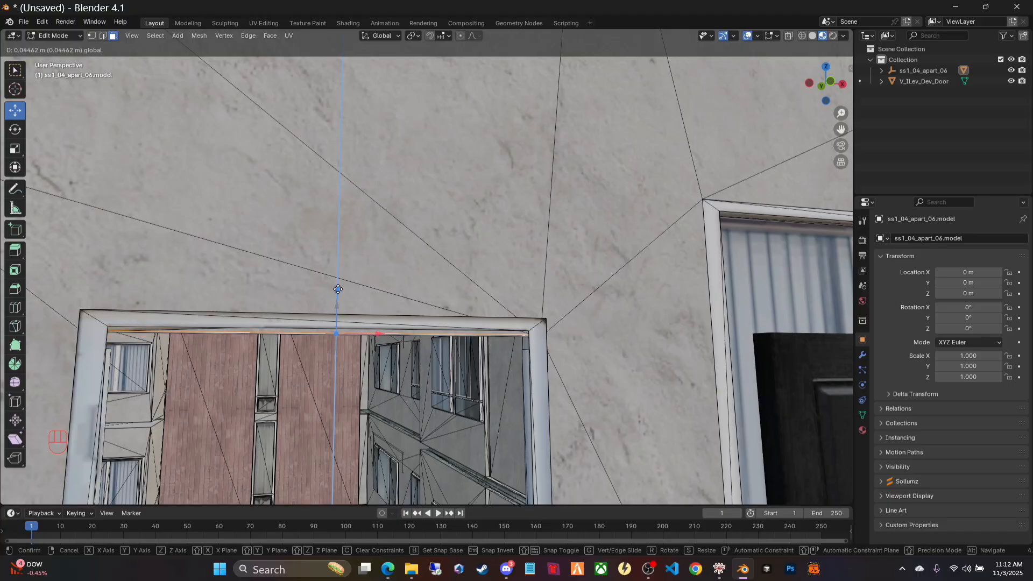
{"action": "left_click_drag", "start_coordinate": [338, 286], "coordinate": [337, 285]}
{"action": "middle_click_drag", "start_coordinate": [338, 290], "coordinate": [593, 409]}
{"action": "scroll", "coordinate": [308, 393], "scroll_direction": "up", "scroll_amount": 1}
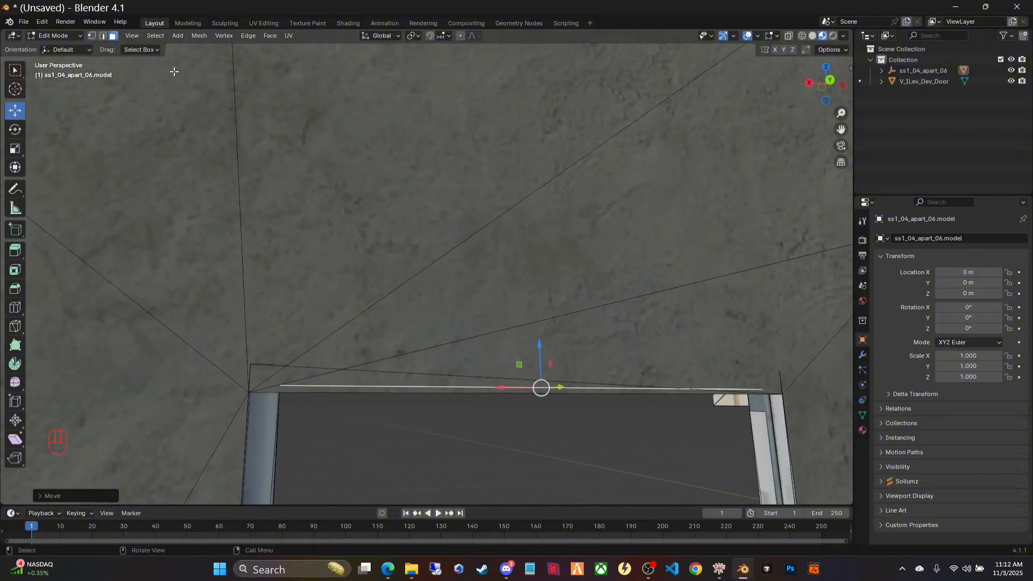
Step: Try raising the back edge above the doorway slightly along Z, and undo the move
{"action": "left_click", "coordinate": [101, 37]}
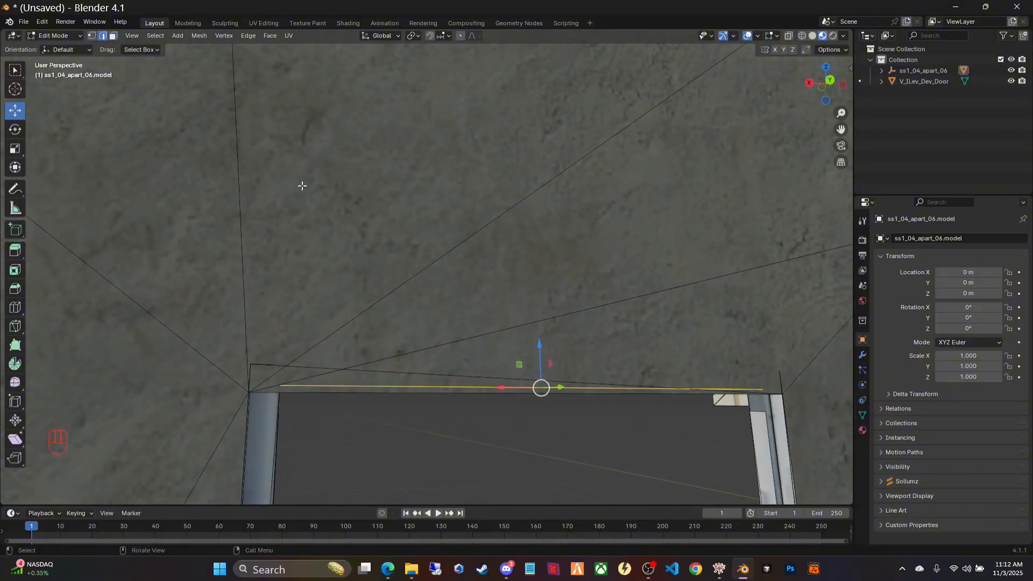
{"action": "left_click", "coordinate": [474, 394]}
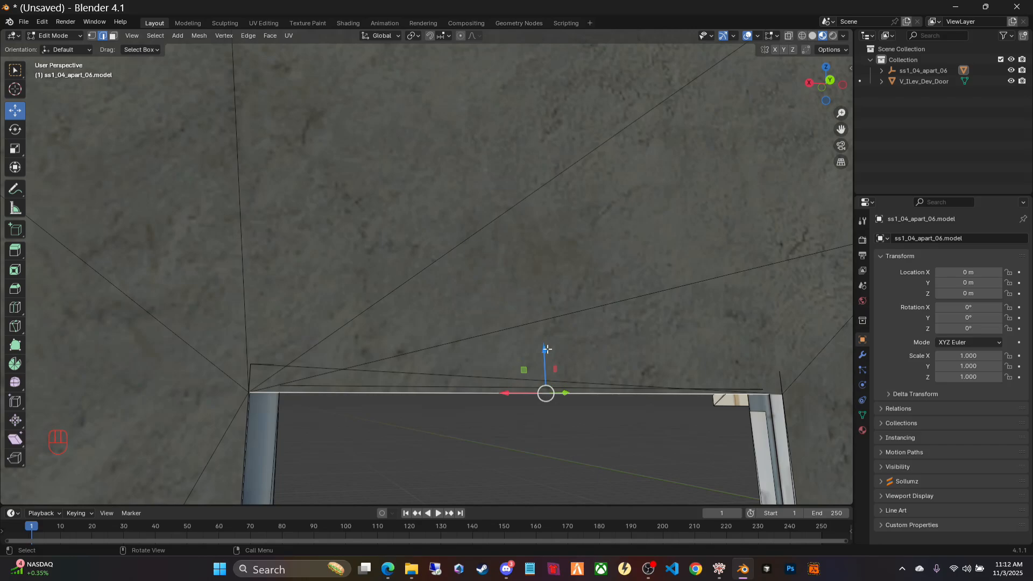
{"action": "left_click_drag", "start_coordinate": [544, 350], "coordinate": [545, 344]}
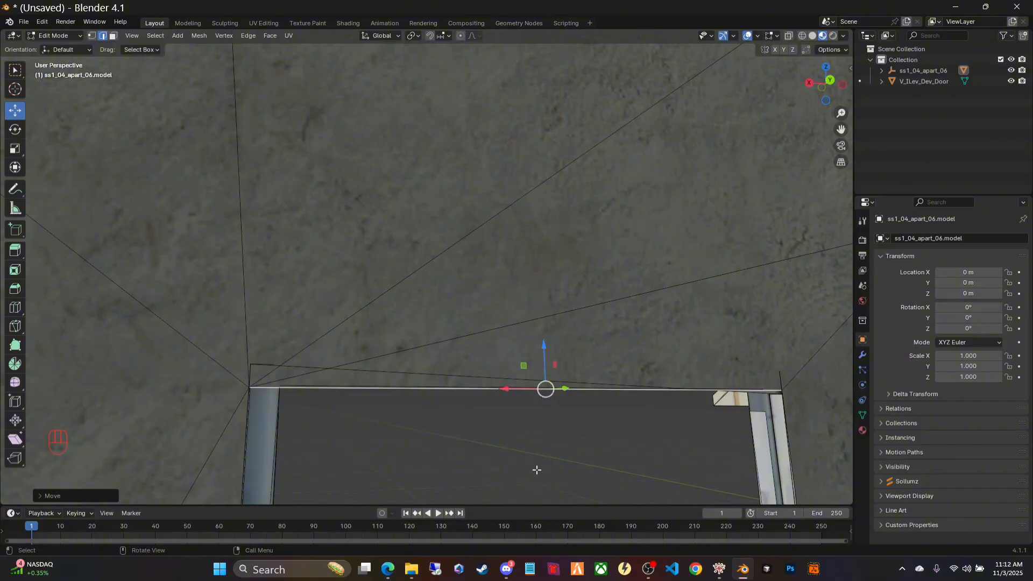
{"action": "middle_click_drag", "start_coordinate": [536, 470], "coordinate": [287, 443]}
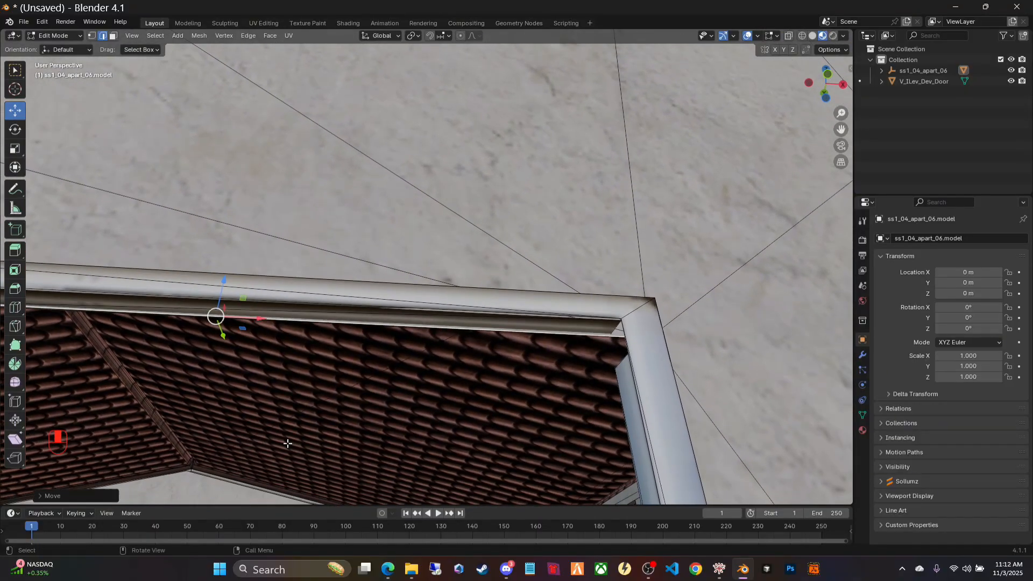
{"action": "key", "text": "ctrl+z"}
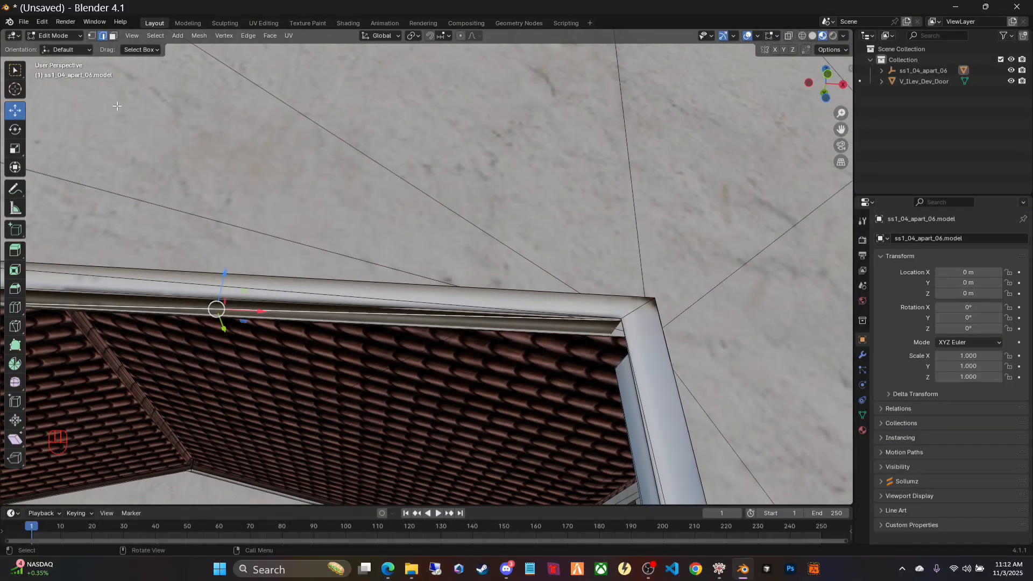
Step: Select both underside faces of the top frame strip, nudge them slightly upward along Z, and check the strip from behind
{"action": "left_click", "coordinate": [112, 36]}
{"action": "left_click", "coordinate": [334, 319]}
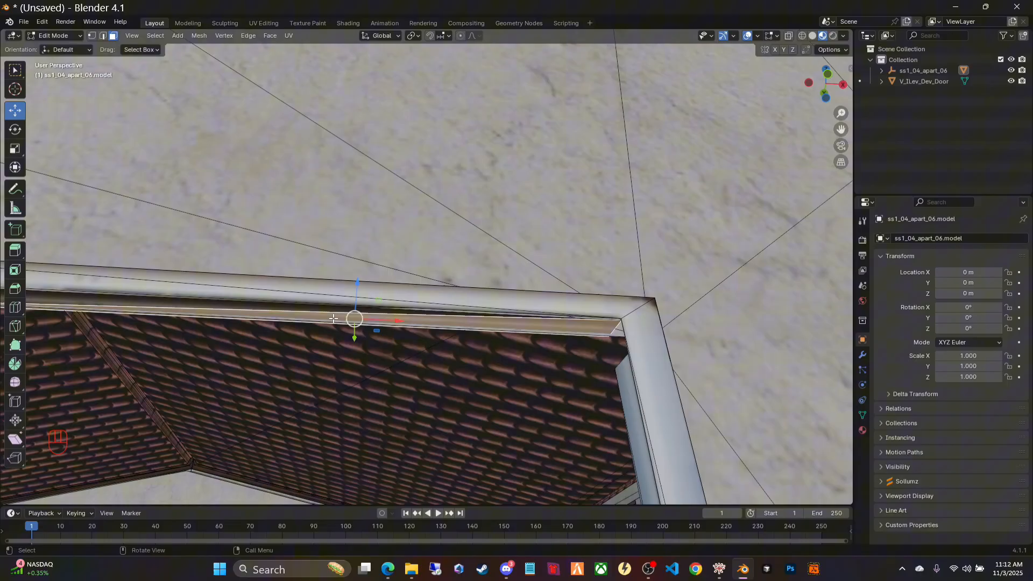
{"action": "left_click", "coordinate": [296, 309]}
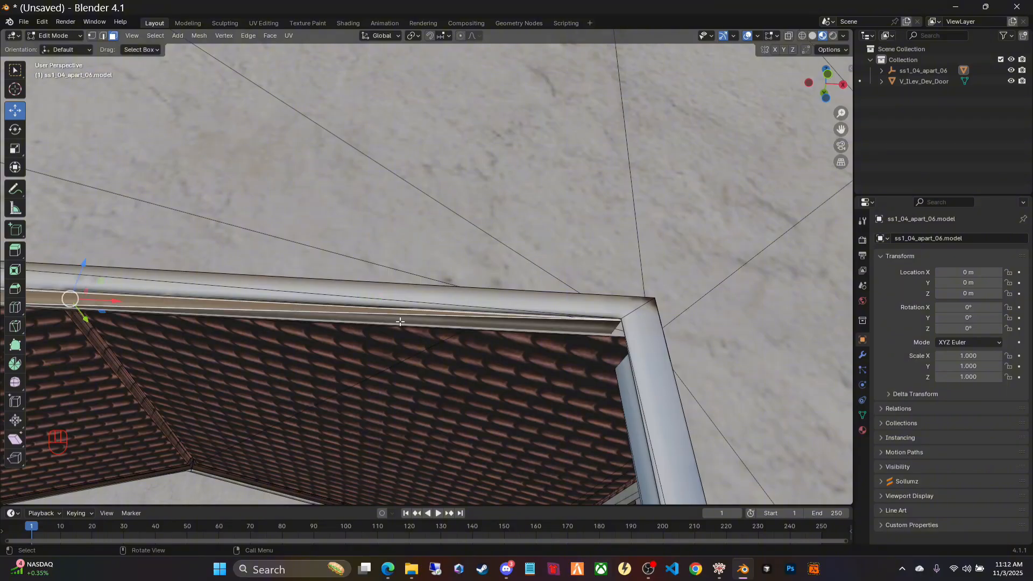
{"action": "left_click", "coordinate": [376, 322], "text": "shift"}
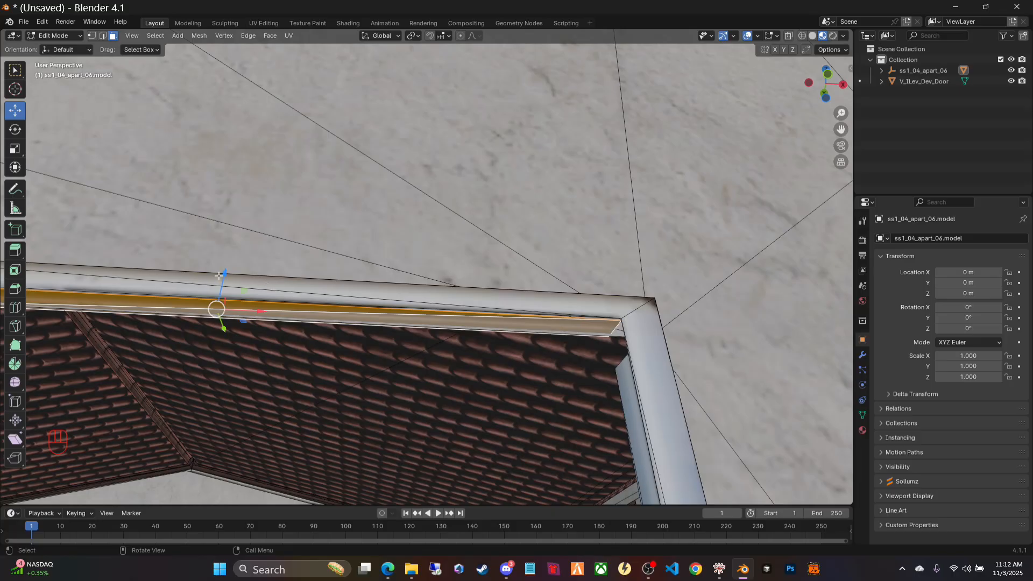
{"action": "left_click_drag", "start_coordinate": [219, 276], "coordinate": [224, 269]}
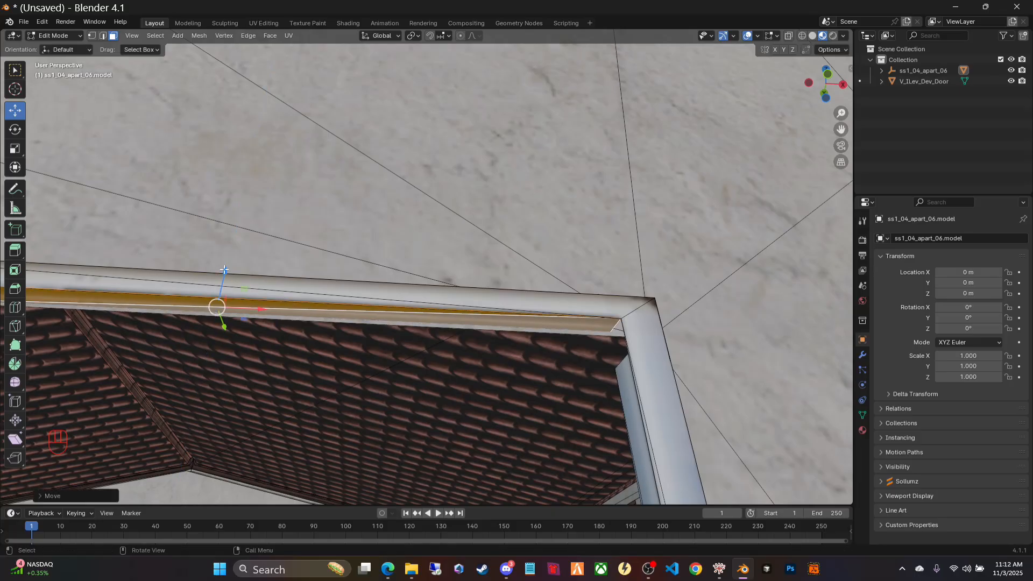
{"action": "middle_click_drag", "start_coordinate": [293, 345], "coordinate": [535, 429]}
{"action": "scroll", "coordinate": [532, 462], "scroll_direction": "down", "scroll_amount": 2}
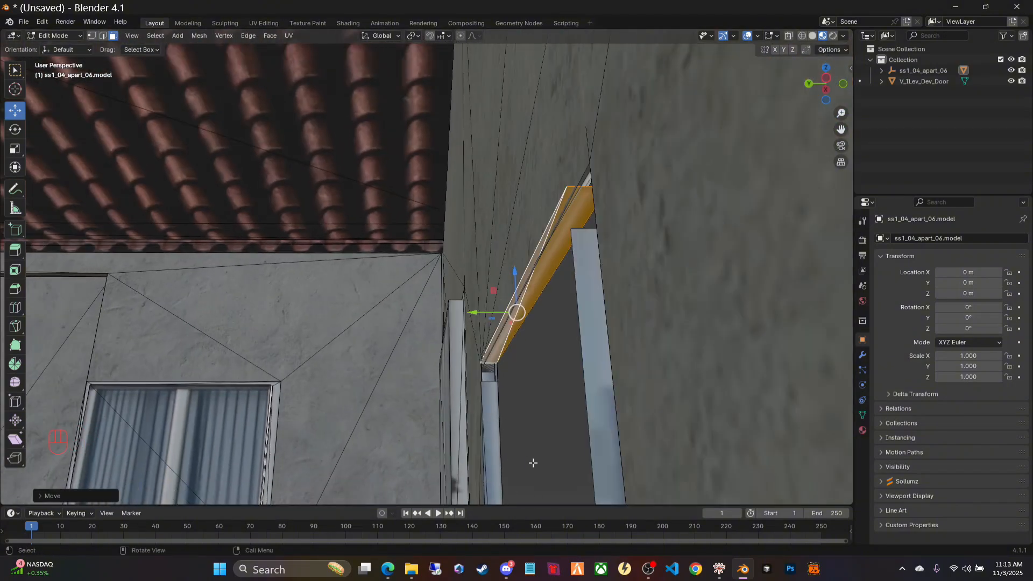
{"action": "middle_click_drag", "start_coordinate": [547, 470], "coordinate": [553, 477]}
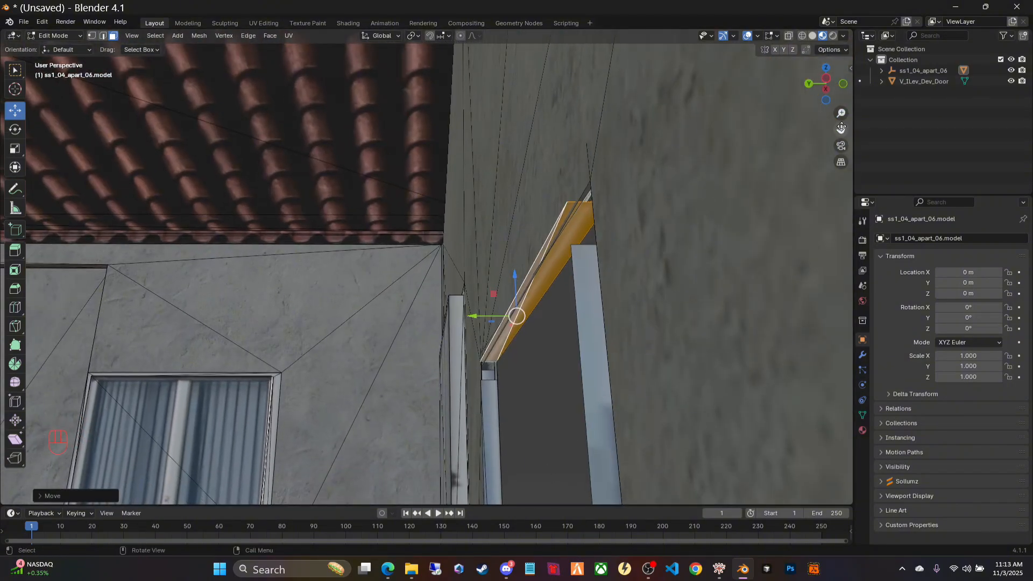
Step: Select the two faces of one door frame side and extrude them about 0.05 m along Z up to the raised top strip
{"action": "left_click_drag", "start_coordinate": [841, 129], "coordinate": [852, 48]}
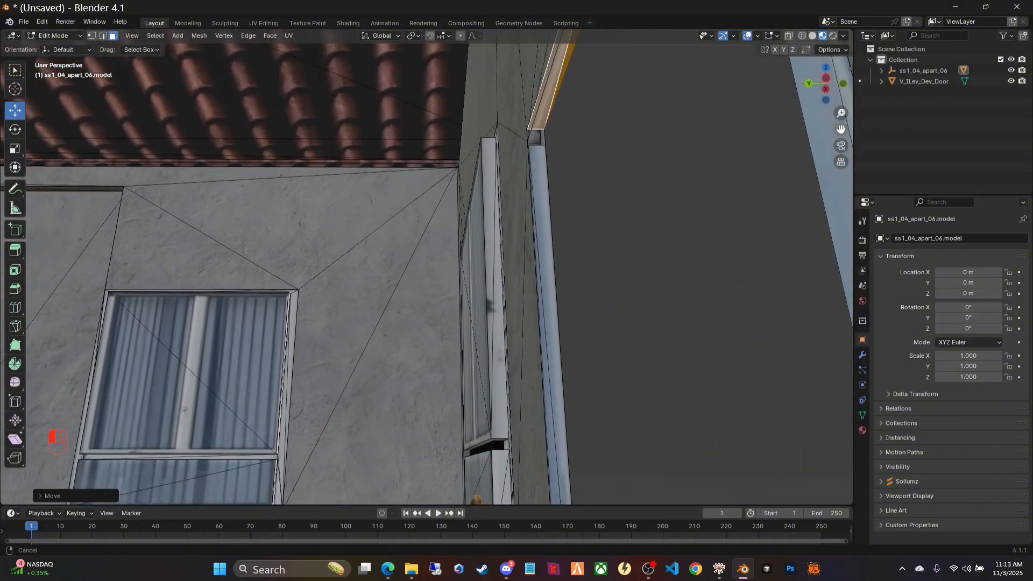
{"action": "left_click", "coordinate": [551, 255]}
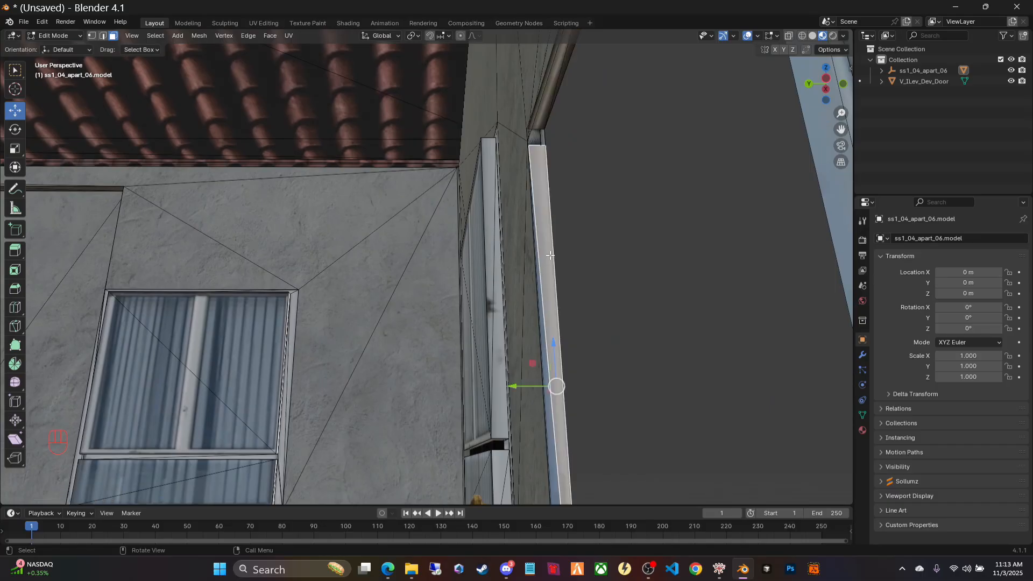
{"action": "left_click", "coordinate": [542, 320], "text": "shift"}
{"action": "middle_click_drag", "start_coordinate": [615, 200], "coordinate": [611, 230]}
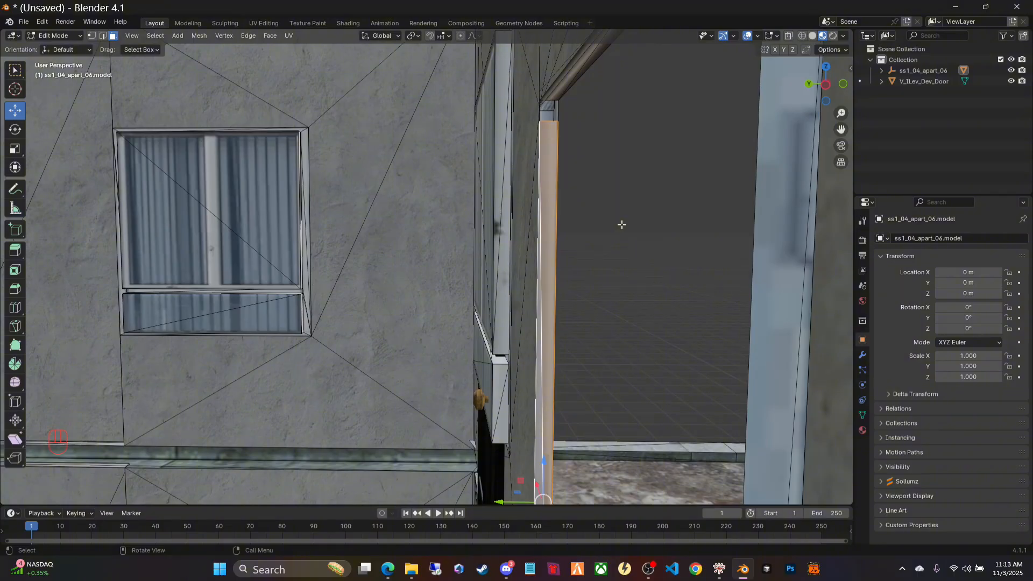
{"action": "key", "text": "e"}
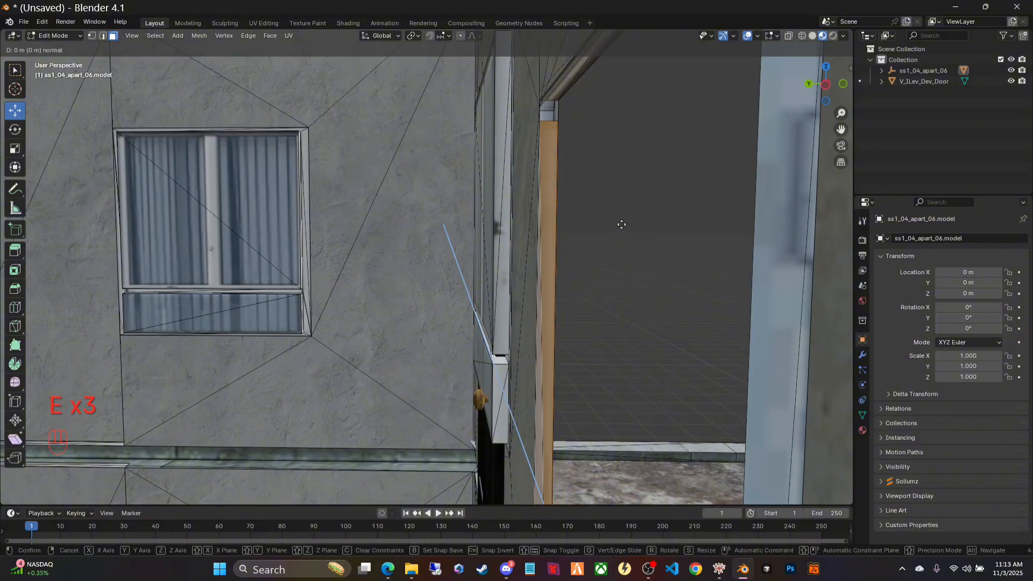
{"action": "key", "text": "z"}
{"action": "key", "text": "z"}
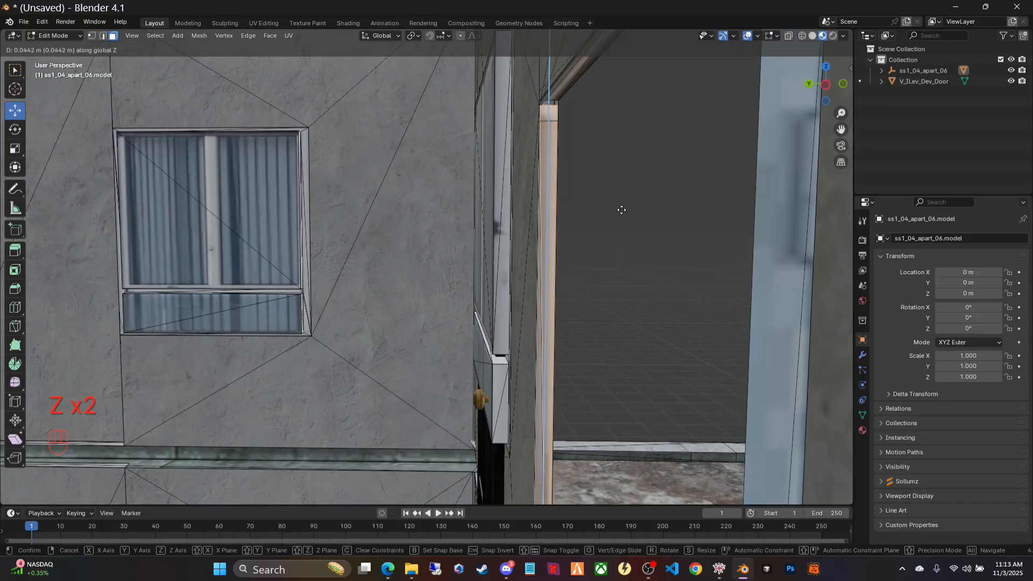
{"action": "left_click", "coordinate": [622, 207]}
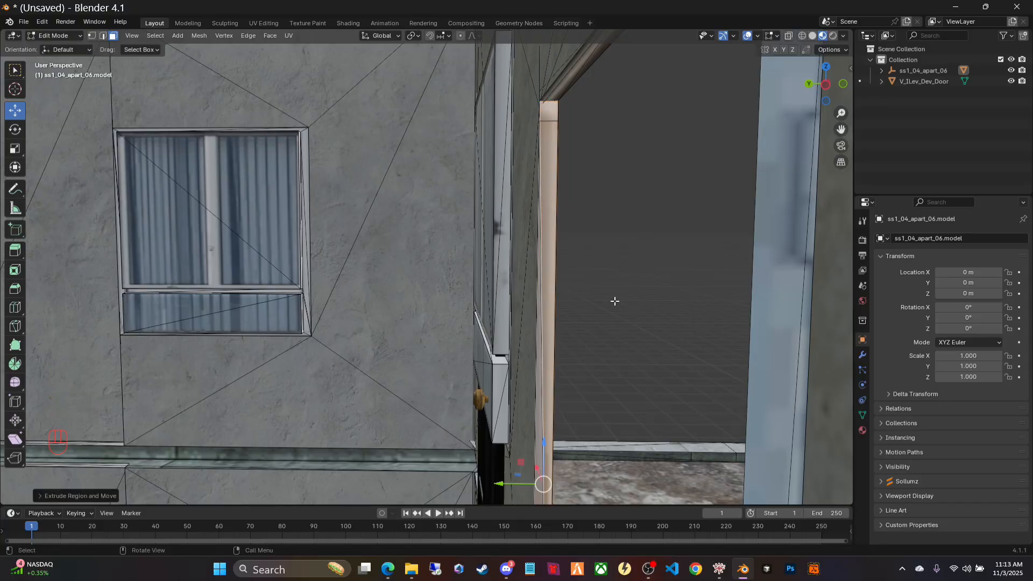
Step: Select the two faces of the opposite door frame side and extrude them about 0.06 m along Z up to the top strip
{"action": "middle_click_drag", "start_coordinate": [615, 300], "coordinate": [771, 319]}
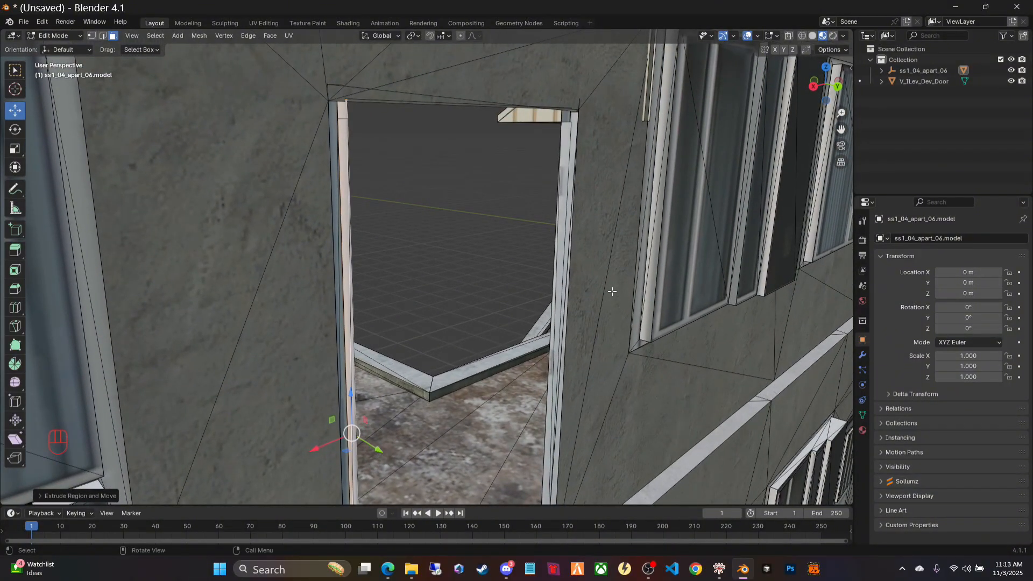
{"action": "scroll", "coordinate": [614, 288], "scroll_direction": "up", "scroll_amount": 2}
{"action": "middle_click_drag", "start_coordinate": [620, 279], "coordinate": [647, 282]}
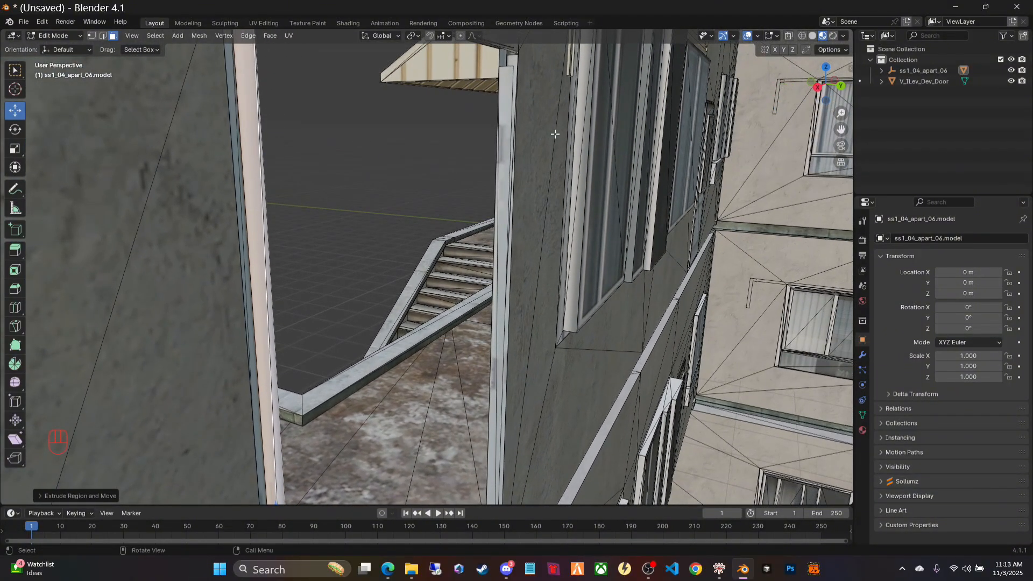
{"action": "left_click", "coordinate": [510, 78]}
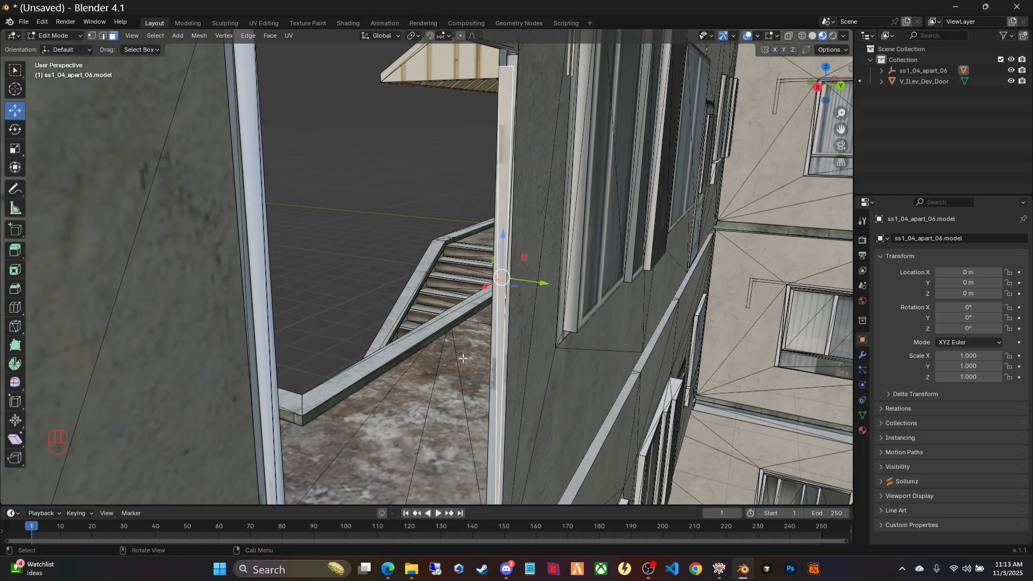
{"action": "left_click", "coordinate": [494, 365], "text": "shift"}
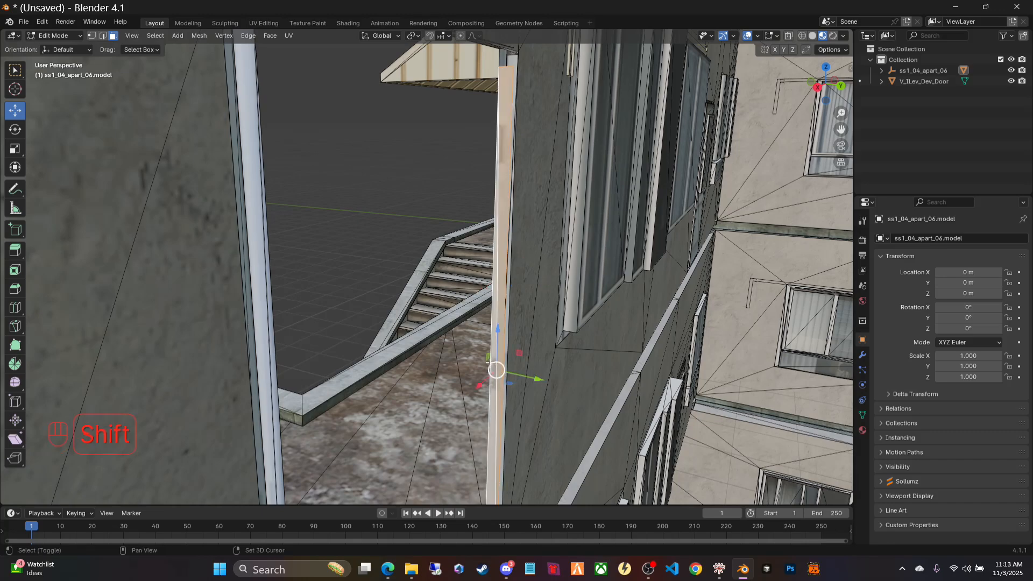
{"action": "key", "text": "e"}
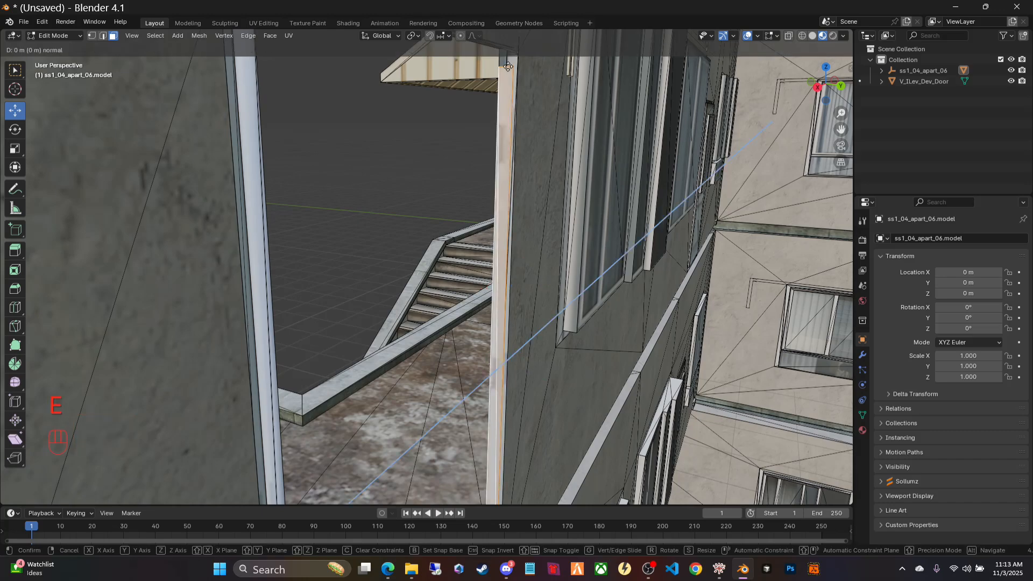
{"action": "key", "text": "z"}
{"action": "key", "text": "z"}
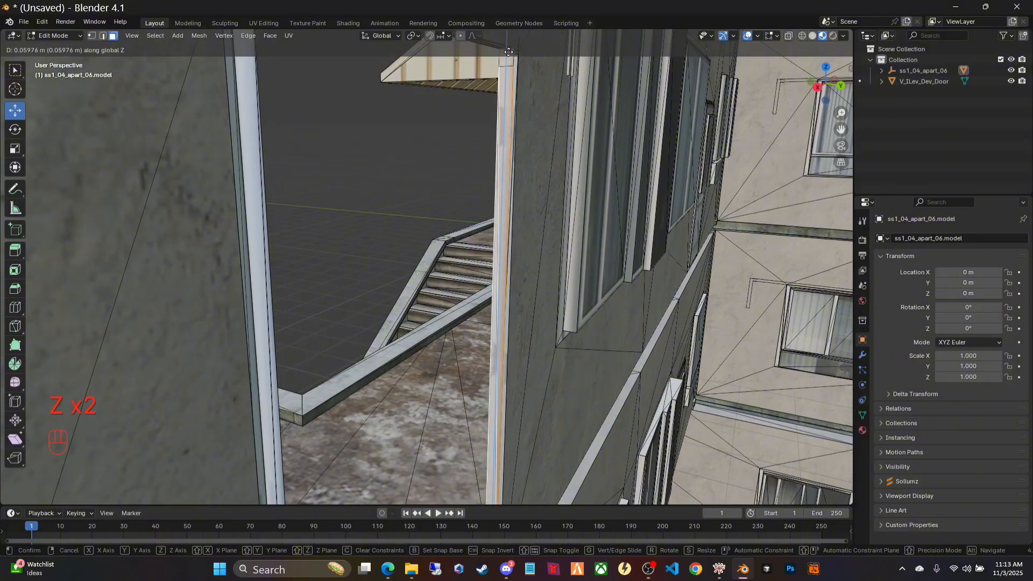
{"action": "left_click", "coordinate": [509, 53]}
Step: Select the two long vertical edges along the gap in the door frame's side and fill a face between them
{"action": "middle_click_drag", "start_coordinate": [563, 179], "coordinate": [376, 193]}
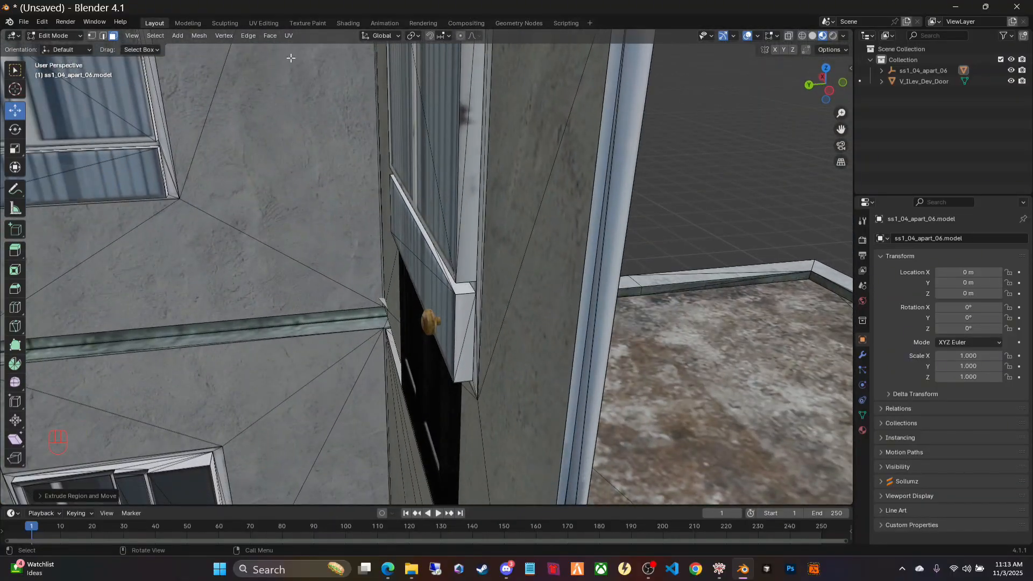
{"action": "left_click", "coordinate": [105, 36]}
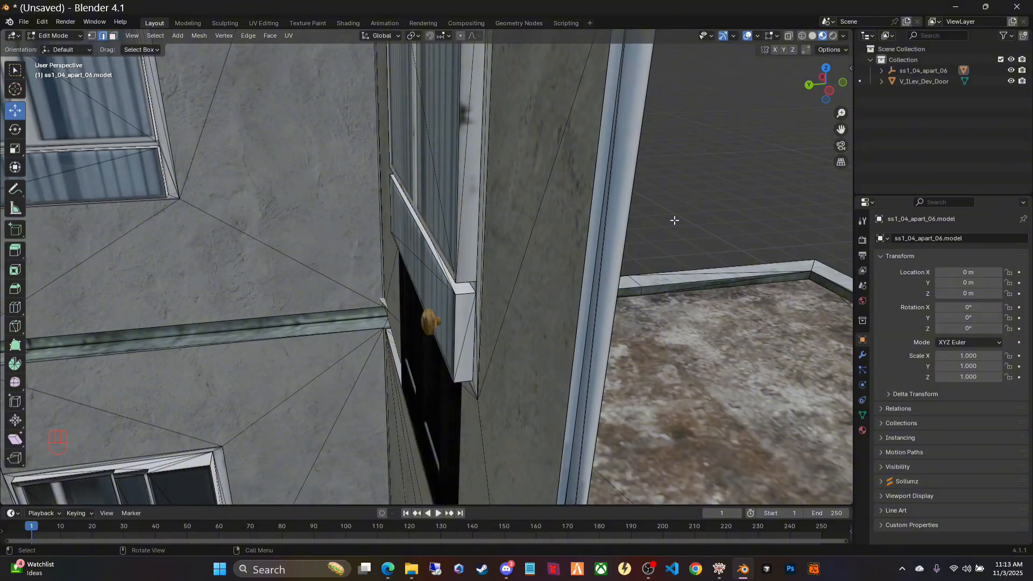
{"action": "middle_click_drag", "start_coordinate": [673, 221], "coordinate": [673, 248]}
{"action": "middle_click_drag", "start_coordinate": [689, 265], "coordinate": [641, 402]}
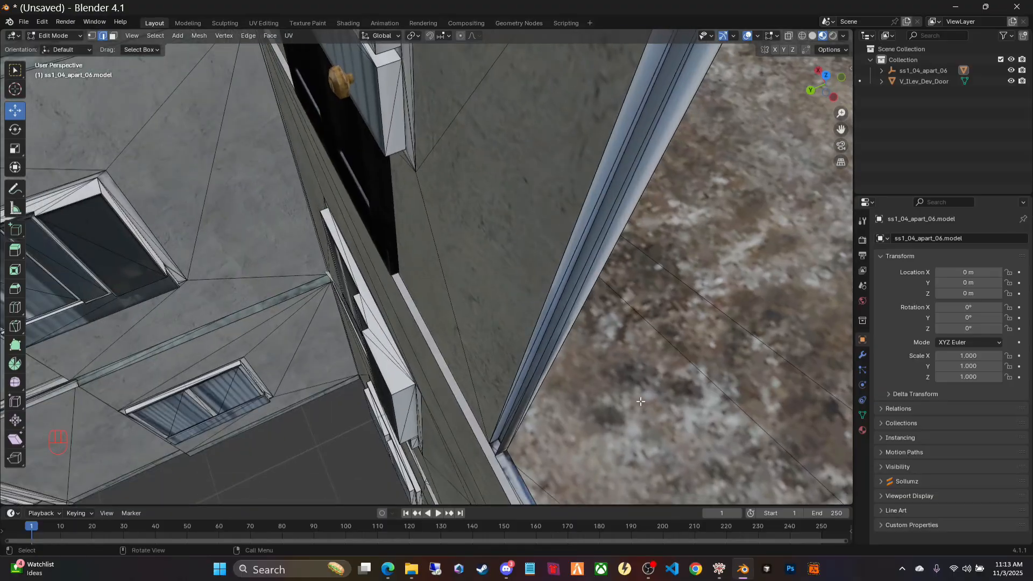
{"action": "left_click", "coordinate": [503, 440]}
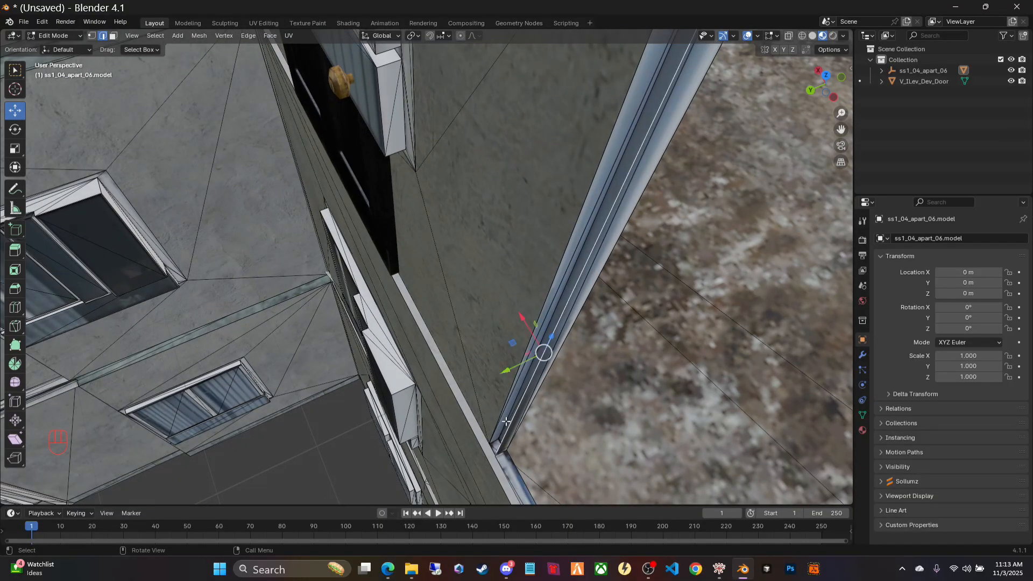
{"action": "left_click", "coordinate": [562, 259], "text": "shift"}
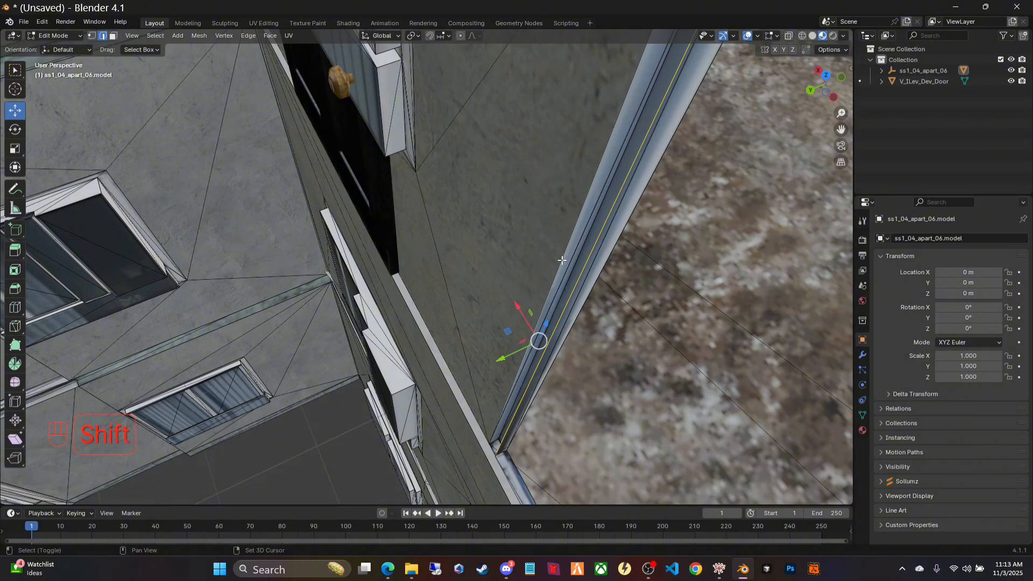
{"action": "key", "text": "f"}
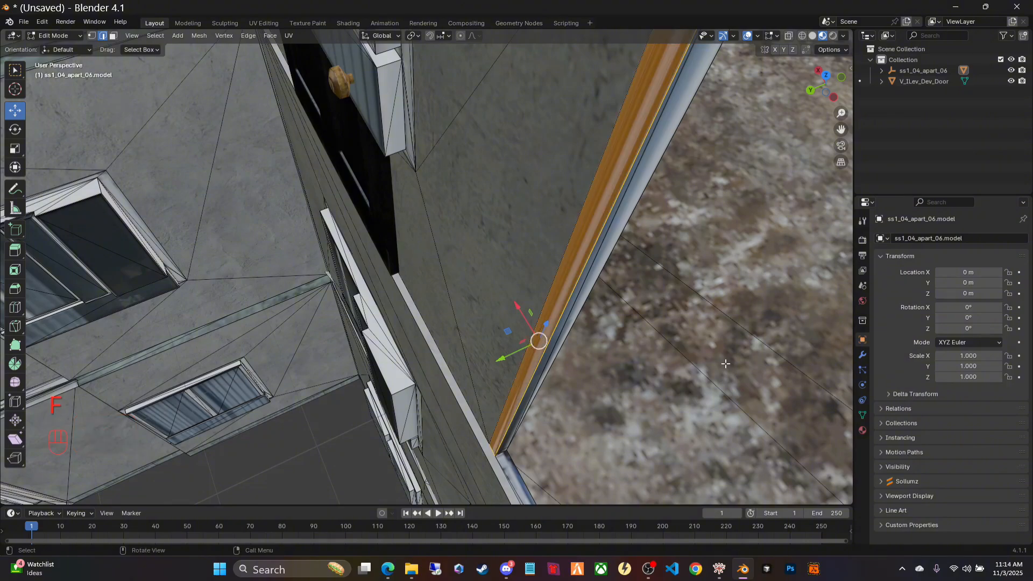
Step: Select the two long vertical edges along the gap in the opposite door frame side and fill a face between them
{"action": "middle_click_drag", "start_coordinate": [725, 364], "coordinate": [802, 298]}
{"action": "scroll", "coordinate": [800, 299], "scroll_direction": "down", "scroll_amount": 5}
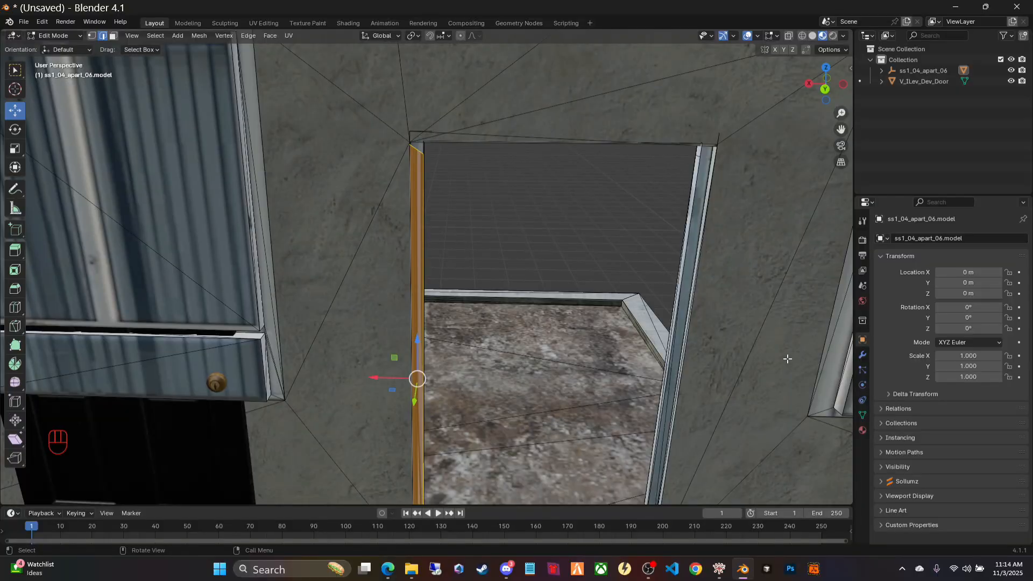
{"action": "middle_click_drag", "start_coordinate": [787, 358], "coordinate": [762, 308]}
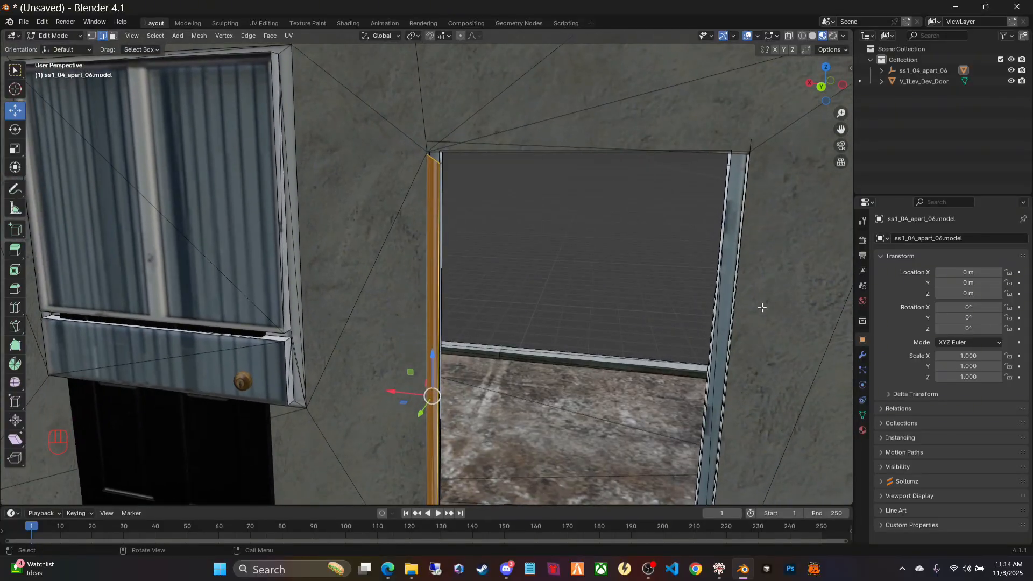
{"action": "left_click", "coordinate": [736, 288]}
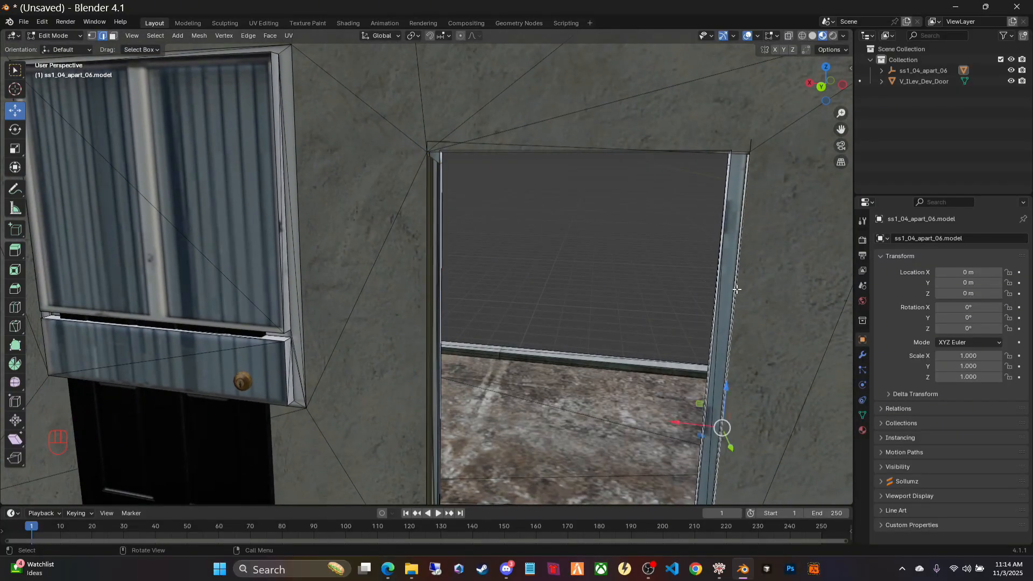
{"action": "middle_click_drag", "start_coordinate": [765, 316], "coordinate": [712, 309]}
{"action": "scroll", "coordinate": [777, 308], "scroll_direction": "up", "scroll_amount": 2}
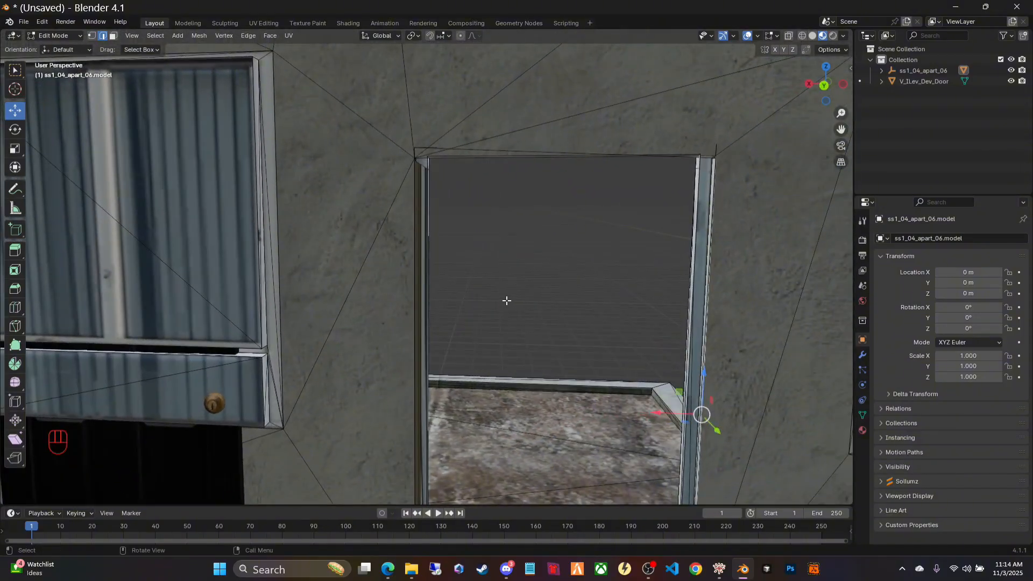
{"action": "scroll", "coordinate": [479, 291], "scroll_direction": "up", "scroll_amount": 2}
{"action": "scroll", "coordinate": [479, 291], "scroll_direction": "up", "scroll_amount": 1}
{"action": "middle_click_drag", "start_coordinate": [428, 146], "coordinate": [561, 126]}
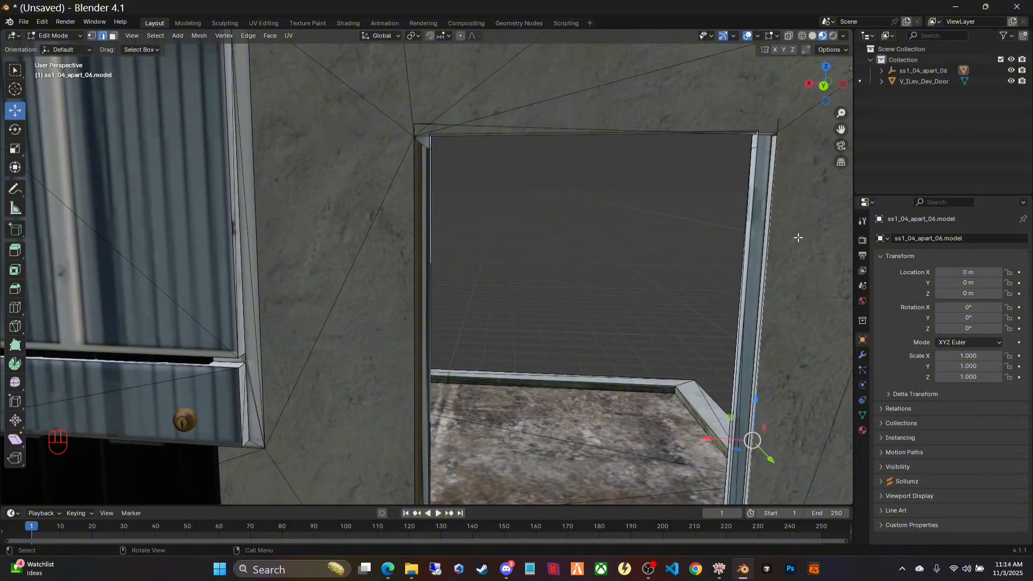
{"action": "middle_click_drag", "start_coordinate": [765, 292], "coordinate": [691, 293]}
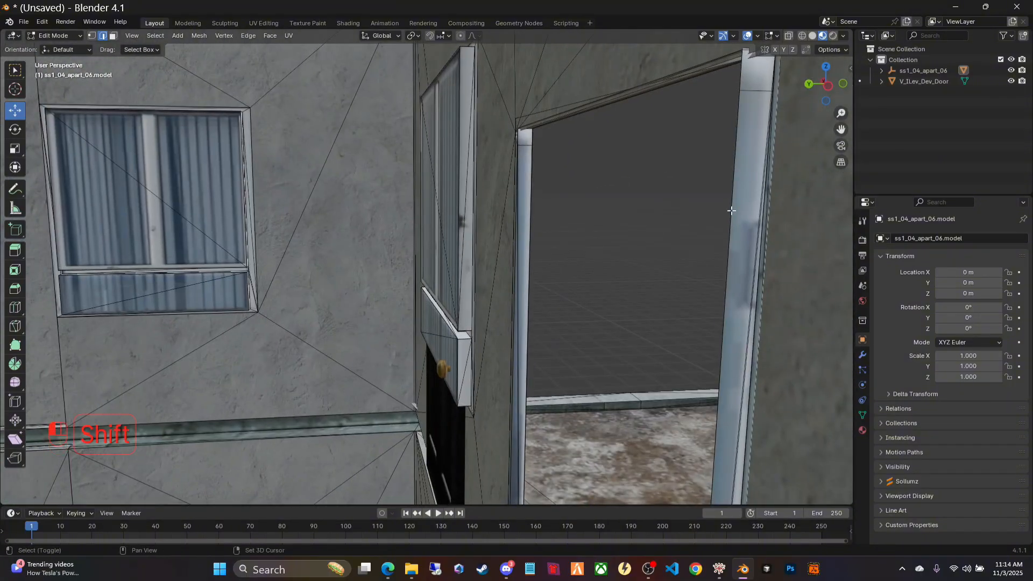
{"action": "left_click", "coordinate": [735, 323], "text": "shift"}
{"action": "key", "text": "f"}
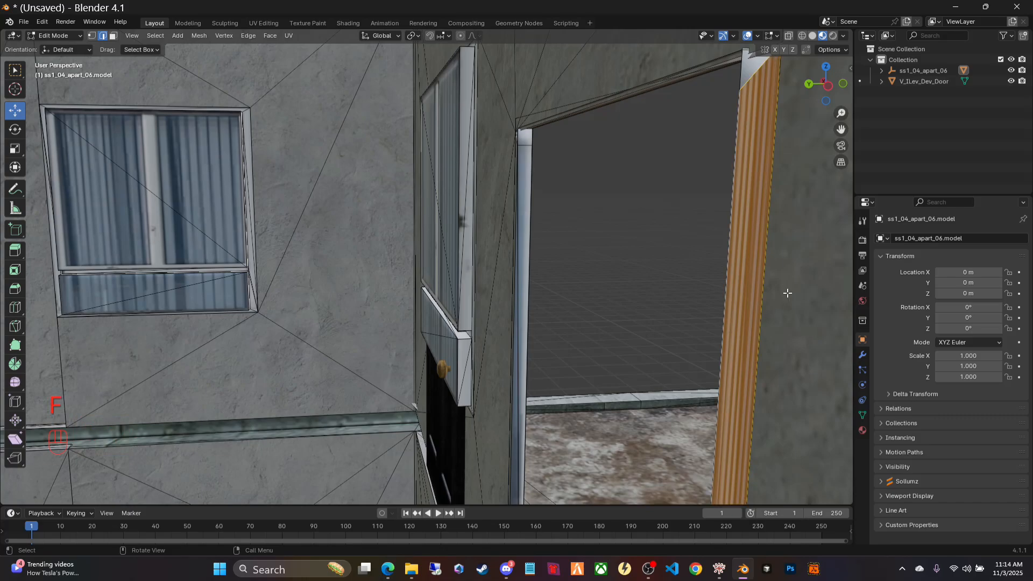
Step: Select the upper inner corner vertex of the newly filled frame side and raise it along Z to the top strip
{"action": "middle_click_drag", "start_coordinate": [773, 147], "coordinate": [775, 172]}
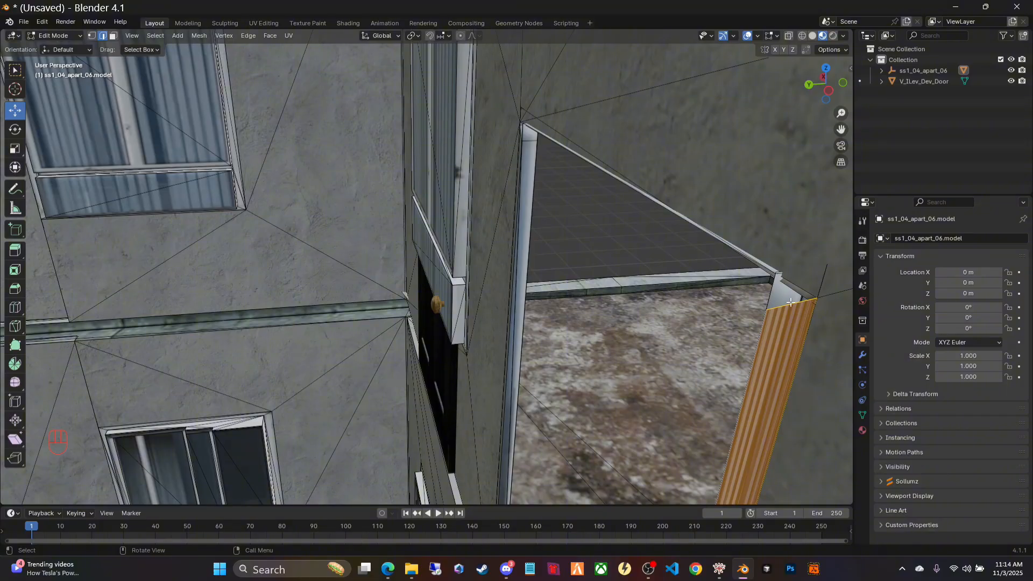
{"action": "left_click", "coordinate": [93, 37]}
{"action": "left_click", "coordinate": [767, 309]}
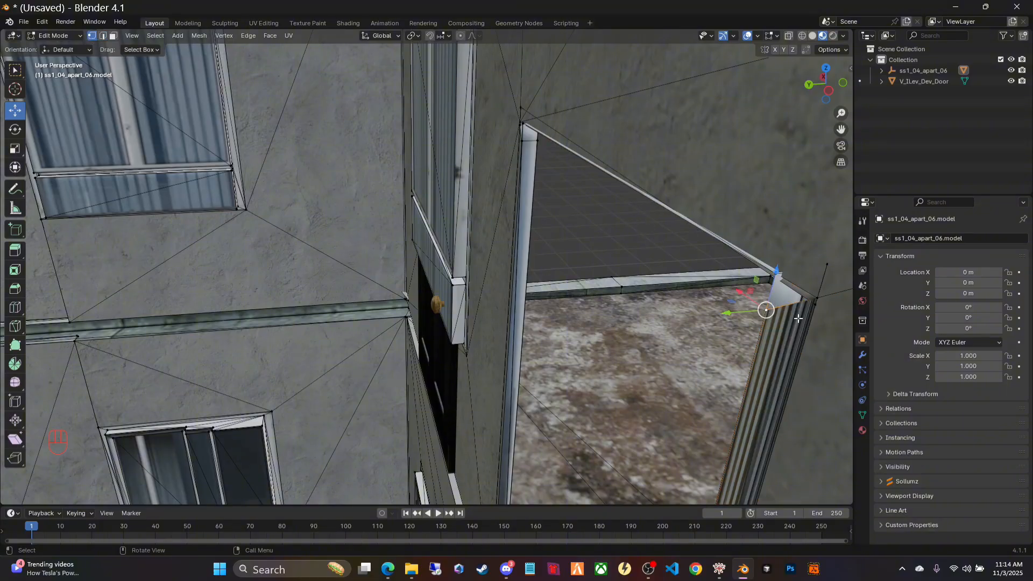
{"action": "left_click_drag", "start_coordinate": [777, 273], "coordinate": [795, 235]}
Step: Raise the two upper corner vertices of the other frame side's filled face along Z, one at a time, to meet the top strip
{"action": "middle_click_drag", "start_coordinate": [795, 235], "coordinate": [412, 129]}
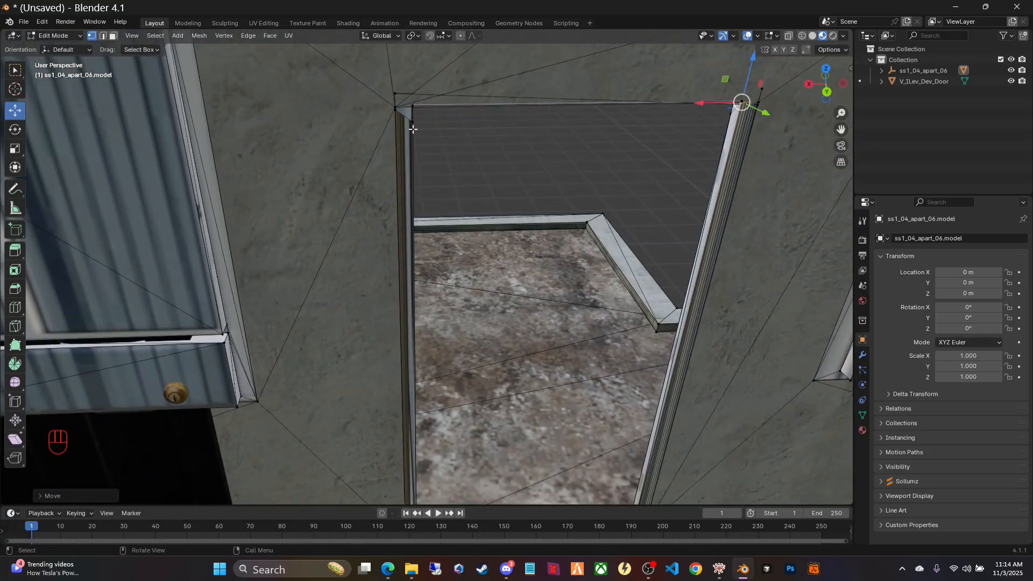
{"action": "left_click", "coordinate": [412, 122]}
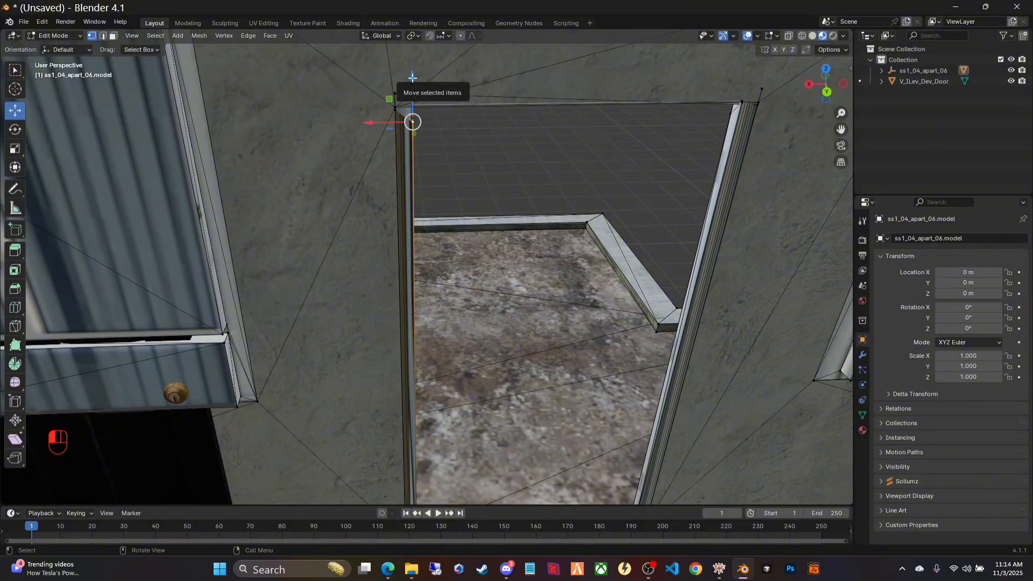
{"action": "left_click_drag", "start_coordinate": [410, 80], "coordinate": [412, 65]}
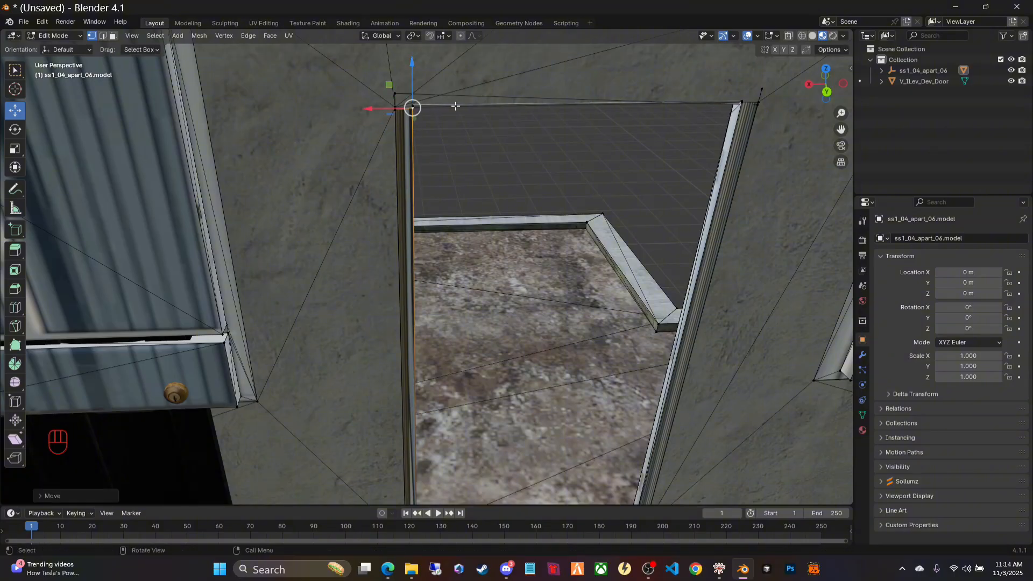
{"action": "left_click", "coordinate": [398, 130]}
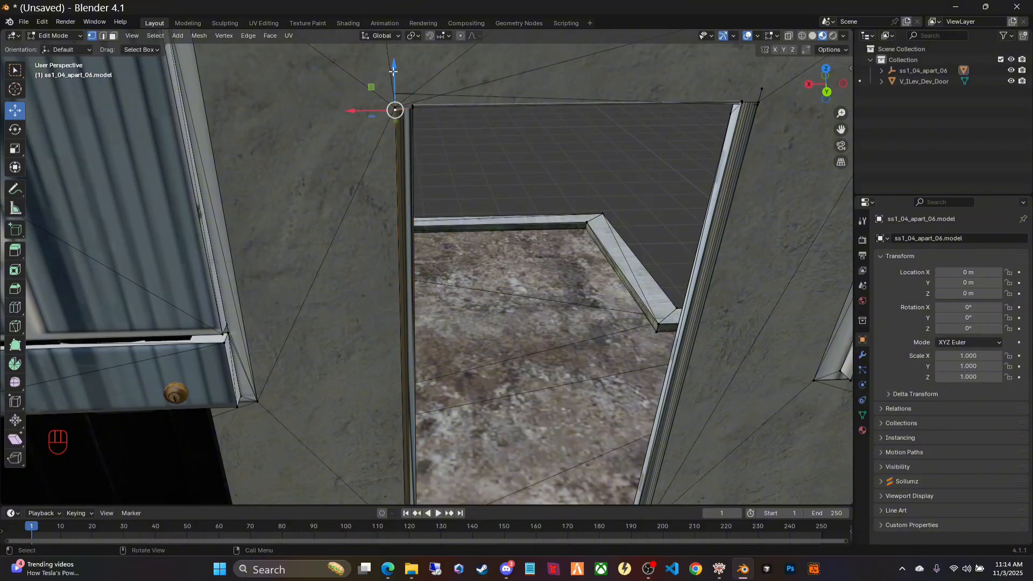
{"action": "left_click_drag", "start_coordinate": [394, 70], "coordinate": [393, 62]}
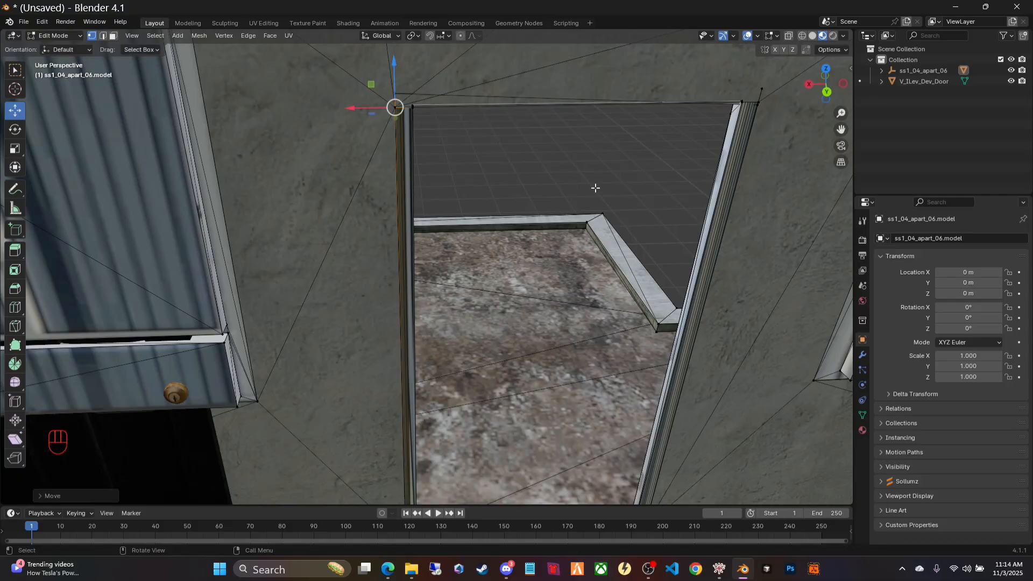
Step: Return to object mode and delete the V_ILev_Dev_Door prop beside the finished doorway
{"action": "middle_click_drag", "start_coordinate": [791, 226], "coordinate": [556, 226]}
{"action": "scroll", "coordinate": [556, 226], "scroll_direction": "down", "scroll_amount": 2}
{"action": "middle_click_drag", "start_coordinate": [522, 430], "coordinate": [510, 415]}
{"action": "left_click_drag", "start_coordinate": [842, 128], "coordinate": [979, 143]}
{"action": "scroll", "coordinate": [341, 372], "scroll_direction": "down", "scroll_amount": 4}
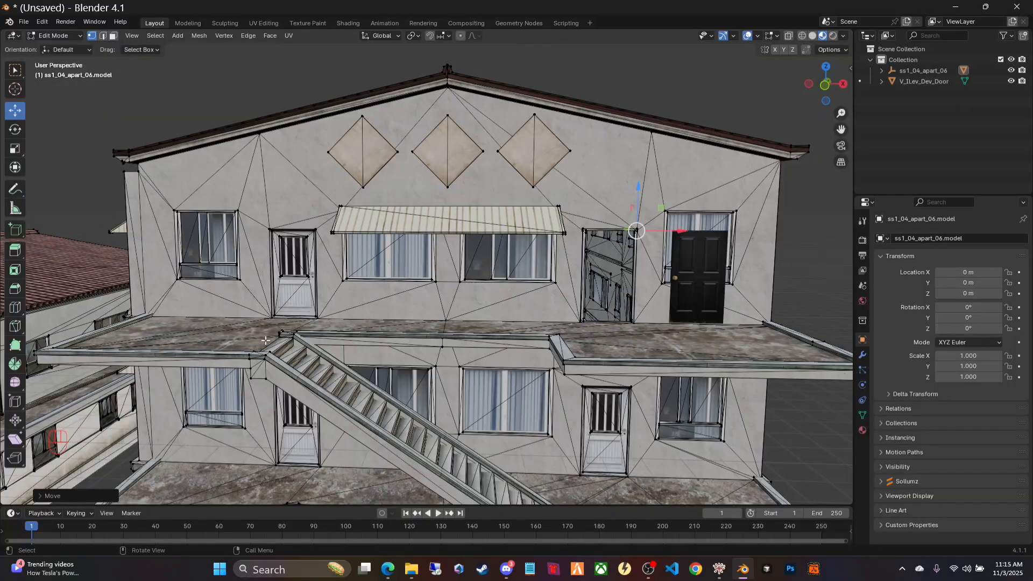
{"action": "scroll", "coordinate": [311, 372], "scroll_direction": "up", "scroll_amount": 3}
{"action": "scroll", "coordinate": [374, 359], "scroll_direction": "down", "scroll_amount": 3}
{"action": "key", "text": "Tab"}
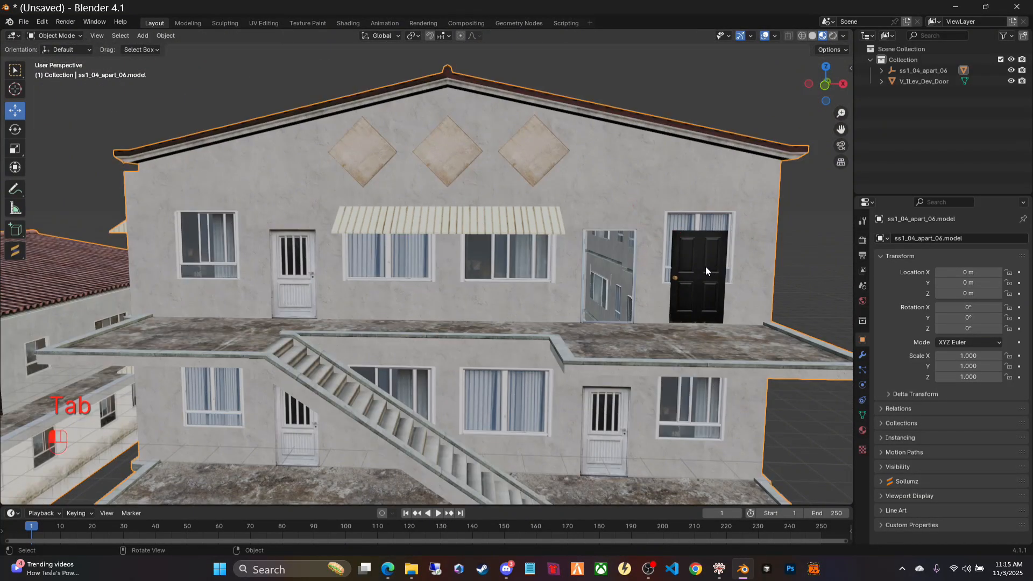
{"action": "left_click", "coordinate": [706, 266]}
{"action": "right_click", "coordinate": [922, 80]}
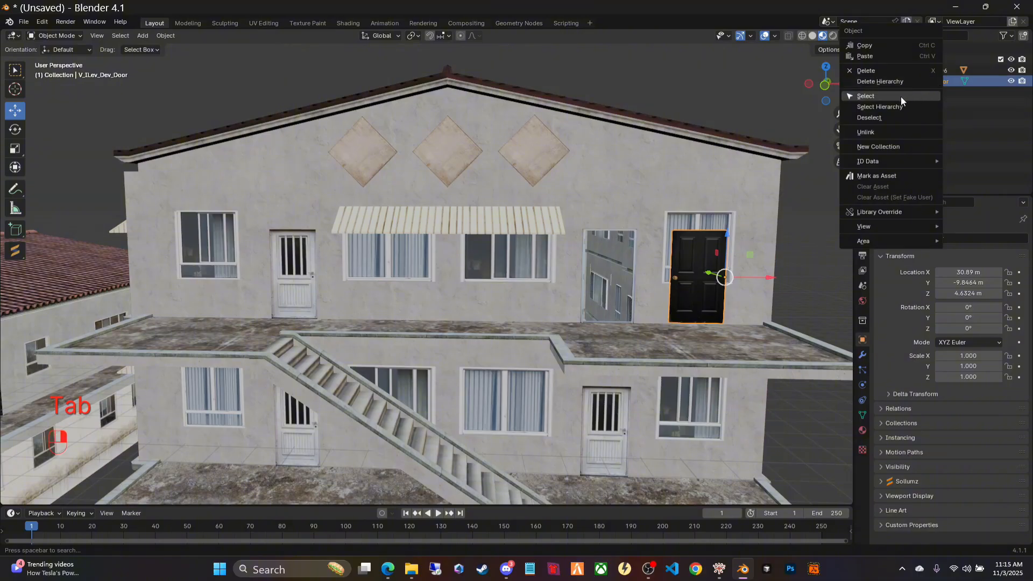
{"action": "left_click", "coordinate": [870, 79]}
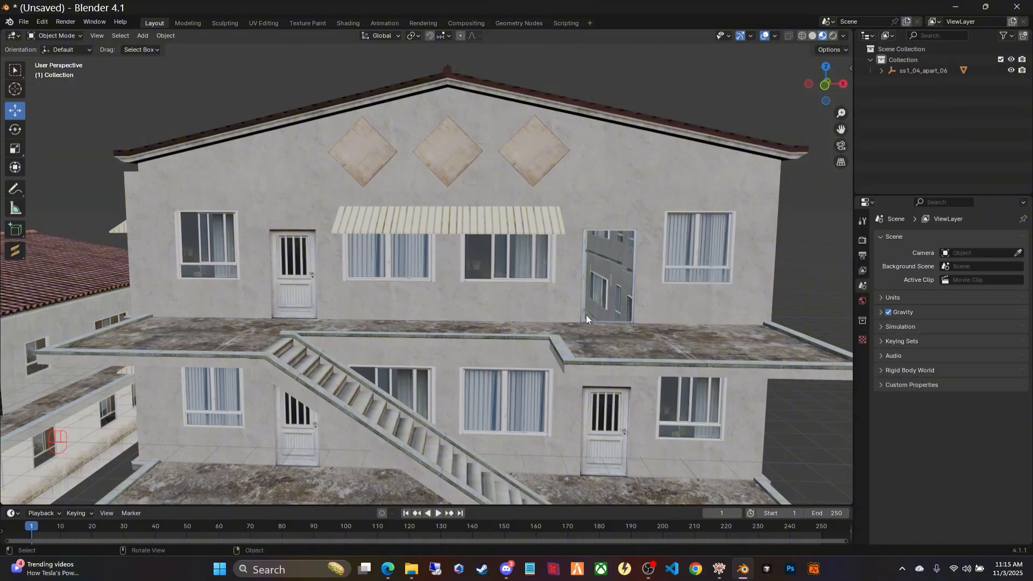
Step: Import the prop_bh1_48_backdoor_r CodeWalker XML from the doors folder with Sollumz
{"action": "scroll", "coordinate": [598, 293], "scroll_direction": "down", "scroll_amount": 6}
{"action": "scroll", "coordinate": [634, 339], "scroll_direction": "up", "scroll_amount": 2}
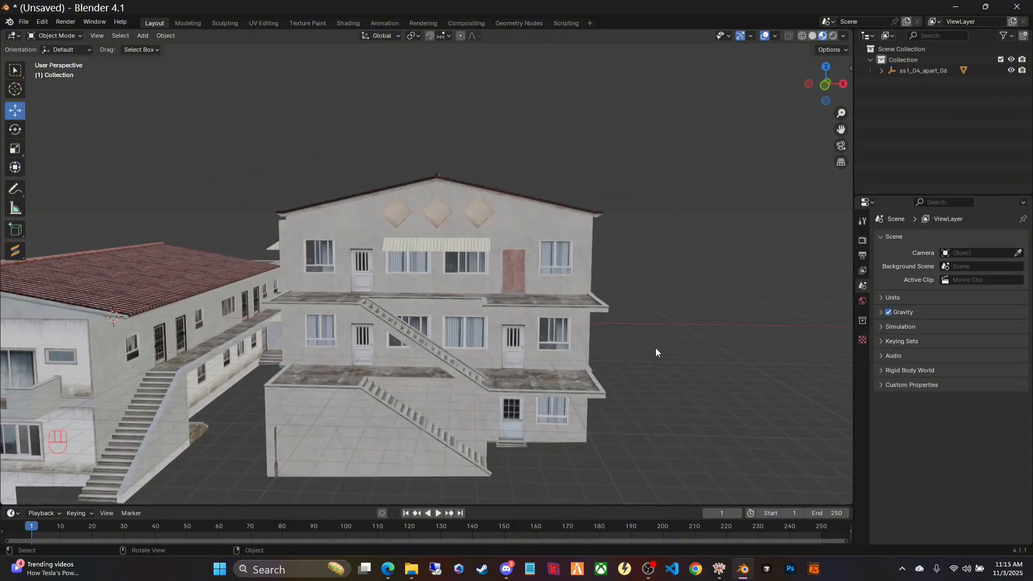
{"action": "key", "text": "v"}
{"action": "left_click", "coordinate": [593, 314]}
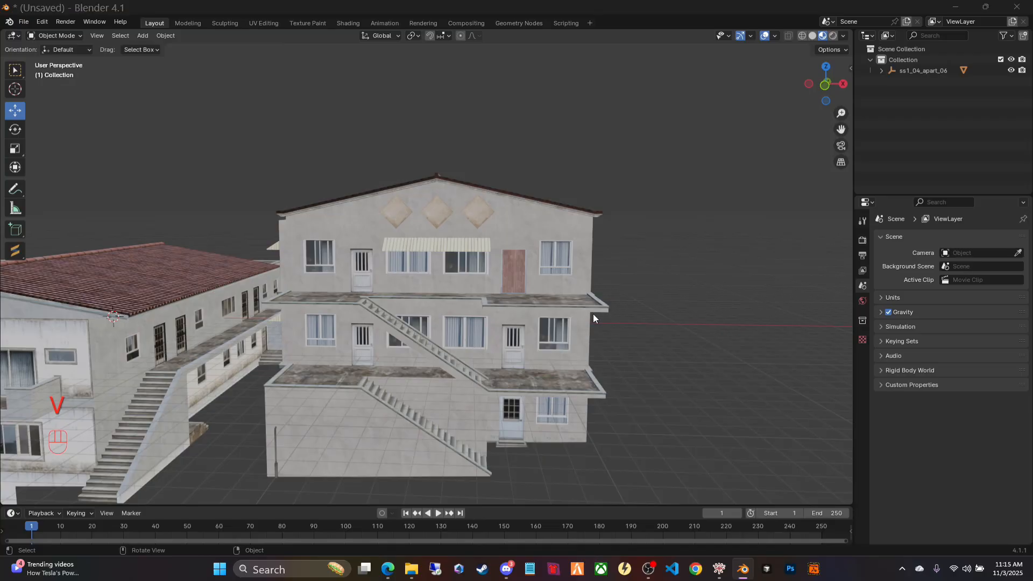
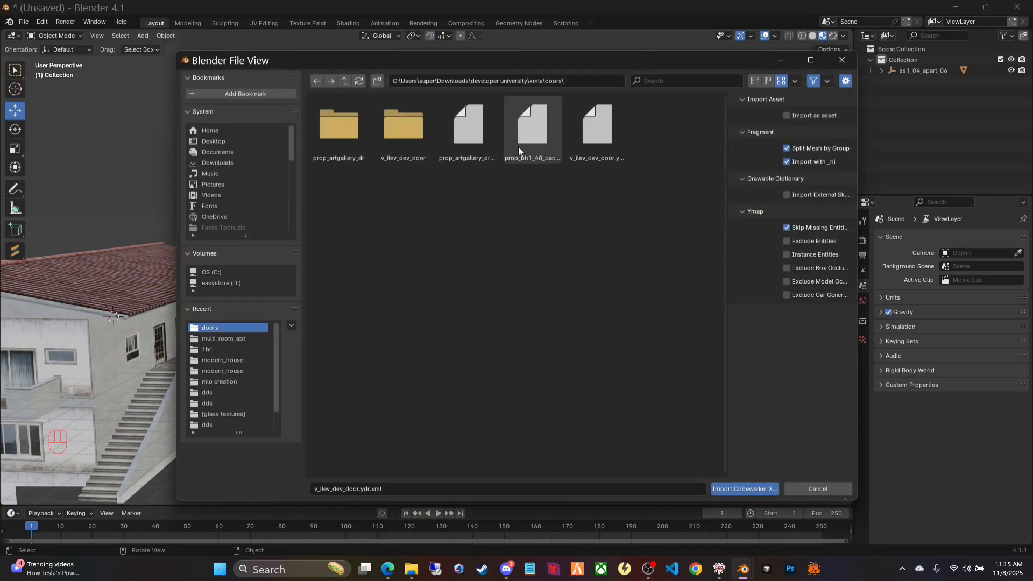
{"action": "double_click", "coordinate": [532, 140]}
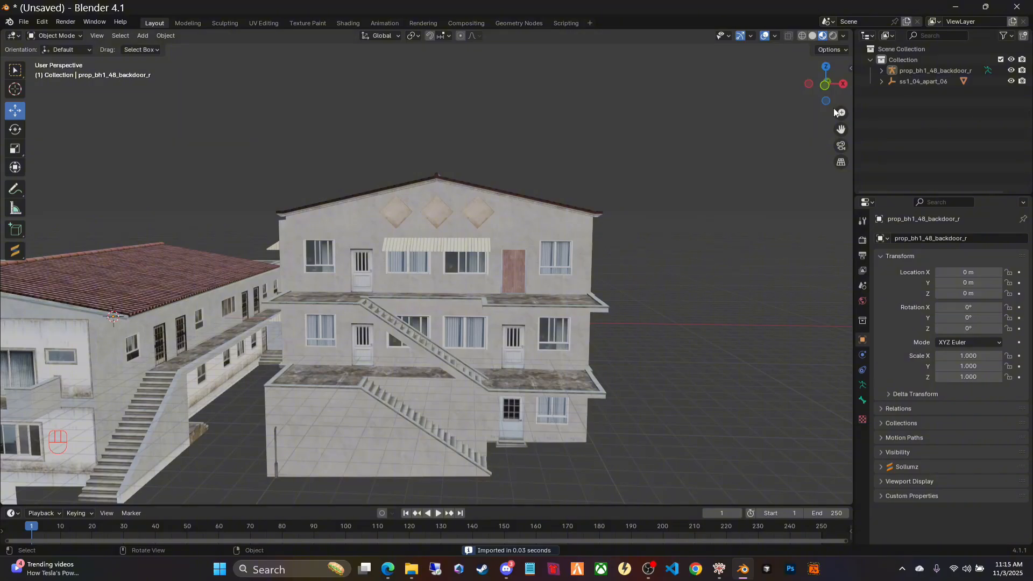
Step: Delete the imported back door's skeleton and its collision object, keeping only the door mesh
{"action": "left_click", "coordinate": [881, 70]}
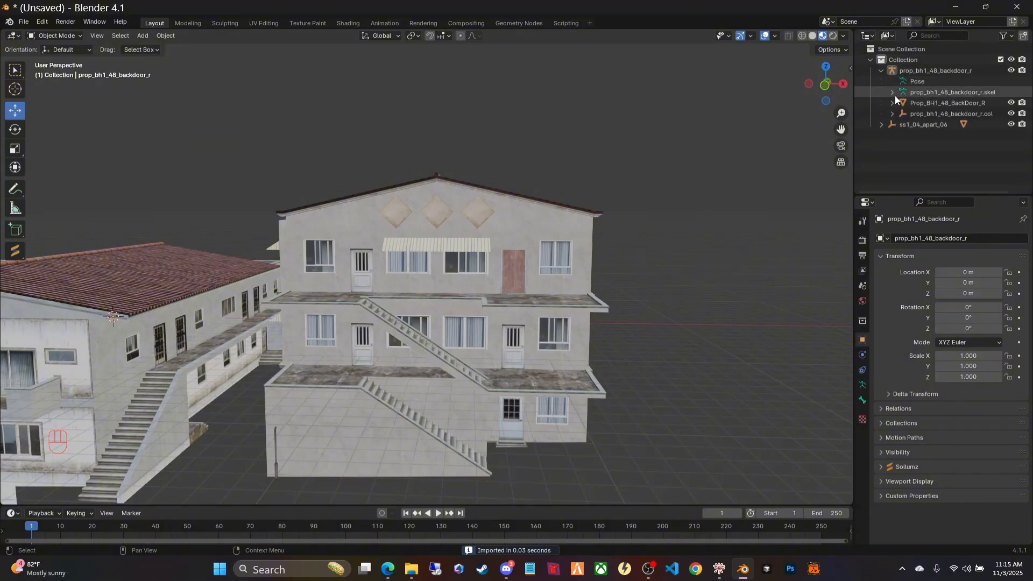
{"action": "right_click", "coordinate": [921, 94]}
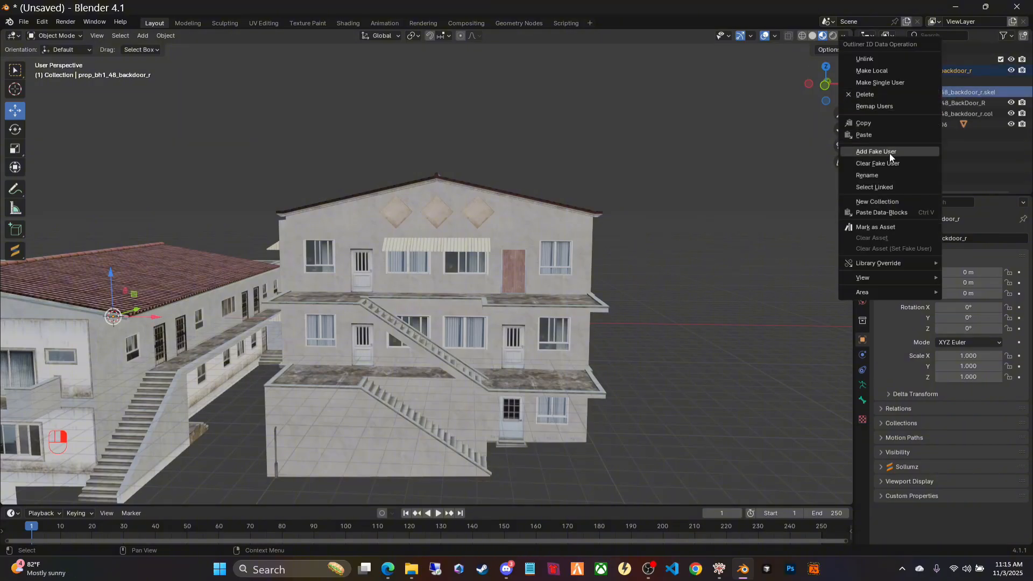
{"action": "left_click", "coordinate": [870, 91]}
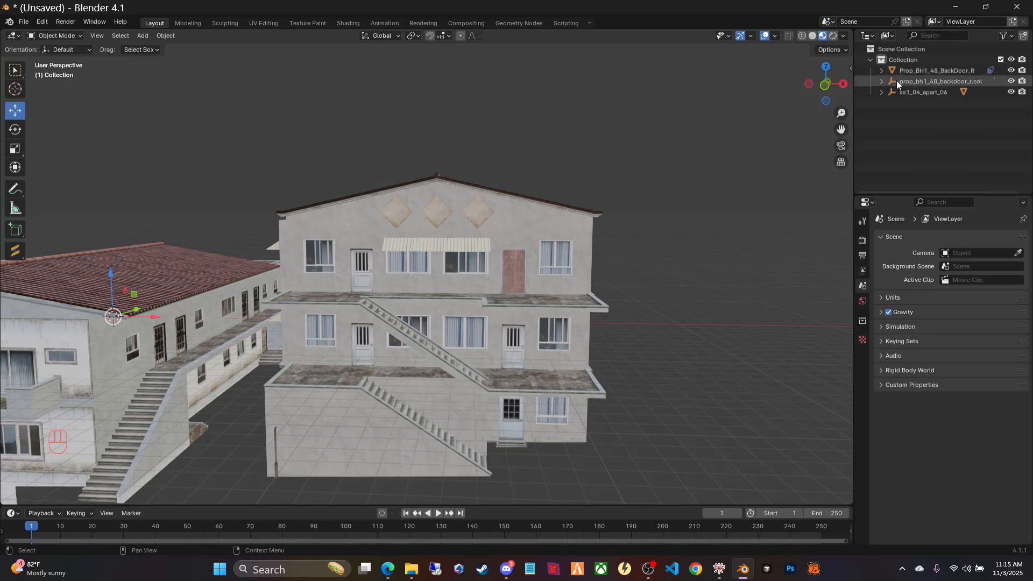
{"action": "right_click", "coordinate": [912, 80]}
{"action": "left_click", "coordinate": [892, 83]}
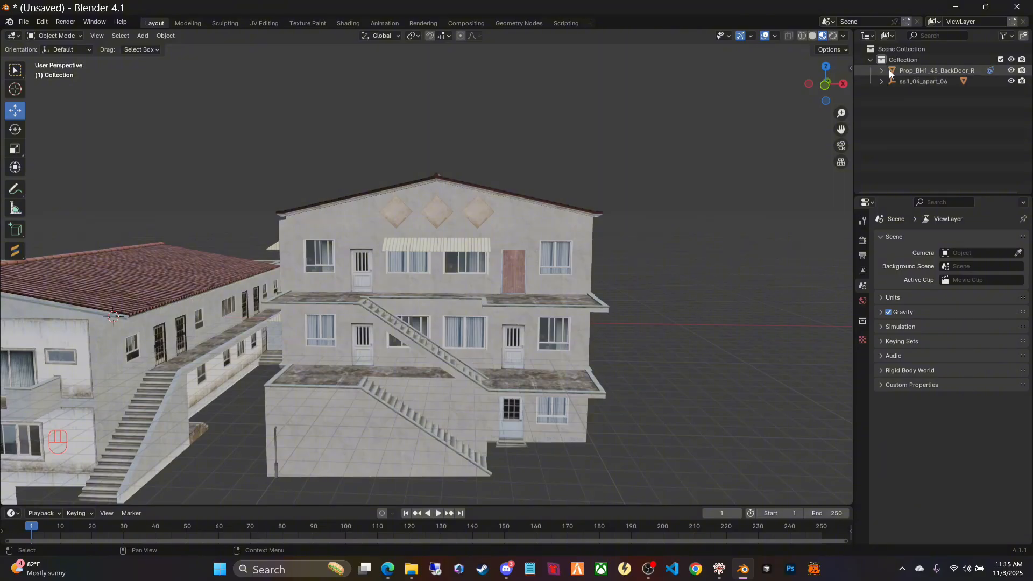
Step: Delete the constraint attached to the Prop_BH1_48_BackDoor_R mesh
{"action": "left_click", "coordinate": [881, 70]}
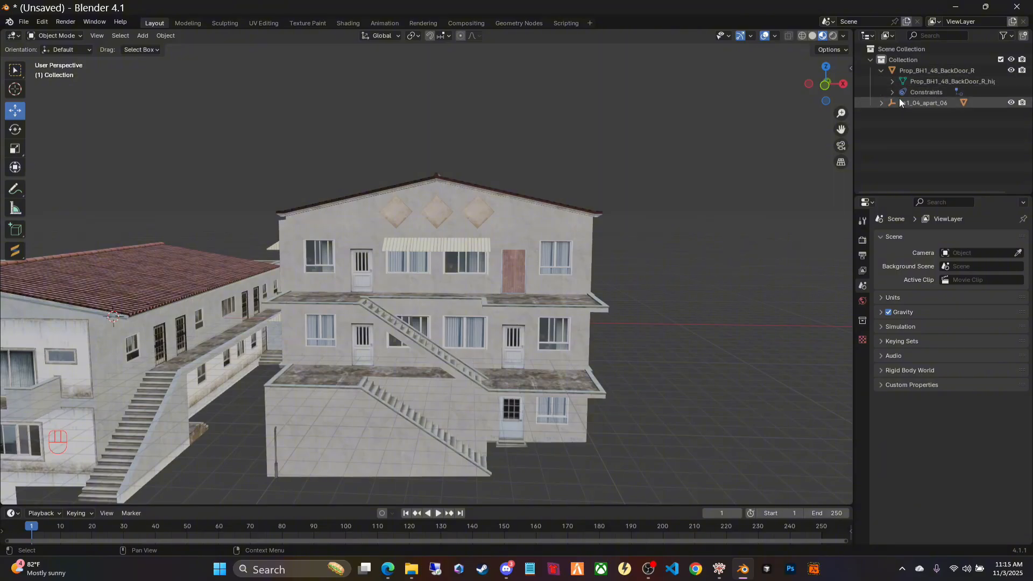
{"action": "left_click", "coordinate": [892, 92]}
{"action": "right_click", "coordinate": [936, 105]}
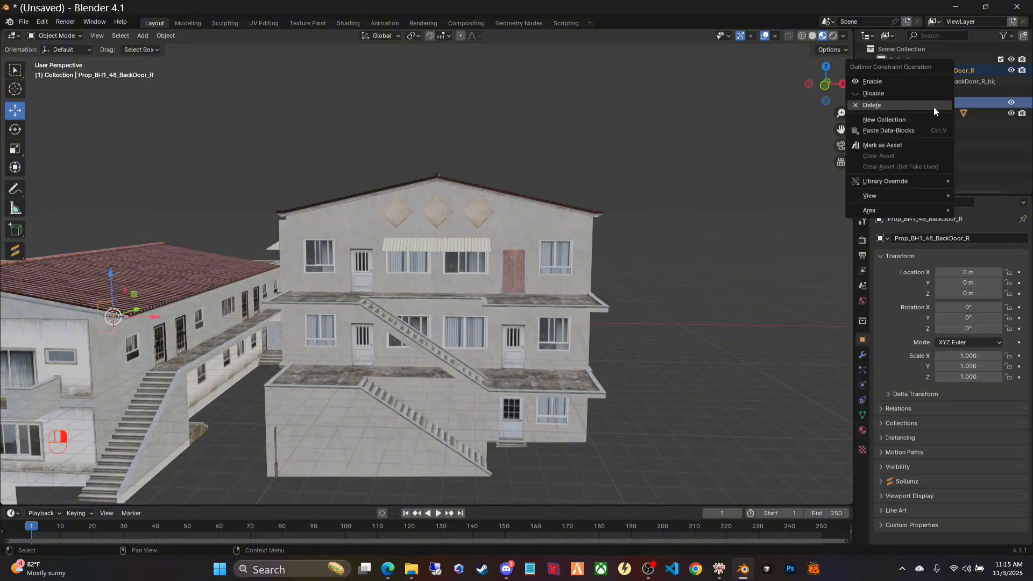
{"action": "left_click", "coordinate": [892, 105]}
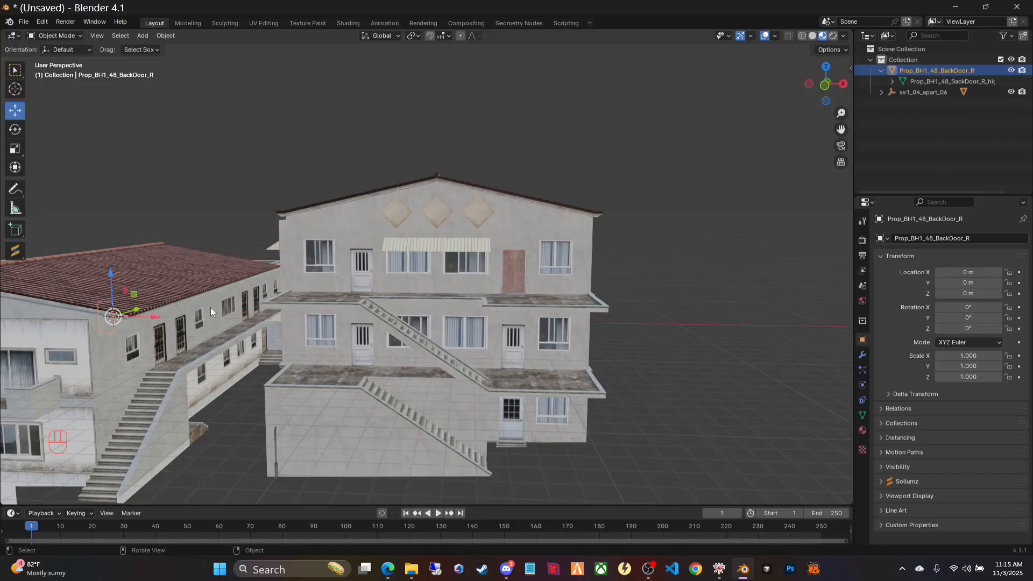
Step: Move the back door in front of the top floor's white barred door, at about X 20.9, Y -10.3, Z 4.66 m
{"action": "left_click_drag", "start_coordinate": [156, 317], "coordinate": [435, 315]}
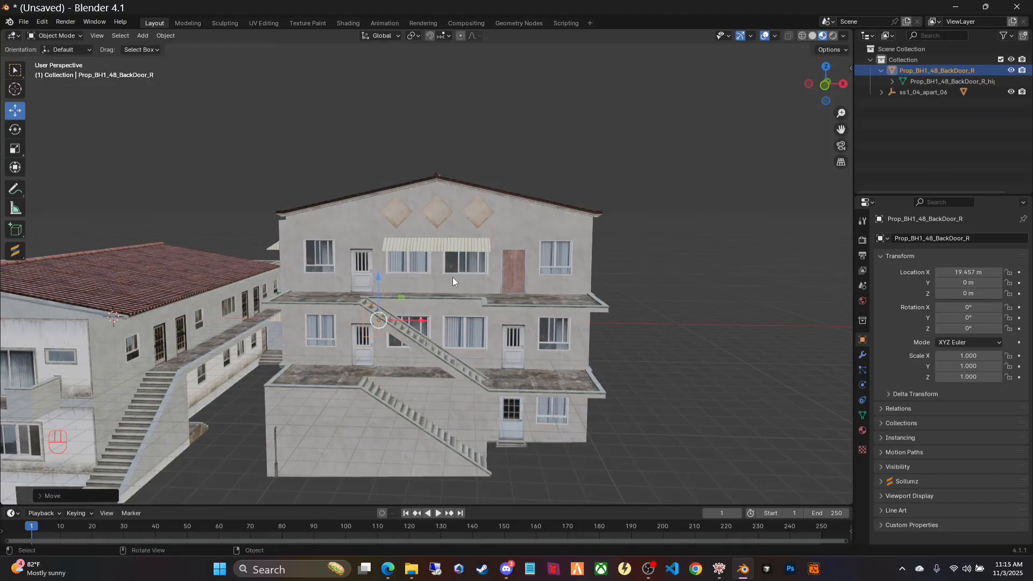
{"action": "scroll", "coordinate": [450, 275], "scroll_direction": "up", "scroll_amount": 7}
{"action": "scroll", "coordinate": [450, 275], "scroll_direction": "up", "scroll_amount": 2}
{"action": "middle_click_drag", "start_coordinate": [545, 265], "coordinate": [590, 258]}
{"action": "left_click_drag", "start_coordinate": [546, 251], "coordinate": [206, 165]}
{"action": "left_click_drag", "start_coordinate": [249, 192], "coordinate": [294, 362]}
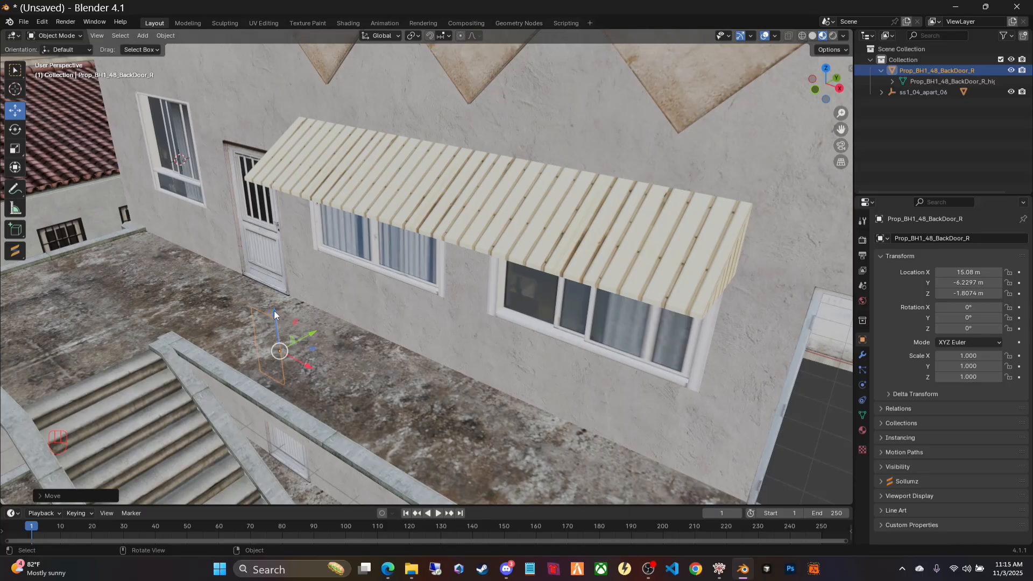
{"action": "left_click_drag", "start_coordinate": [274, 311], "coordinate": [264, 199]}
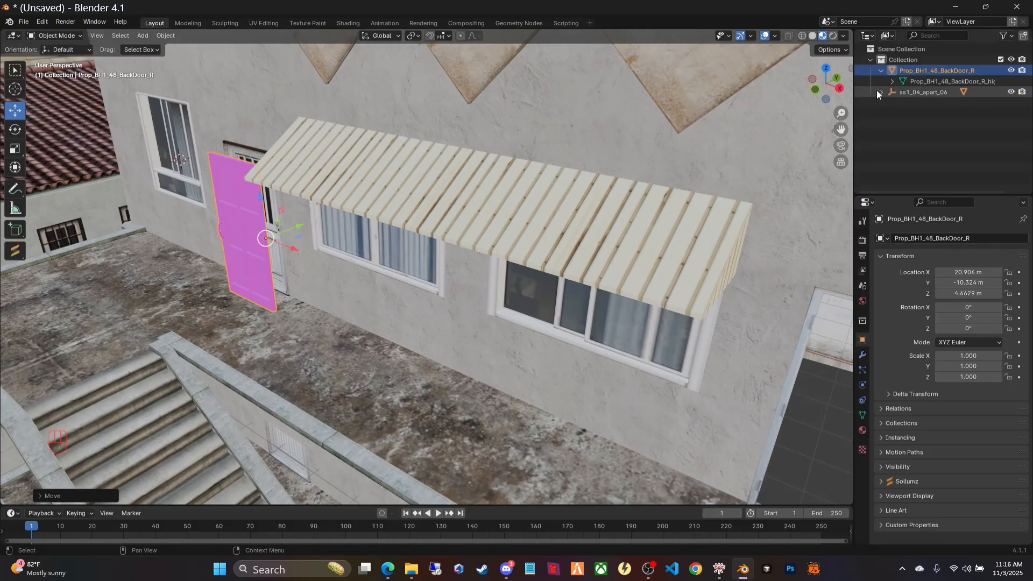
Step: List the back door mesh's materials with their names readable, and examine the placed door from the front and side
{"action": "left_click", "coordinate": [892, 81]}
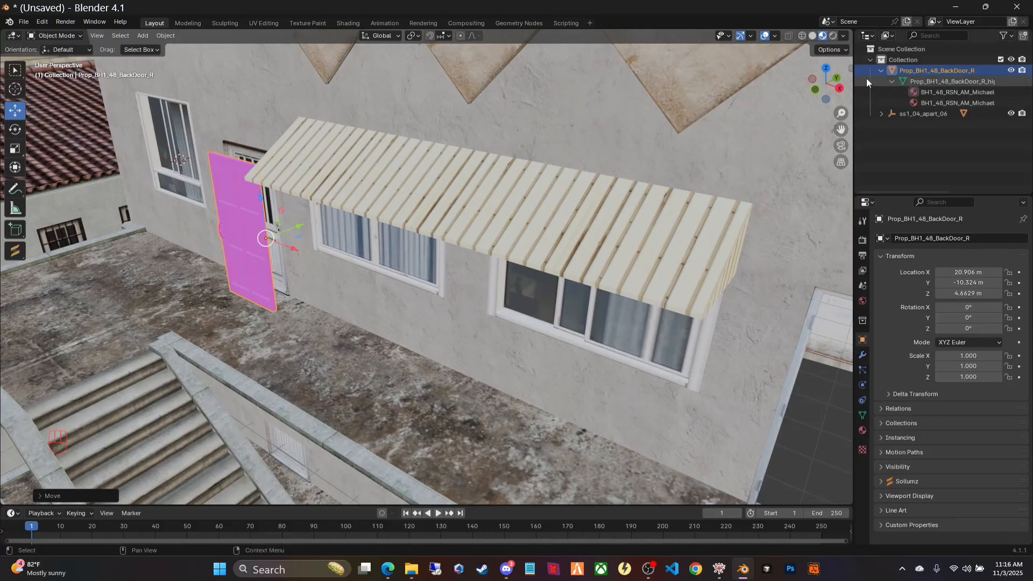
{"action": "left_click_drag", "start_coordinate": [855, 86], "coordinate": [835, 99]}
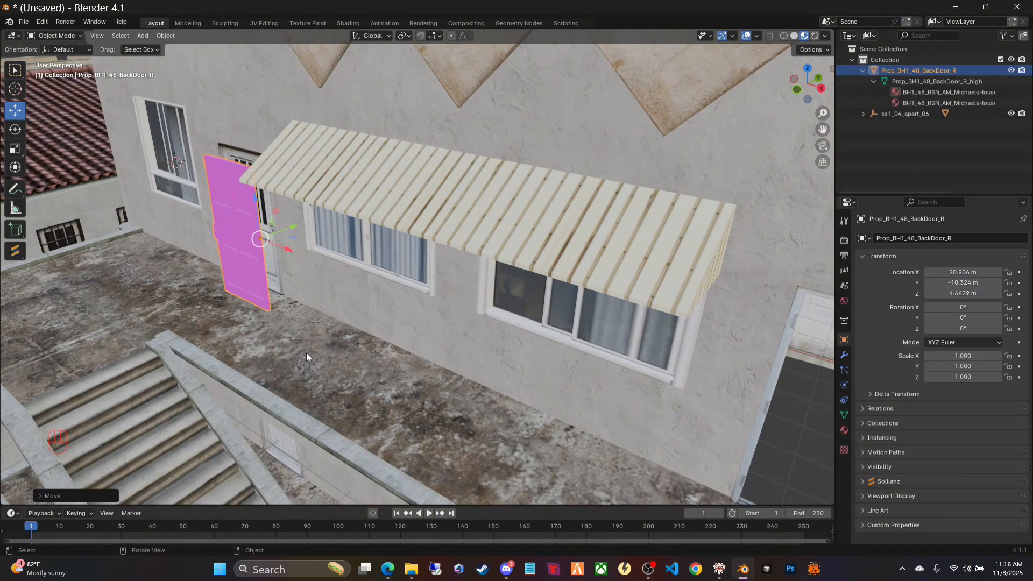
{"action": "scroll", "coordinate": [305, 353], "scroll_direction": "up", "scroll_amount": 3}
{"action": "middle_click_drag", "start_coordinate": [298, 355], "coordinate": [350, 284]}
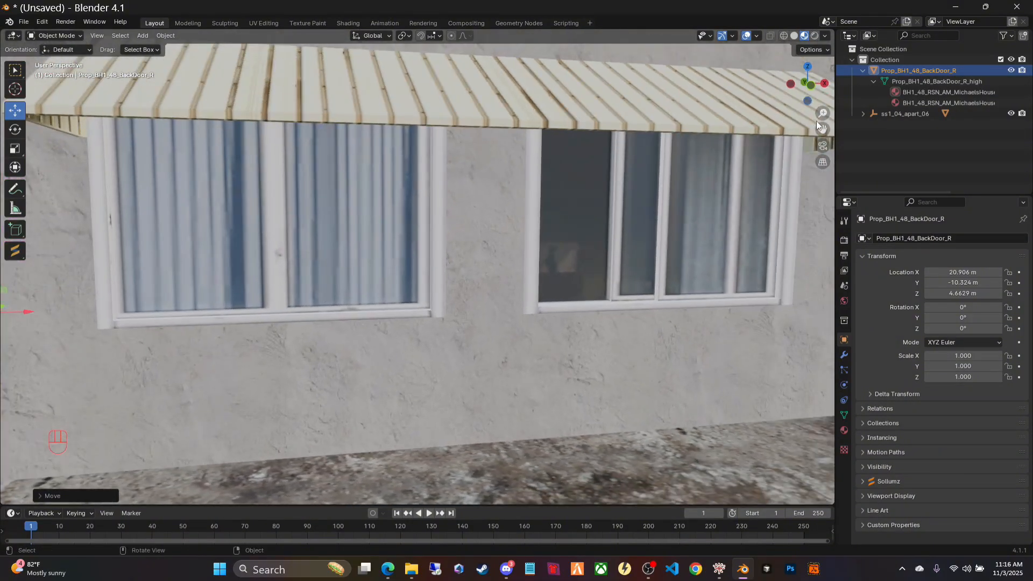
{"action": "left_click_drag", "start_coordinate": [824, 131], "coordinate": [1018, 93]}
{"action": "mouse_move", "coordinate": [648, 285]}
{"action": "middle_mouse_down"}
{"action": "mouse_move", "coordinate": [623, 308]}
{"action": "mouse_move", "coordinate": [535, 295]}
{"action": "mouse_move", "coordinate": [653, 276]}
{"action": "mouse_move", "coordinate": [651, 289]}
{"action": "middle_mouse_up"}
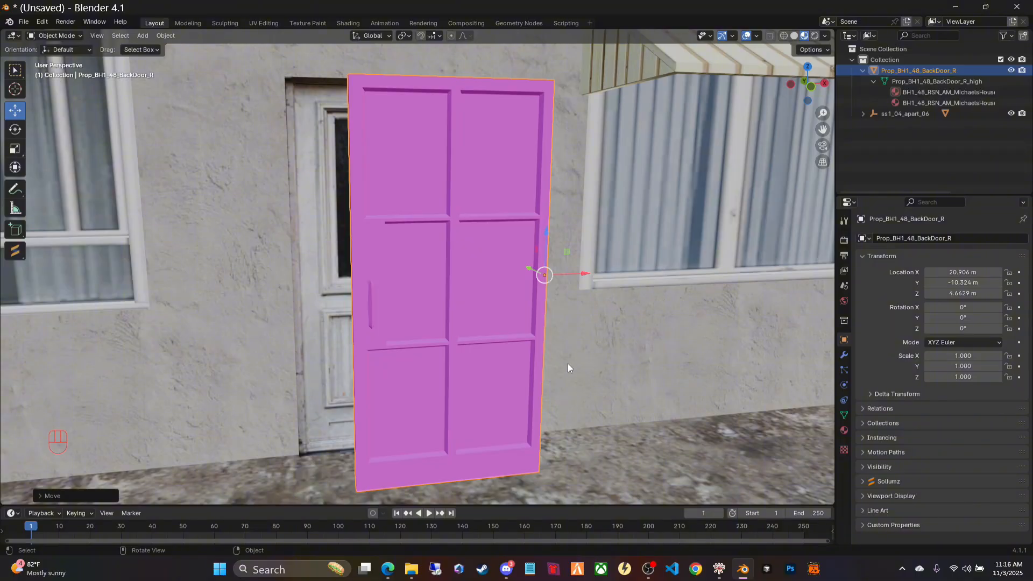
{"action": "middle_click_drag", "start_coordinate": [567, 363], "coordinate": [634, 365]}
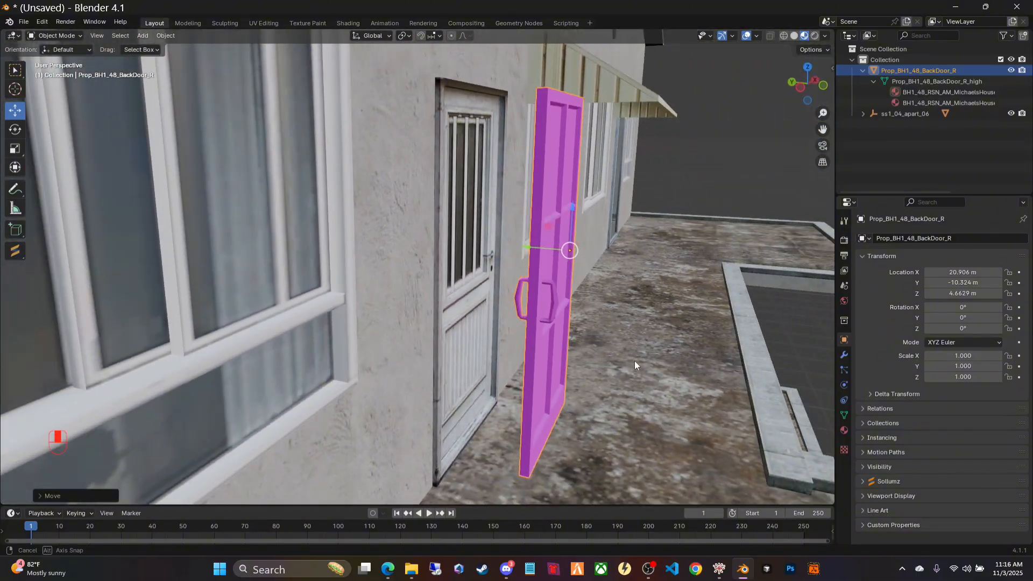
Step: Switch to CodeWalker's RPF Explorer and open prop_bh1_48_backdoor_r.ydr in the model viewer
{"action": "left_click", "coordinate": [719, 569]}
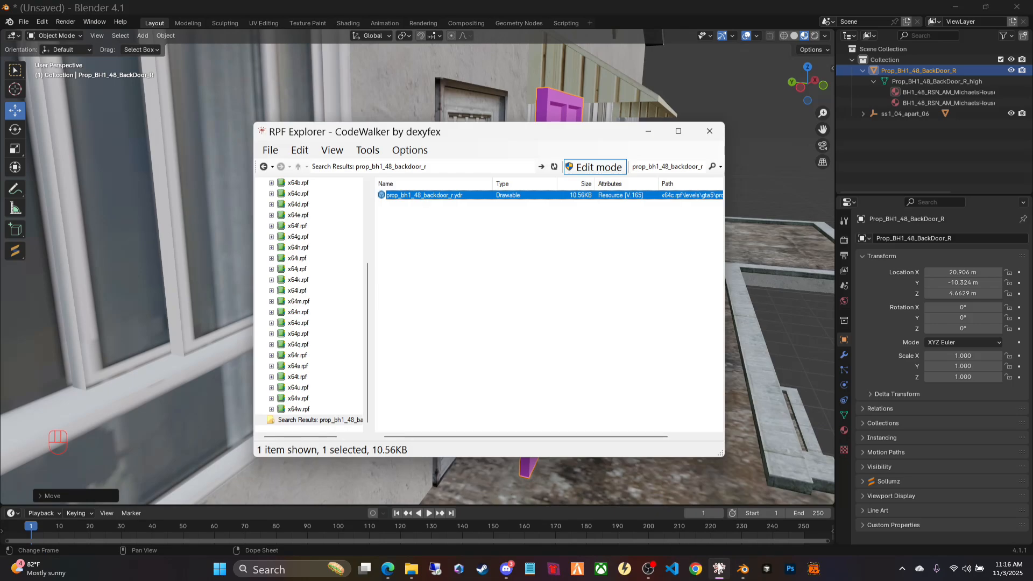
{"action": "double_click", "coordinate": [439, 196]}
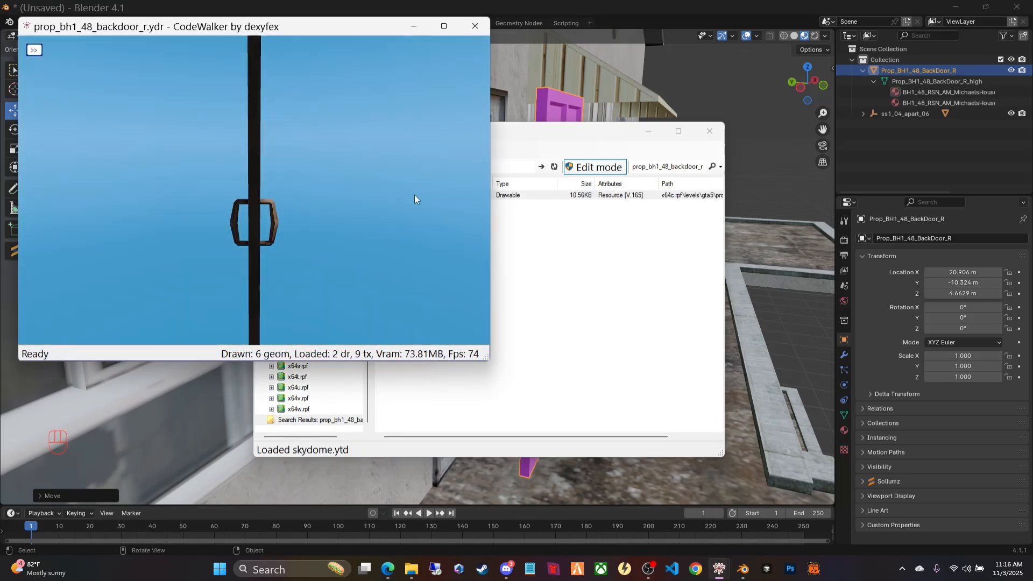
Step: Inspect the back door model prop_bh1_48_backdoor_r in the CodeWalker preview, close it, and return to Blender
{"action": "left_click_drag", "start_coordinate": [384, 164], "coordinate": [429, 5]}
{"action": "scroll", "coordinate": [273, 169], "scroll_direction": "up", "scroll_amount": 3}
{"action": "left_click", "coordinate": [474, 26]}
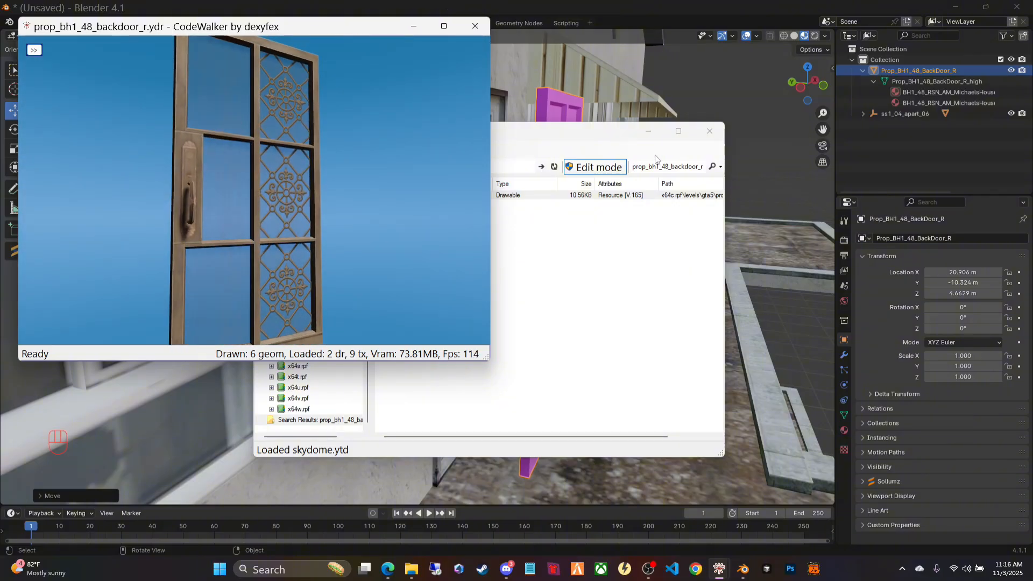
{"action": "left_click", "coordinate": [648, 131]}
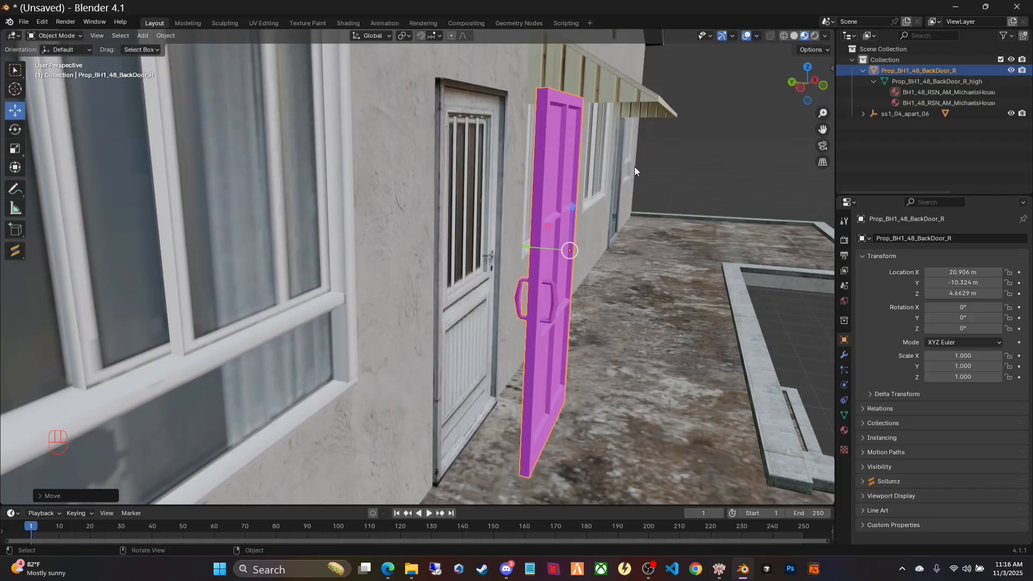
Step: Move the back door prop along Y into the wall's doorway, to a Y location of about -9.84 m
{"action": "middle_click_drag", "start_coordinate": [634, 167], "coordinate": [580, 233]}
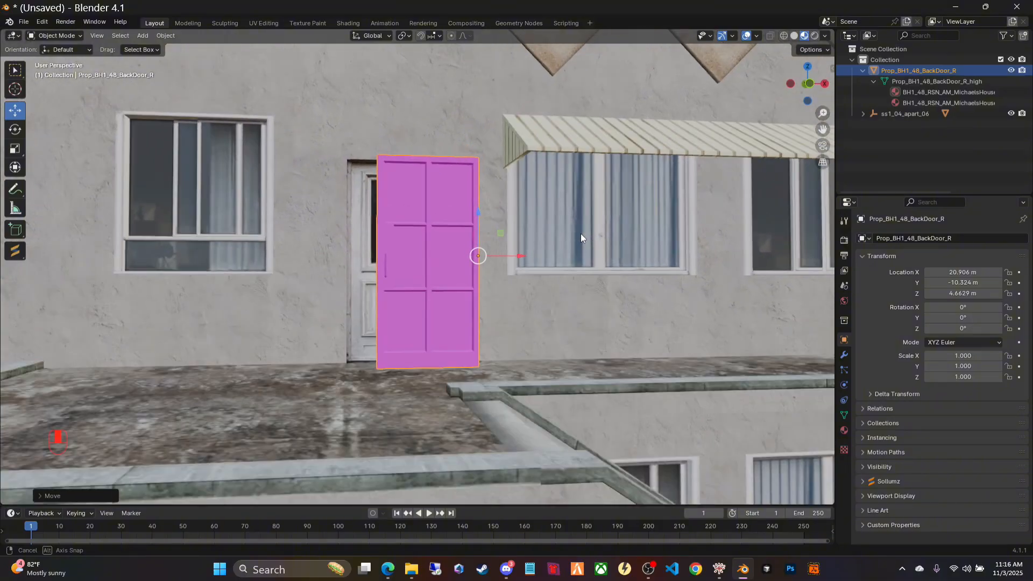
{"action": "scroll", "coordinate": [553, 242], "scroll_direction": "up", "scroll_amount": 2}
{"action": "middle_click_drag", "start_coordinate": [495, 290], "coordinate": [599, 292]}
{"action": "left_click_drag", "start_coordinate": [469, 256], "coordinate": [429, 255]}
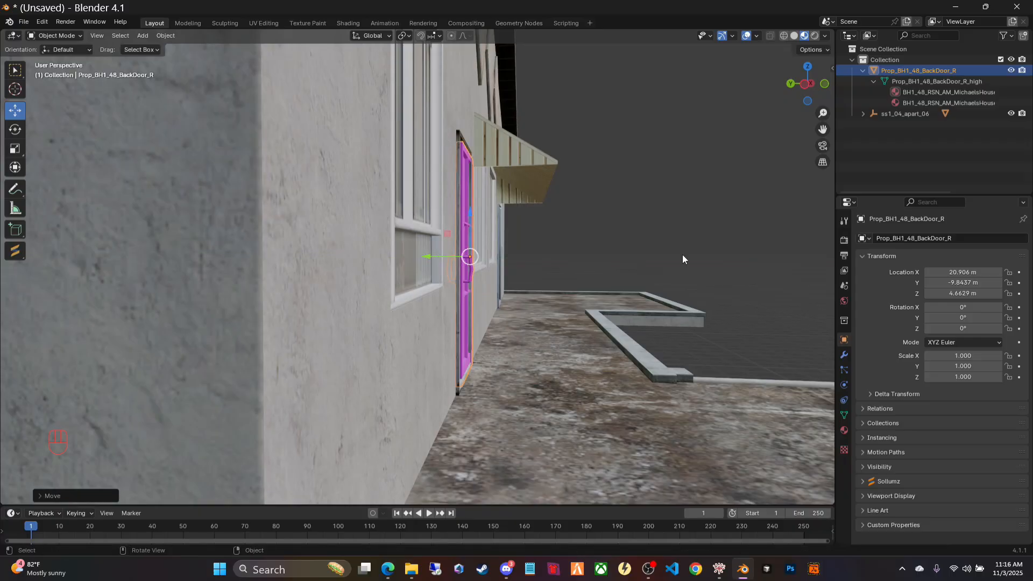
Step: Move the back door prop along X to about 20.64 m so it lines up with the doorway frame
{"action": "middle_click_drag", "start_coordinate": [682, 254], "coordinate": [441, 286]}
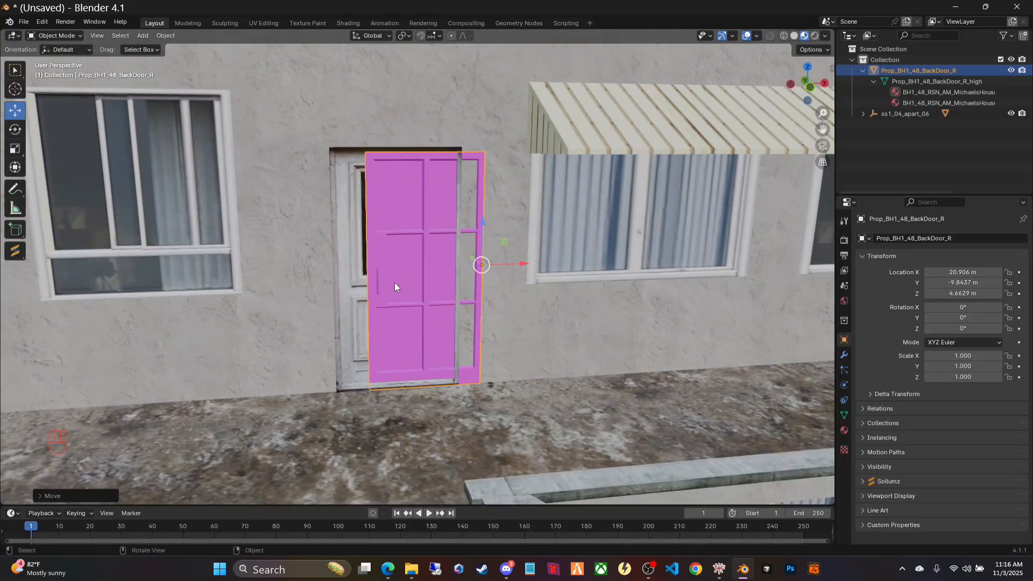
{"action": "left_click_drag", "start_coordinate": [522, 262], "coordinate": [493, 263]}
{"action": "middle_click_drag", "start_coordinate": [515, 373], "coordinate": [623, 465]}
{"action": "middle_click_drag", "start_coordinate": [622, 442], "coordinate": [540, 477]}
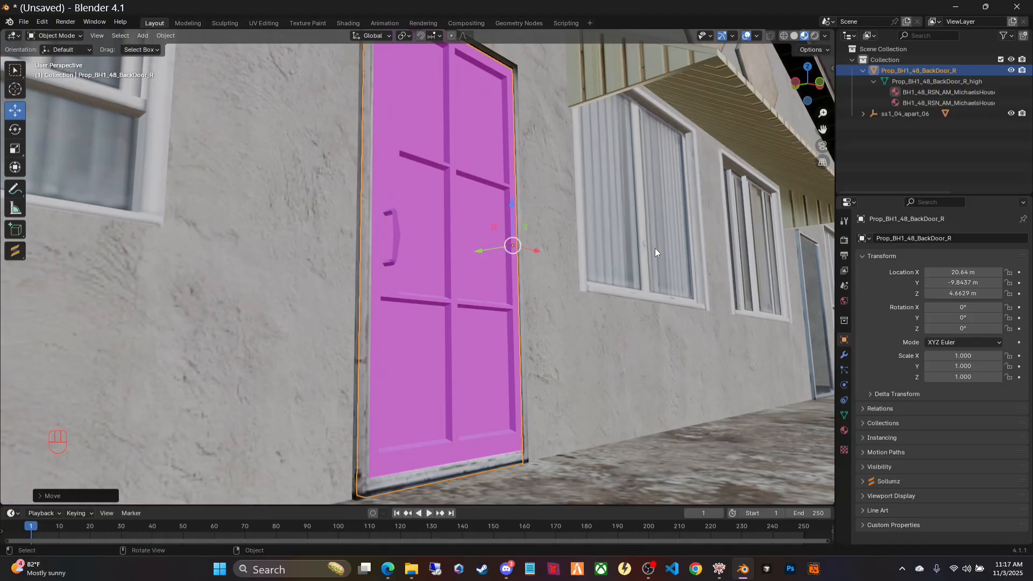
{"action": "middle_click_drag", "start_coordinate": [654, 248], "coordinate": [605, 278]}
{"action": "scroll", "coordinate": [531, 229], "scroll_direction": "down", "scroll_amount": 3}
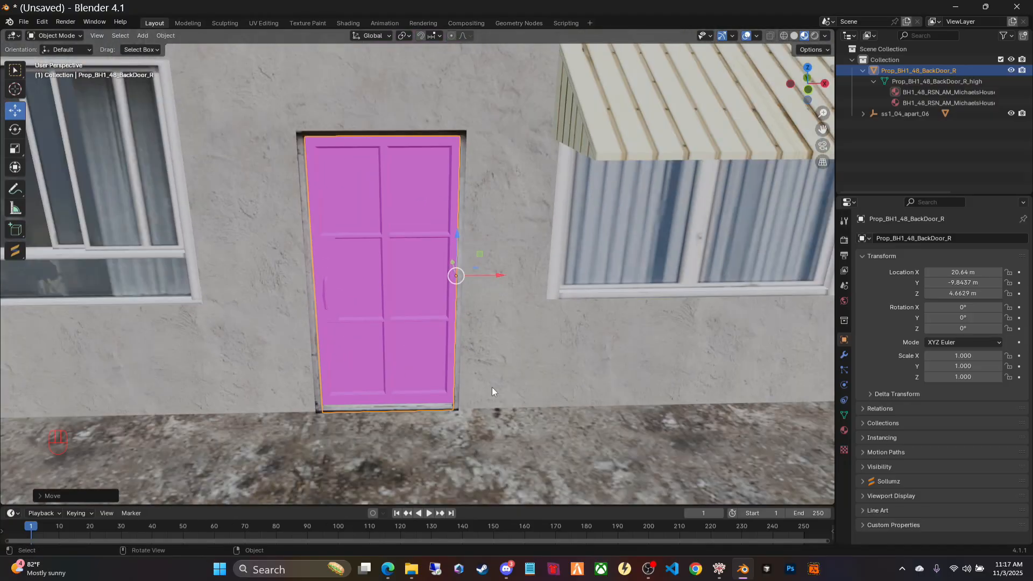
Step: In the mesh of ss1_04_apart_06.model, delete the two sill faces beneath the door
{"action": "left_click", "coordinate": [512, 220]}
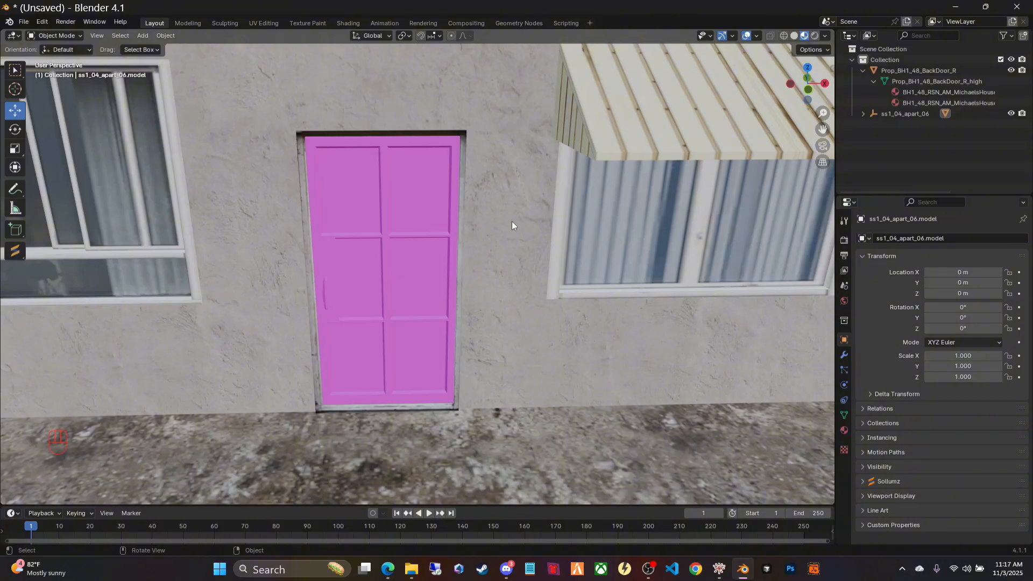
{"action": "key", "text": "Tab"}
{"action": "middle_click_drag", "start_coordinate": [456, 441], "coordinate": [392, 464]}
{"action": "scroll", "coordinate": [392, 464], "scroll_direction": "up", "scroll_amount": 2}
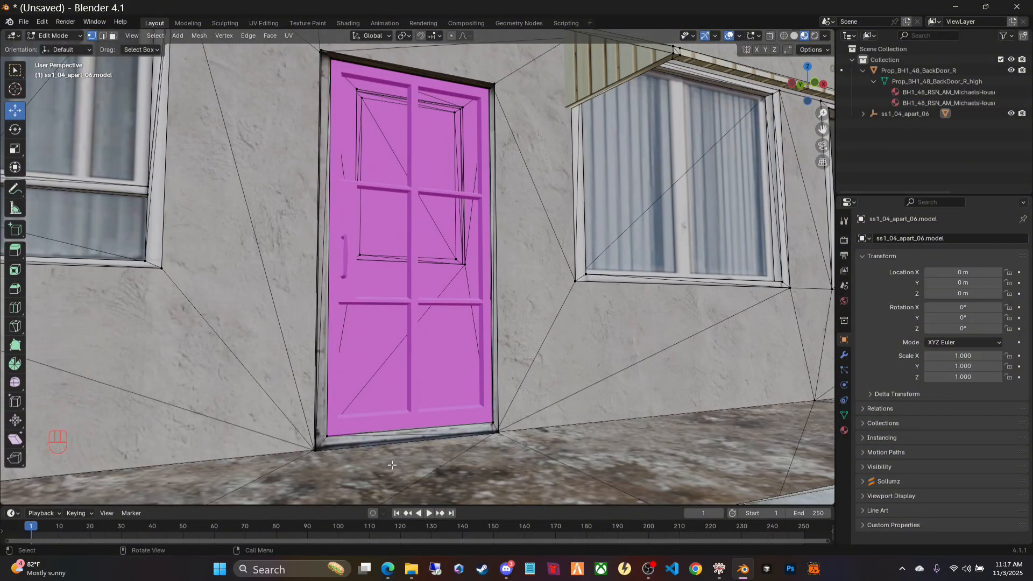
{"action": "scroll", "coordinate": [391, 465], "scroll_direction": "up", "scroll_amount": 2}
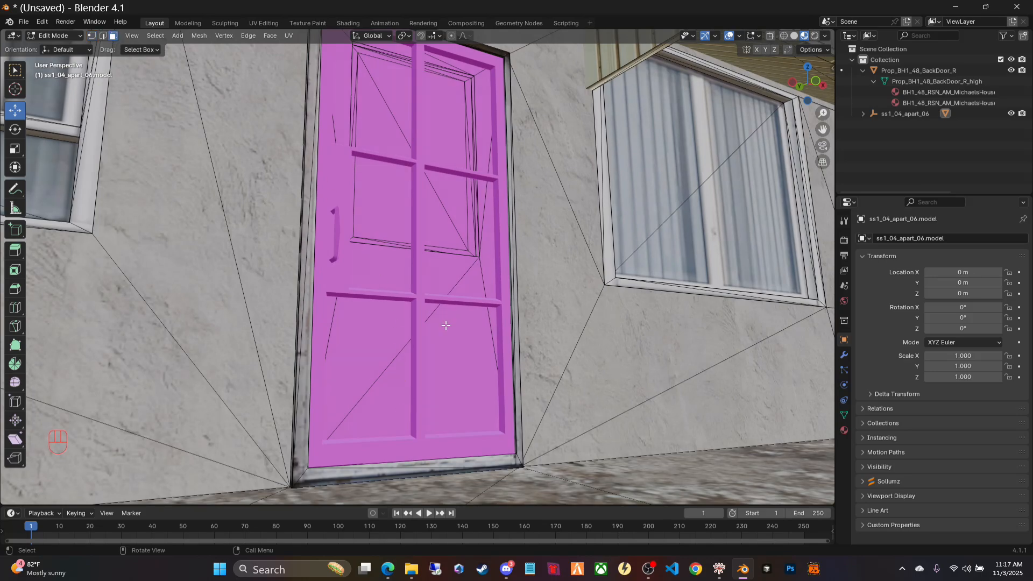
{"action": "left_click", "coordinate": [452, 465]}
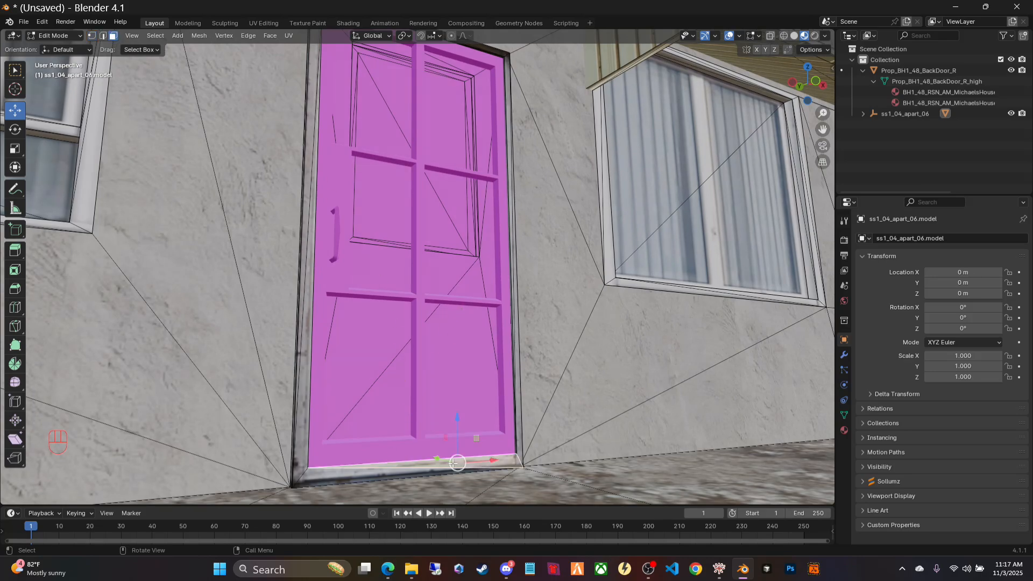
{"action": "left_click", "coordinate": [346, 477], "text": "shift"}
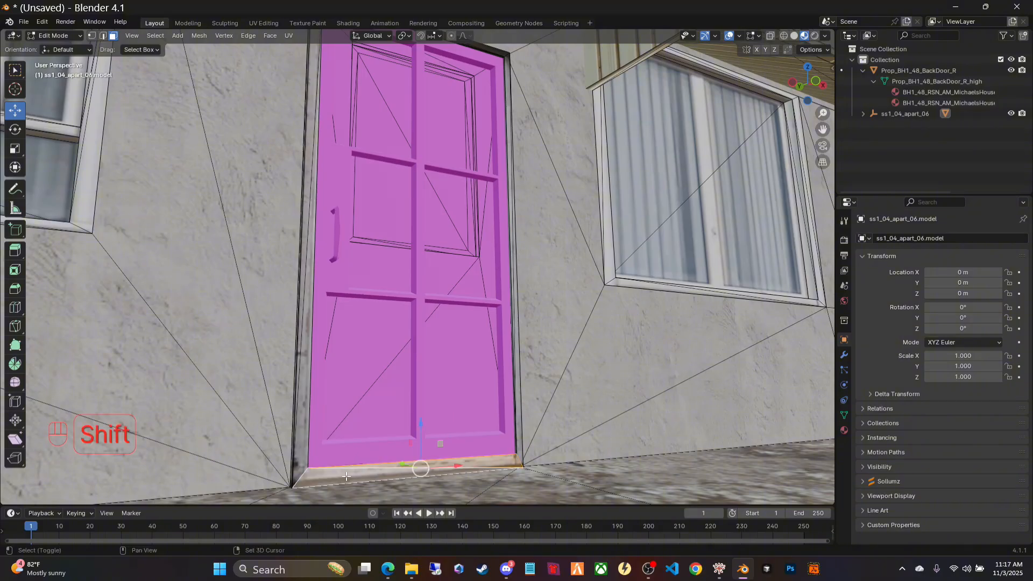
{"action": "key", "text": "x"}
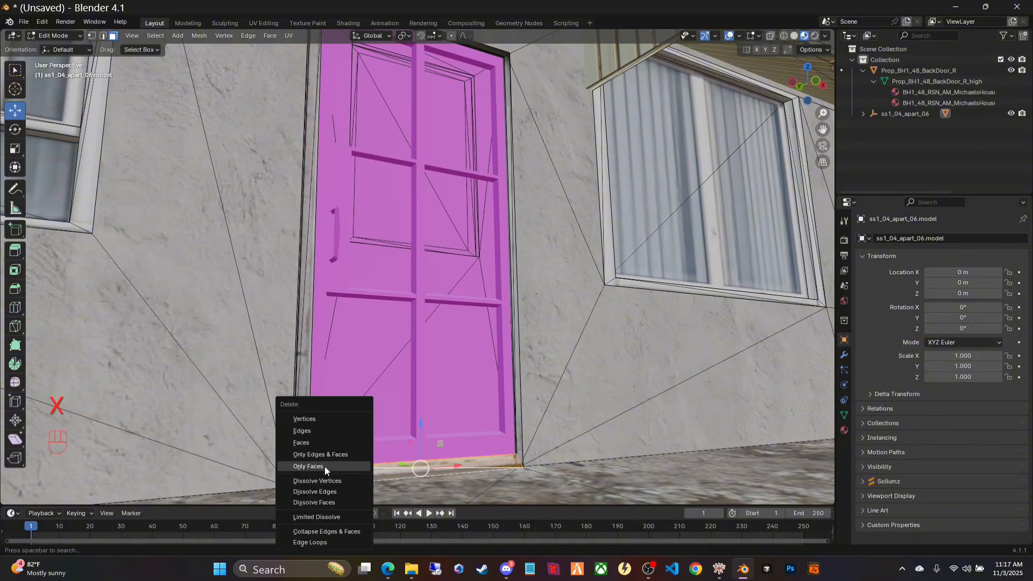
{"action": "left_click", "coordinate": [309, 442]}
{"action": "middle_click_drag", "start_coordinate": [396, 492], "coordinate": [352, 488]}
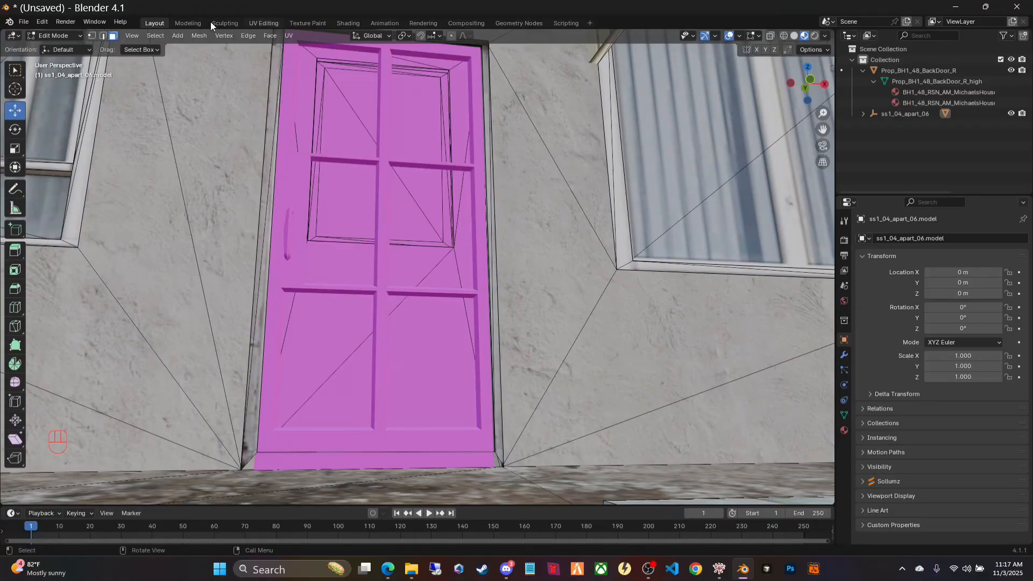
Step: Lower the two bottom inner corner vertices of the doorway to ground level
{"action": "left_click", "coordinate": [91, 35]}
{"action": "left_click", "coordinate": [259, 453]}
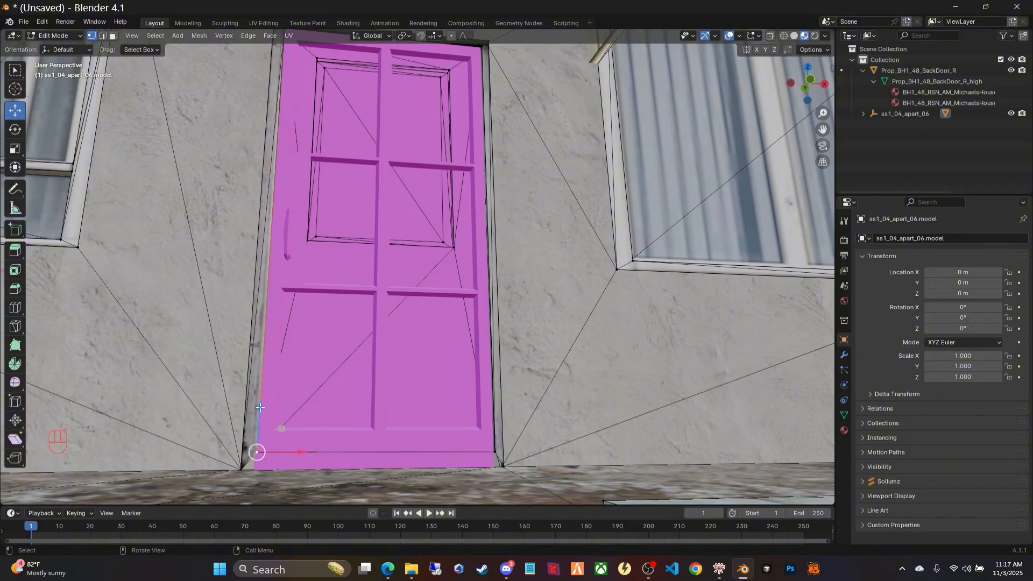
{"action": "left_click_drag", "start_coordinate": [260, 407], "coordinate": [261, 427]}
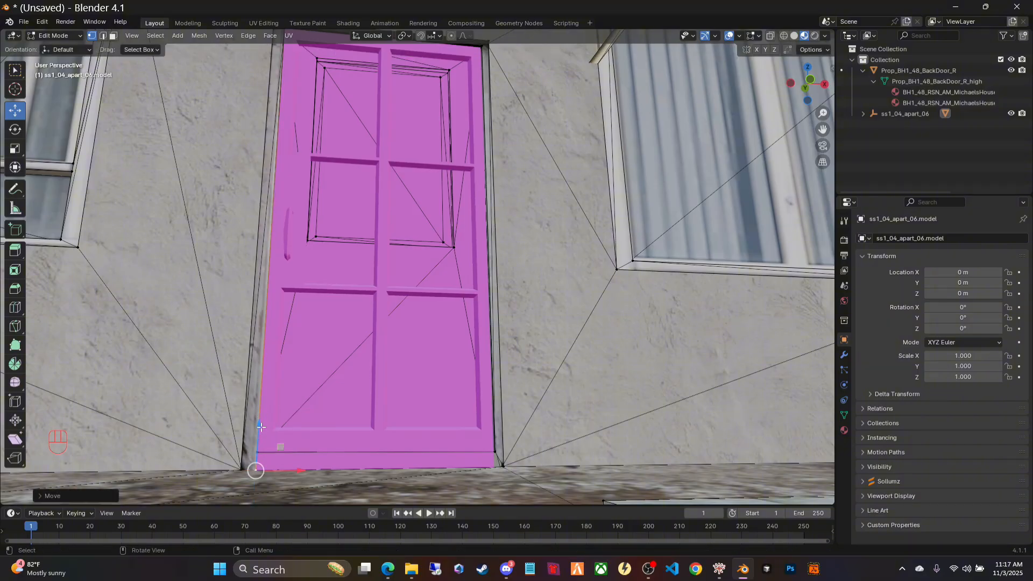
{"action": "left_click", "coordinate": [494, 452]}
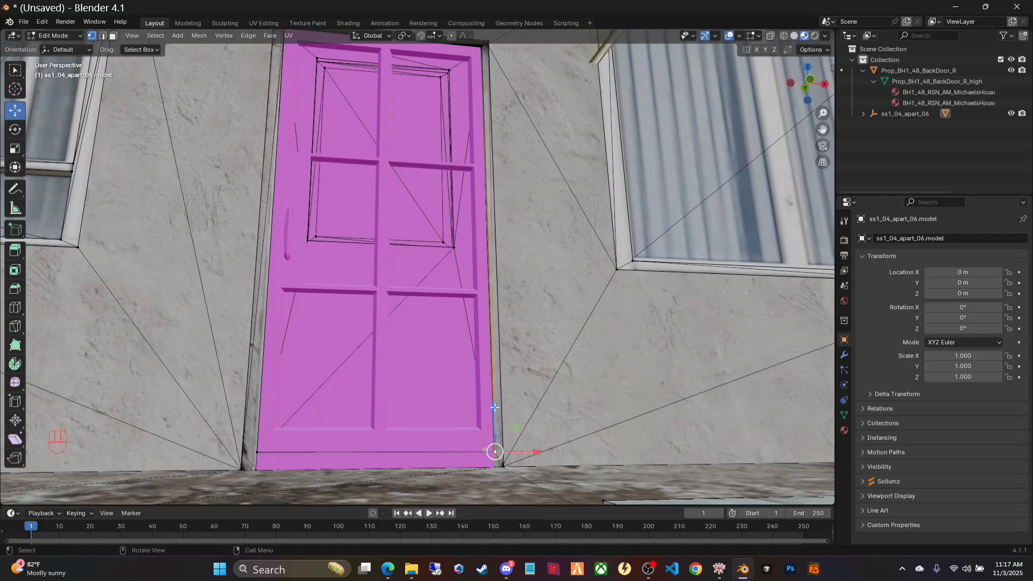
{"action": "left_click_drag", "start_coordinate": [494, 408], "coordinate": [494, 423]}
{"action": "middle_click_drag", "start_coordinate": [530, 334], "coordinate": [549, 324]}
{"action": "scroll", "coordinate": [597, 364], "scroll_direction": "down", "scroll_amount": 3}
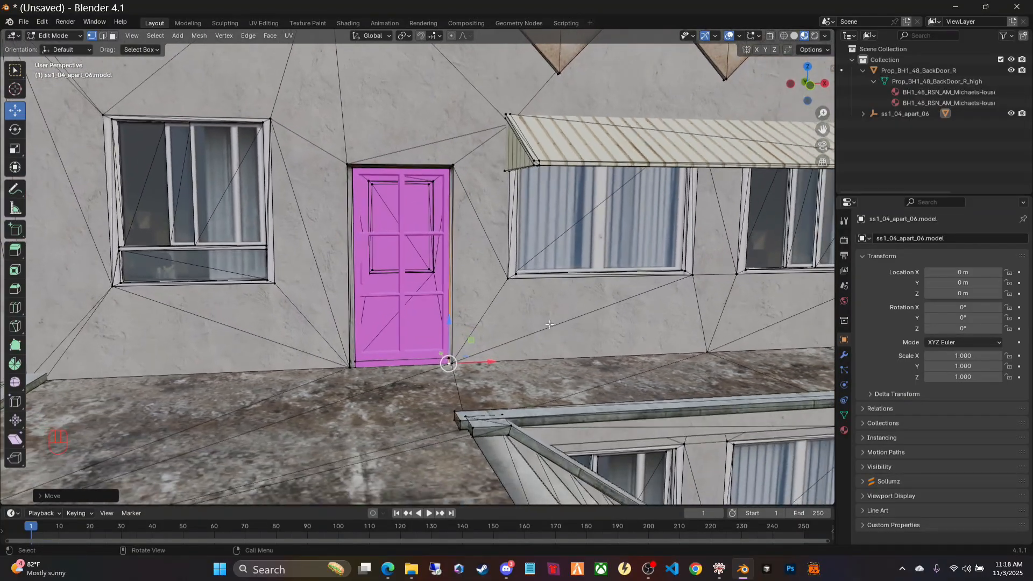
Step: Move the back door prop out of the doorway along X to about 22.07 m
{"action": "key", "text": "Tab"}
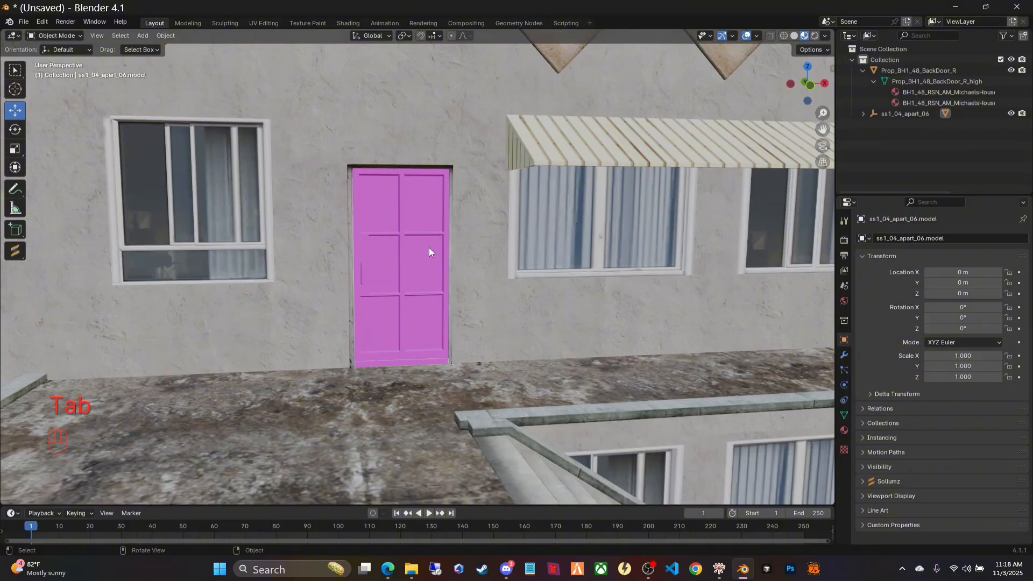
{"action": "left_click", "coordinate": [413, 254]}
{"action": "left_click_drag", "start_coordinate": [482, 261], "coordinate": [556, 244]}
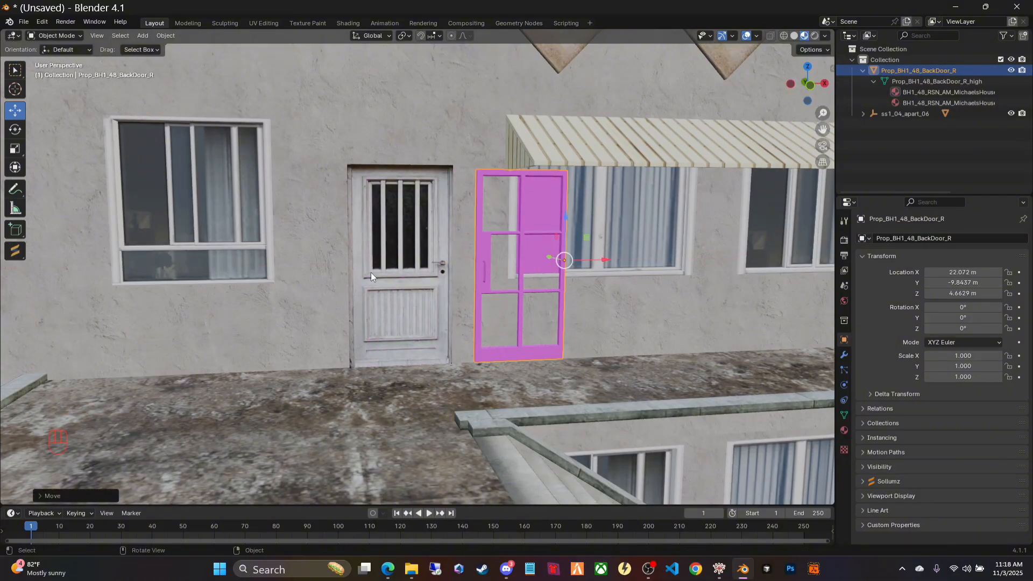
Step: Delete the faces of the building's original door, including its panel and barred window glass
{"action": "left_click", "coordinate": [319, 214]}
{"action": "key", "text": "Tab"}
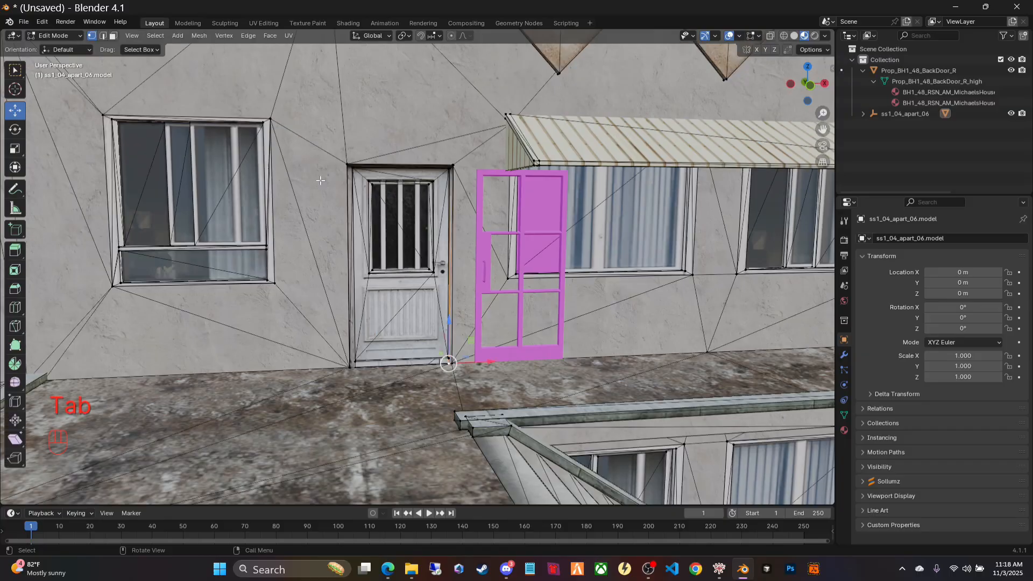
{"action": "scroll", "coordinate": [395, 258], "scroll_direction": "up", "scroll_amount": 4}
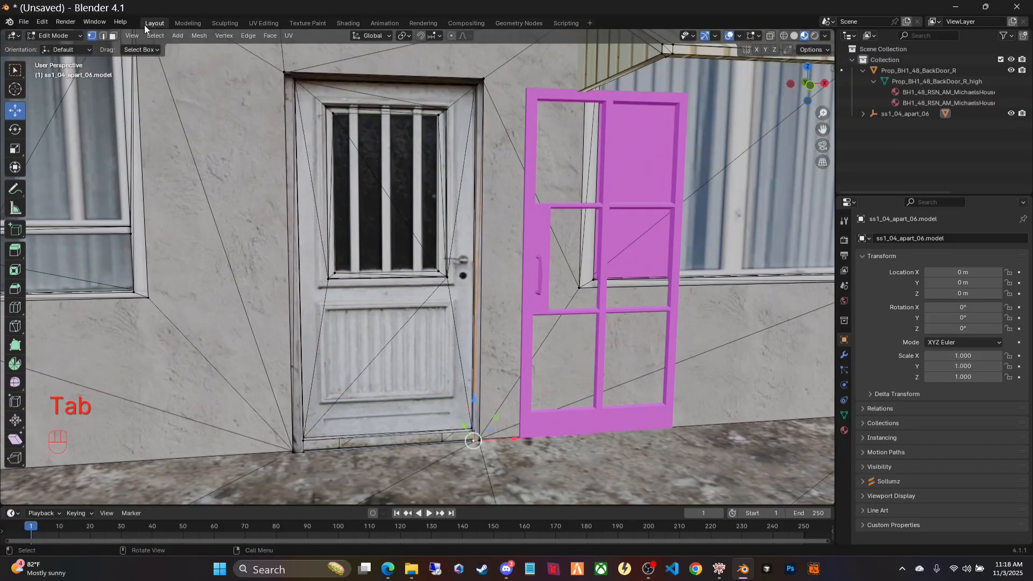
{"action": "left_click", "coordinate": [113, 36]}
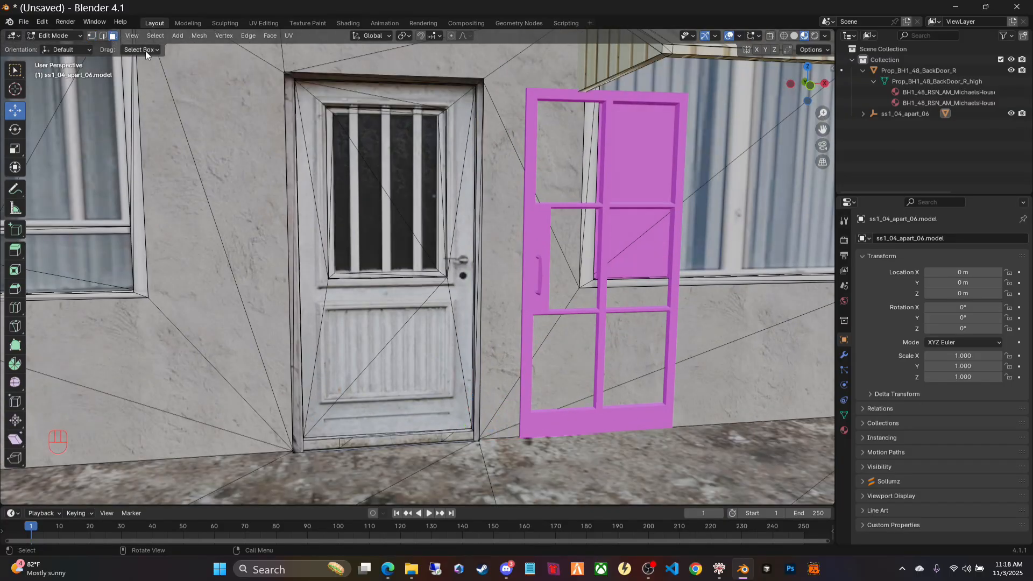
{"action": "left_click", "coordinate": [419, 105]}
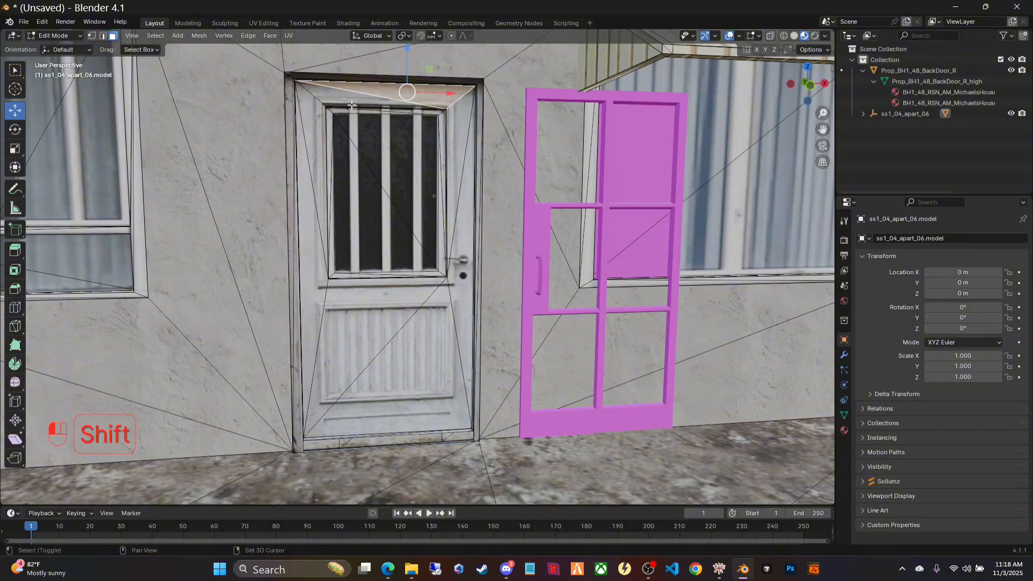
{"action": "left_click", "coordinate": [352, 105], "text": "shift"}
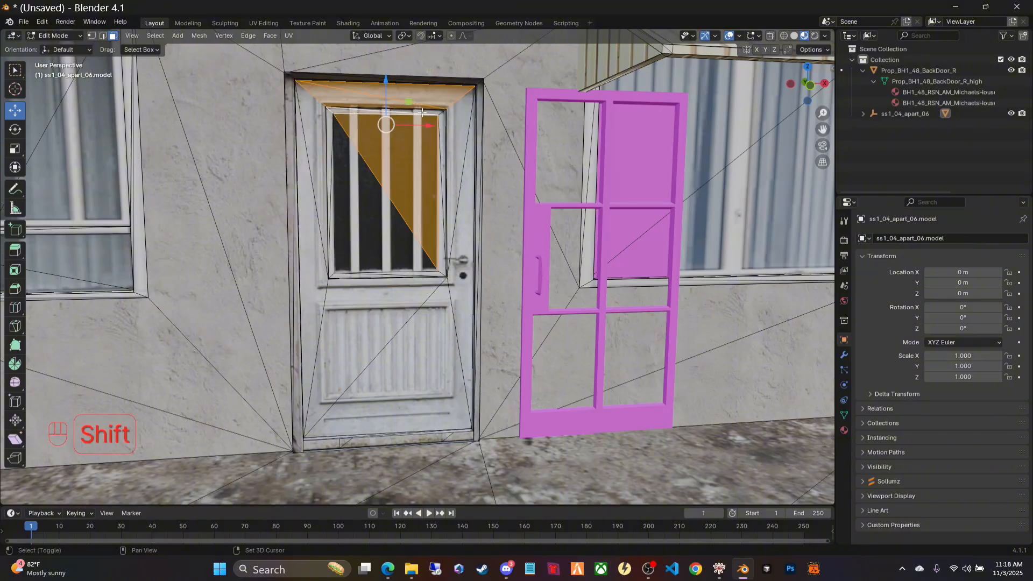
{"action": "left_click", "coordinate": [454, 112], "text": "shift"}
{"action": "key", "text": "l"}
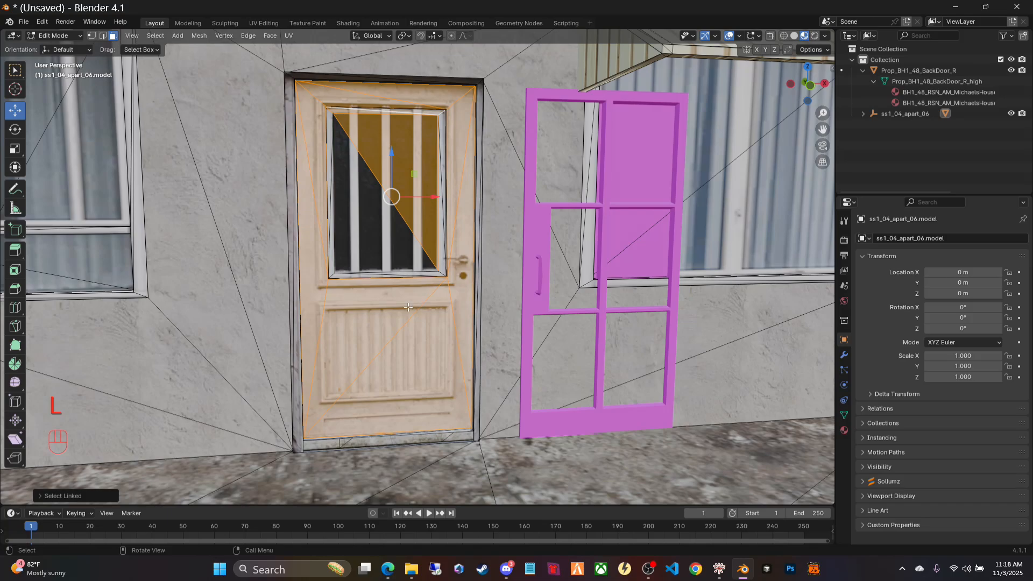
{"action": "middle_click_drag", "start_coordinate": [509, 397], "coordinate": [500, 391]}
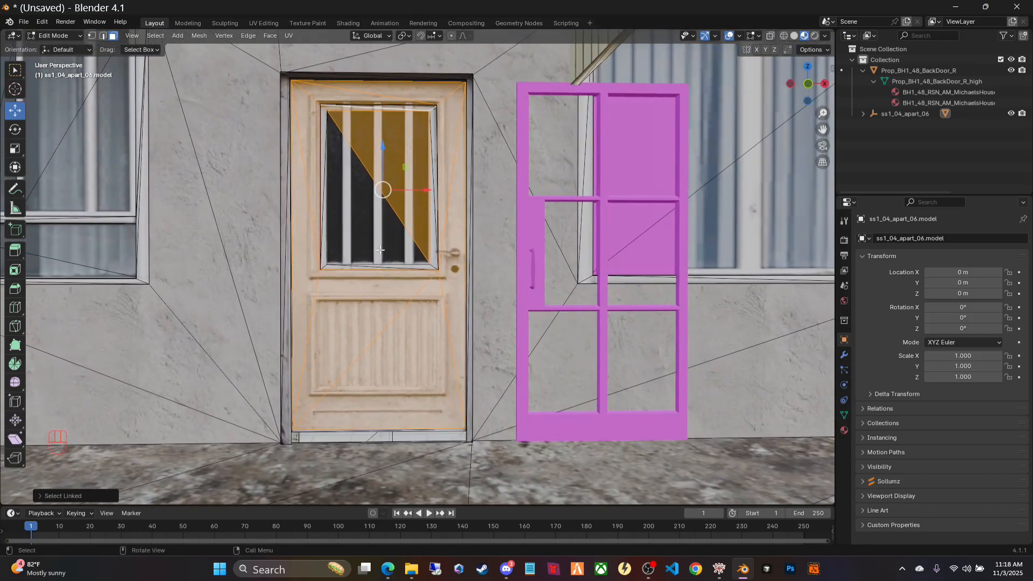
{"action": "key", "text": "l"}
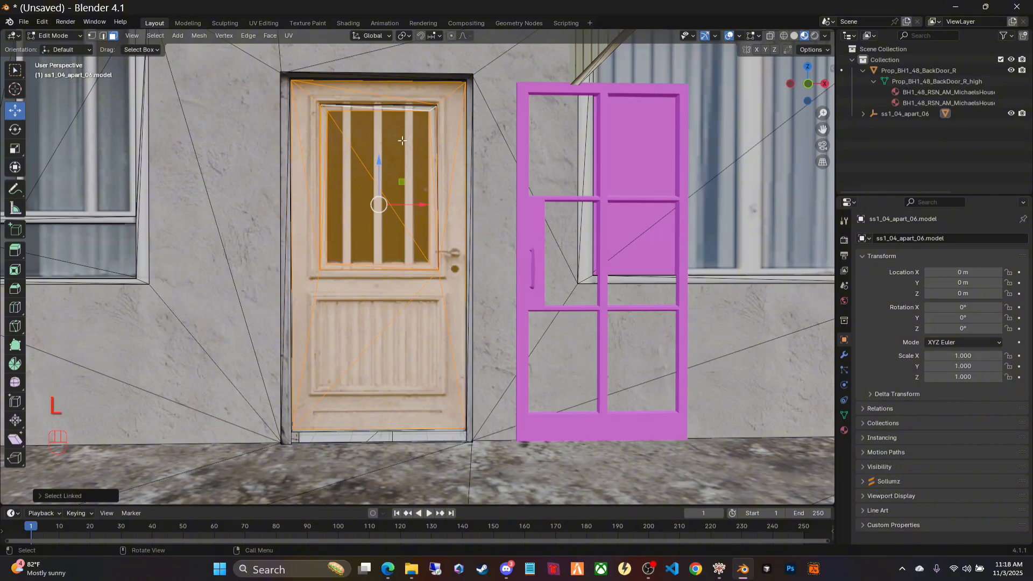
{"action": "key", "text": "l"}
{"action": "key", "text": "l"}
{"action": "key", "text": "l"}
{"action": "key", "text": "l"}
{"action": "key", "text": "x"}
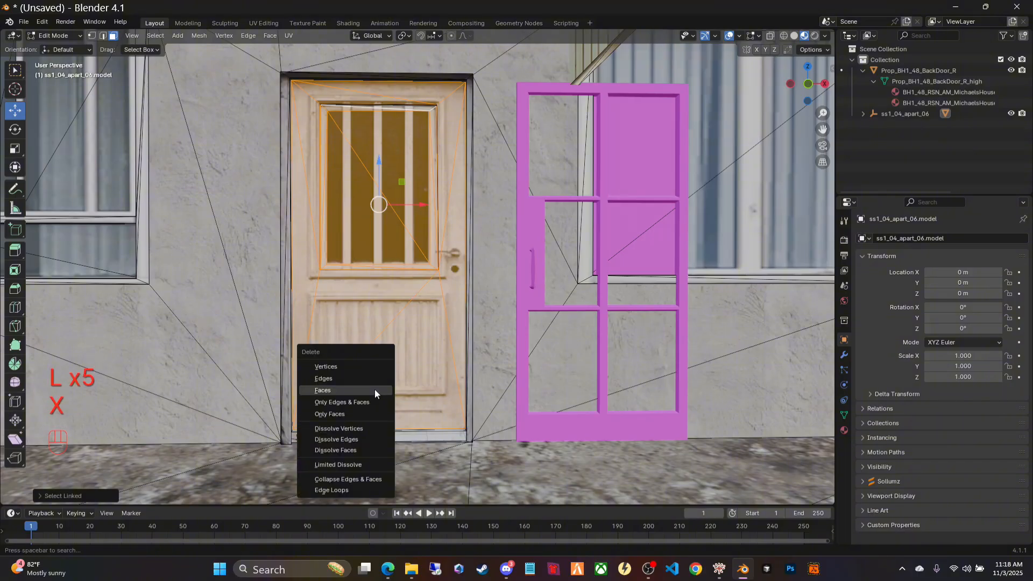
{"action": "left_click", "coordinate": [323, 391]}
Step: Delete the four leftover window frame strips floating in the door opening
{"action": "middle_click_drag", "start_coordinate": [344, 331], "coordinate": [337, 365]}
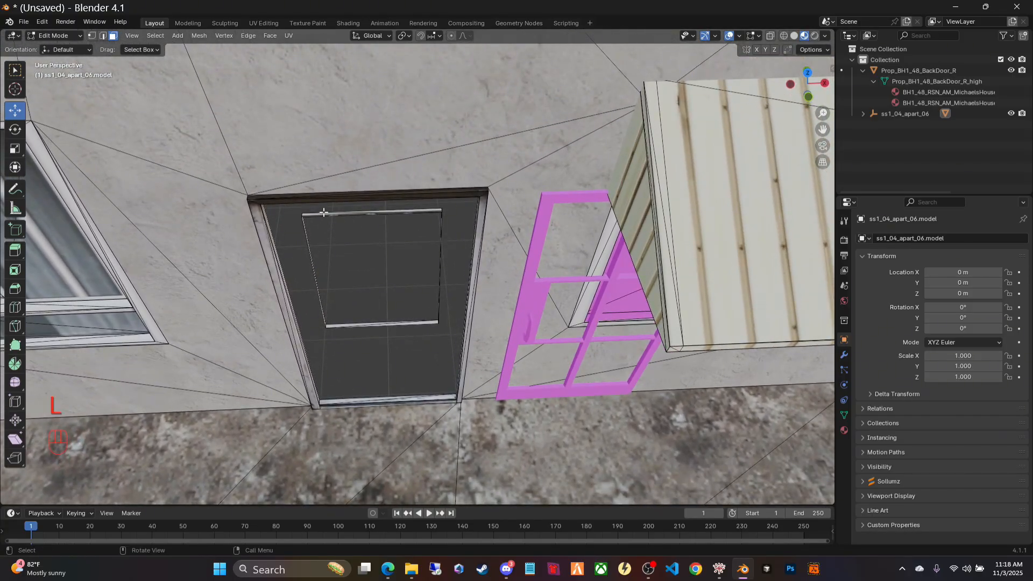
{"action": "key", "text": "l"}
{"action": "key", "text": "l"}
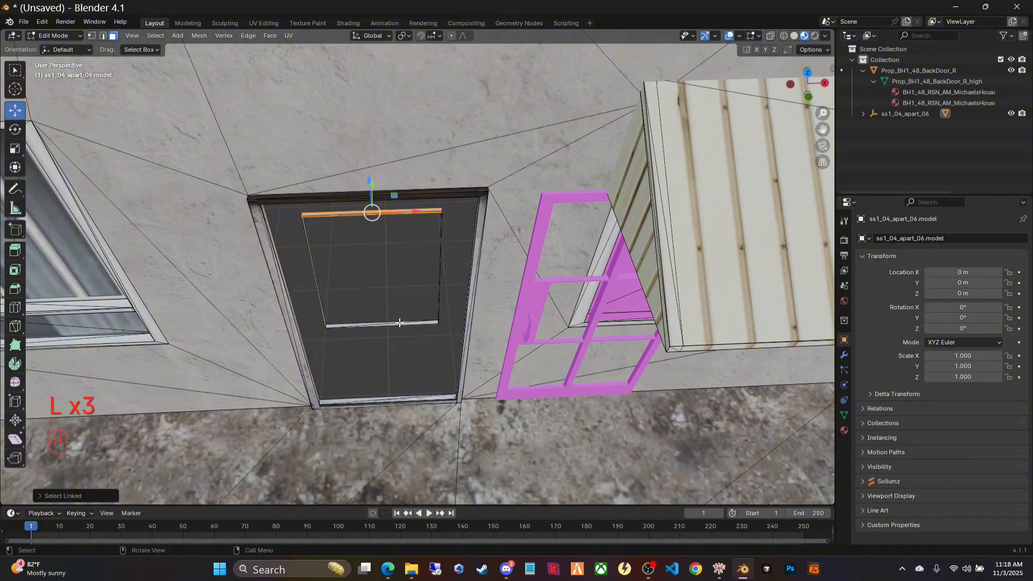
{"action": "key", "text": "l"}
{"action": "middle_click_drag", "start_coordinate": [441, 391], "coordinate": [501, 350]}
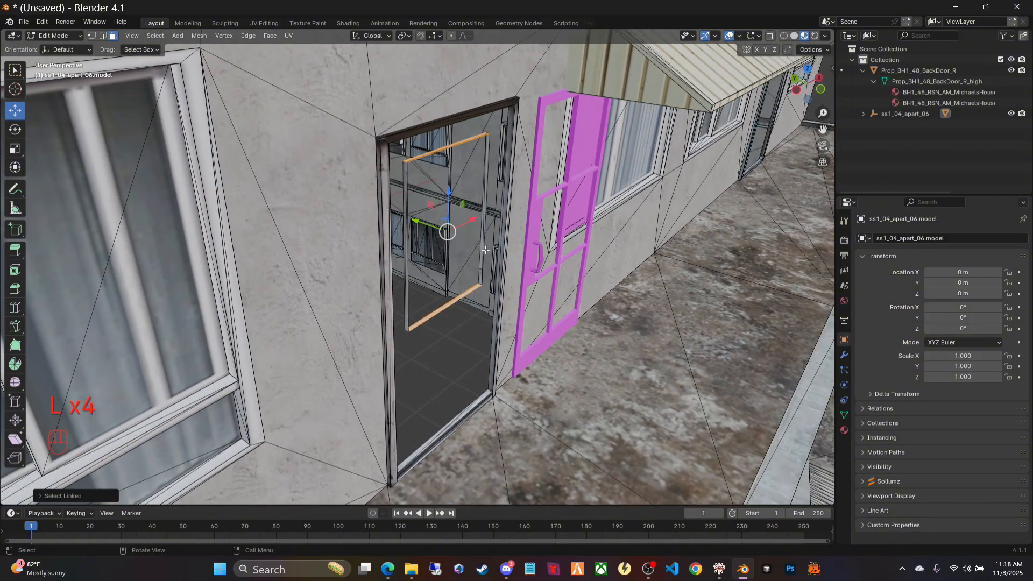
{"action": "key", "text": "l"}
{"action": "key", "text": "l"}
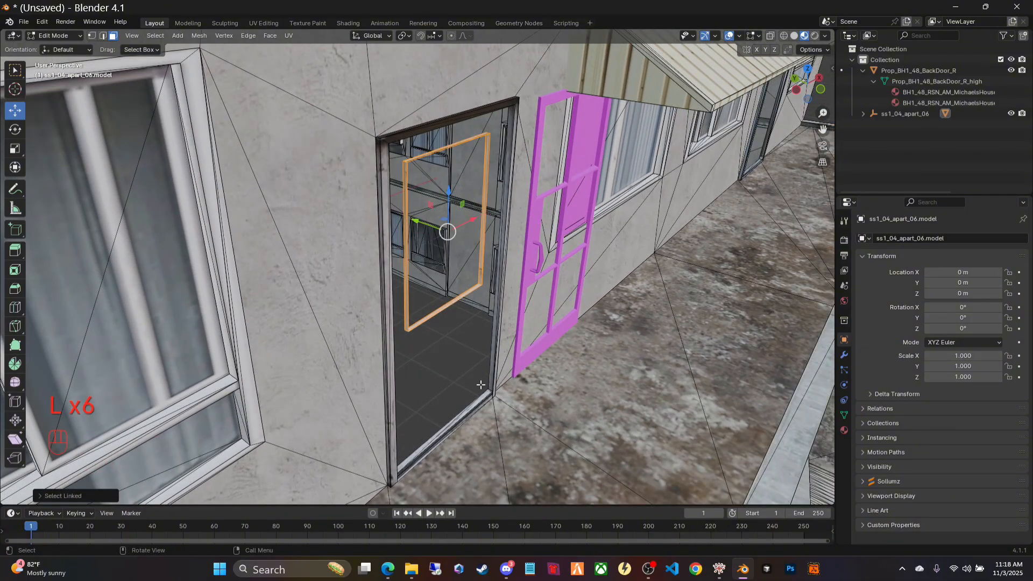
{"action": "middle_click_drag", "start_coordinate": [481, 384], "coordinate": [436, 427]}
{"action": "key", "text": "x"}
{"action": "left_click", "coordinate": [370, 393]}
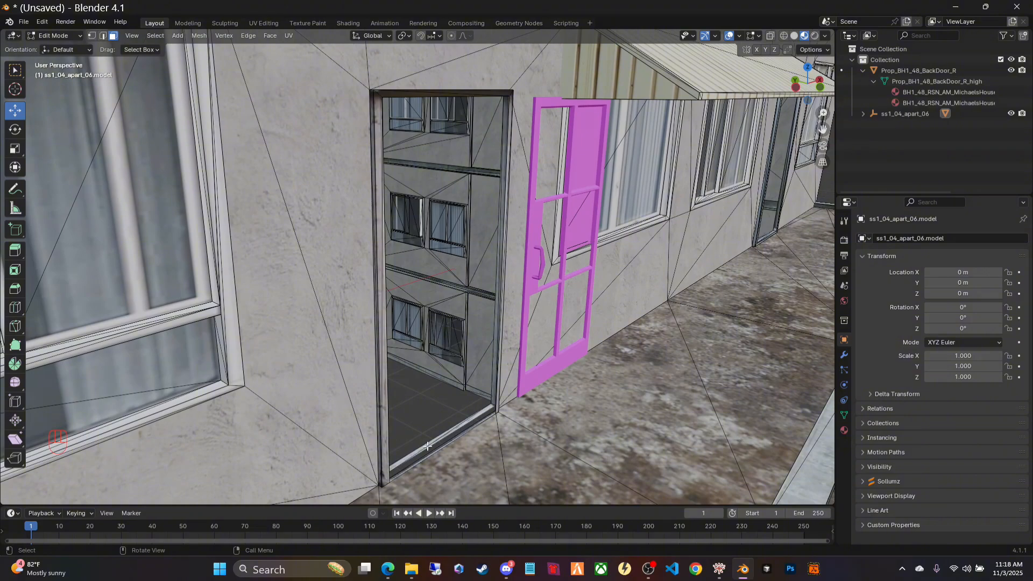
Step: Delete the leftover threshold strip across the bottom of the building's door opening
{"action": "key", "text": "l"}
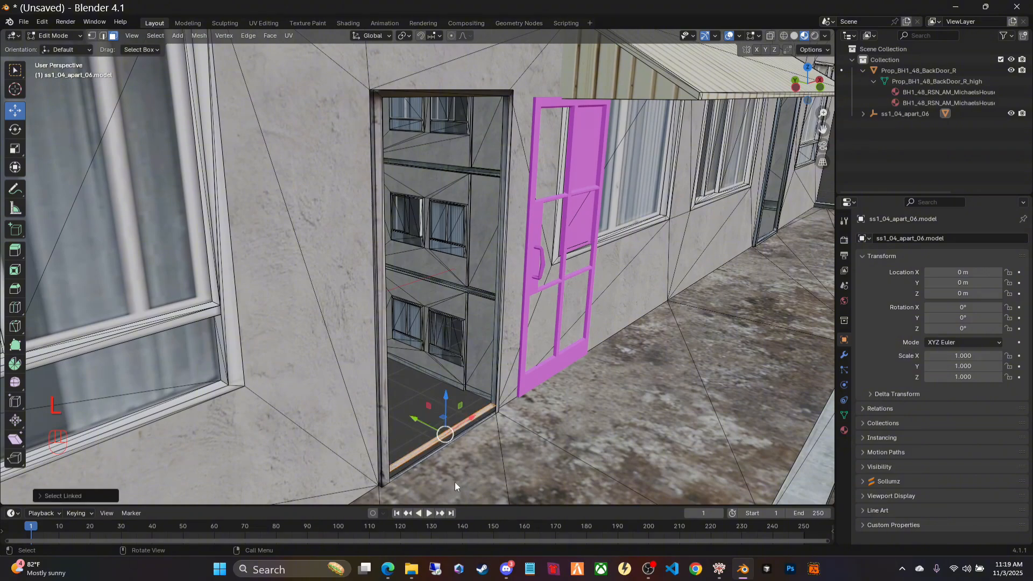
{"action": "key", "text": "x"}
{"action": "left_click", "coordinate": [408, 441]}
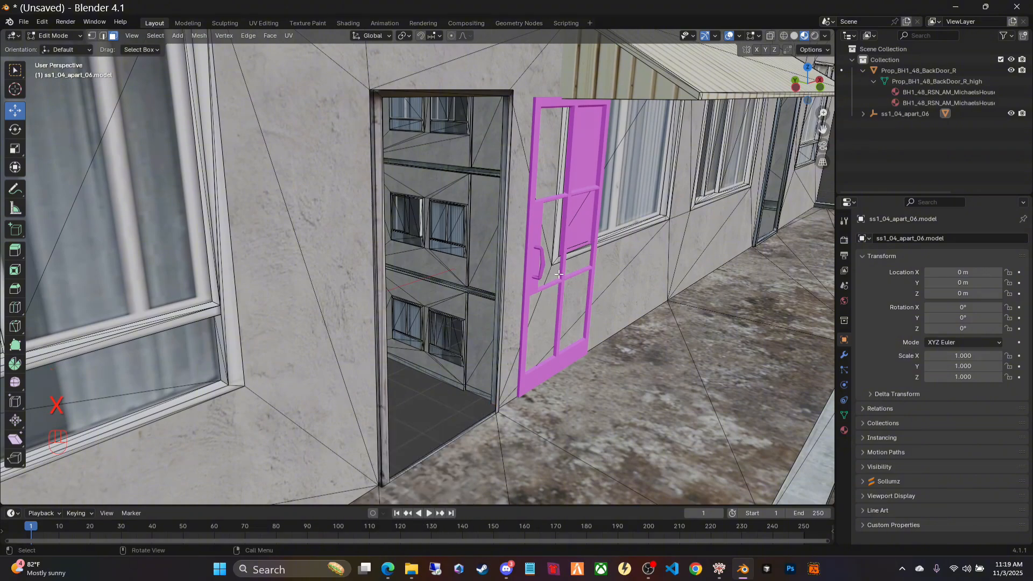
Step: Return to Object Mode and delete the back door prop from the scene
{"action": "middle_click_drag", "start_coordinate": [559, 274], "coordinate": [697, 275]}
{"action": "left_click_drag", "start_coordinate": [823, 130], "coordinate": [821, 131]}
{"action": "middle_click_drag", "start_coordinate": [96, 342], "coordinate": [142, 328]}
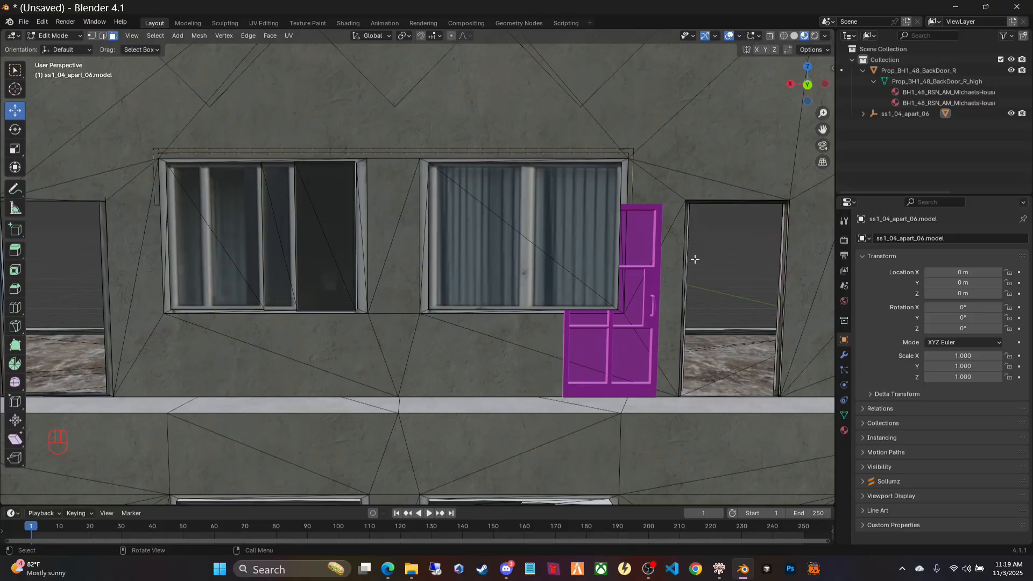
{"action": "left_click_drag", "start_coordinate": [821, 131], "coordinate": [822, 131]}
{"action": "middle_click_drag", "start_coordinate": [718, 295], "coordinate": [456, 294]}
{"action": "scroll", "coordinate": [456, 296], "scroll_direction": "down", "scroll_amount": 10}
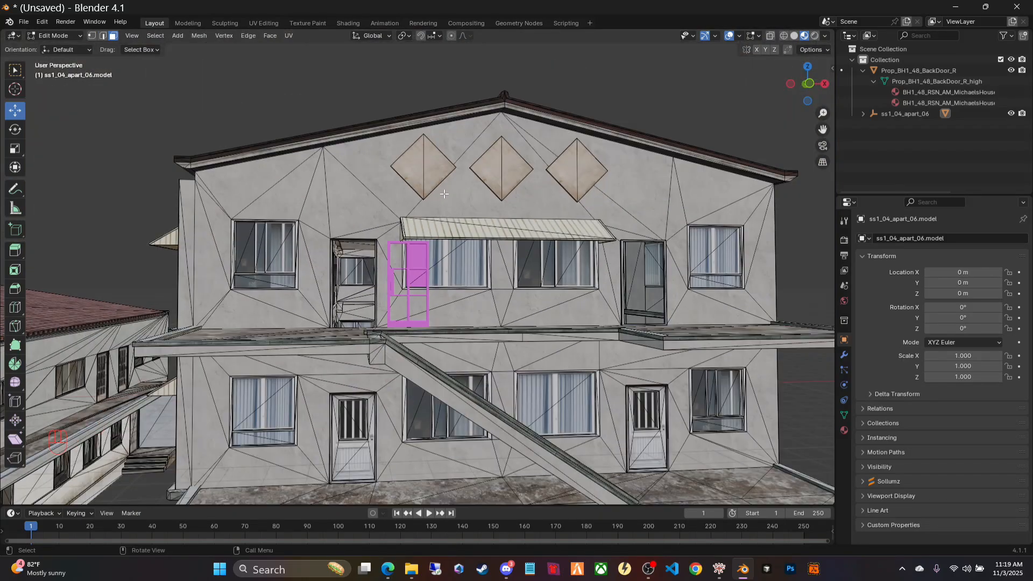
{"action": "key", "text": "Tab"}
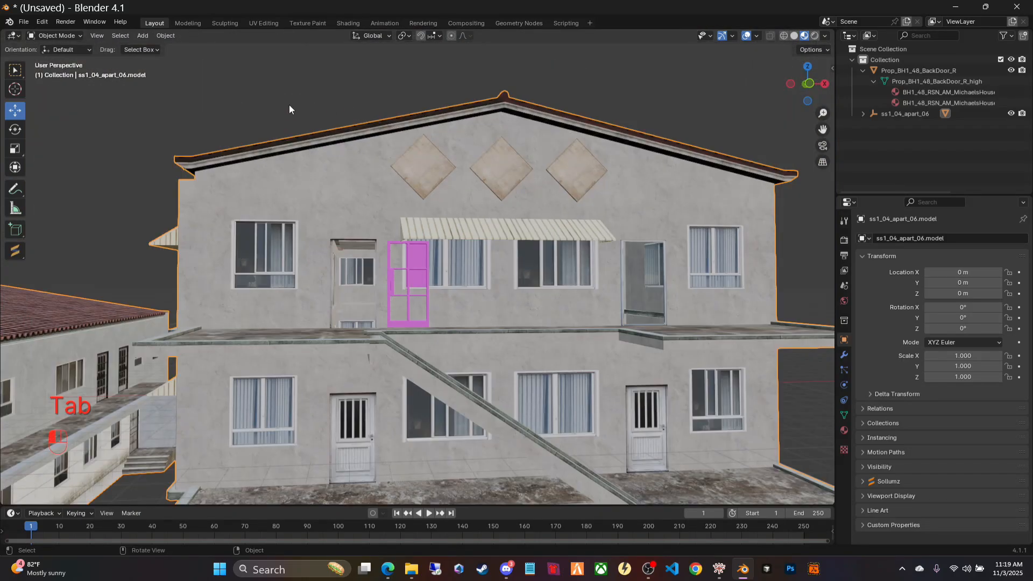
{"action": "middle_click_drag", "start_coordinate": [463, 281], "coordinate": [456, 316]}
{"action": "left_click", "coordinate": [403, 286]}
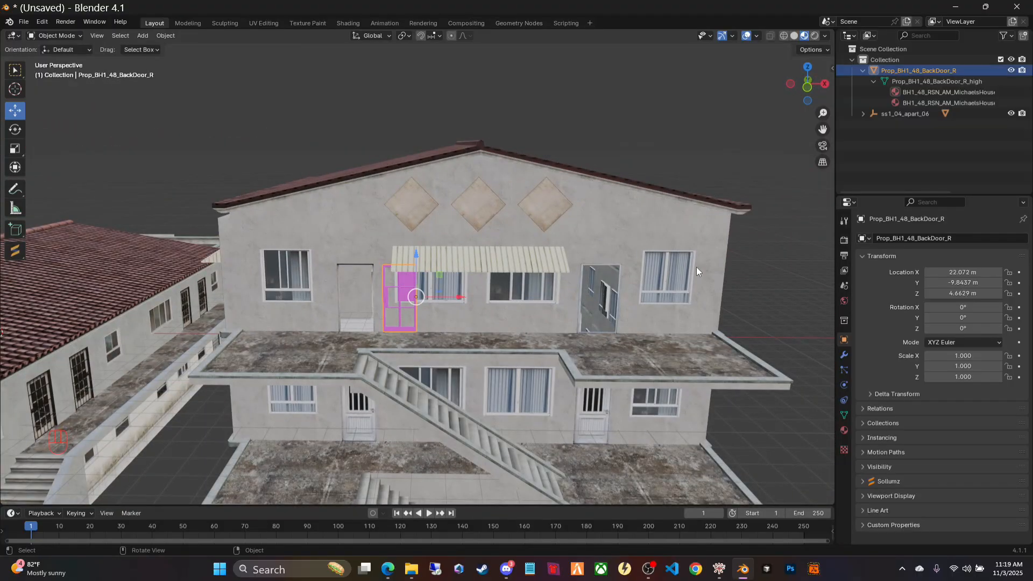
{"action": "right_click", "coordinate": [891, 73]}
{"action": "left_click", "coordinate": [891, 76]}
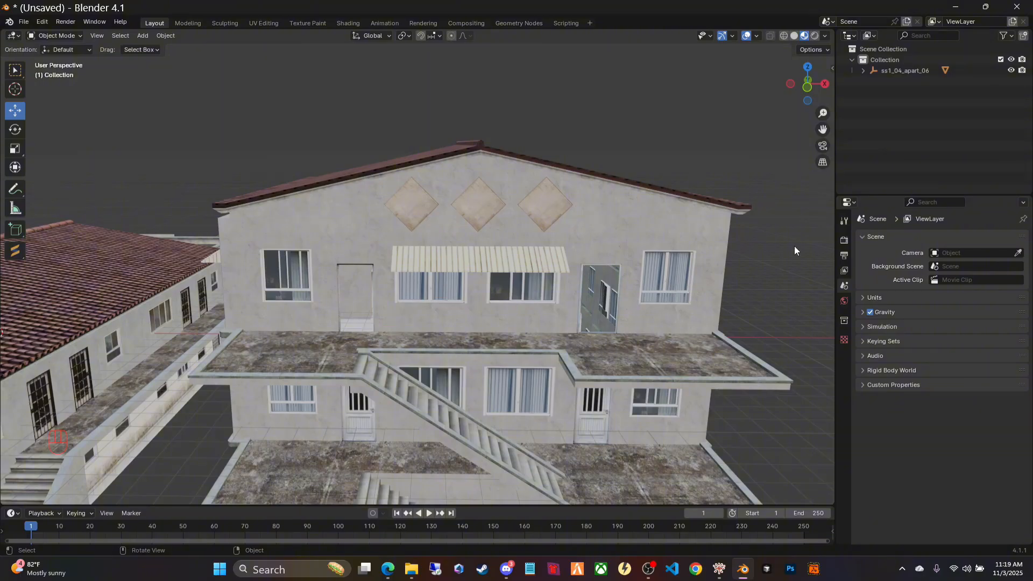
Step: Examine the building's upper-floor facade, checking the opened doorways and neighbouring windows from several angles
{"action": "middle_click_drag", "start_coordinate": [794, 246], "coordinate": [728, 263]}
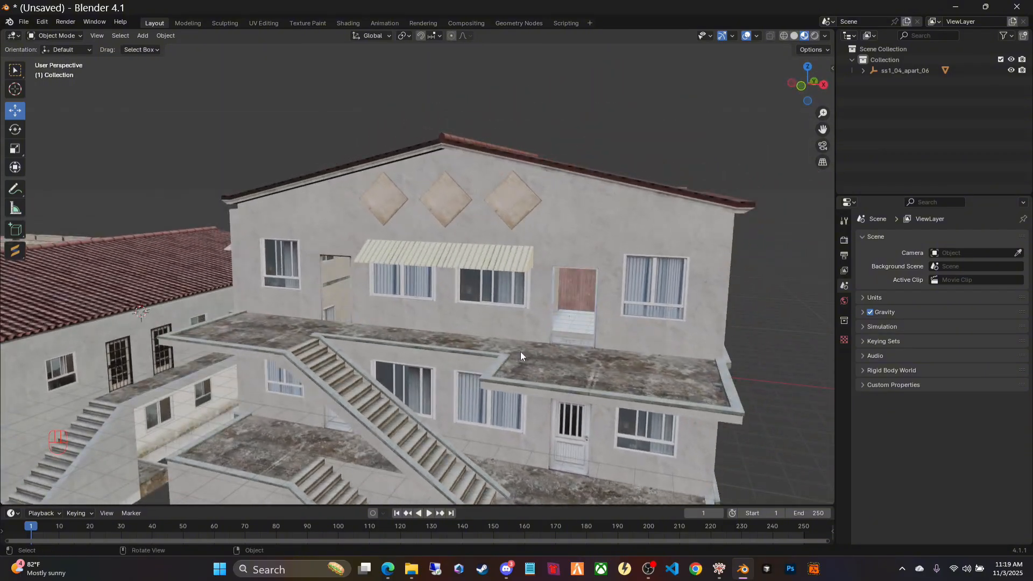
{"action": "scroll", "coordinate": [521, 352], "scroll_direction": "up", "scroll_amount": 5}
{"action": "middle_click_drag", "start_coordinate": [506, 360], "coordinate": [622, 357]}
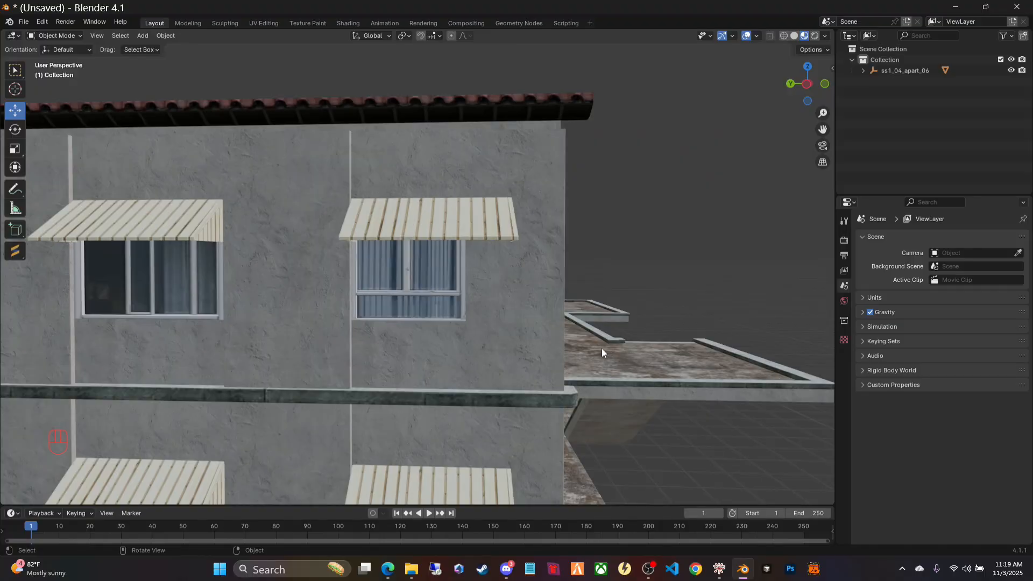
{"action": "scroll", "coordinate": [602, 347], "scroll_direction": "up", "scroll_amount": 2}
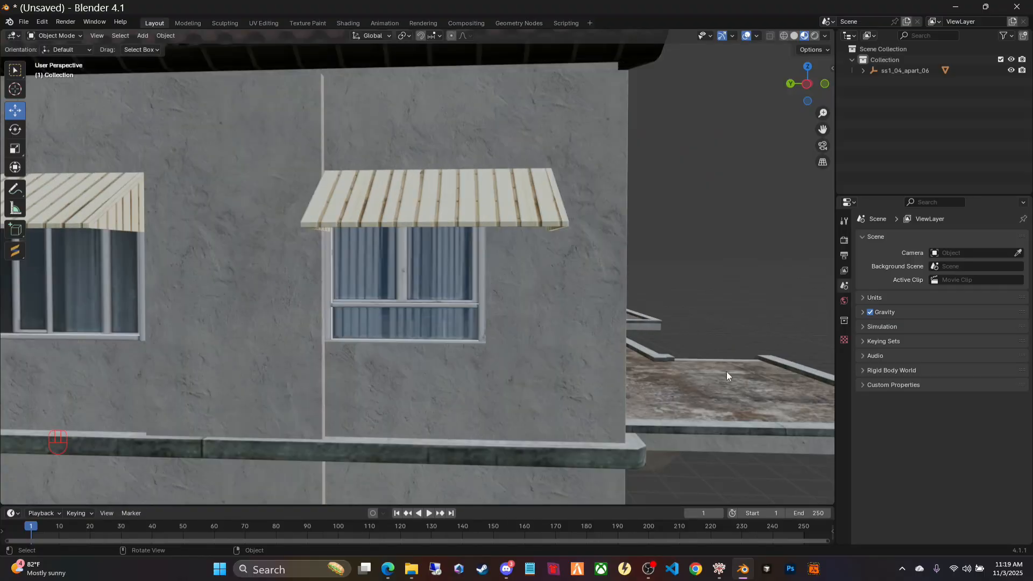
{"action": "middle_click_drag", "start_coordinate": [727, 375], "coordinate": [631, 384]}
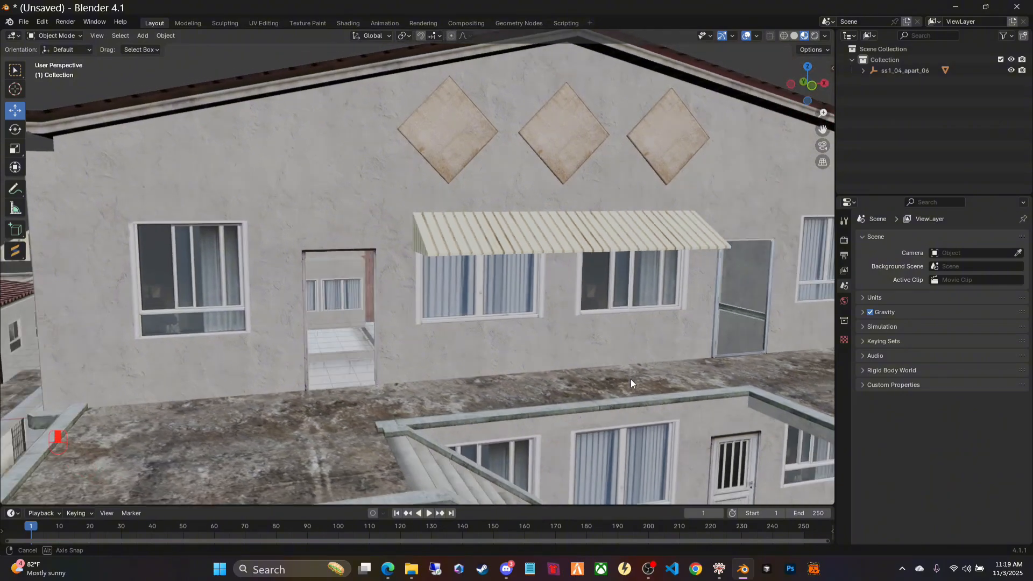
{"action": "left_click_drag", "start_coordinate": [820, 136], "coordinate": [998, 120]}
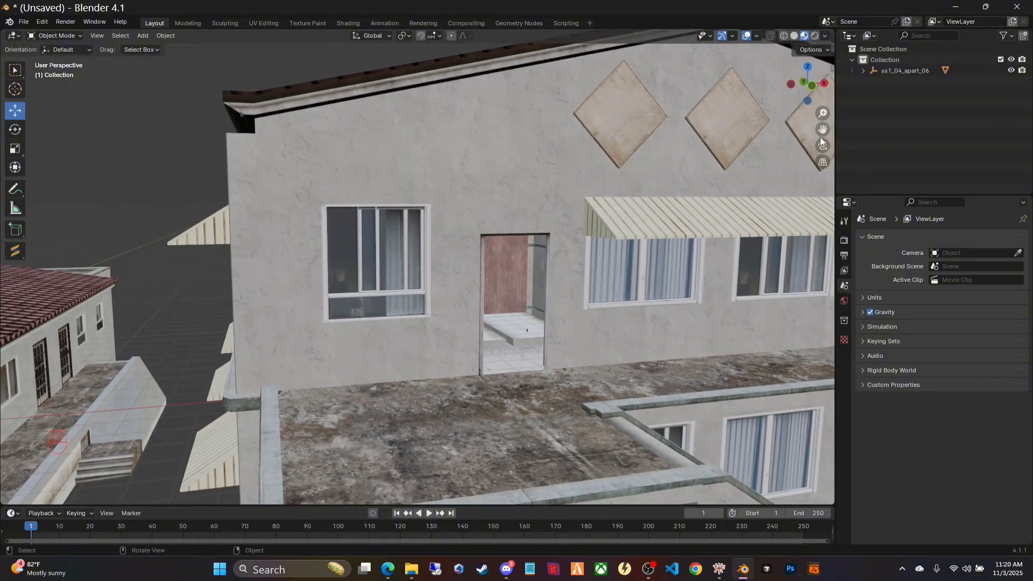
{"action": "scroll", "coordinate": [570, 395], "scroll_direction": "down", "scroll_amount": 8}
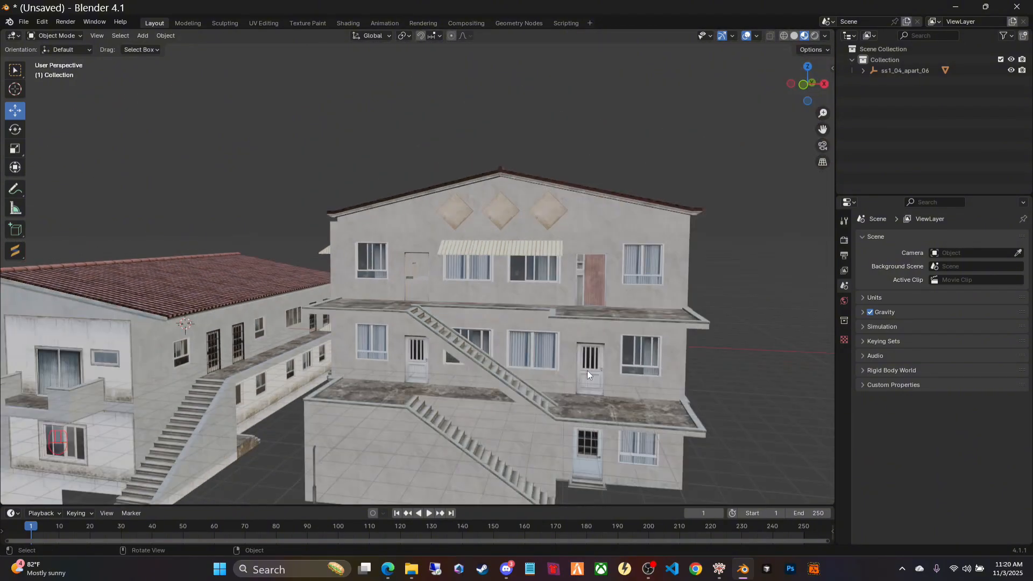
{"action": "scroll", "coordinate": [590, 370], "scroll_direction": "up", "scroll_amount": 4}
{"action": "scroll", "coordinate": [454, 321], "scroll_direction": "down", "scroll_amount": 4}
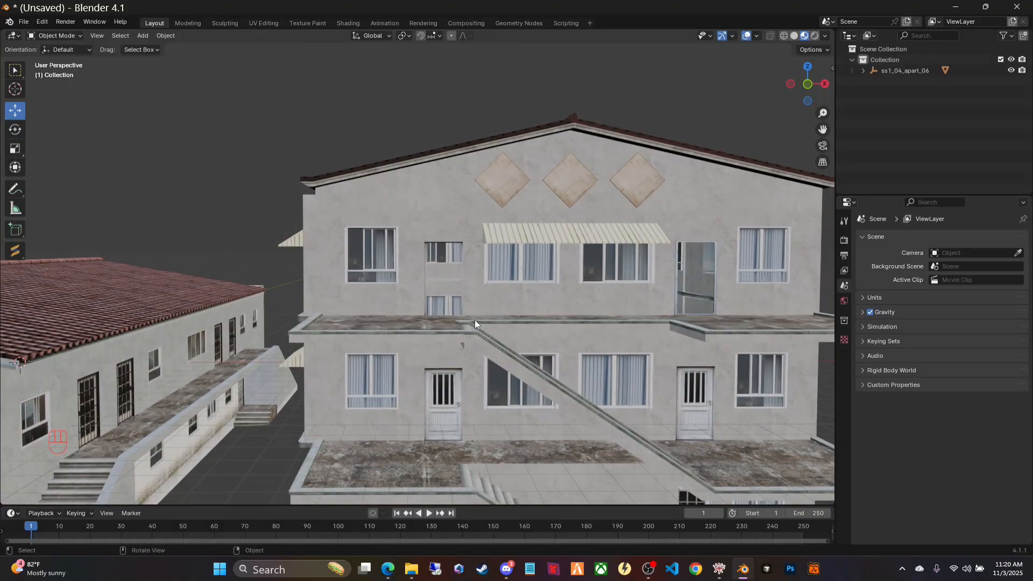
{"action": "scroll", "coordinate": [475, 321], "scroll_direction": "up", "scroll_amount": 8}
{"action": "scroll", "coordinate": [476, 318], "scroll_direction": "up", "scroll_amount": 3}
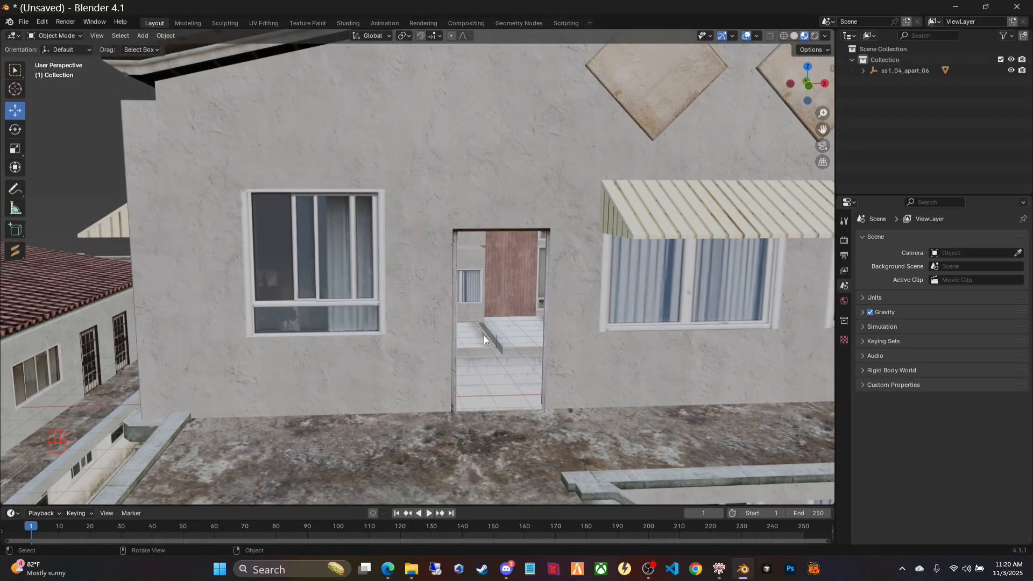
Step: Edit the building mesh and select the upper pane faces of the upper-floor window beside the open doorway
{"action": "left_click", "coordinate": [371, 128]}
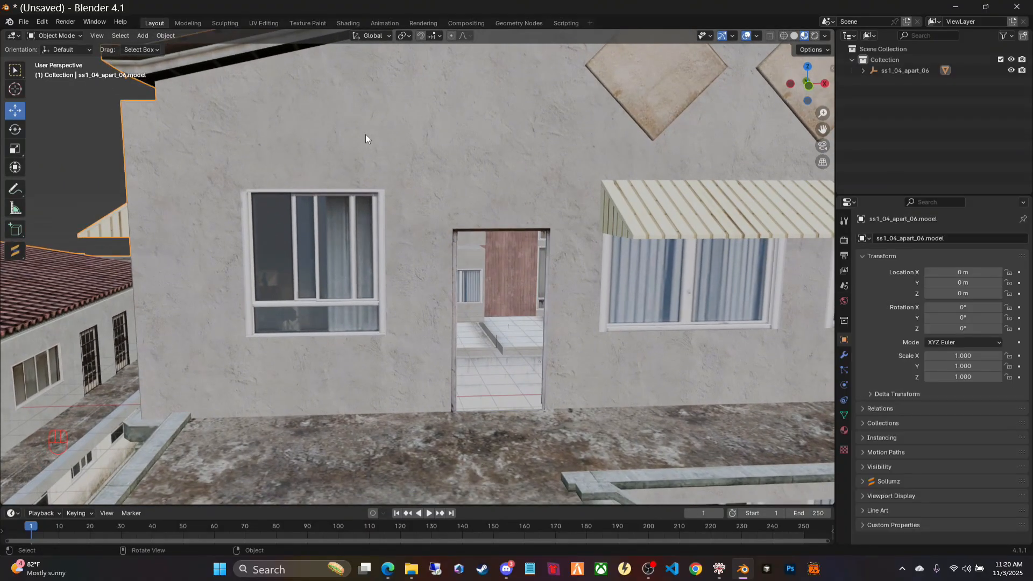
{"action": "key", "text": "Tab"}
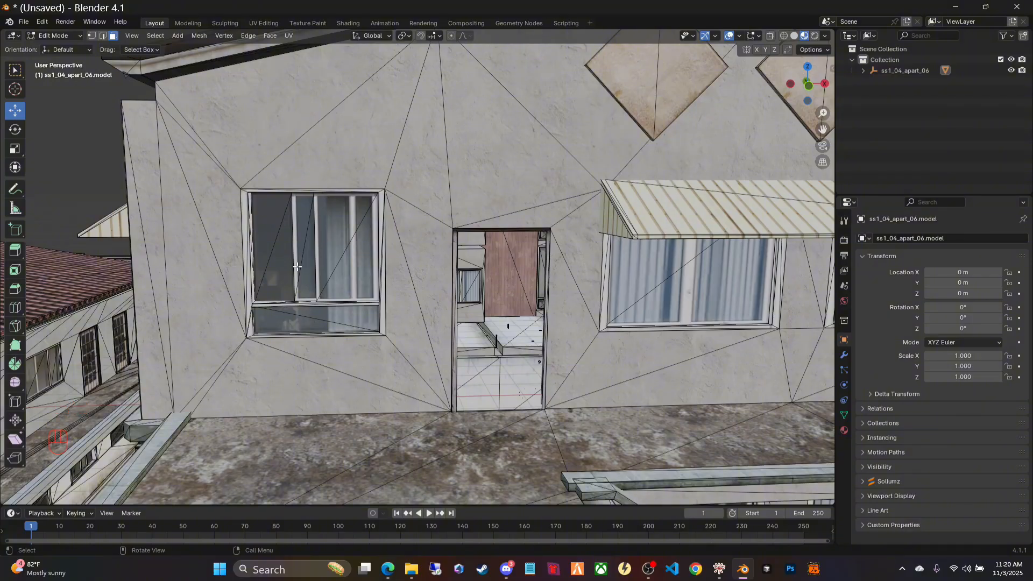
{"action": "scroll", "coordinate": [290, 291], "scroll_direction": "up", "scroll_amount": 5}
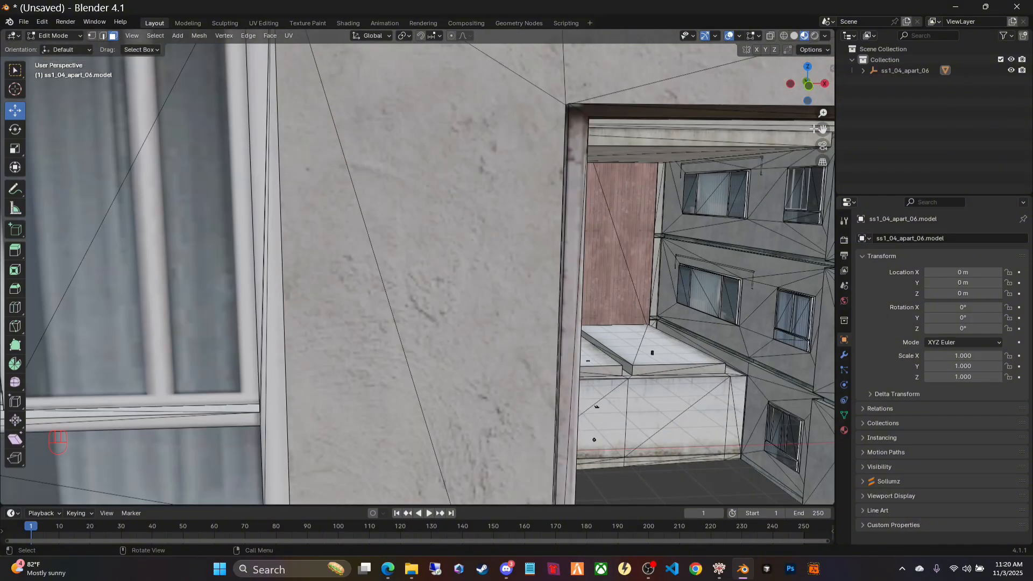
{"action": "left_click_drag", "start_coordinate": [823, 130], "coordinate": [577, 215]}
{"action": "scroll", "coordinate": [560, 257], "scroll_direction": "down", "scroll_amount": 6}
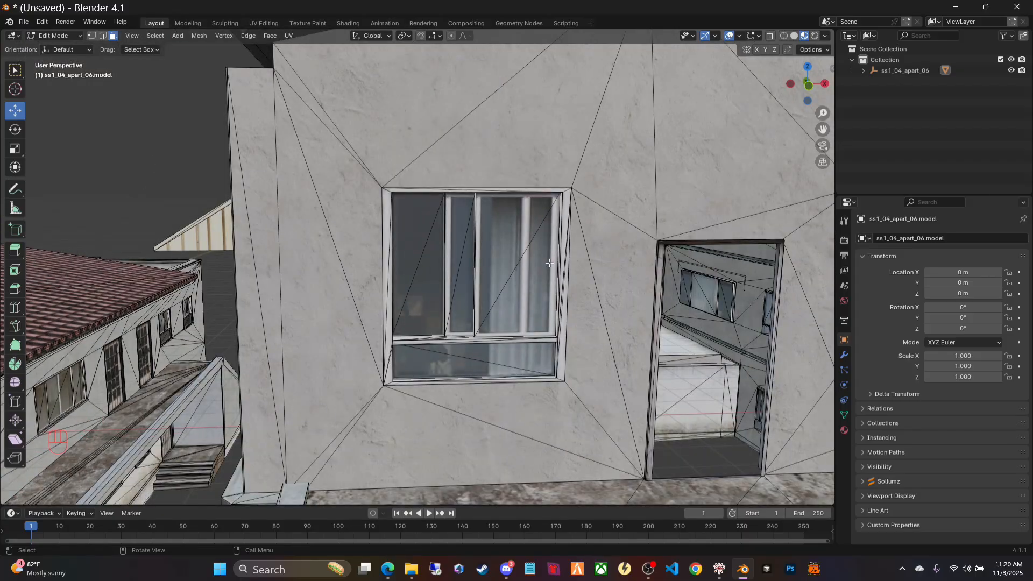
{"action": "mouse_move", "coordinate": [550, 263]}
{"action": "middle_mouse_down"}
{"action": "mouse_move", "coordinate": [533, 247]}
{"action": "mouse_move", "coordinate": [541, 235]}
{"action": "mouse_move", "coordinate": [544, 262]}
{"action": "middle_mouse_up"}
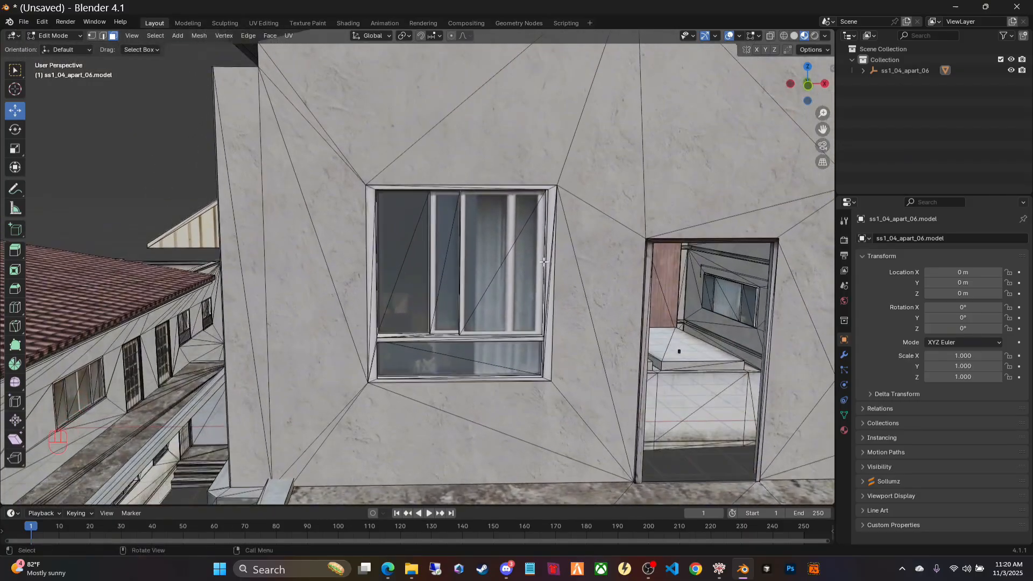
{"action": "left_click", "coordinate": [403, 215]}
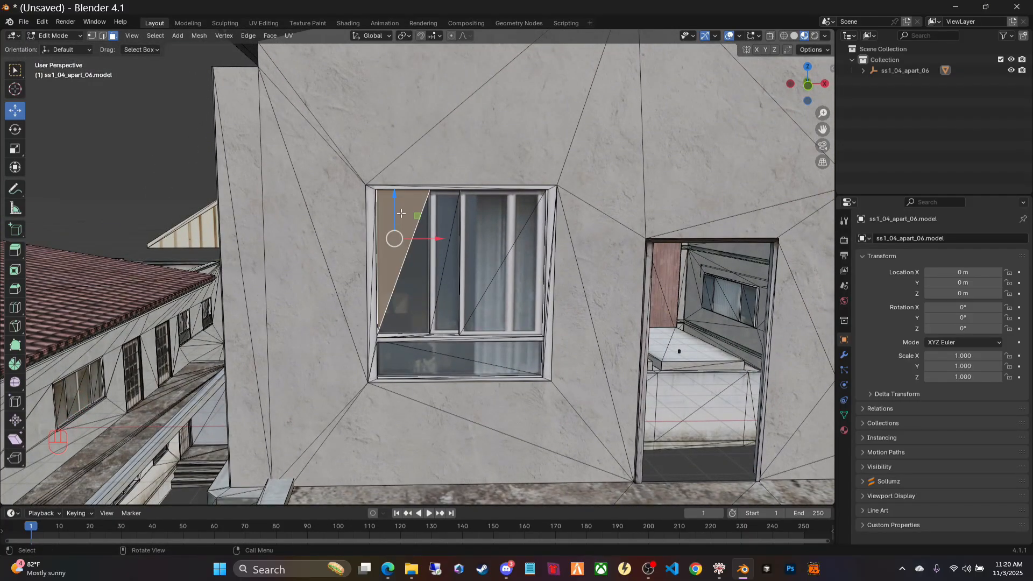
{"action": "left_click", "coordinate": [423, 269], "text": "shift"}
{"action": "left_click", "coordinate": [452, 274], "text": "shift"}
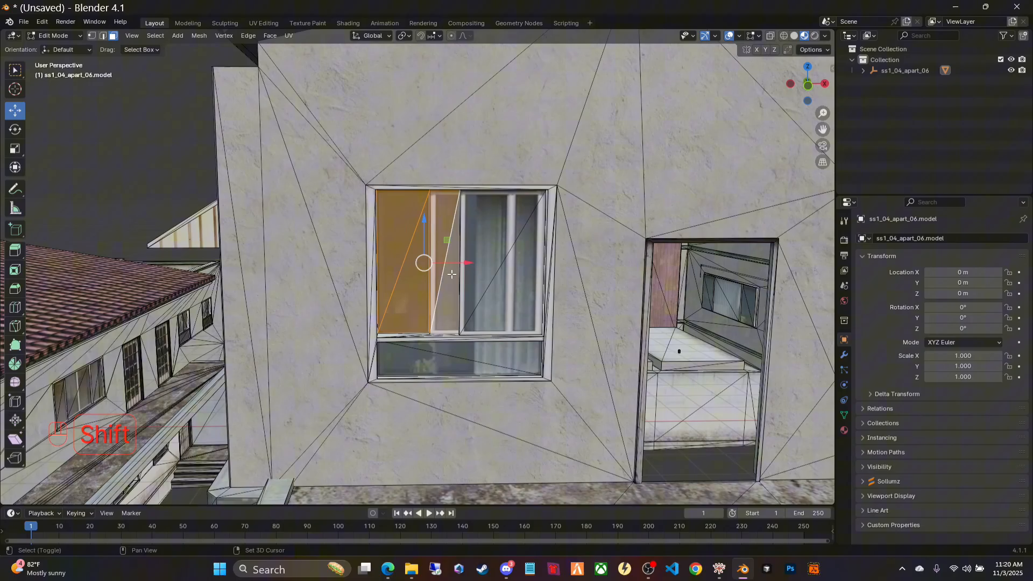
{"action": "left_click", "coordinate": [471, 255], "text": "shift"}
{"action": "left_click", "coordinate": [509, 309], "text": "shift"}
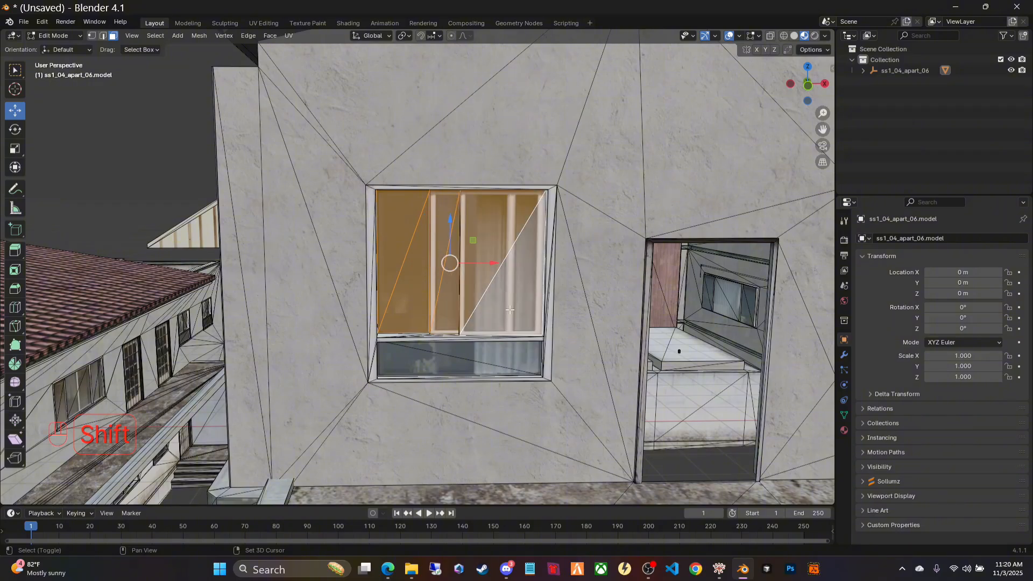
Step: Add the window's horizontal crossbar faces and both lower pane faces to the selection
{"action": "left_click", "coordinate": [507, 338], "text": "shift"}
{"action": "left_click", "coordinate": [462, 338], "text": "shift"}
{"action": "left_click", "coordinate": [440, 335], "text": "shift"}
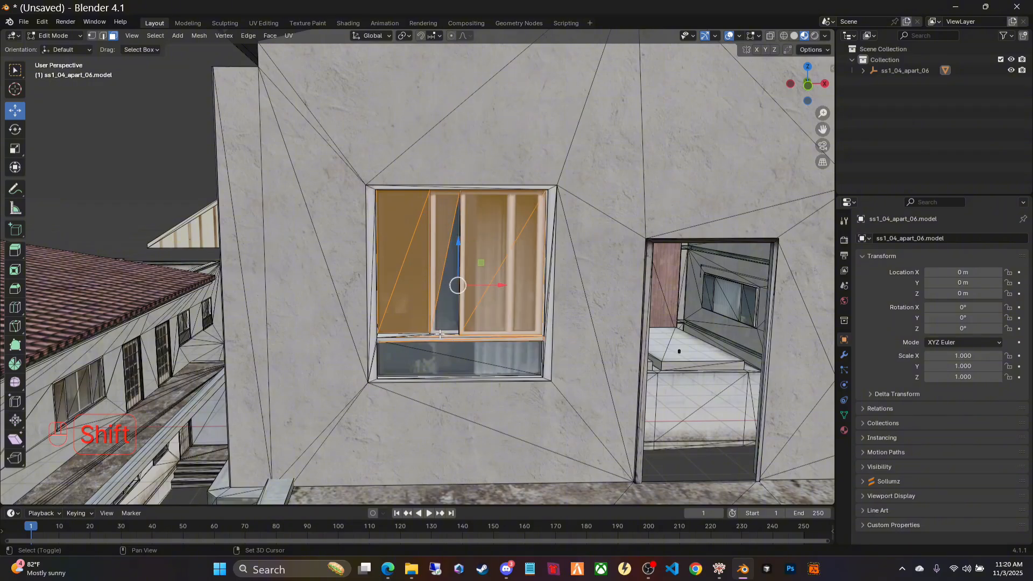
{"action": "left_click", "coordinate": [413, 336], "text": "shift"}
{"action": "left_click", "coordinate": [444, 325], "text": "shift"}
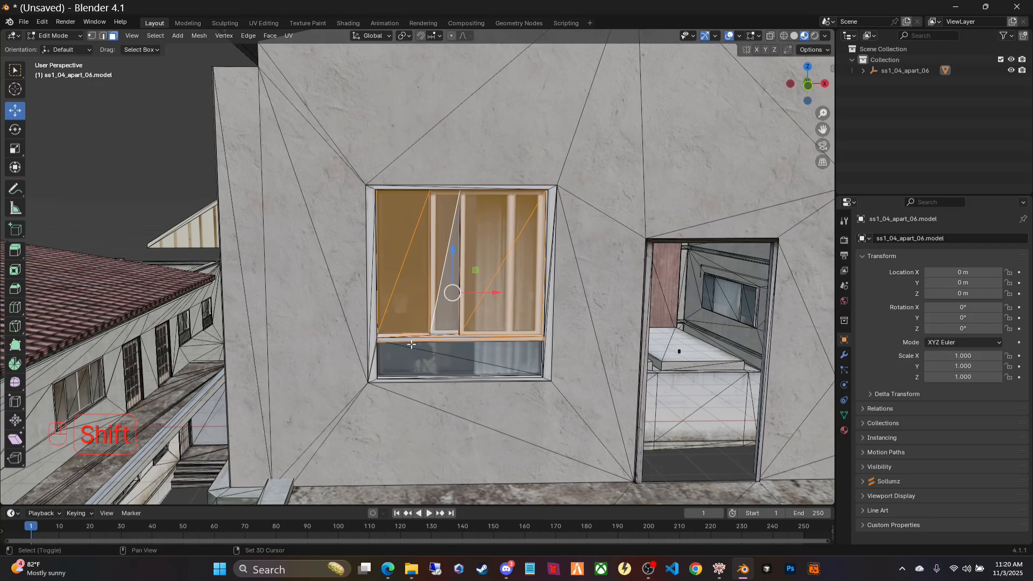
{"action": "left_click", "coordinate": [391, 340], "text": "shift"}
{"action": "left_click", "coordinate": [481, 350], "text": "shift"}
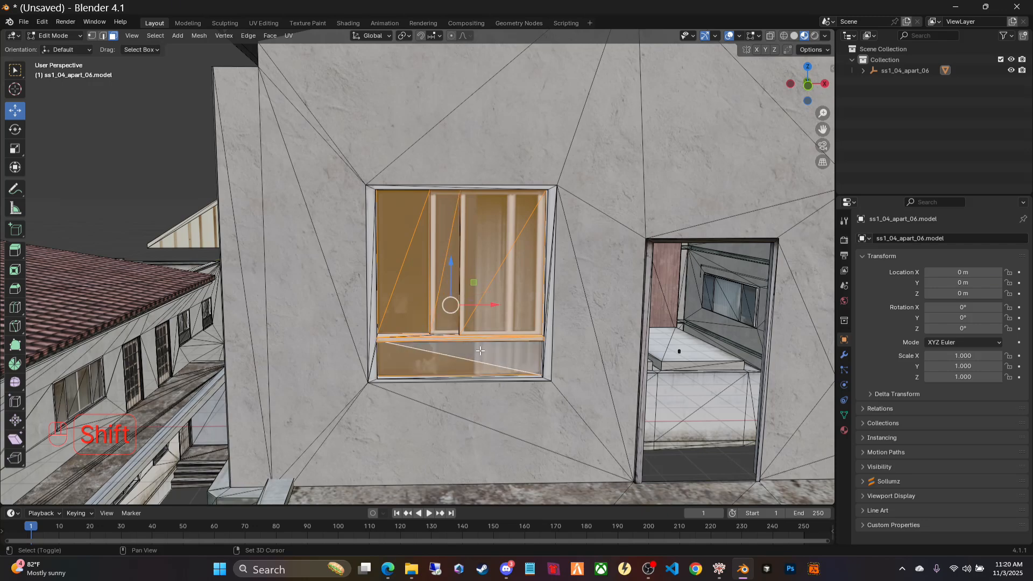
Step: Add the thin ledge faces on top of the window's crossbar to the selection, keeping all pane faces selected
{"action": "scroll", "coordinate": [471, 294], "scroll_direction": "up", "scroll_amount": 4}
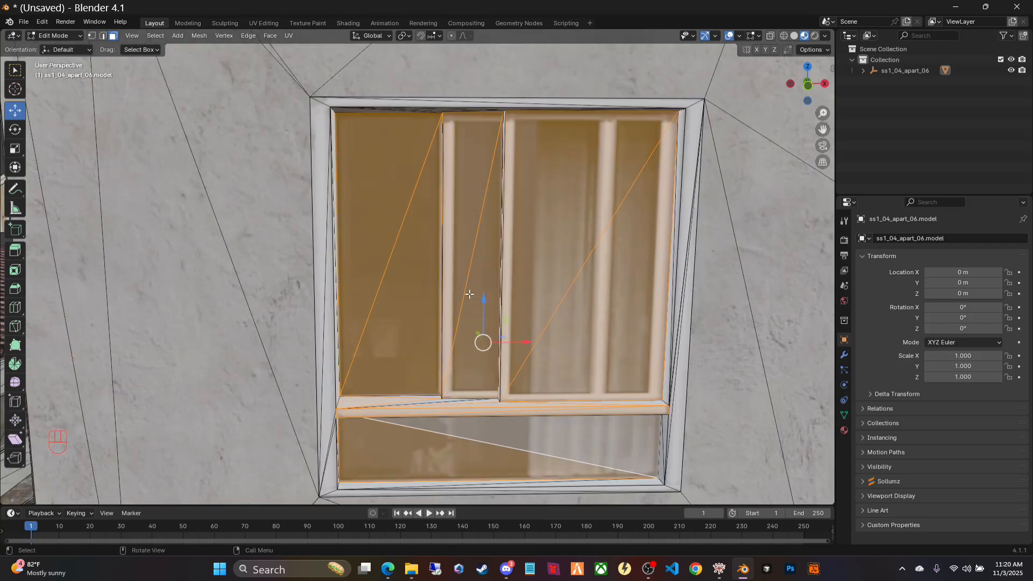
{"action": "left_click", "coordinate": [462, 405], "text": "shift"}
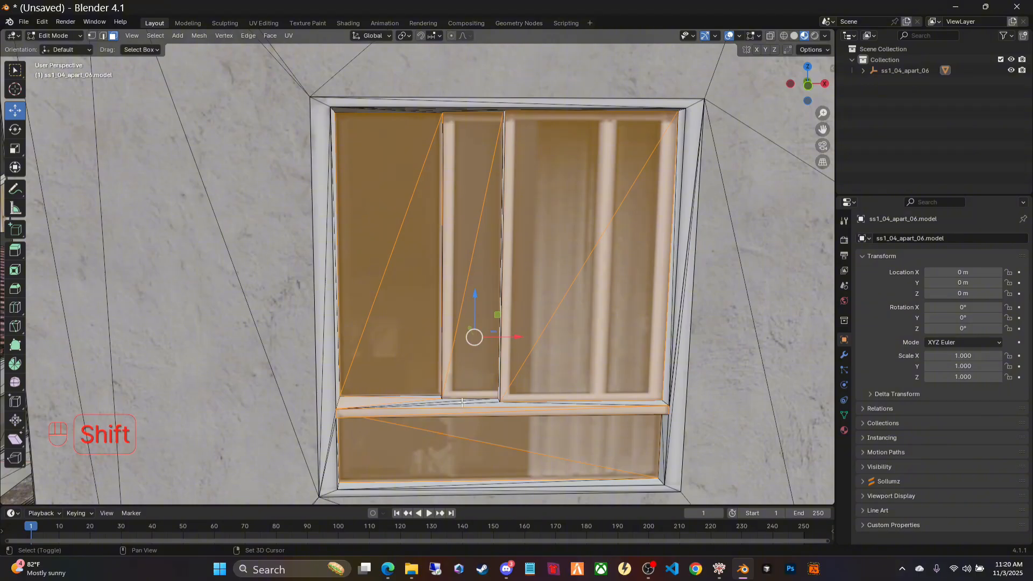
{"action": "left_click", "coordinate": [462, 403], "text": "shift"}
{"action": "left_click", "coordinate": [446, 401], "text": "shift"}
{"action": "left_click", "coordinate": [432, 395], "text": "shift"}
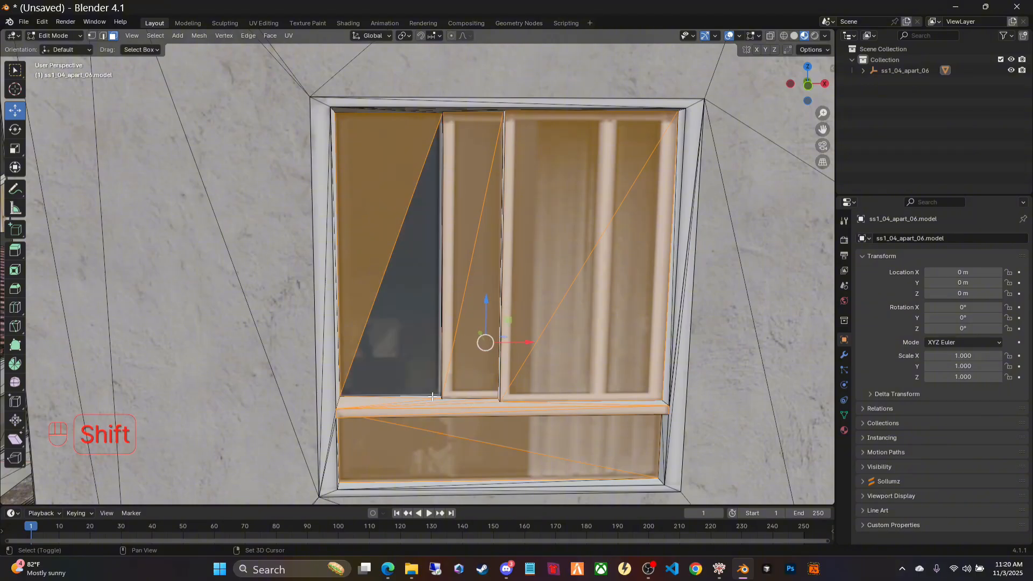
{"action": "left_click", "coordinate": [427, 370], "text": "shift"}
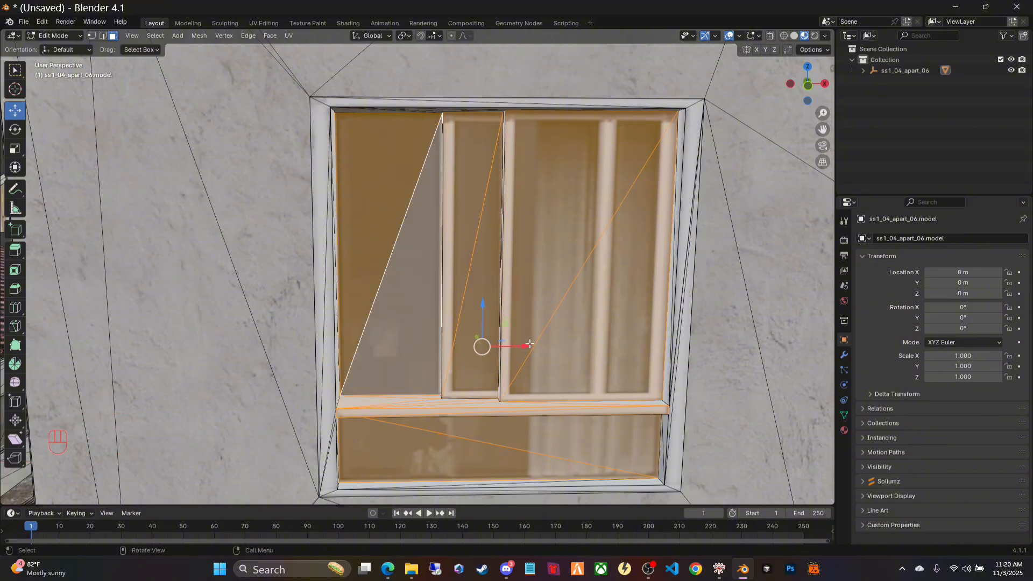
Step: Add the remaining upper pane face and the side faces of both vertical dividers to the window selection
{"action": "middle_click_drag", "start_coordinate": [476, 322], "coordinate": [563, 341]}
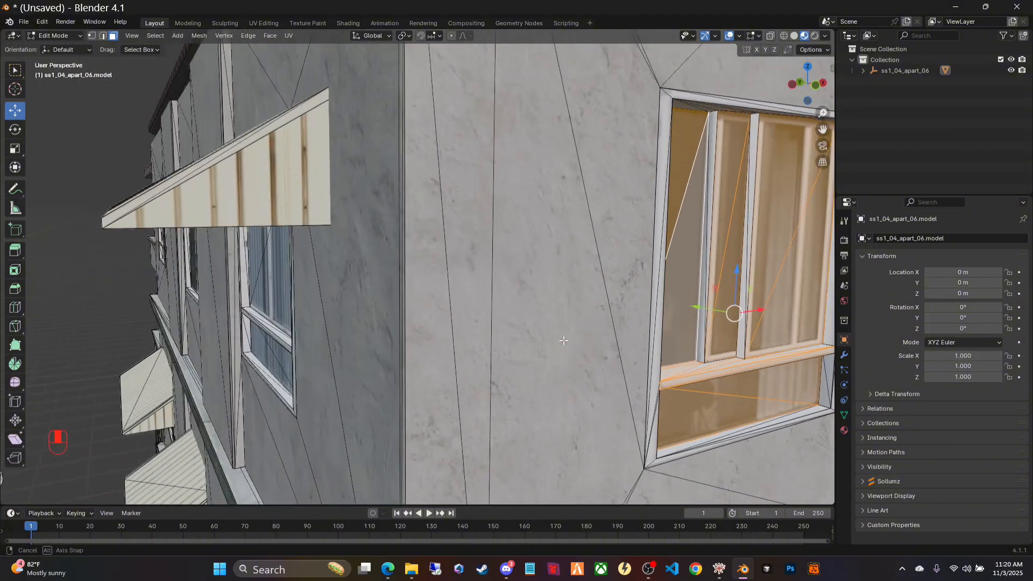
{"action": "left_click", "coordinate": [698, 328], "text": "shift"}
{"action": "left_click", "coordinate": [769, 181], "text": "shift"}
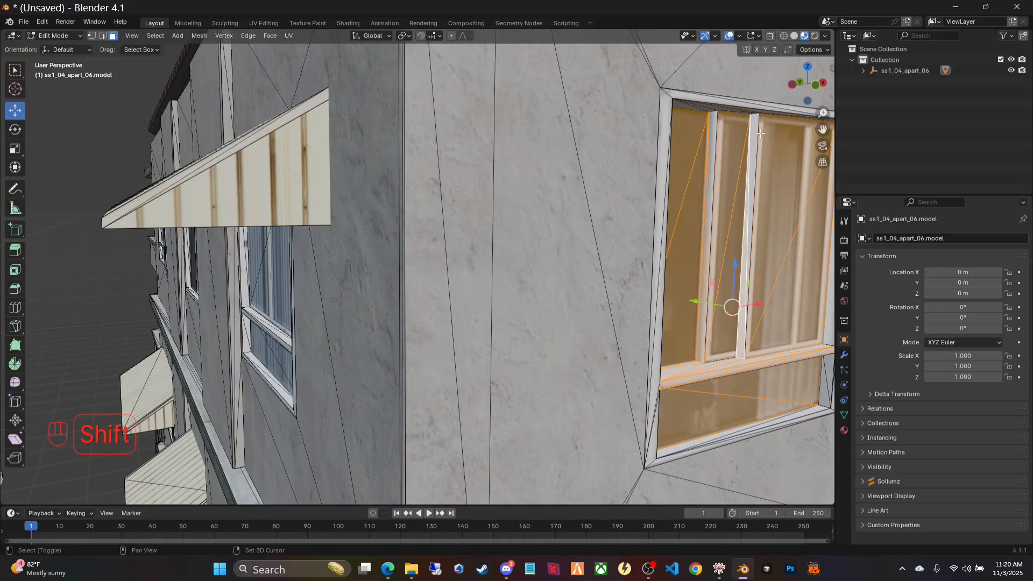
{"action": "left_click", "coordinate": [717, 136], "text": "shift"}
{"action": "left_click", "coordinate": [713, 125], "text": "shift"}
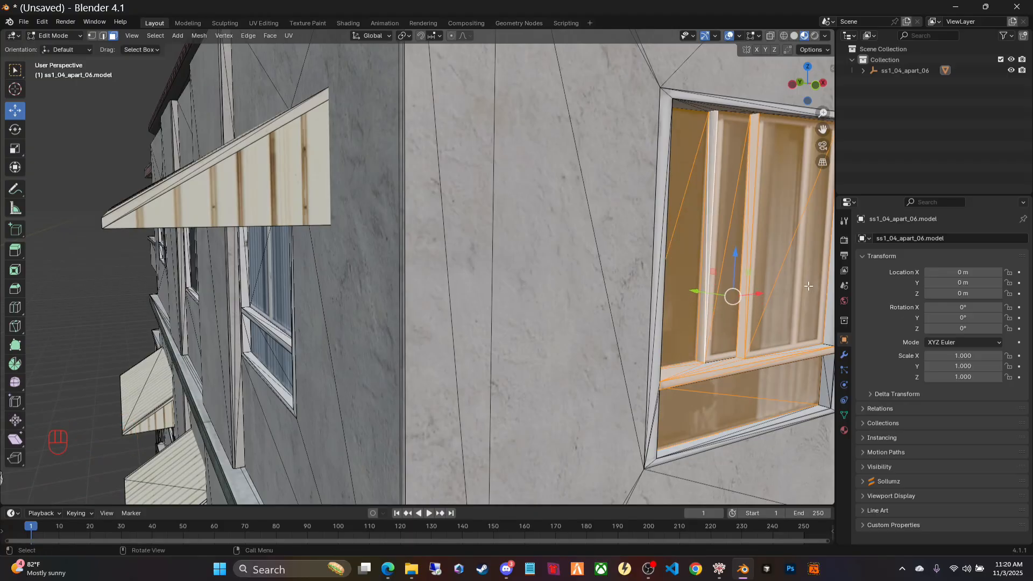
{"action": "left_click", "coordinate": [704, 365], "text": "shift"}
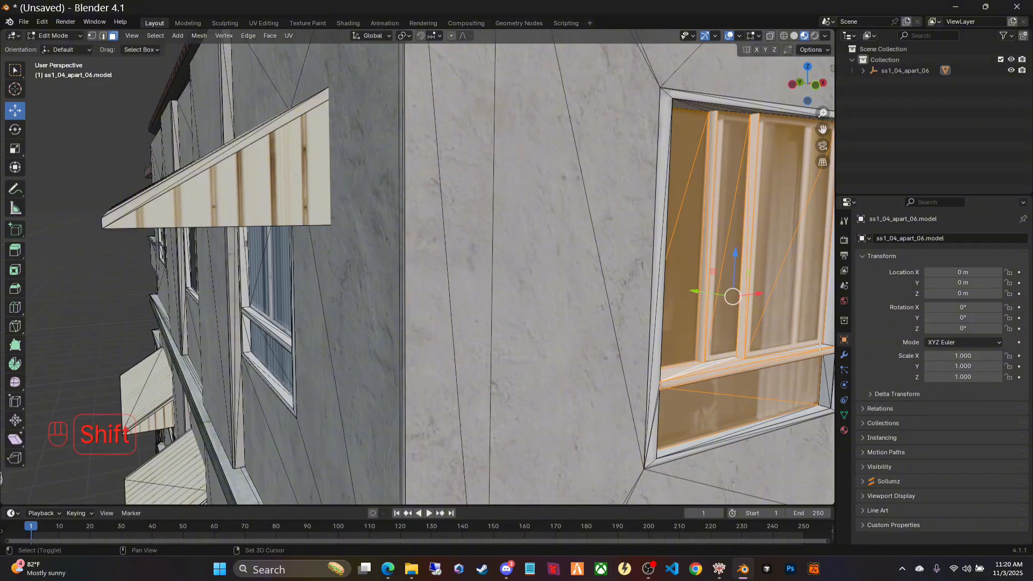
Step: Add the crossbar's underside faces to the selection and delete all selected faces of the upper-floor window
{"action": "middle_click_drag", "start_coordinate": [807, 398], "coordinate": [745, 350]}
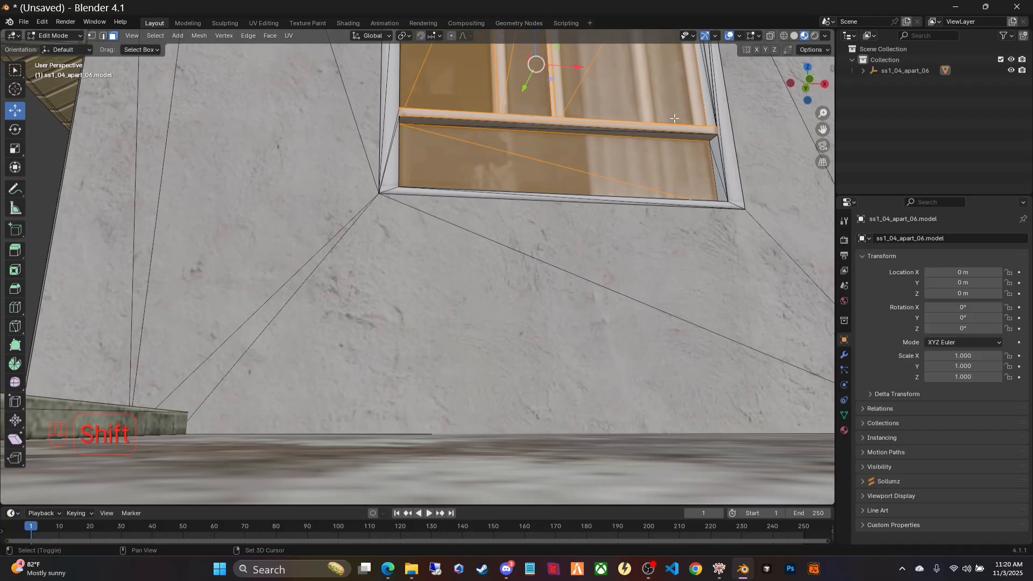
{"action": "left_click", "coordinate": [602, 134], "text": "shift"}
{"action": "left_click", "coordinate": [500, 126], "text": "shift"}
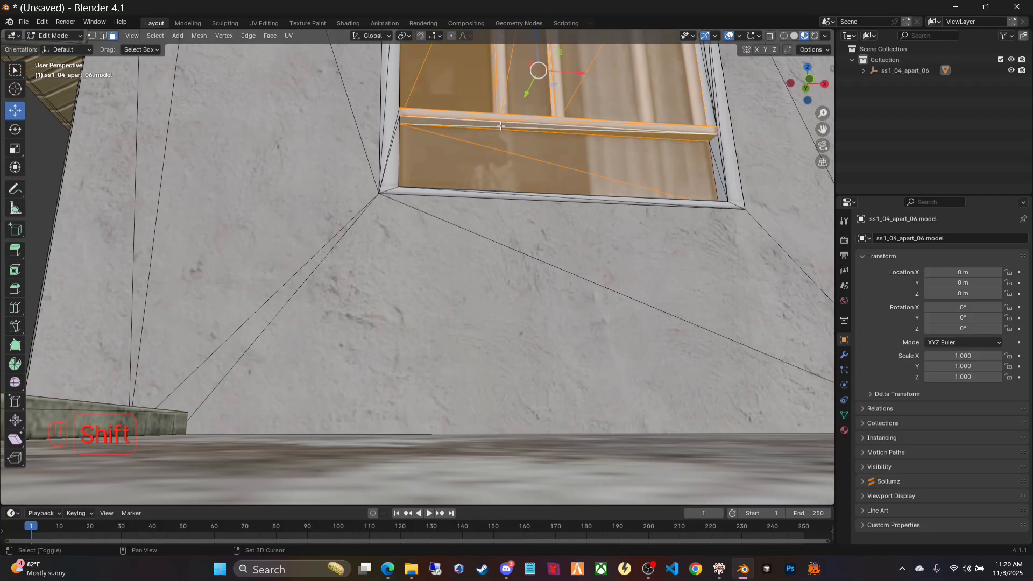
{"action": "middle_click_drag", "start_coordinate": [567, 213], "coordinate": [607, 306]}
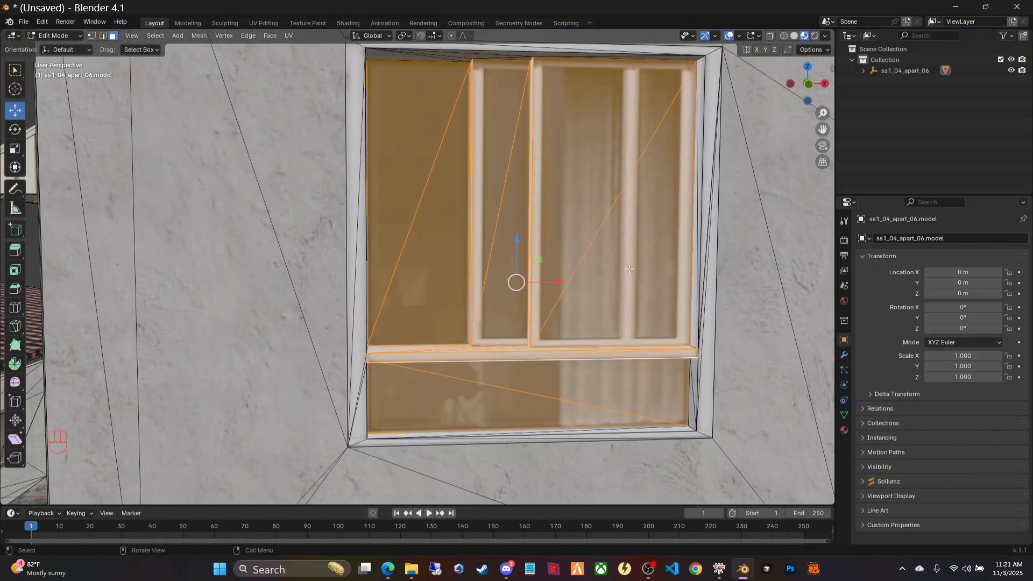
{"action": "key", "text": "x"}
{"action": "left_click", "coordinate": [590, 266]}
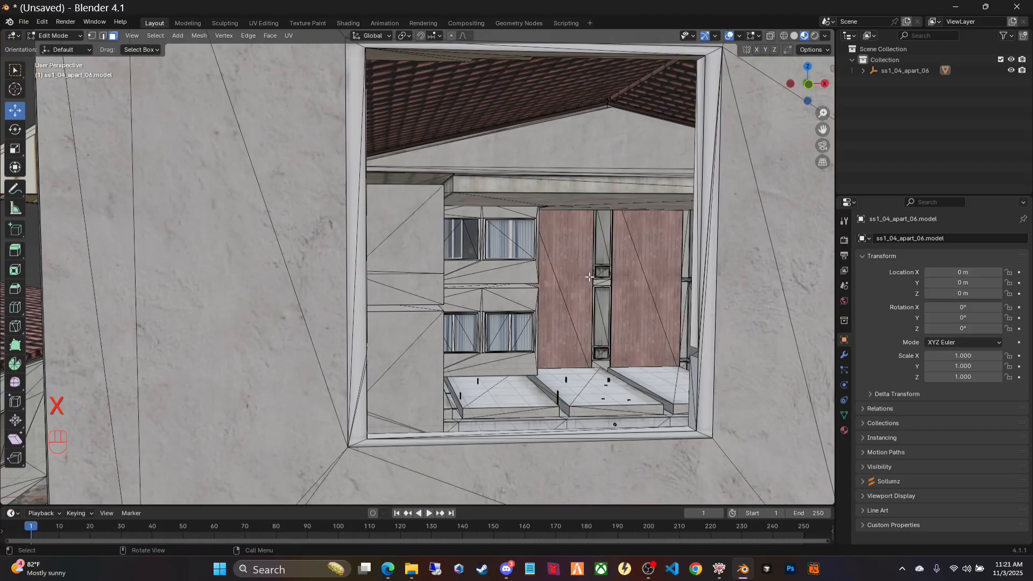
Step: Examine the opened window and the rest of the upper-floor facade, including the awning windows and both doorways
{"action": "middle_click_drag", "start_coordinate": [589, 277], "coordinate": [562, 279]}
{"action": "middle_click_drag", "start_coordinate": [322, 144], "coordinate": [326, 174]}
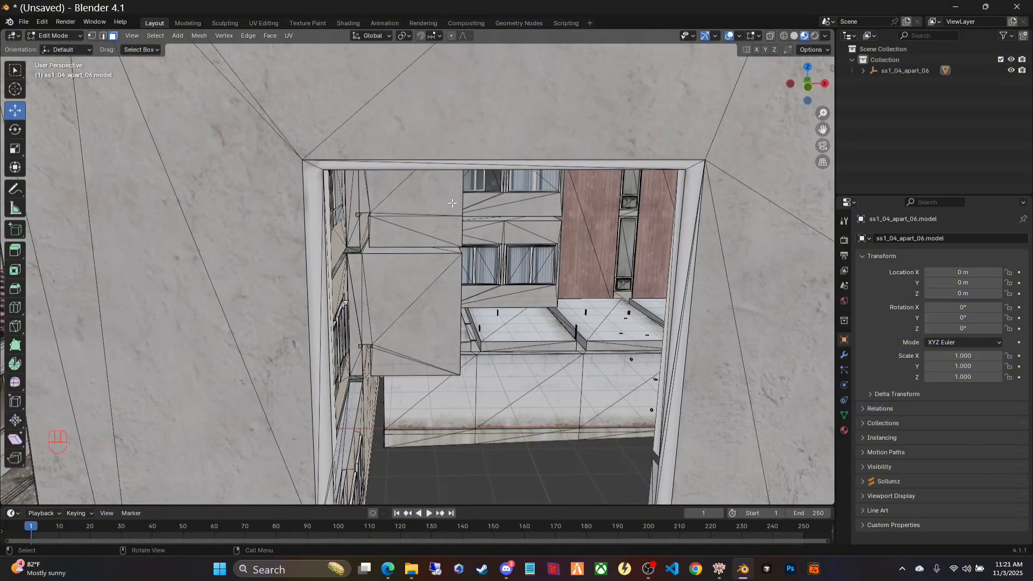
{"action": "scroll", "coordinate": [452, 203], "scroll_direction": "down", "scroll_amount": 5}
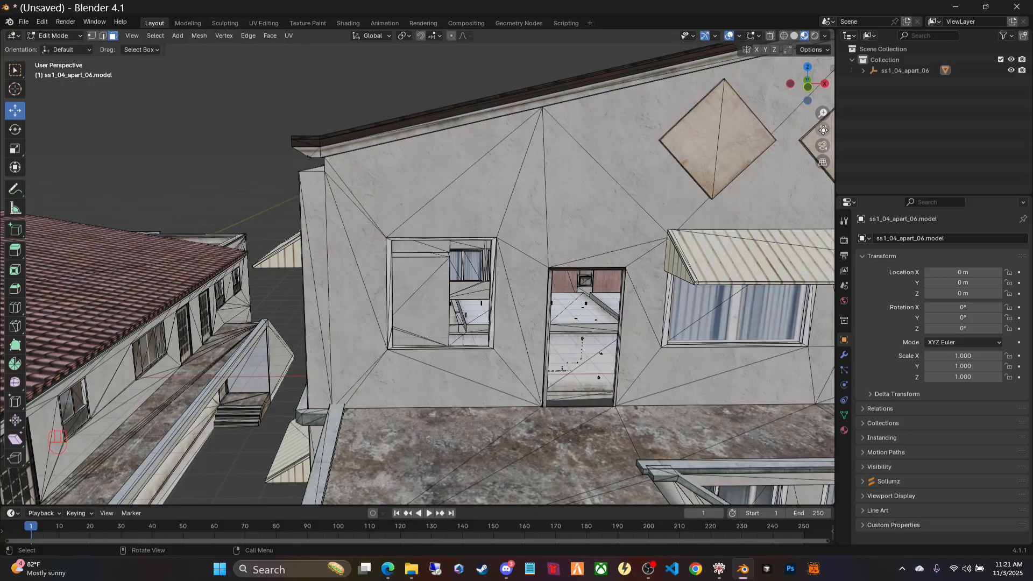
{"action": "left_click_drag", "start_coordinate": [823, 130], "coordinate": [819, 177]}
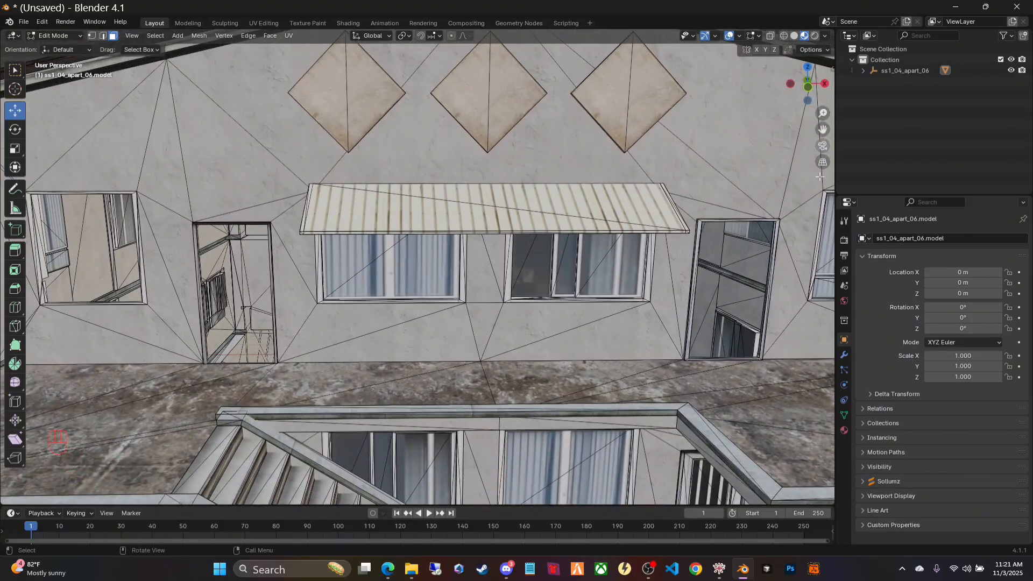
{"action": "middle_click_drag", "start_coordinate": [742, 329], "coordinate": [715, 320]}
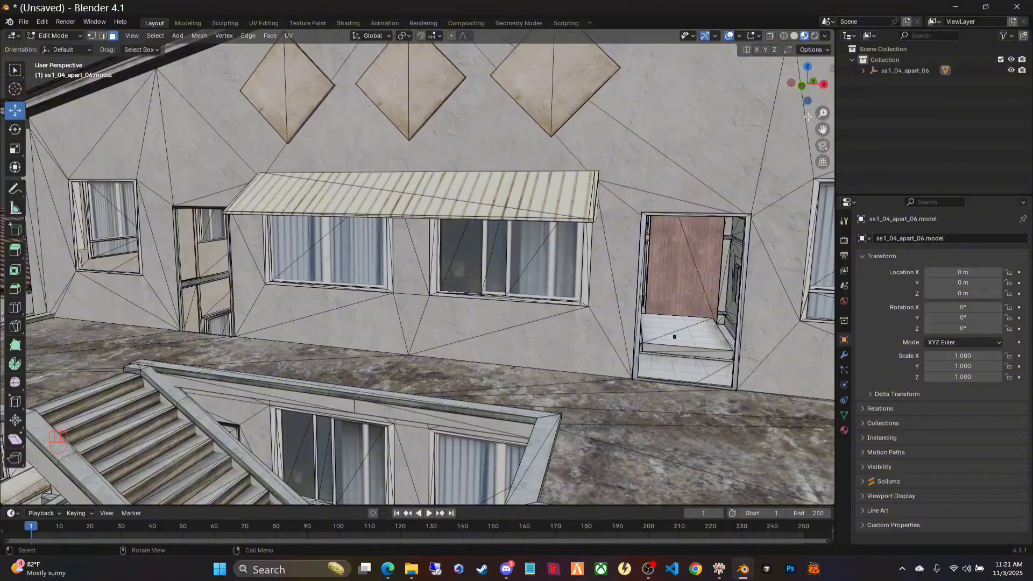
{"action": "left_click_drag", "start_coordinate": [823, 129], "coordinate": [490, 89]}
{"action": "middle_click_drag", "start_coordinate": [693, 230], "coordinate": [714, 234]}
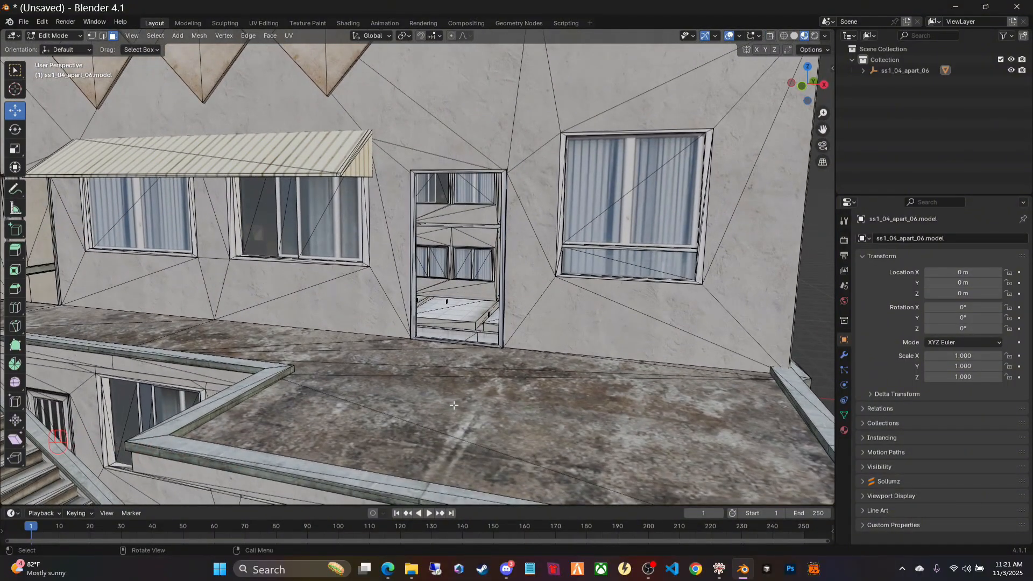
{"action": "middle_click_drag", "start_coordinate": [453, 405], "coordinate": [493, 396]}
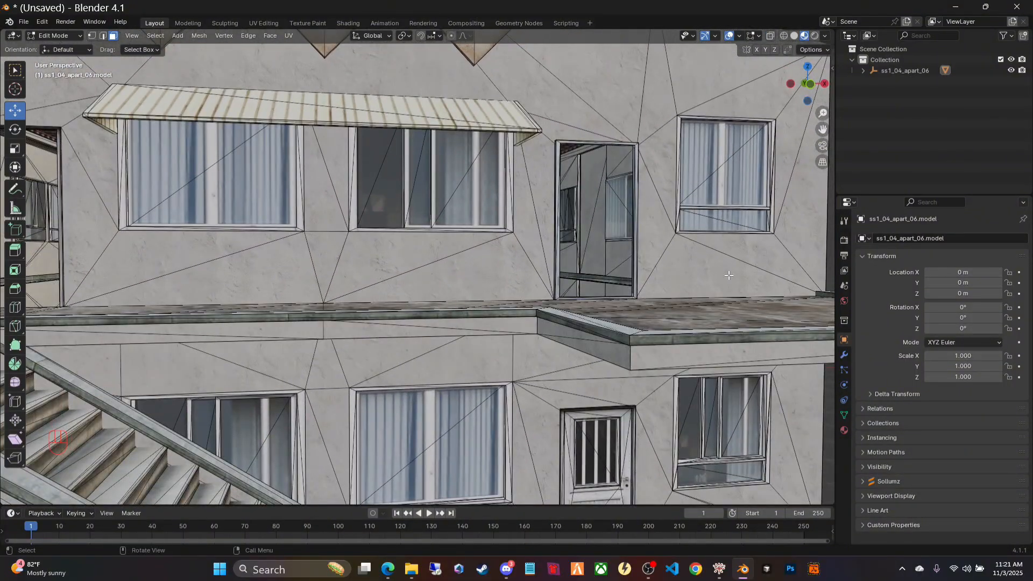
Step: Select the pane faces of the sliding window under the awning, nearest the open doorway
{"action": "scroll", "coordinate": [443, 311], "scroll_direction": "up", "scroll_amount": 4}
{"action": "middle_click_drag", "start_coordinate": [675, 257], "coordinate": [659, 289]}
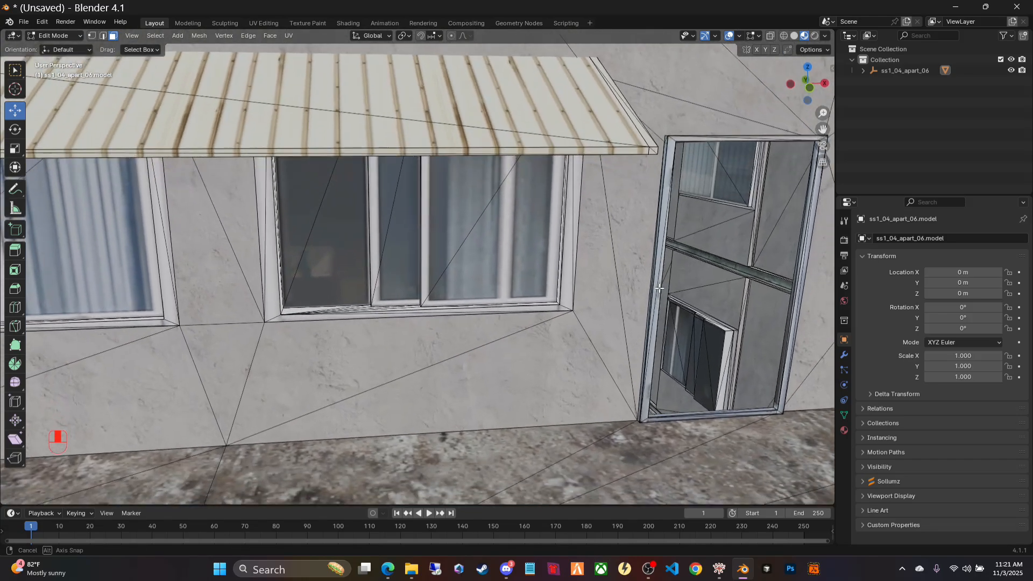
{"action": "left_click", "coordinate": [529, 238]}
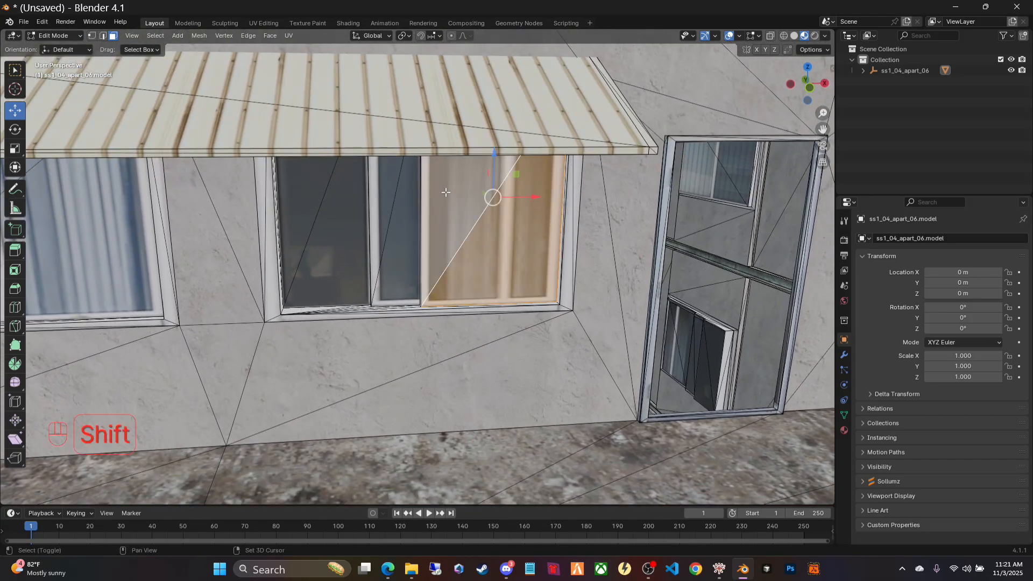
{"action": "left_click", "coordinate": [412, 224], "text": "shift"}
{"action": "left_click", "coordinate": [377, 202], "text": "shift"}
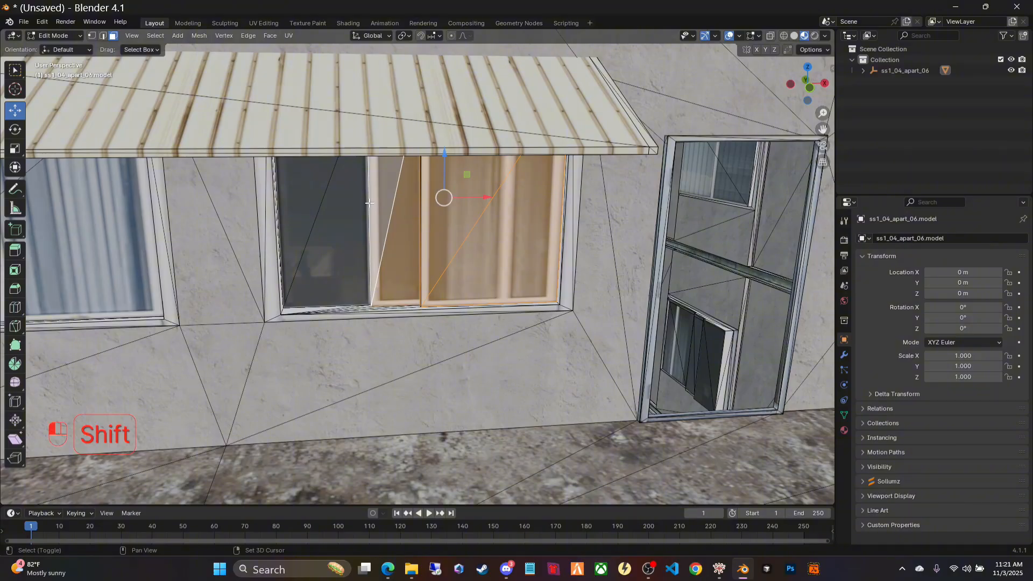
{"action": "left_click", "coordinate": [369, 203], "text": "shift"}
{"action": "left_click", "coordinate": [352, 203], "text": "shift"}
{"action": "left_click", "coordinate": [319, 193], "text": "shift"}
Step: Add the awning window's missing pane faces and both vertical dividers' side faces to the selection, and delete the selected faces
{"action": "middle_click_drag", "start_coordinate": [392, 339], "coordinate": [426, 315]}
{"action": "scroll", "coordinate": [585, 230], "scroll_direction": "up", "scroll_amount": 5}
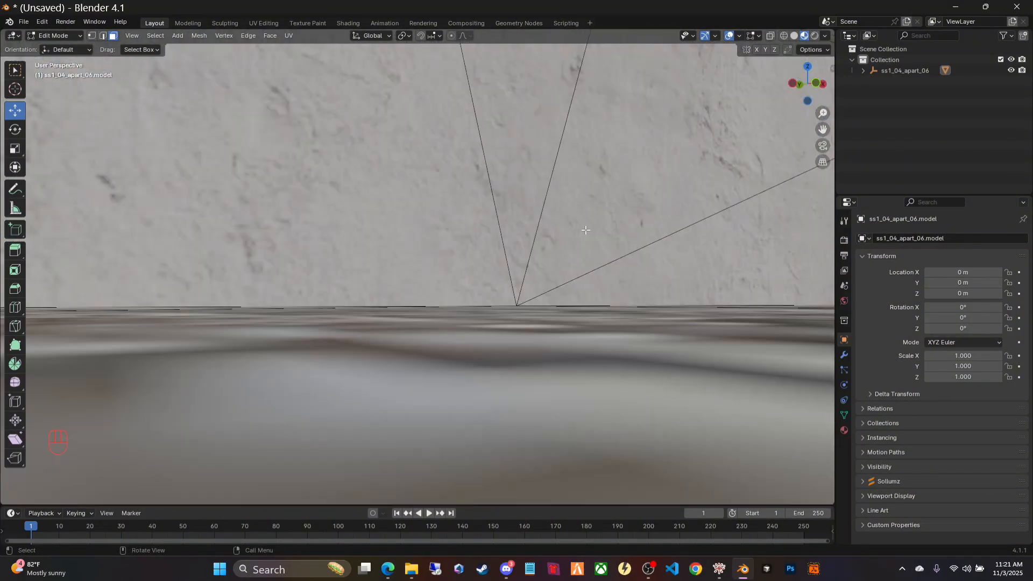
{"action": "left_click_drag", "start_coordinate": [821, 129], "coordinate": [771, 148]}
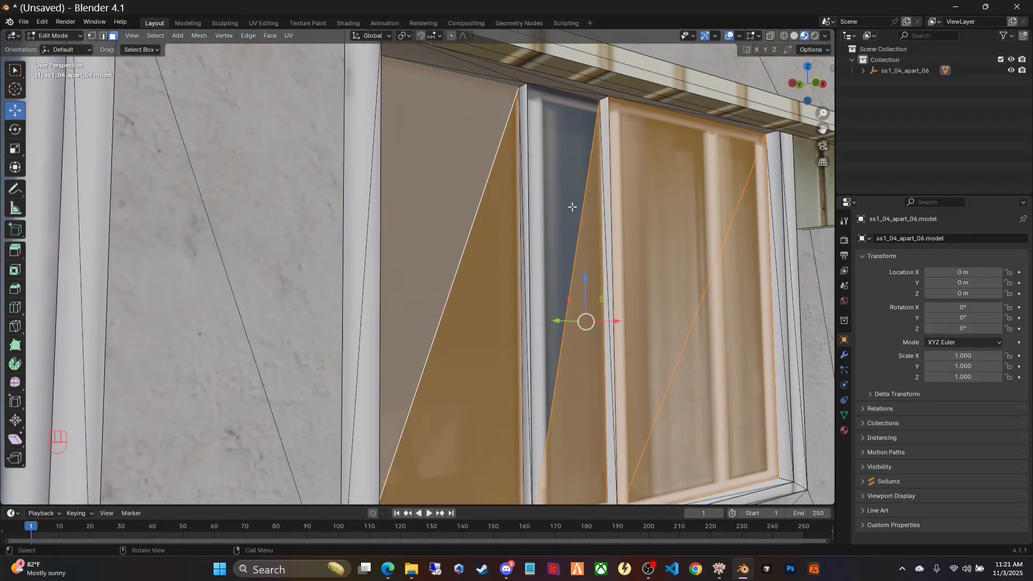
{"action": "left_click", "coordinate": [551, 153], "text": "shift"}
{"action": "left_click", "coordinate": [525, 152], "text": "shift"}
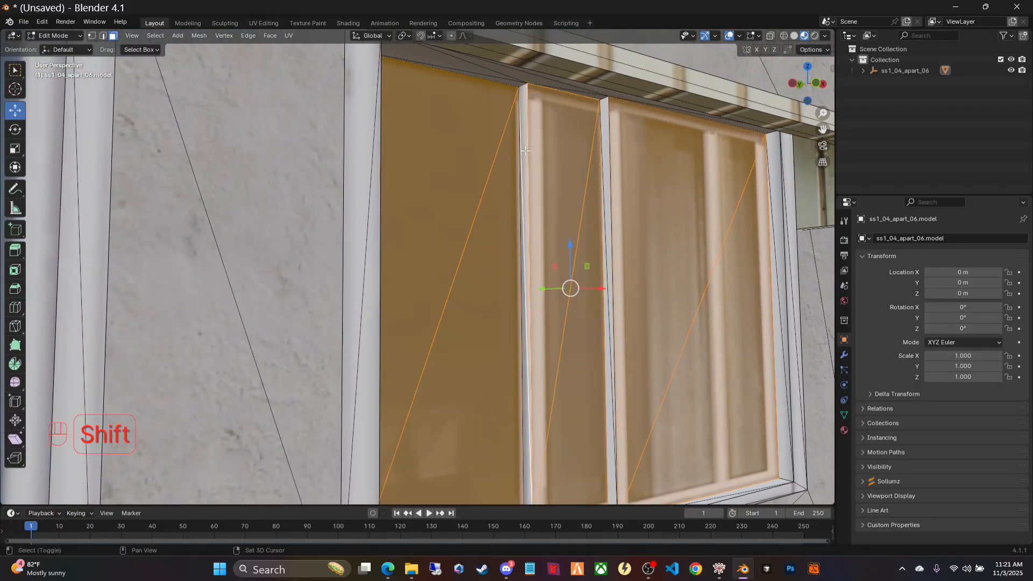
{"action": "left_click", "coordinate": [523, 280], "text": "shift"}
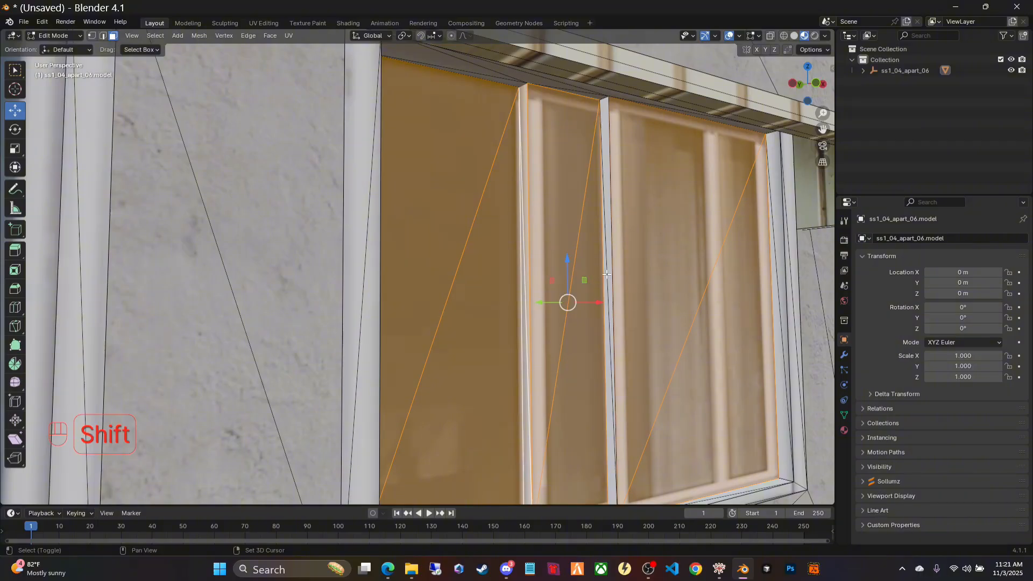
{"action": "left_click", "coordinate": [606, 275], "text": "shift"}
{"action": "left_click", "coordinate": [605, 276], "text": "shift"}
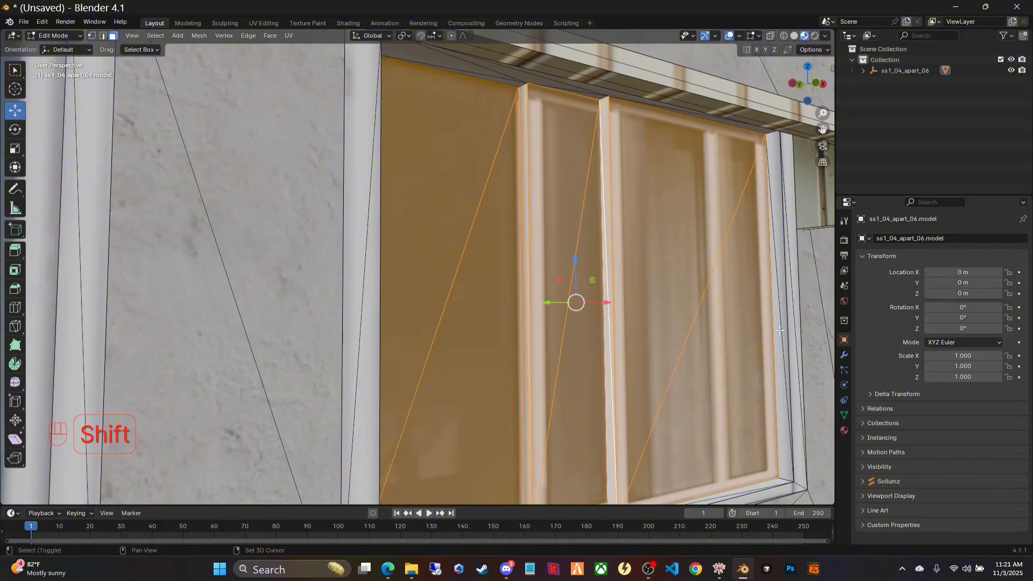
{"action": "middle_click_drag", "start_coordinate": [694, 317], "coordinate": [713, 280], "text": "shift"}
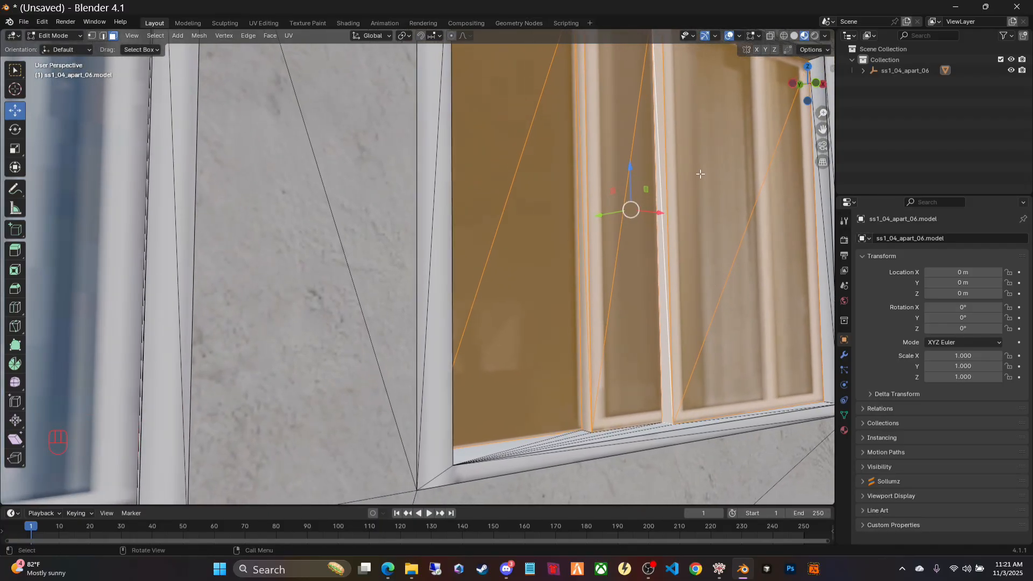
{"action": "middle_click_drag", "start_coordinate": [702, 168], "coordinate": [681, 160]}
{"action": "scroll", "coordinate": [605, 169], "scroll_direction": "down", "scroll_amount": 5}
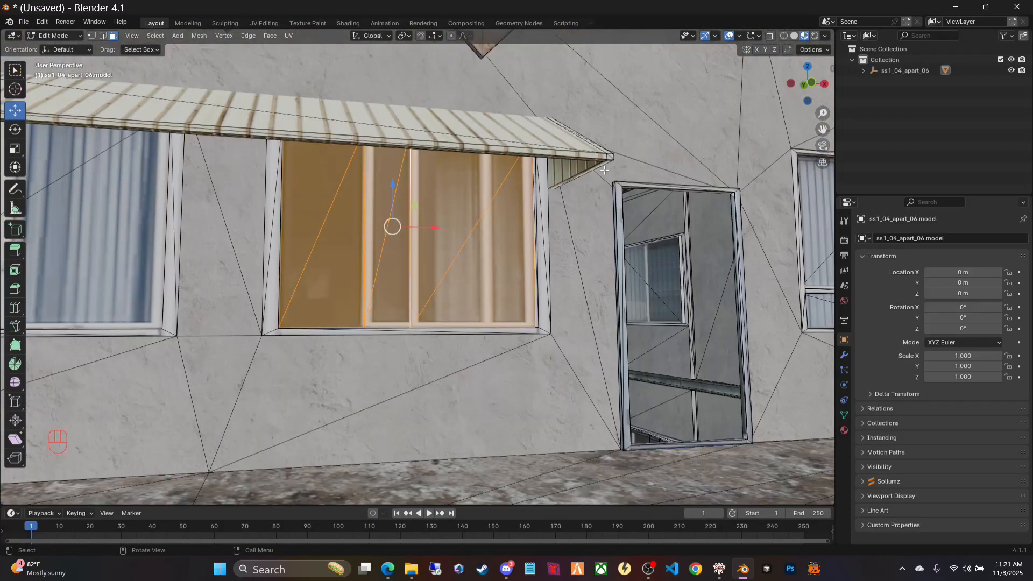
{"action": "key", "text": "x"}
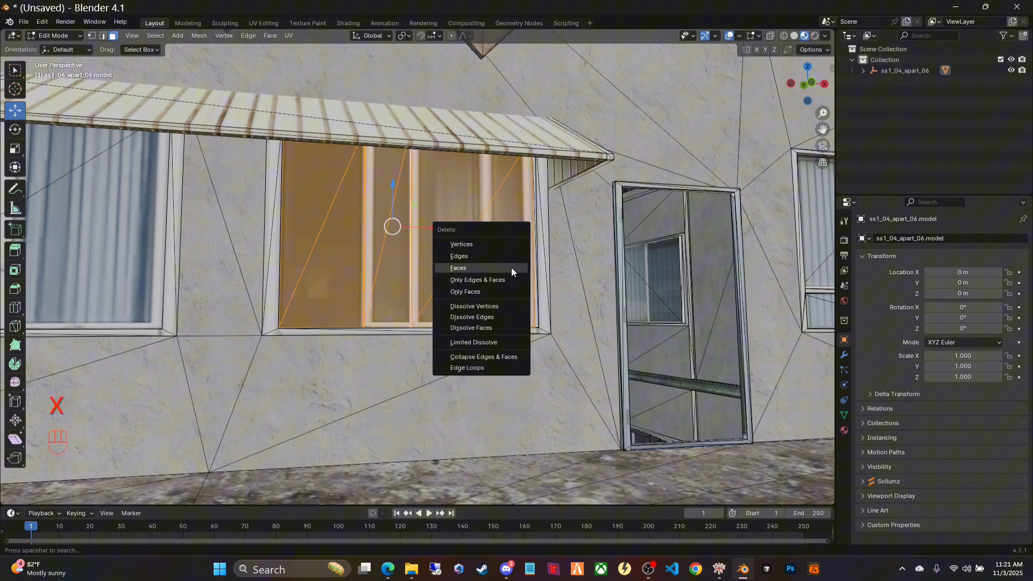
{"action": "left_click", "coordinate": [480, 269]}
Step: Examine the building's other sides, including the narrow windows between the two tall wood-clad panels
{"action": "scroll", "coordinate": [560, 262], "scroll_direction": "down", "scroll_amount": 6}
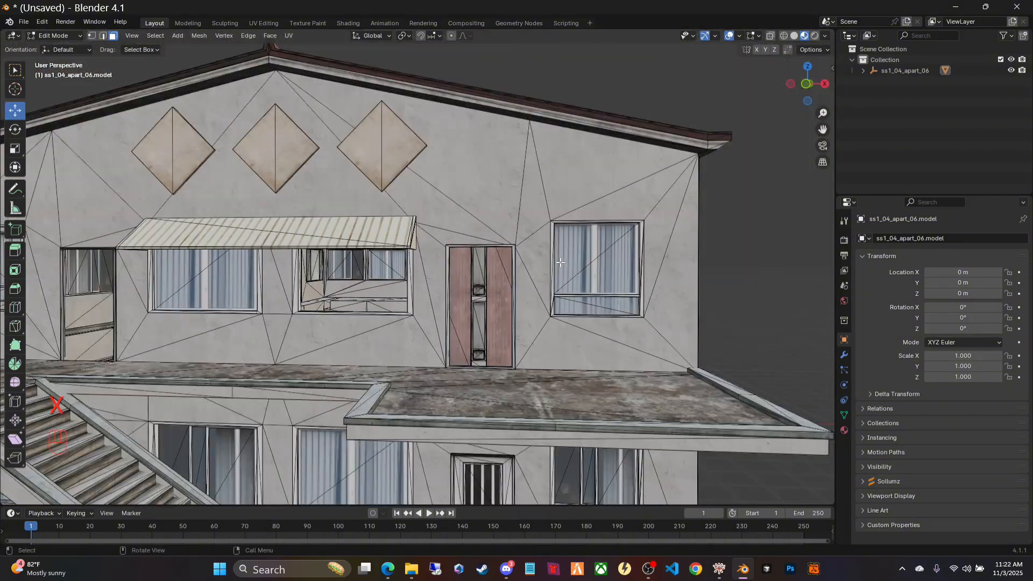
{"action": "scroll", "coordinate": [575, 257], "scroll_direction": "down", "scroll_amount": 3}
{"action": "middle_click_drag", "start_coordinate": [478, 279], "coordinate": [840, 136]}
{"action": "left_click_drag", "start_coordinate": [822, 129], "coordinate": [565, 135]}
{"action": "scroll", "coordinate": [669, 283], "scroll_direction": "up", "scroll_amount": 6}
{"action": "middle_click_drag", "start_coordinate": [708, 279], "coordinate": [631, 285]}
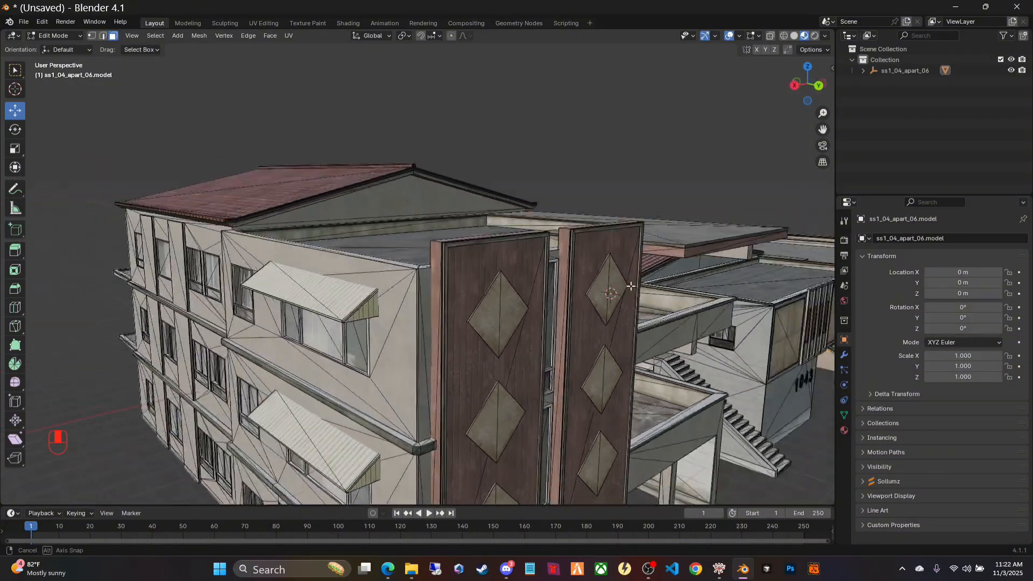
{"action": "middle_click_drag", "start_coordinate": [571, 321], "coordinate": [631, 309]}
{"action": "scroll", "coordinate": [484, 317], "scroll_direction": "up", "scroll_amount": 3}
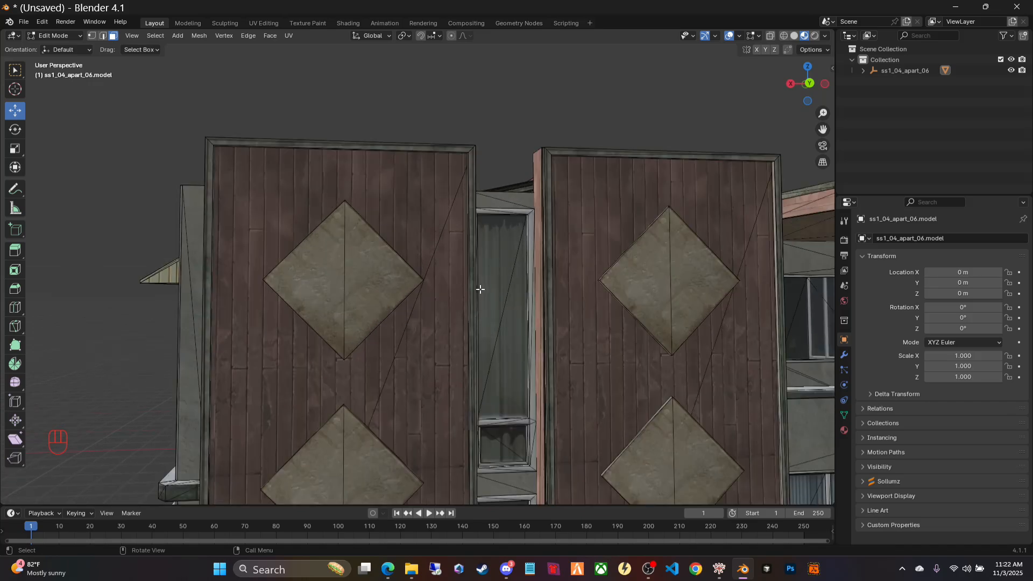
Step: Select the upper and lower pane faces of the topmost narrow window between the wood-clad panels and delete them
{"action": "left_click", "coordinate": [489, 263]}
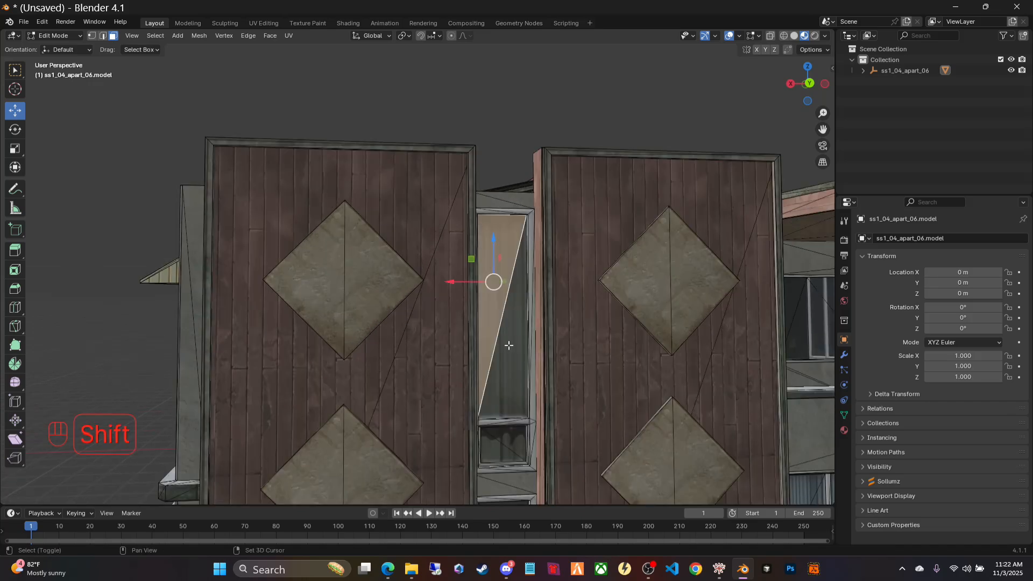
{"action": "left_click", "coordinate": [509, 345], "text": "shift"}
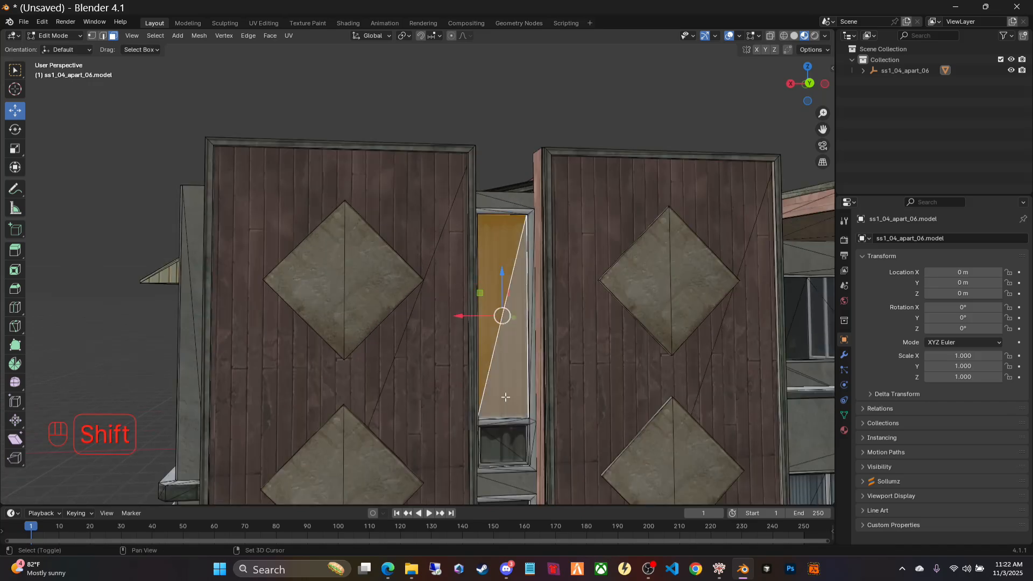
{"action": "left_click", "coordinate": [508, 441], "text": "shift"}
{"action": "left_click", "coordinate": [498, 433], "text": "shift"}
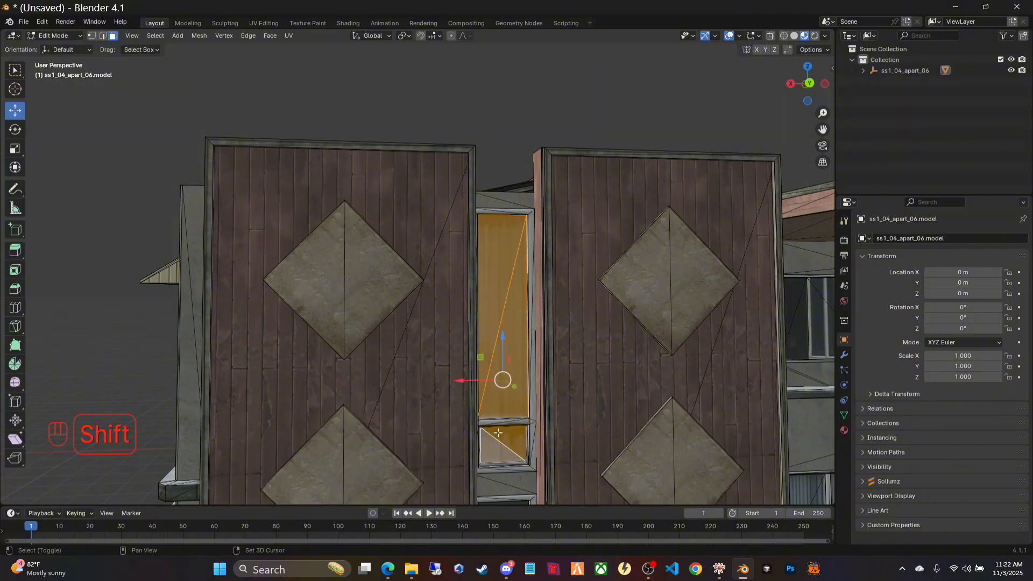
{"action": "scroll", "coordinate": [524, 364], "scroll_direction": "up", "scroll_amount": 4}
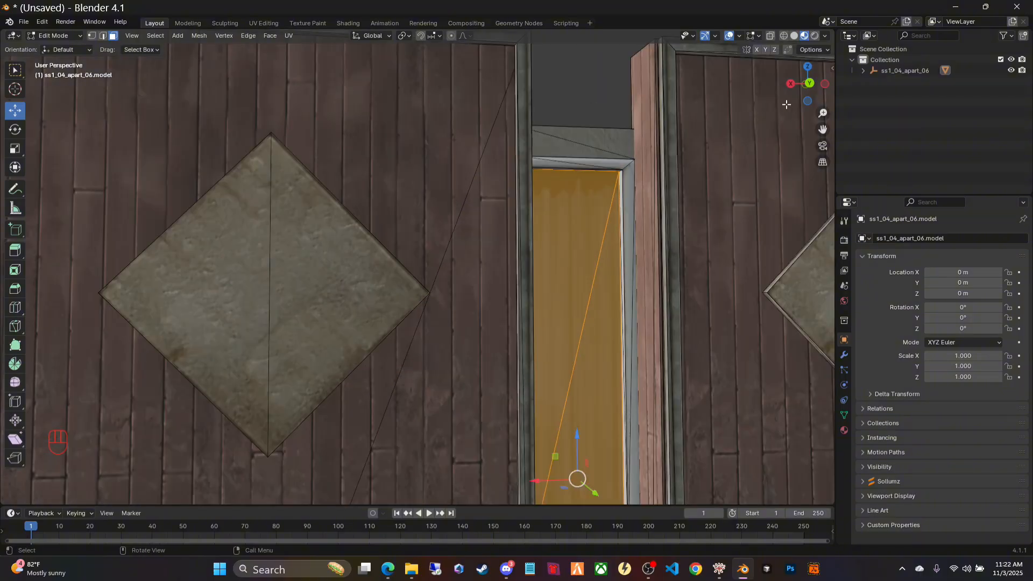
{"action": "mouse_move", "coordinate": [822, 130]}
{"action": "left_mouse_down"}
{"action": "mouse_move", "coordinate": [786, 107]}
{"action": "mouse_move", "coordinate": [817, 137]}
{"action": "left_mouse_up"}
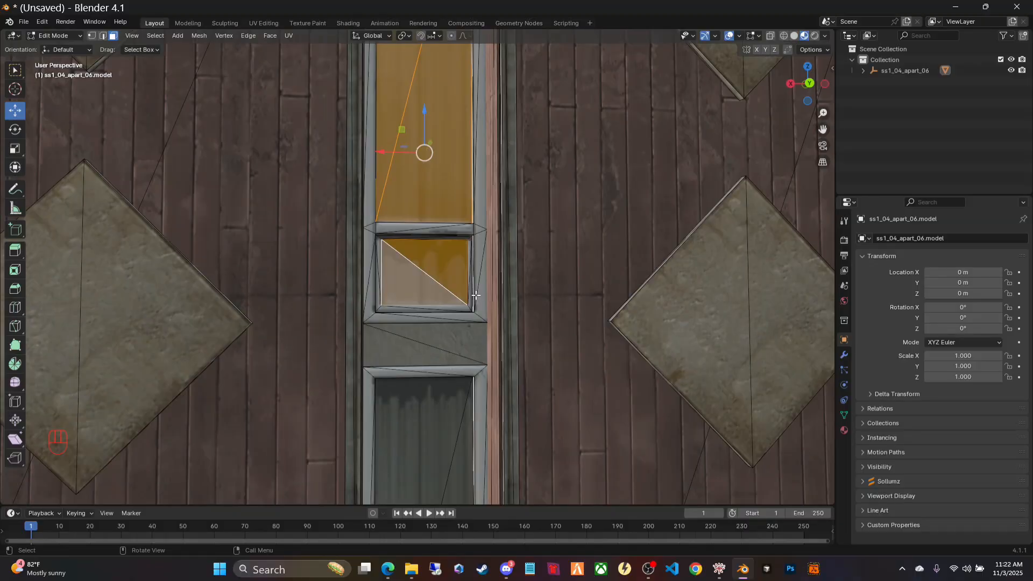
{"action": "key", "text": "x"}
{"action": "left_click", "coordinate": [434, 299]}
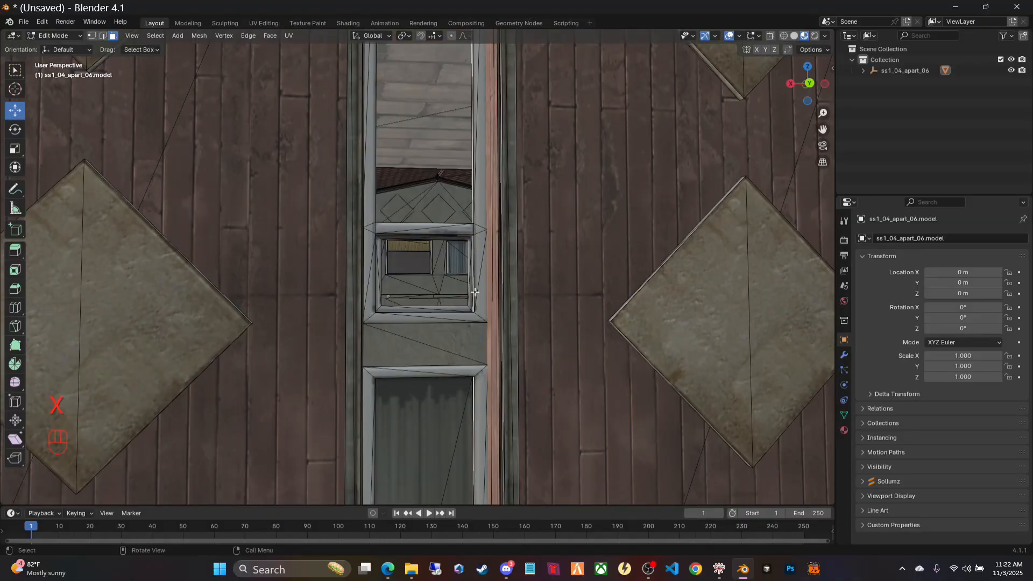
{"action": "scroll", "coordinate": [474, 291], "scroll_direction": "down", "scroll_amount": 6}
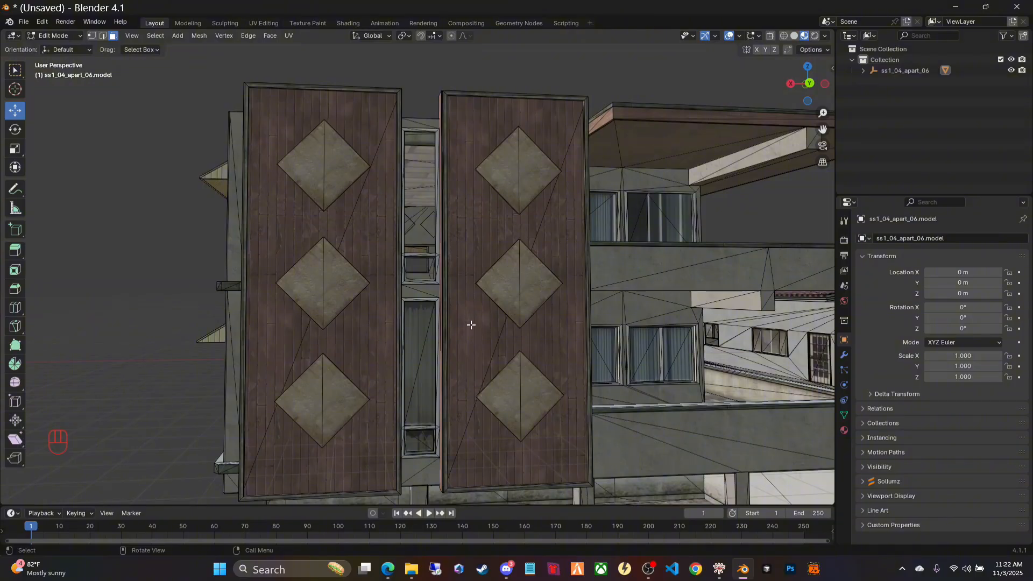
Step: Select all pane faces of the upper three-pane awning window nearest the wood-clad panels and delete them
{"action": "middle_click_drag", "start_coordinate": [471, 325], "coordinate": [503, 409]}
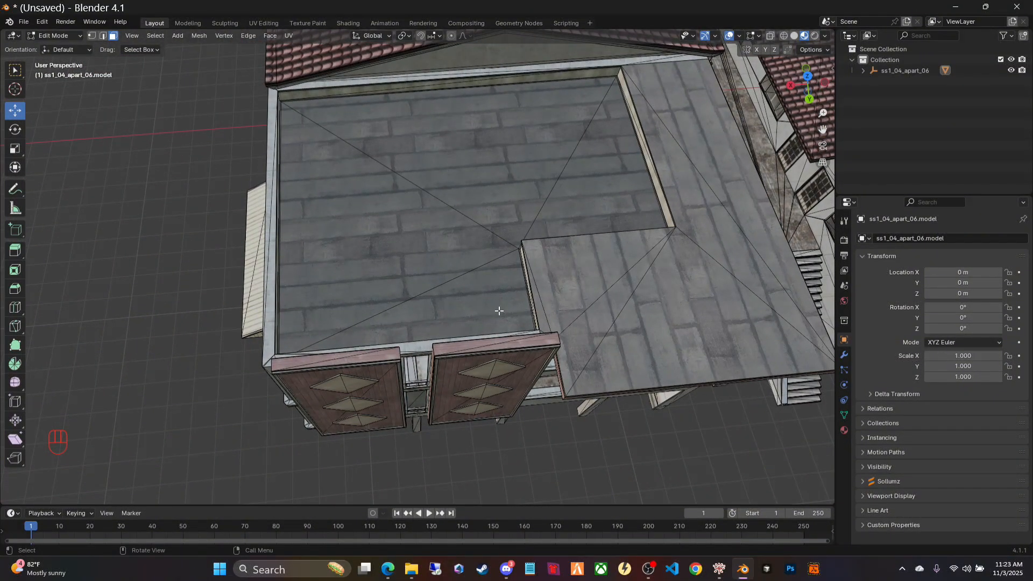
{"action": "middle_click_drag", "start_coordinate": [376, 234], "coordinate": [392, 177]}
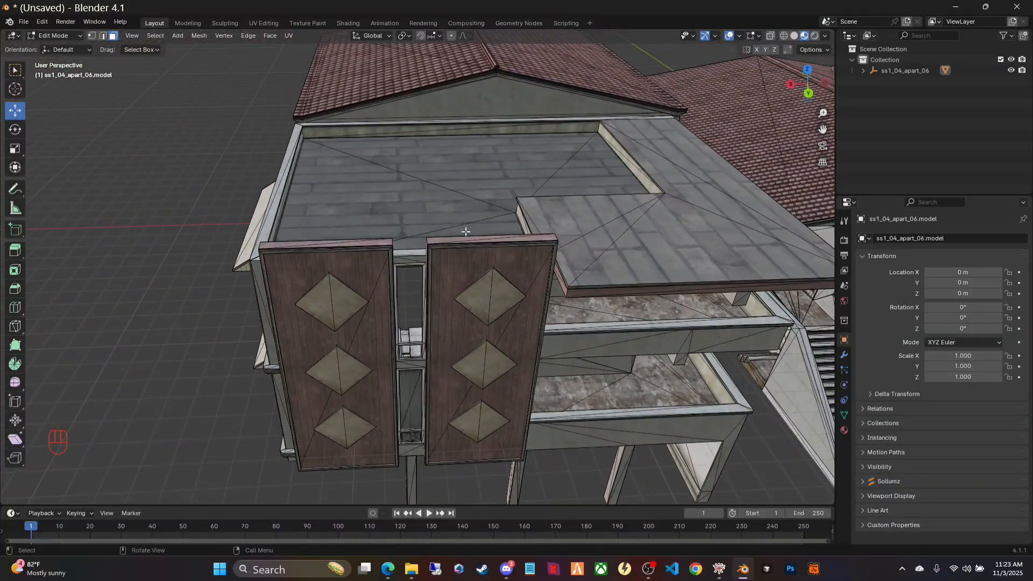
{"action": "middle_click_drag", "start_coordinate": [466, 232], "coordinate": [513, 302]}
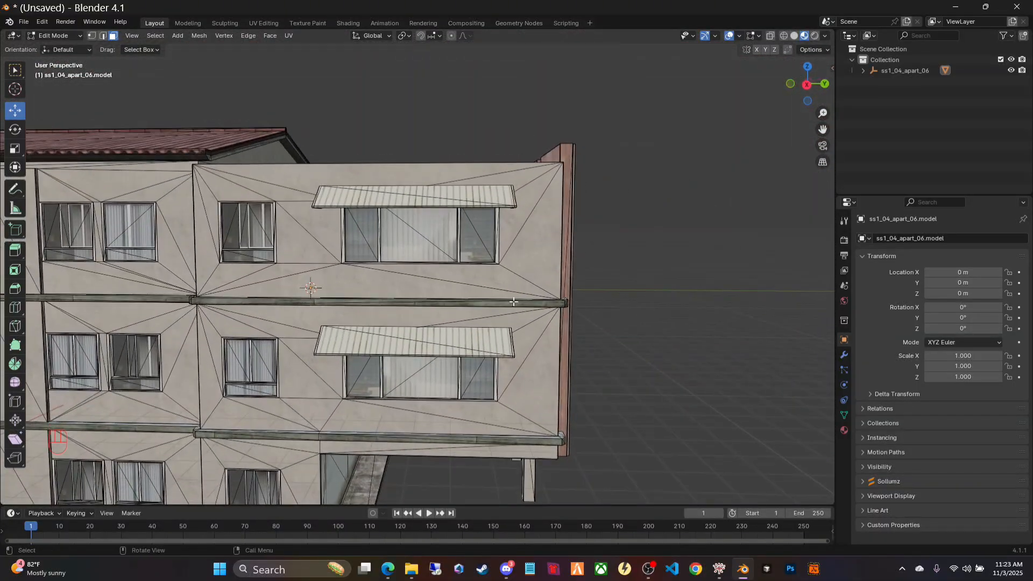
{"action": "scroll", "coordinate": [514, 302], "scroll_direction": "up", "scroll_amount": 4}
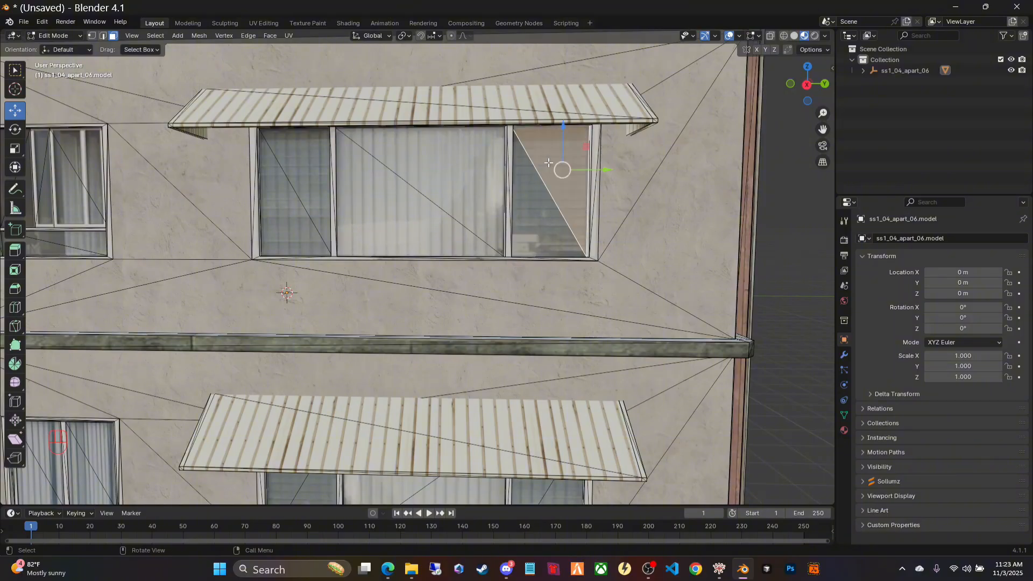
{"action": "left_click", "coordinate": [521, 222], "text": "shift"}
{"action": "left_click", "coordinate": [464, 177], "text": "shift"}
{"action": "left_click", "coordinate": [379, 215], "text": "shift"}
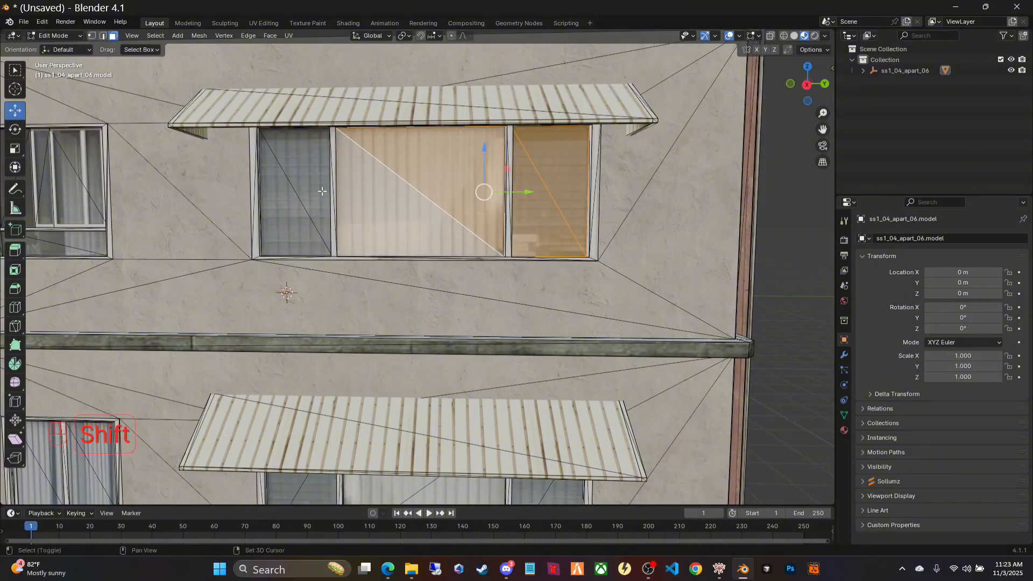
{"action": "left_click", "coordinate": [310, 188], "text": "shift"}
{"action": "left_click", "coordinate": [295, 213], "text": "shift"}
{"action": "key", "text": "x"}
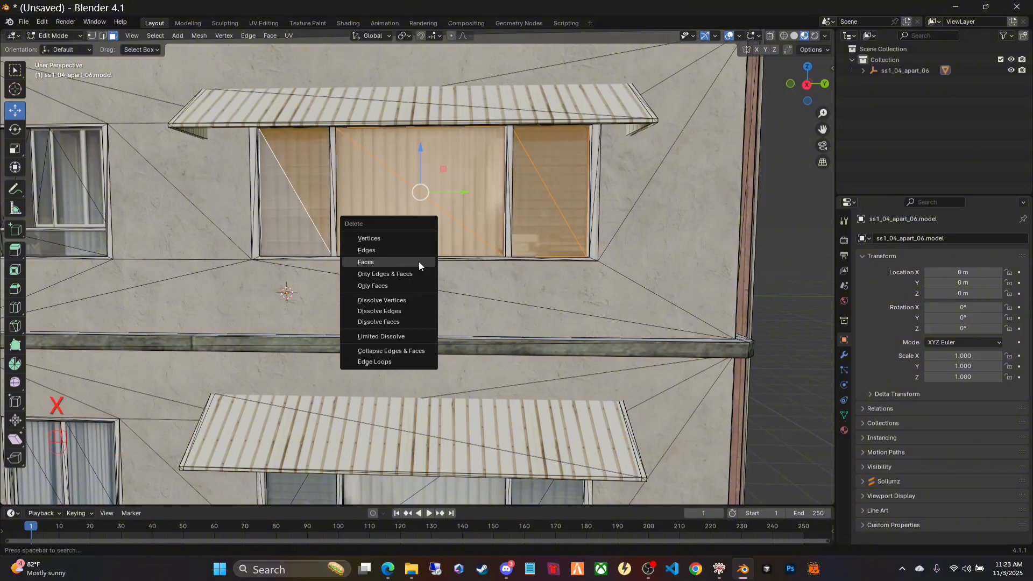
{"action": "left_click", "coordinate": [402, 264]}
Step: Select all pane faces of the two side-by-side windows on the upper balcony, beside the wood-clad panels
{"action": "middle_click_drag", "start_coordinate": [683, 333], "coordinate": [472, 352]}
{"action": "scroll", "coordinate": [471, 351], "scroll_direction": "down", "scroll_amount": 5}
{"action": "scroll", "coordinate": [547, 364], "scroll_direction": "up", "scroll_amount": 3}
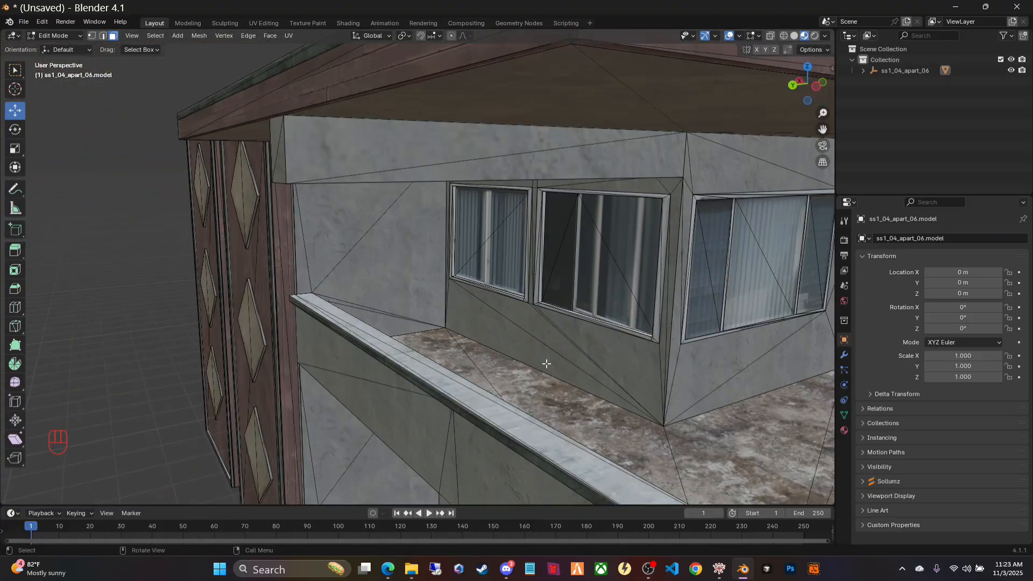
{"action": "middle_click_drag", "start_coordinate": [571, 379], "coordinate": [612, 383]}
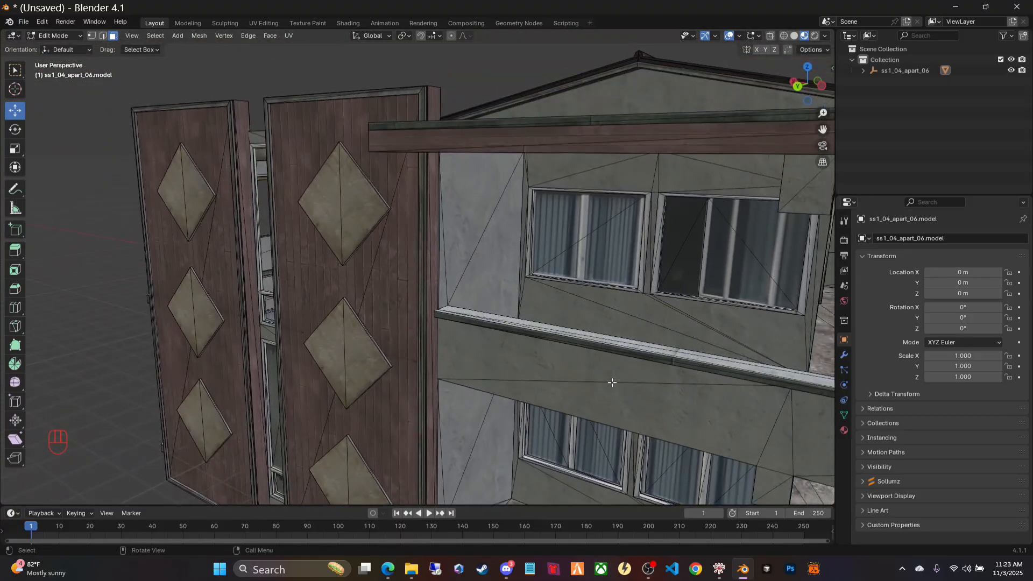
{"action": "left_click_drag", "start_coordinate": [821, 131], "coordinate": [511, 58]}
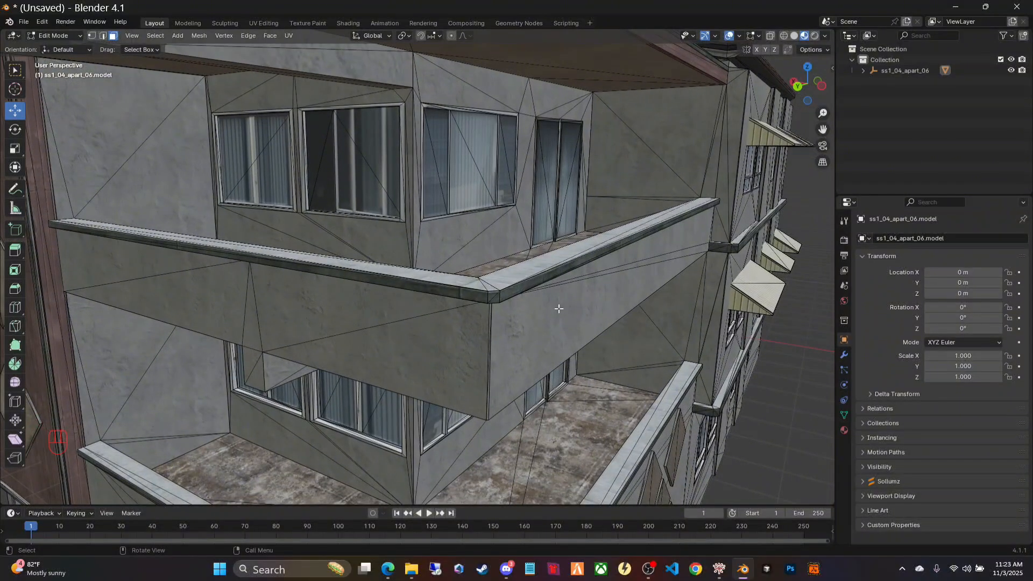
{"action": "middle_click_drag", "start_coordinate": [375, 259], "coordinate": [422, 266]}
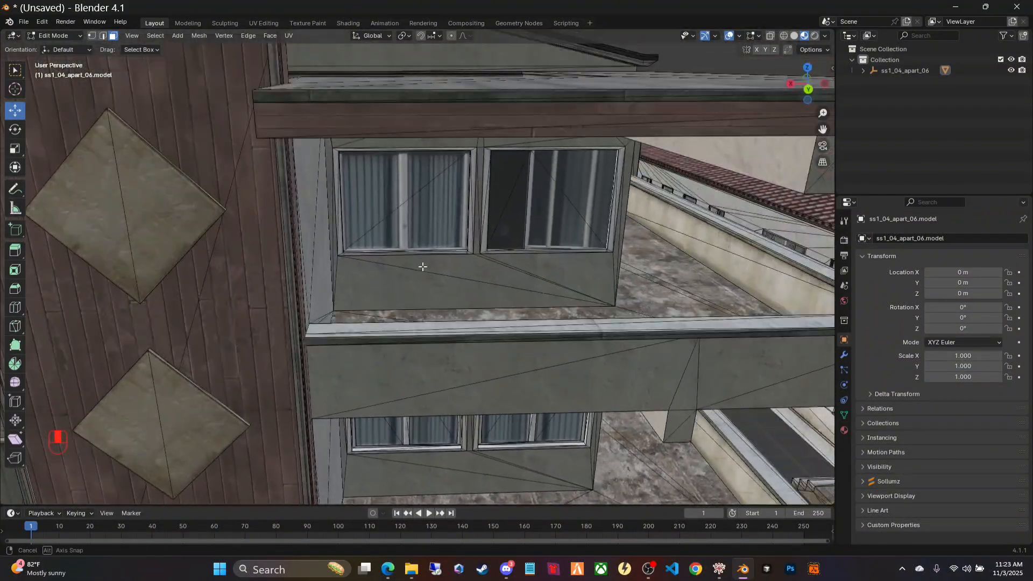
{"action": "left_click", "coordinate": [395, 187], "text": "shift"}
{"action": "left_click", "coordinate": [425, 221], "text": "shift"}
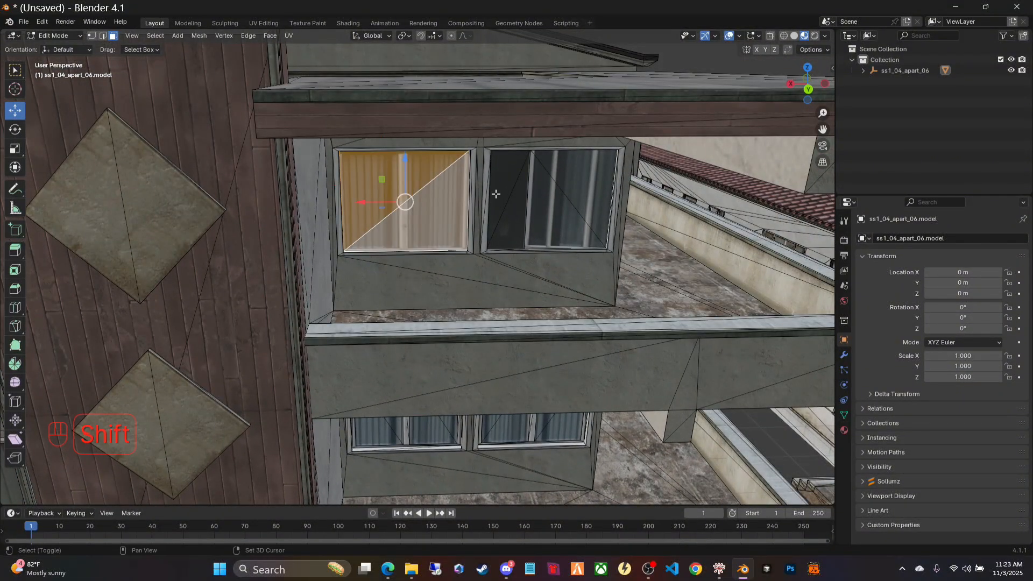
{"action": "left_click", "coordinate": [500, 177], "text": "shift"}
{"action": "left_click", "coordinate": [569, 205], "text": "shift"}
{"action": "left_click", "coordinate": [580, 195], "text": "shift"}
{"action": "left_click", "coordinate": [515, 223], "text": "shift"}
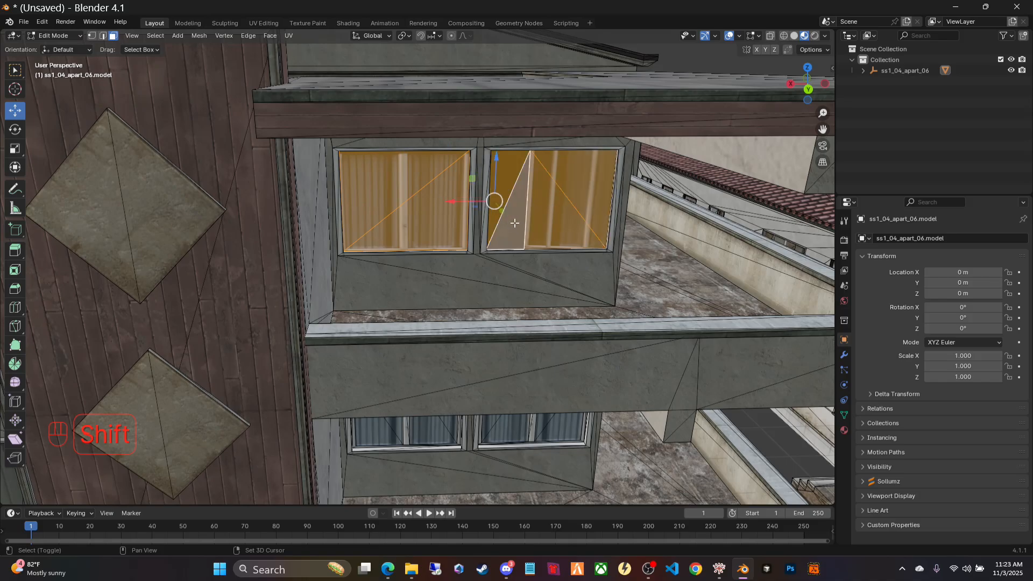
Step: Add the pane faces of the three-pane window around the upper balcony's corner to the selection, and delete all selected faces
{"action": "middle_click_drag", "start_coordinate": [670, 255], "coordinate": [567, 242]}
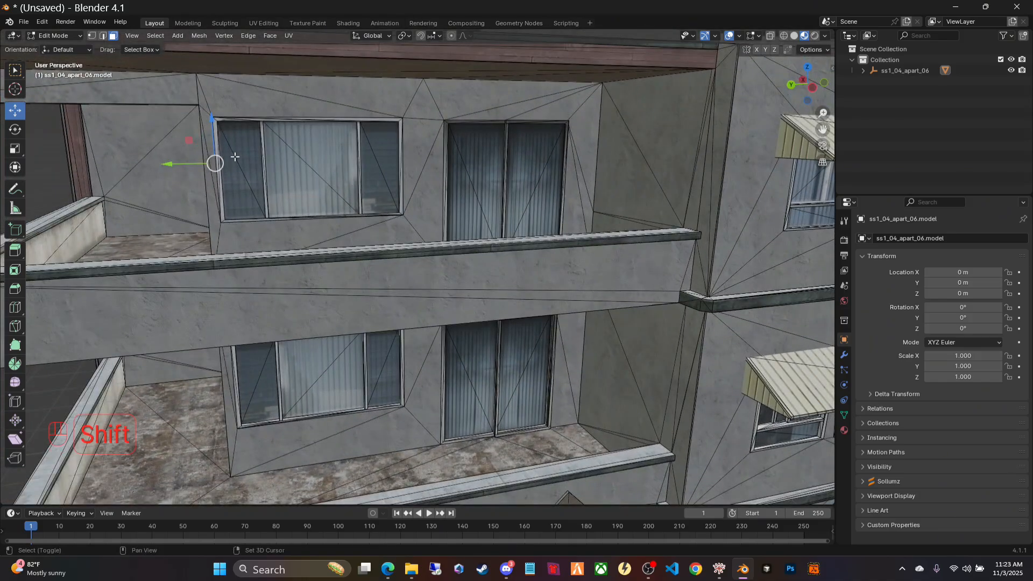
{"action": "left_click", "coordinate": [231, 176], "text": "shift"}
{"action": "left_click", "coordinate": [244, 141], "text": "shift"}
{"action": "left_click", "coordinate": [321, 142], "text": "shift"}
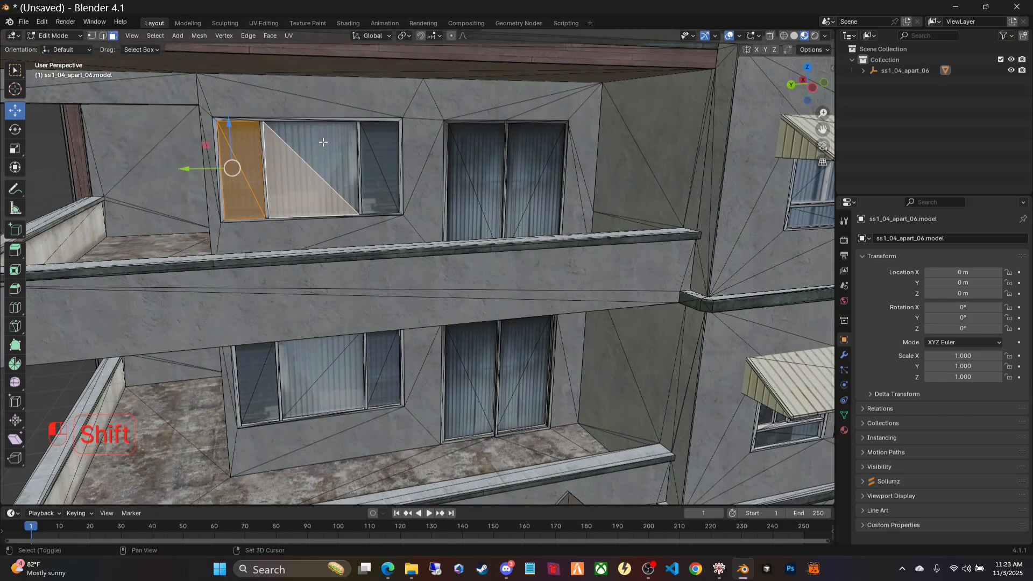
{"action": "left_click", "coordinate": [293, 183], "text": "shift"}
{"action": "left_click", "coordinate": [373, 154], "text": "shift"}
{"action": "left_click", "coordinate": [382, 143], "text": "shift"}
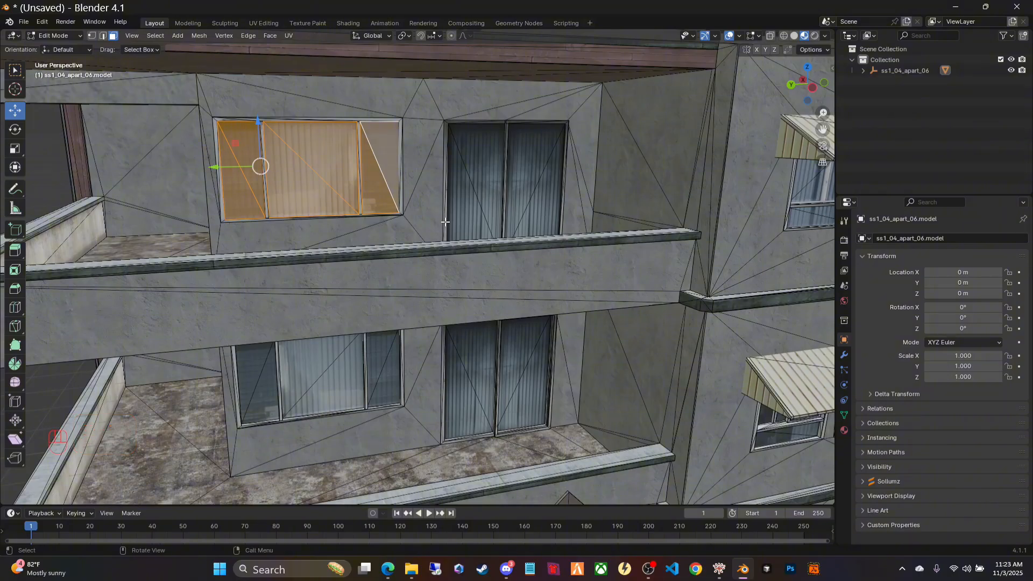
{"action": "middle_click_drag", "start_coordinate": [453, 231], "coordinate": [507, 233]}
{"action": "key", "text": "x"}
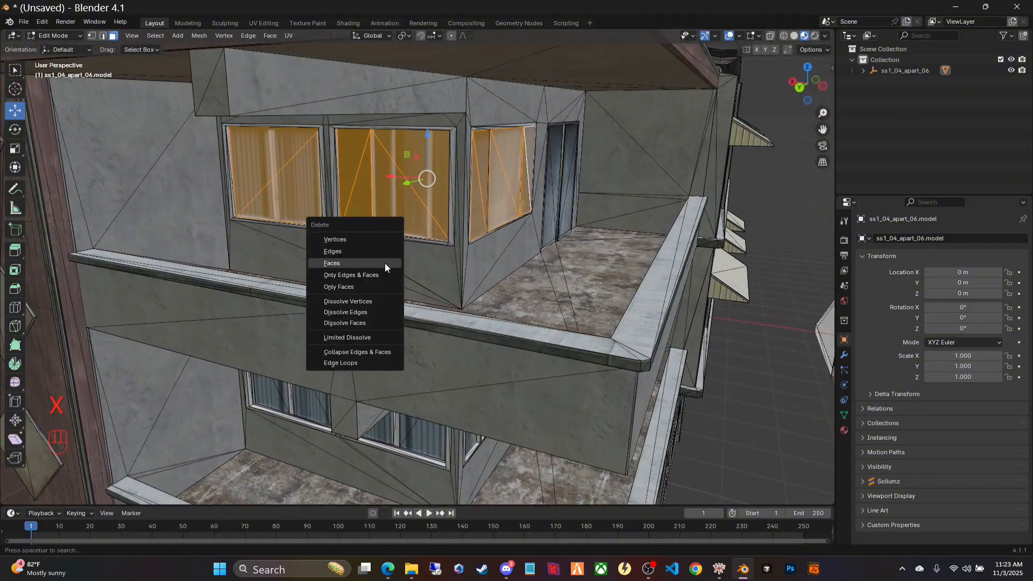
{"action": "left_click", "coordinate": [366, 263]}
Step: Leave mesh editing and return the apartment building to Object Mode
{"action": "middle_click_drag", "start_coordinate": [572, 284], "coordinate": [483, 357]}
{"action": "scroll", "coordinate": [475, 309], "scroll_direction": "down", "scroll_amount": 8}
{"action": "middle_click_drag", "start_coordinate": [258, 387], "coordinate": [371, 366]}
{"action": "key", "text": "Tab"}
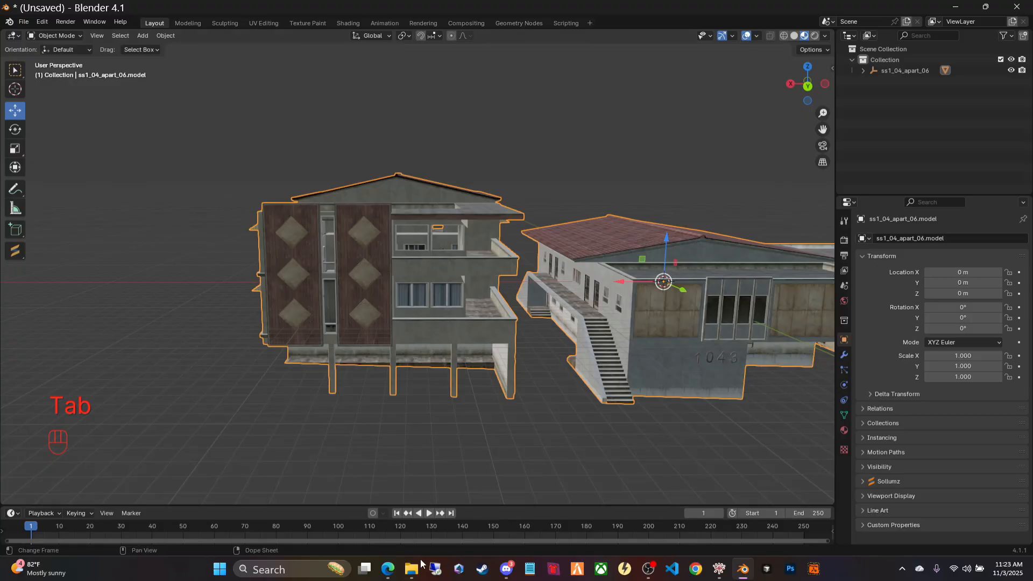
Step: Copy the address of the doors folder in File Explorer and switch back to Blender
{"action": "mouse_move", "coordinate": [411, 569]}
{"action": "left_click", "coordinate": [421, 509]}
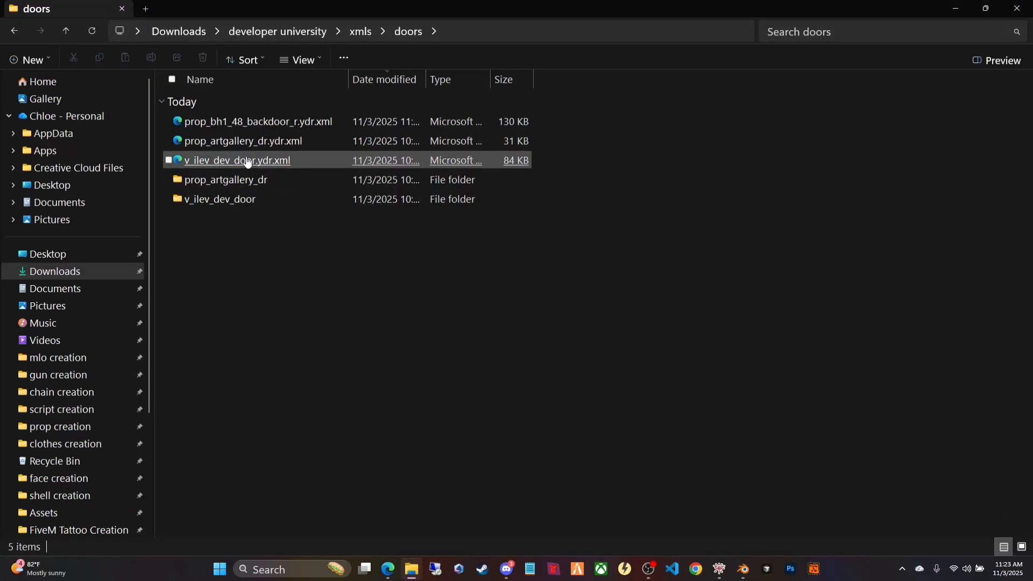
{"action": "right_click", "coordinate": [483, 39]}
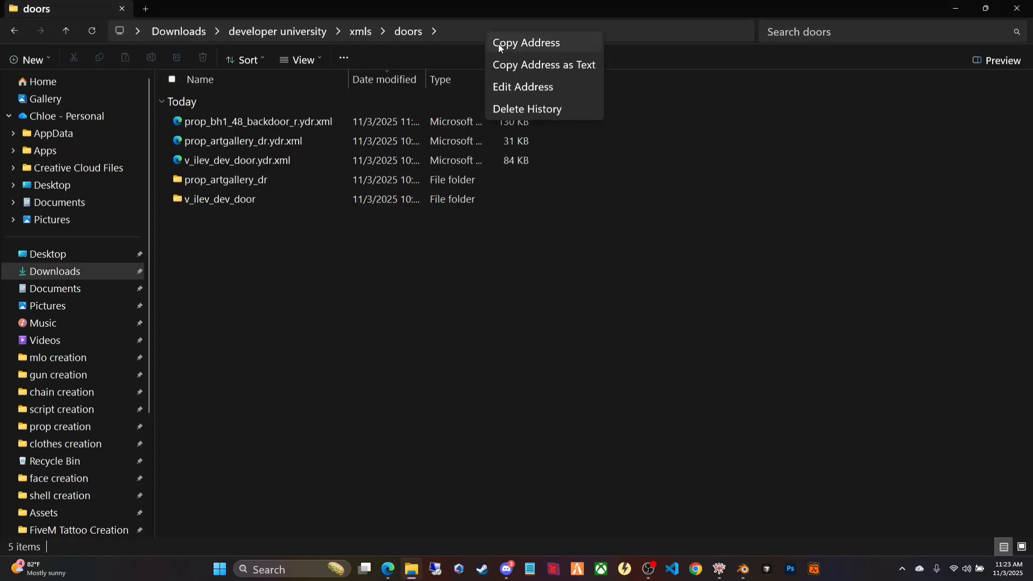
{"action": "left_click", "coordinate": [497, 42]}
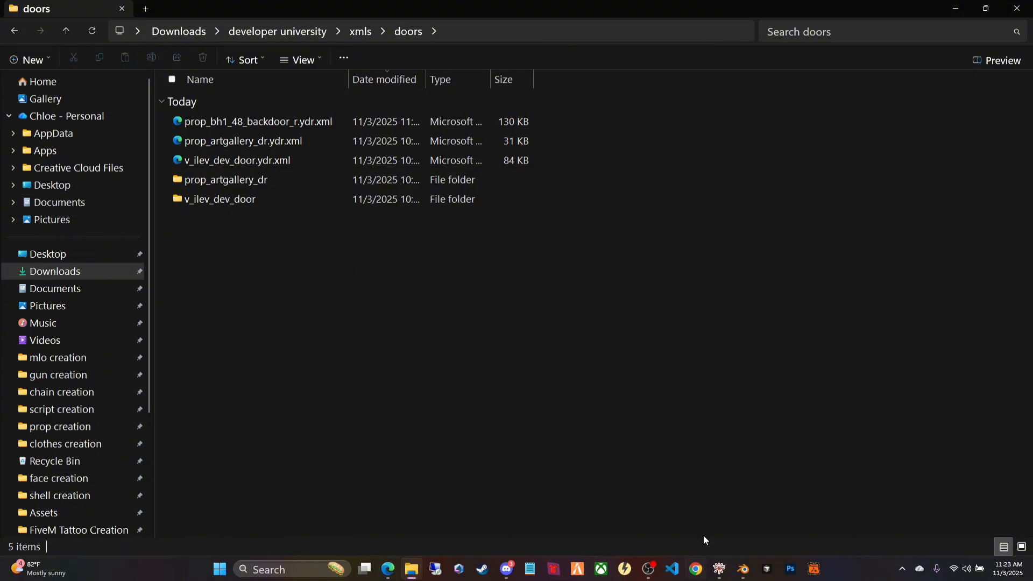
{"action": "left_click", "coordinate": [743, 568]}
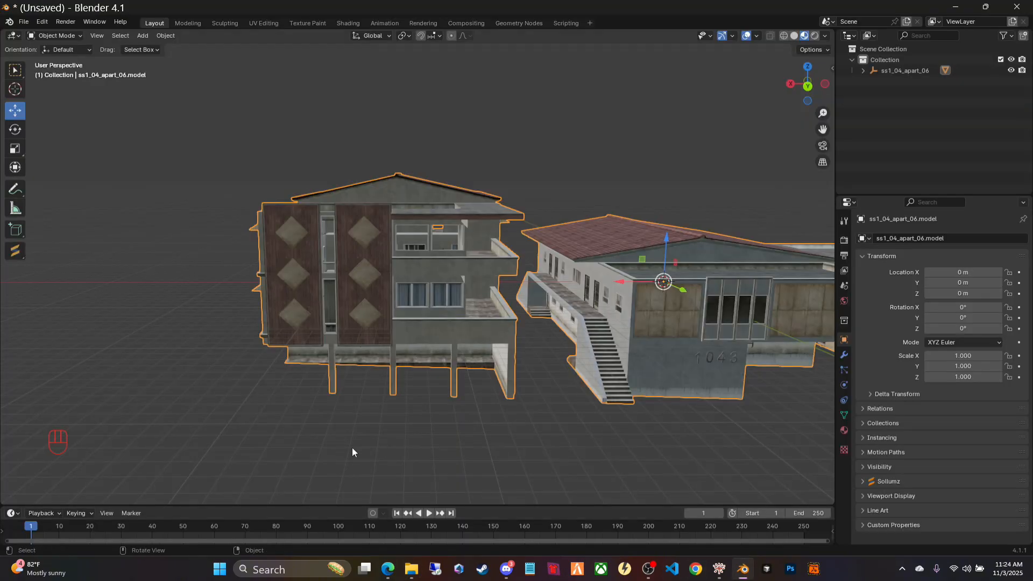
Step: Import the prop_artgallery_dr.ydr.xml door from the doors folder with Sollumz's CodeWalker XML import
{"action": "middle_click_drag", "start_coordinate": [353, 451], "coordinate": [324, 455]}
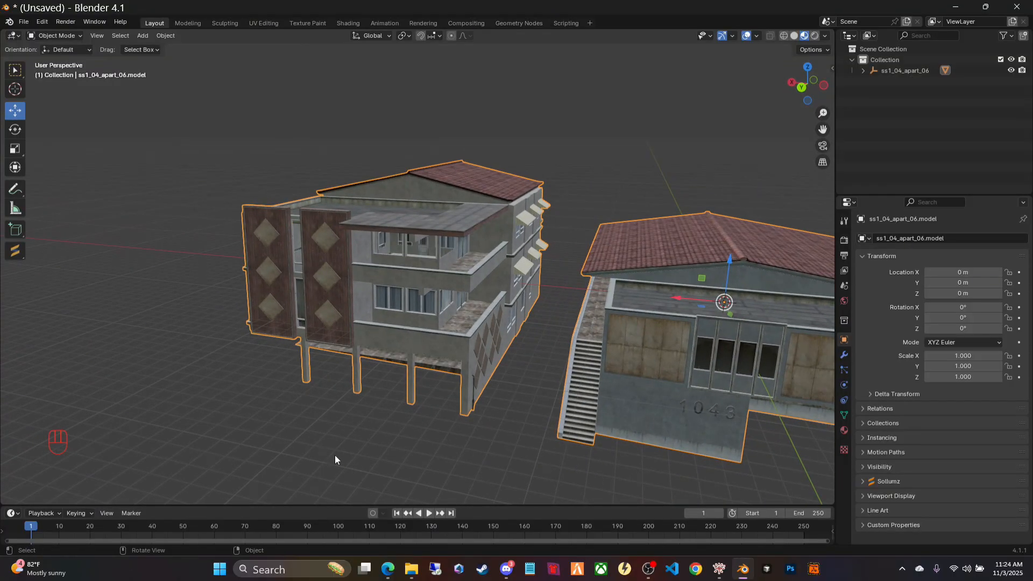
{"action": "key", "text": "v"}
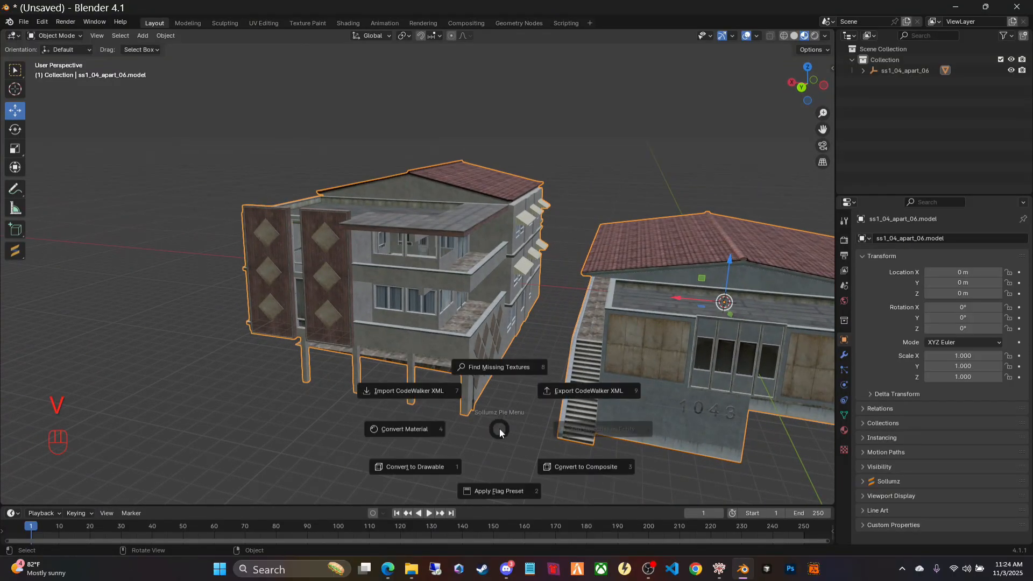
{"action": "left_click", "coordinate": [406, 388]}
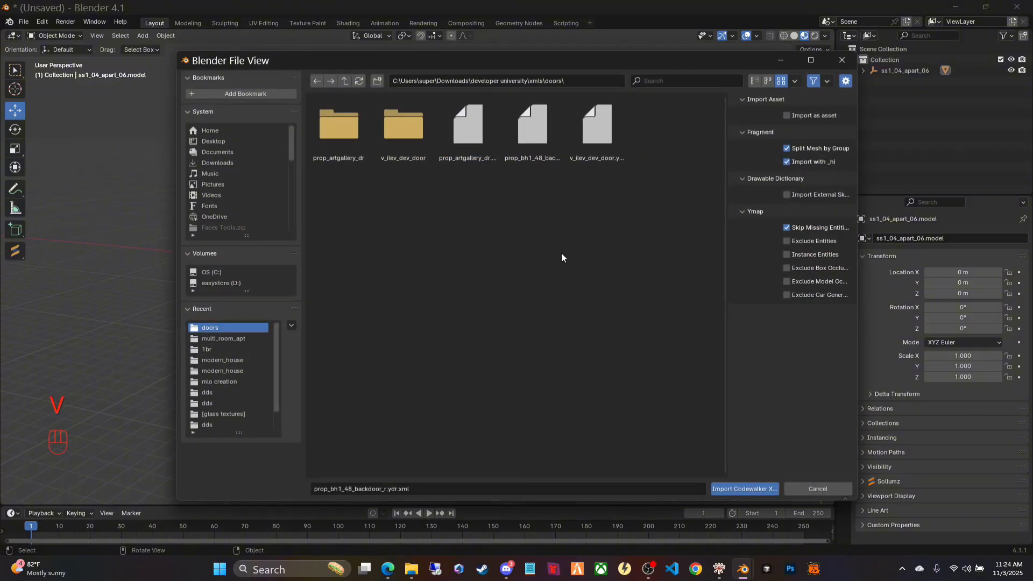
{"action": "double_click", "coordinate": [459, 130]}
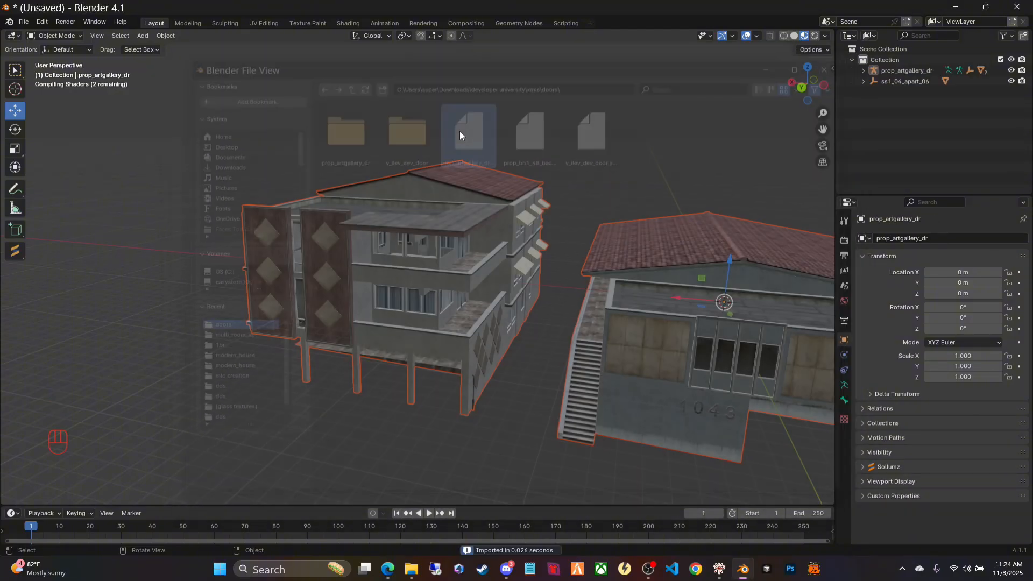
Step: Expand the imported prop_artgallery_dr hierarchy and delete its prop_artgallery_dr.col collision objects
{"action": "left_click", "coordinate": [863, 71]}
{"action": "left_click", "coordinate": [914, 92]}
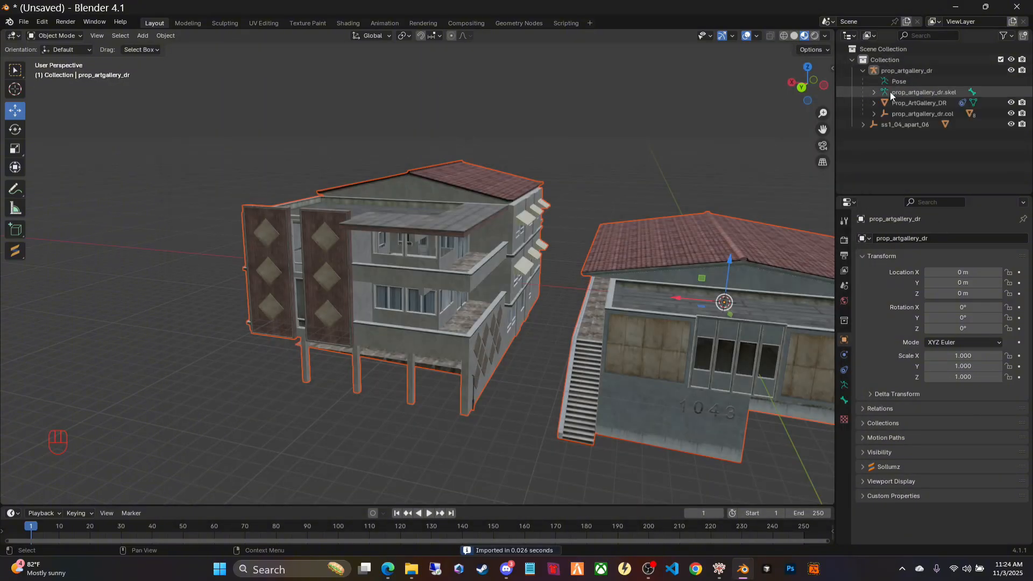
{"action": "right_click", "coordinate": [892, 90]}
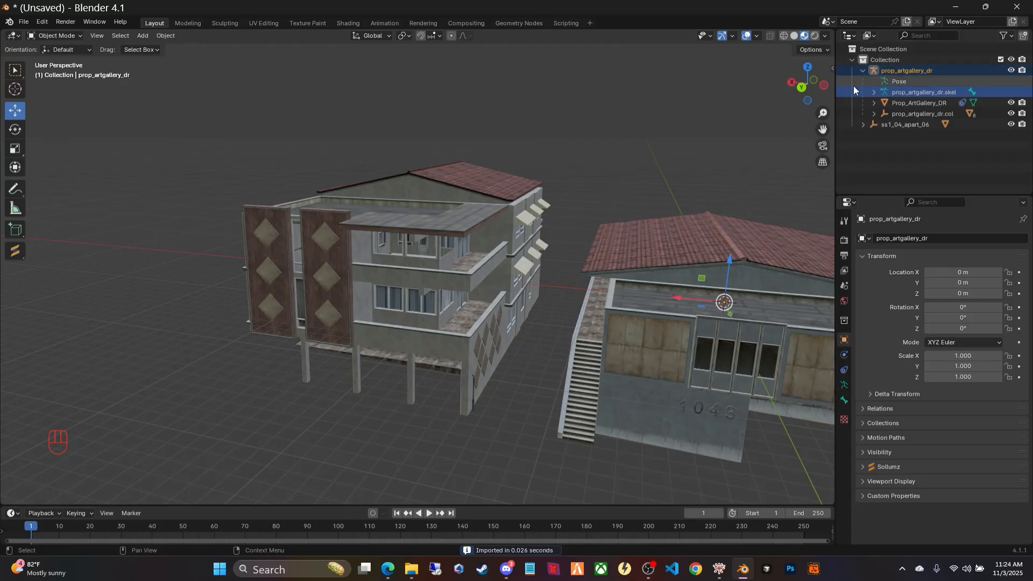
{"action": "left_click", "coordinate": [873, 92]}
{"action": "left_click", "coordinate": [872, 103]}
{"action": "right_click", "coordinate": [872, 102]}
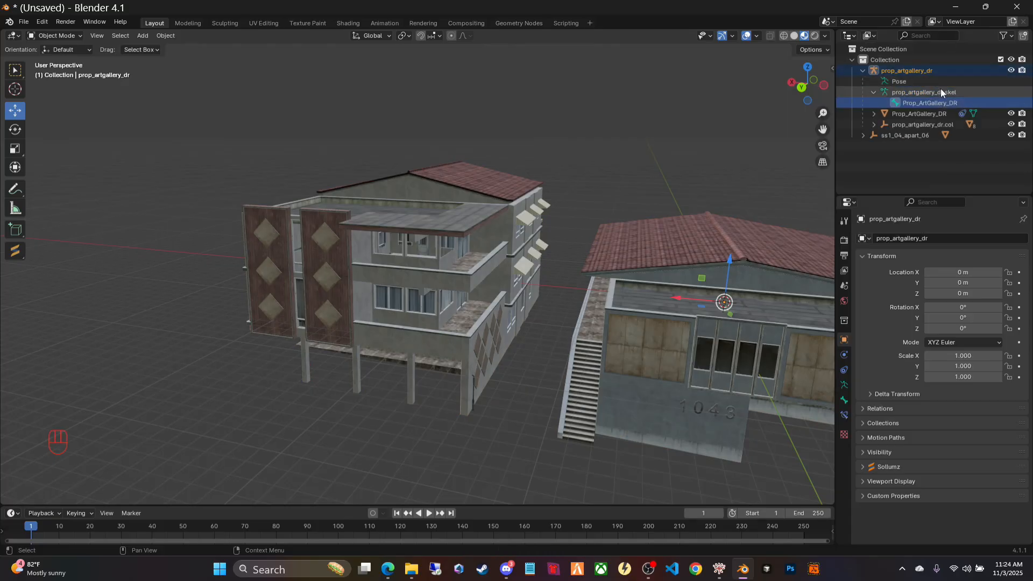
{"action": "right_click", "coordinate": [897, 125]}
{"action": "left_click", "coordinate": [864, 128]}
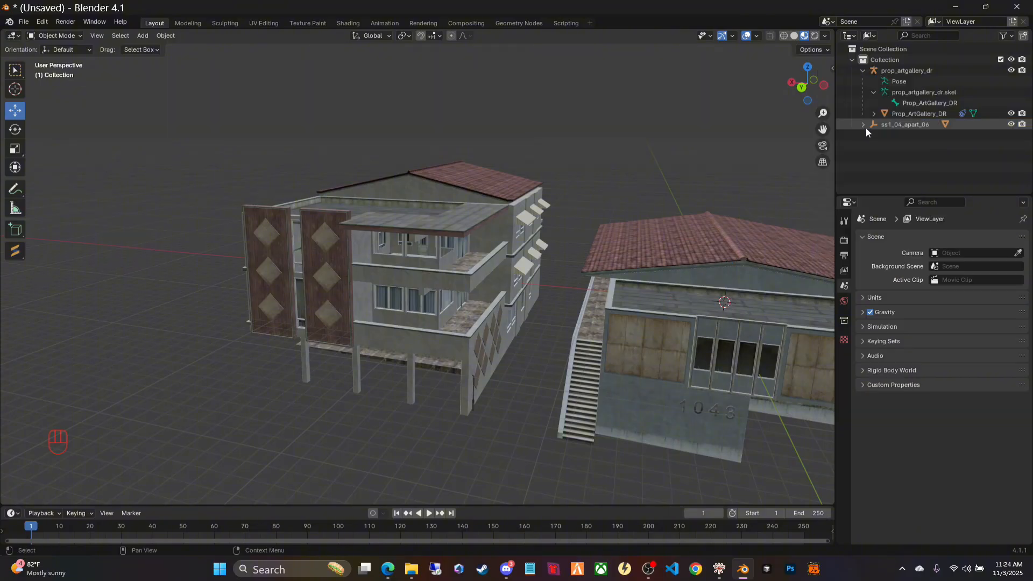
Step: Delete the prop_artgallery_dr armature while keeping the Prop_ArtGallery_DR door mesh
{"action": "left_click", "coordinate": [903, 94]}
{"action": "right_click", "coordinate": [904, 96]}
{"action": "left_click", "coordinate": [854, 95]}
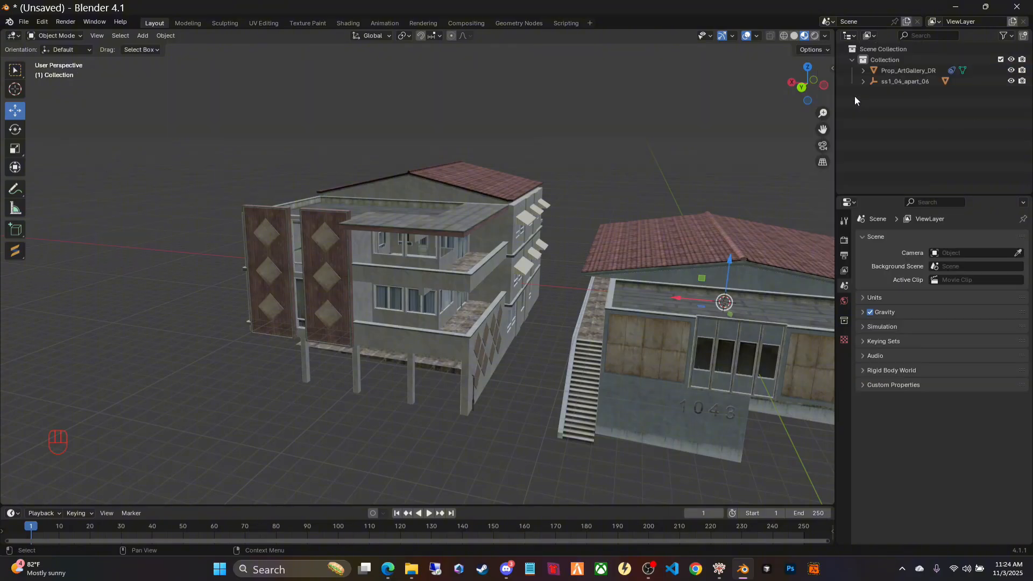
Step: Expand the Prop_ArtGallery_DR mesh's constraints and delete its Child Of constraint
{"action": "left_click", "coordinate": [863, 70]}
{"action": "left_click", "coordinate": [874, 91]}
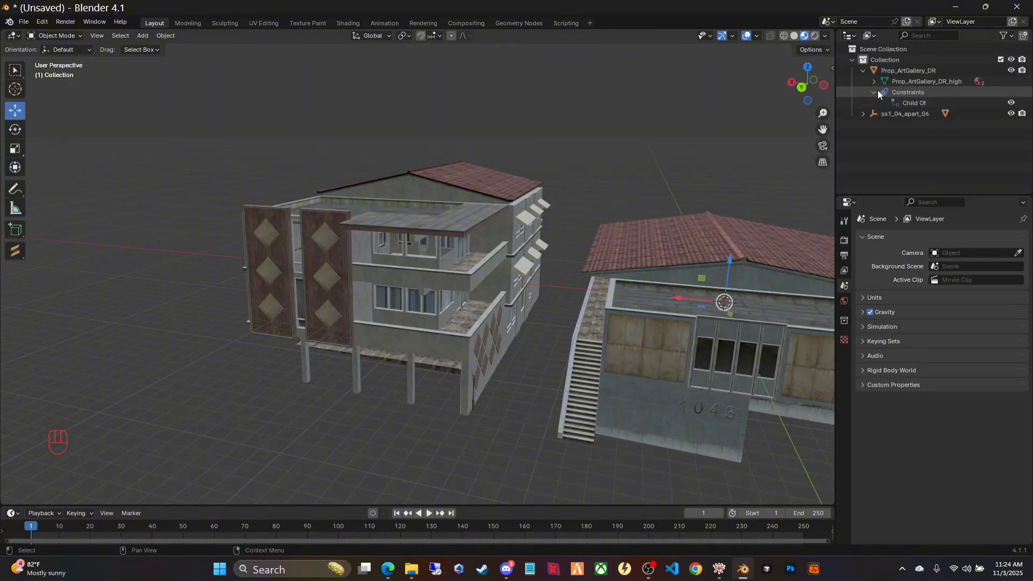
{"action": "left_click", "coordinate": [904, 101]}
{"action": "right_click", "coordinate": [904, 102]}
{"action": "left_click", "coordinate": [858, 103]}
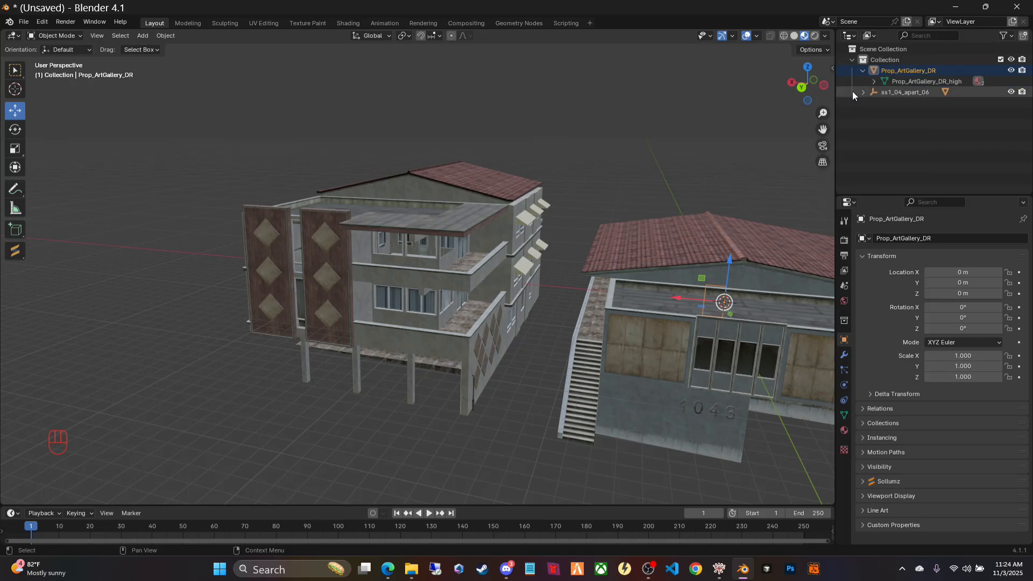
Step: Move the Prop_ArtGallery_DR door from the origin toward the apartment building, to about X 13.44, Y 22.05 and Z 7.57 m
{"action": "left_click", "coordinate": [892, 72]}
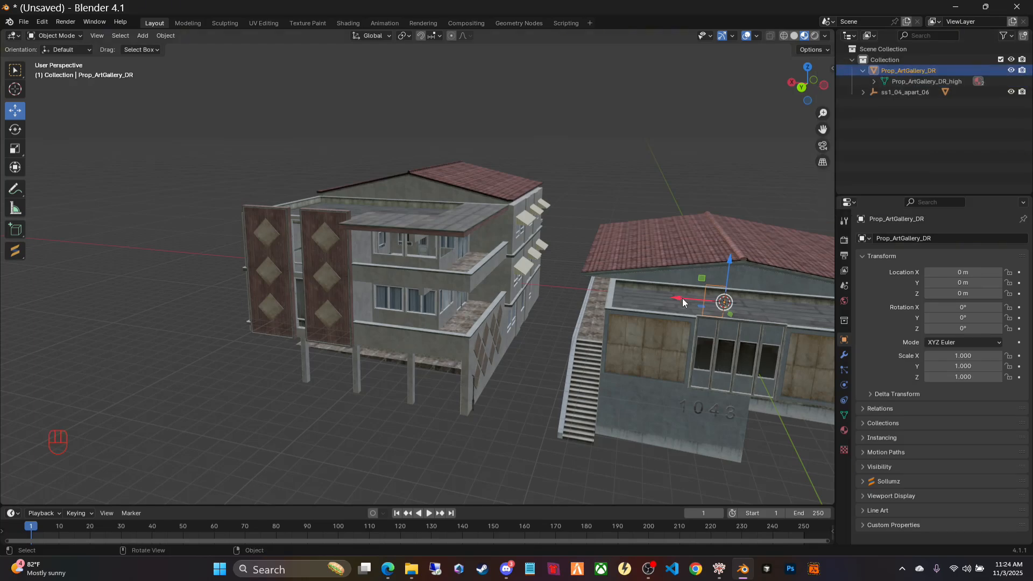
{"action": "left_click_drag", "start_coordinate": [681, 298], "coordinate": [468, 403]}
{"action": "left_click_drag", "start_coordinate": [484, 363], "coordinate": [486, 236]}
{"action": "scroll", "coordinate": [608, 293], "scroll_direction": "up", "scroll_amount": 5}
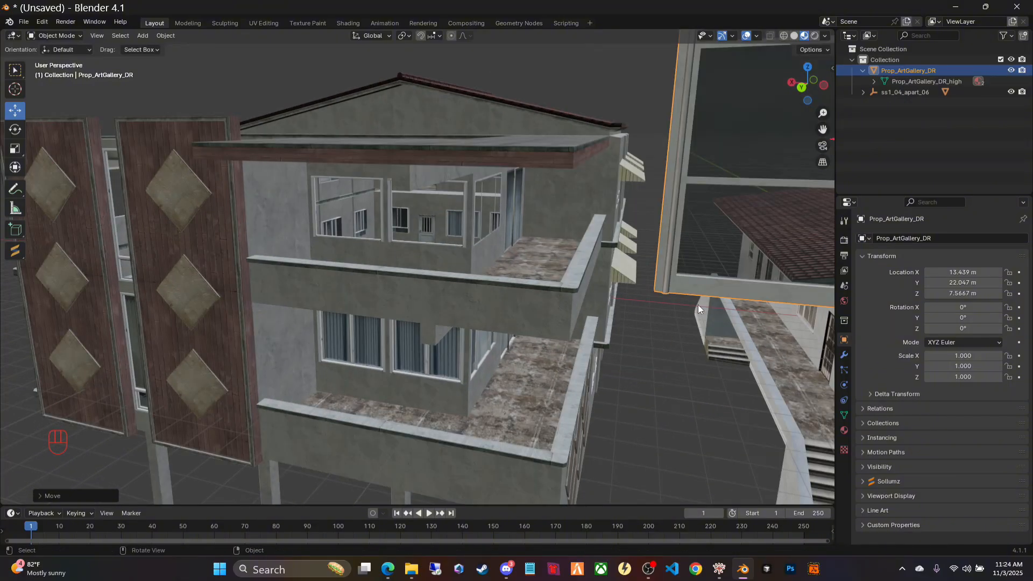
{"action": "scroll", "coordinate": [698, 304], "scroll_direction": "down", "scroll_amount": 4}
{"action": "middle_click_drag", "start_coordinate": [612, 322], "coordinate": [547, 298]}
{"action": "scroll", "coordinate": [547, 298], "scroll_direction": "up", "scroll_amount": 1}
{"action": "scroll", "coordinate": [226, 235], "scroll_direction": "down", "scroll_amount": 3}
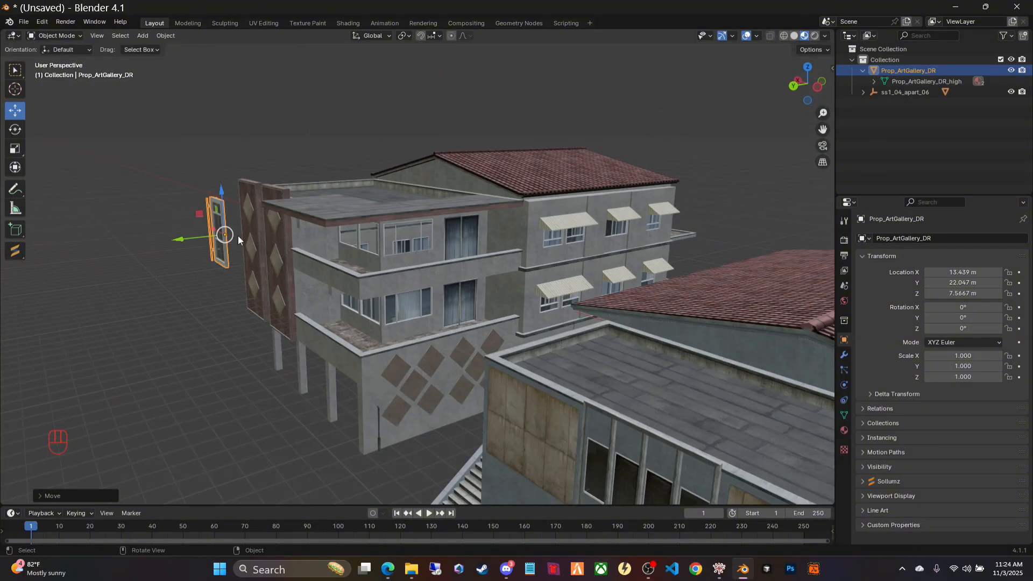
Step: Position the door over the upper balcony beside the curtained doorway, at about X 16.82, Y 8.84 and Z 5.43 m
{"action": "left_click_drag", "start_coordinate": [195, 243], "coordinate": [497, 243]}
{"action": "middle_click_drag", "start_coordinate": [497, 243], "coordinate": [499, 167]}
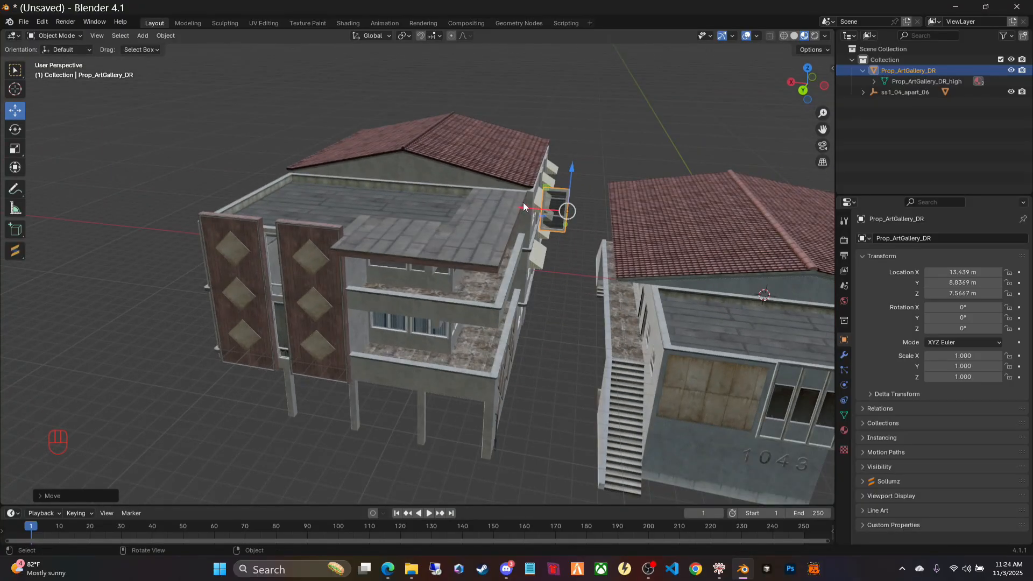
{"action": "left_click_drag", "start_coordinate": [523, 206], "coordinate": [477, 202]}
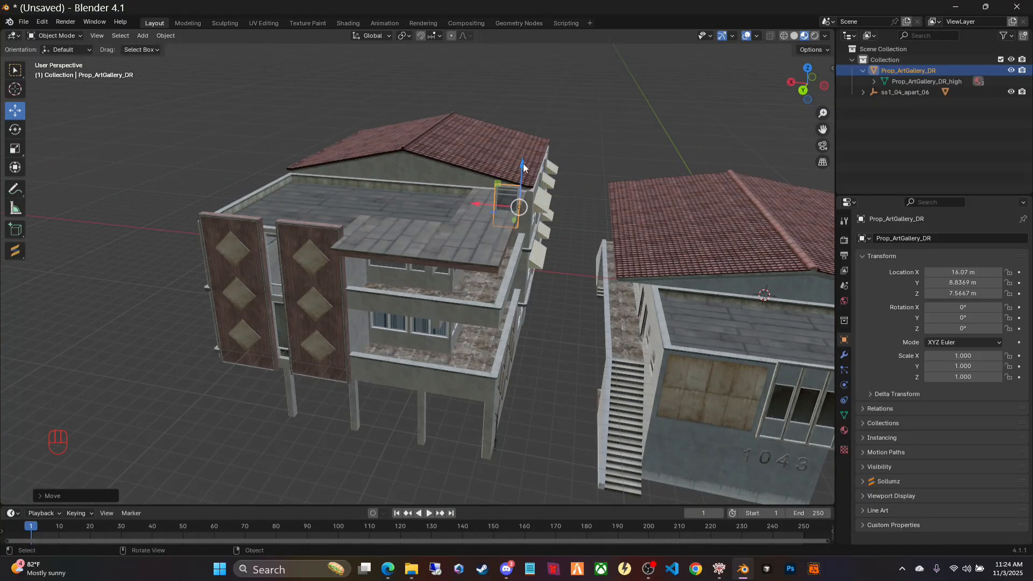
{"action": "left_click_drag", "start_coordinate": [523, 163], "coordinate": [521, 222]}
{"action": "scroll", "coordinate": [587, 272], "scroll_direction": "up", "scroll_amount": 4}
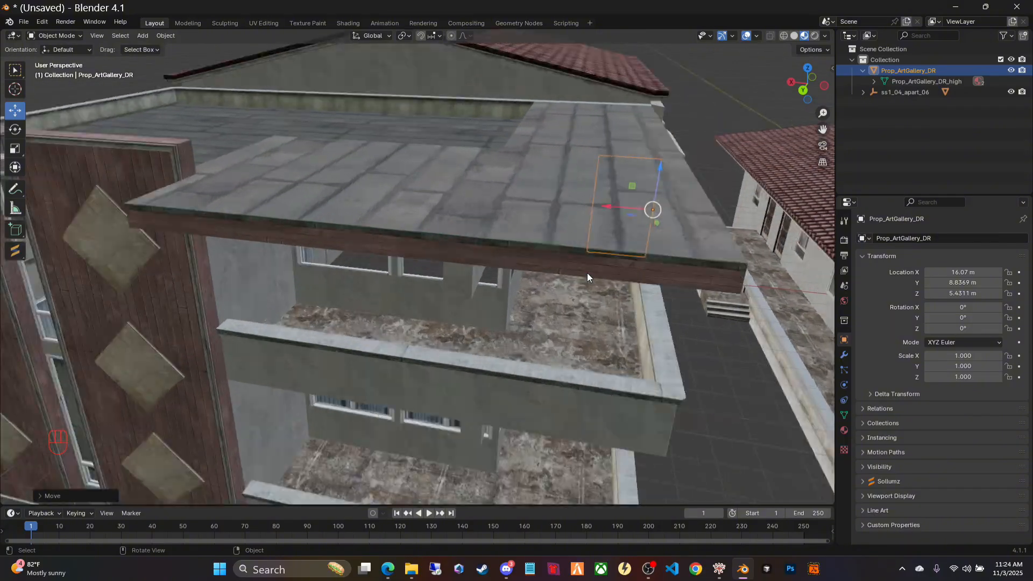
{"action": "middle_click_drag", "start_coordinate": [587, 273], "coordinate": [628, 262]}
{"action": "scroll", "coordinate": [627, 263], "scroll_direction": "up", "scroll_amount": 2}
{"action": "left_click_drag", "start_coordinate": [644, 255], "coordinate": [573, 235]}
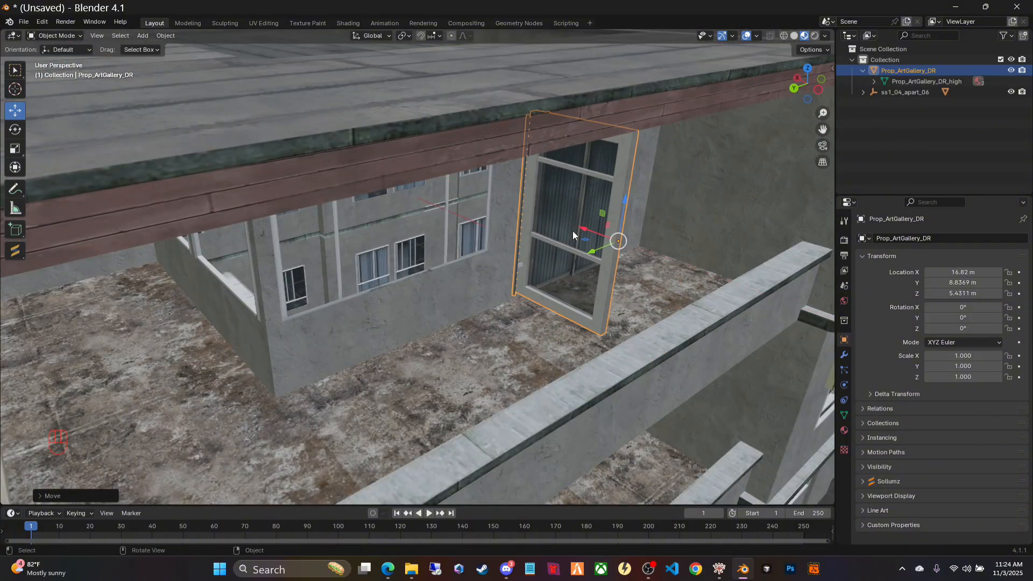
Step: Turn the door to about 89.6° around Z to face along the balcony wall, and shift it to about Y 5.51 m
{"action": "left_click", "coordinate": [15, 129]}
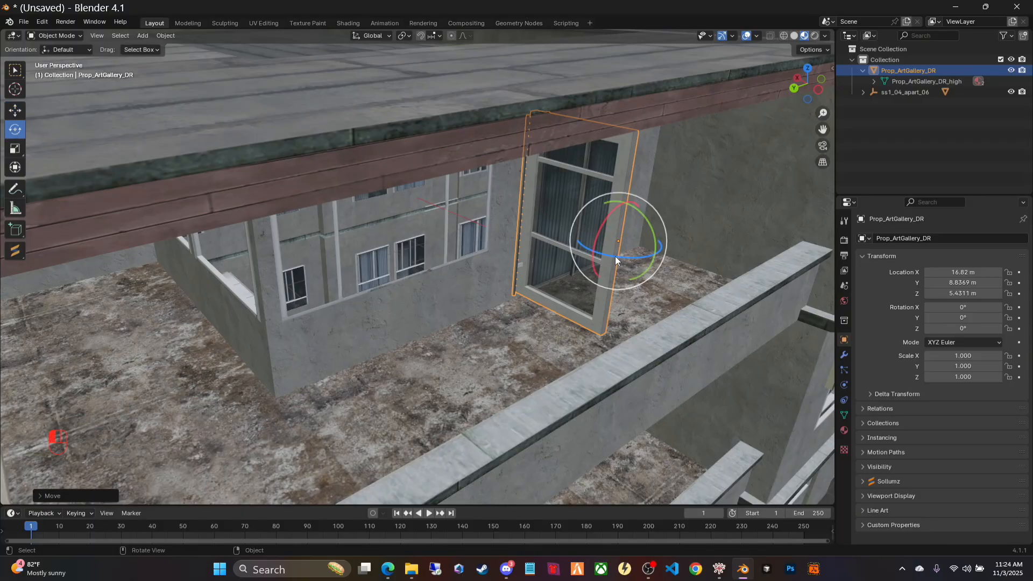
{"action": "left_click_drag", "start_coordinate": [617, 259], "coordinate": [659, 249]}
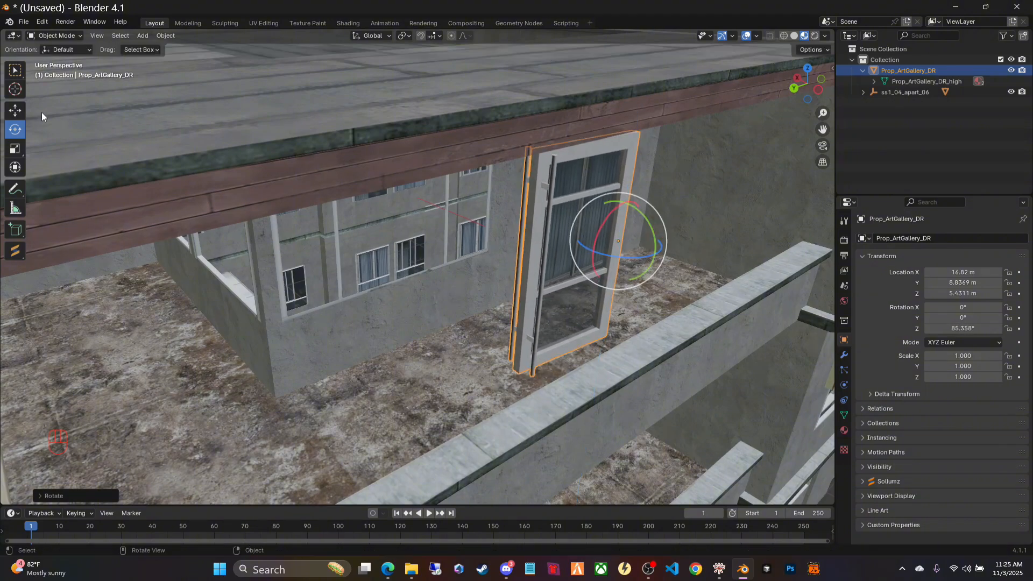
{"action": "left_click", "coordinate": [16, 112]}
{"action": "middle_click_drag", "start_coordinate": [673, 213], "coordinate": [347, 264]}
{"action": "left_click_drag", "start_coordinate": [306, 260], "coordinate": [427, 280]}
{"action": "middle_click_drag", "start_coordinate": [427, 280], "coordinate": [617, 179]}
{"action": "left_click", "coordinate": [15, 130]}
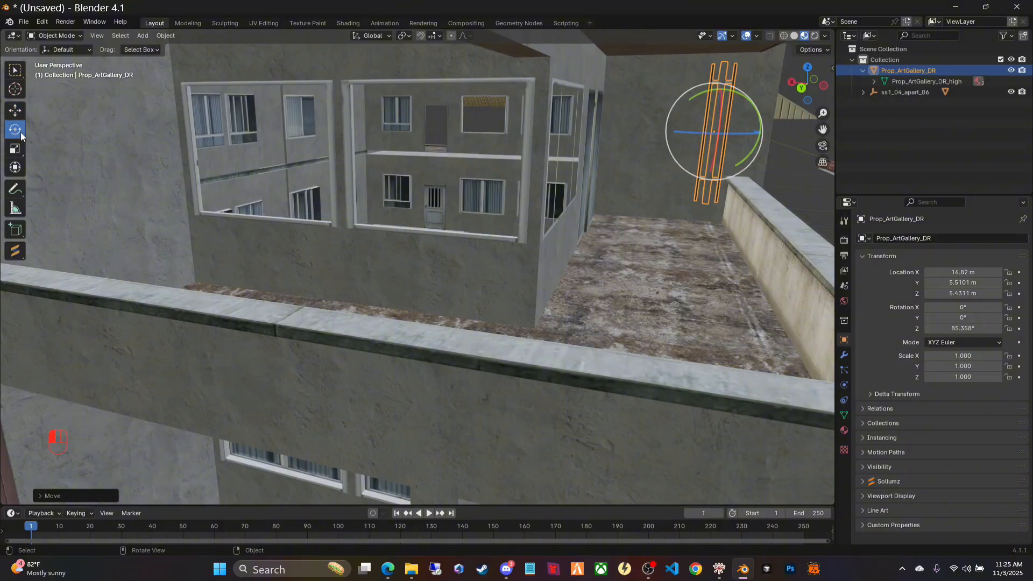
{"action": "left_click_drag", "start_coordinate": [689, 134], "coordinate": [697, 132]}
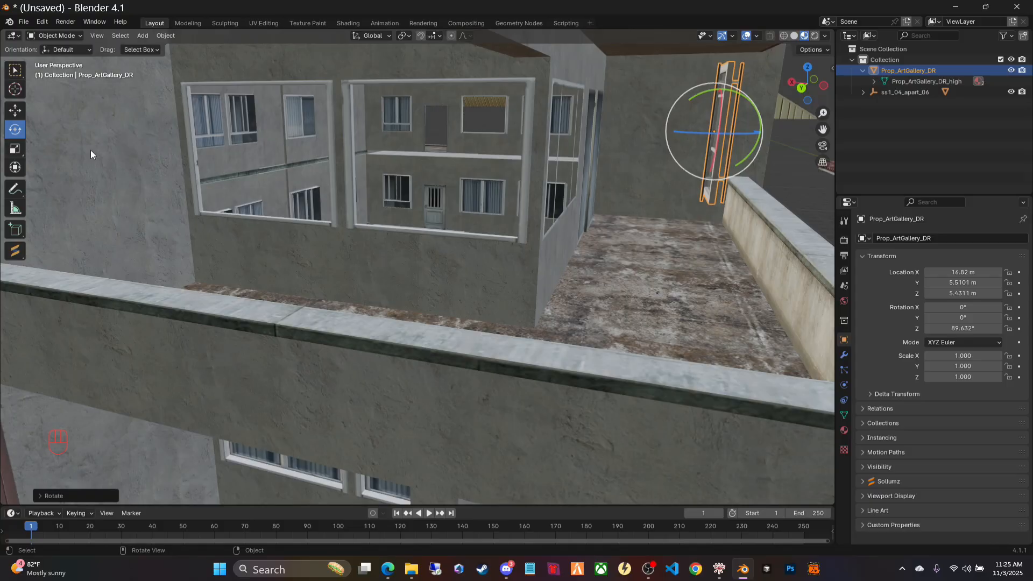
Step: Bring the door up to the curtained doorway and lower it, at about X 18.73, Y 5.25 and Z 4.92 m
{"action": "left_click", "coordinate": [15, 111]}
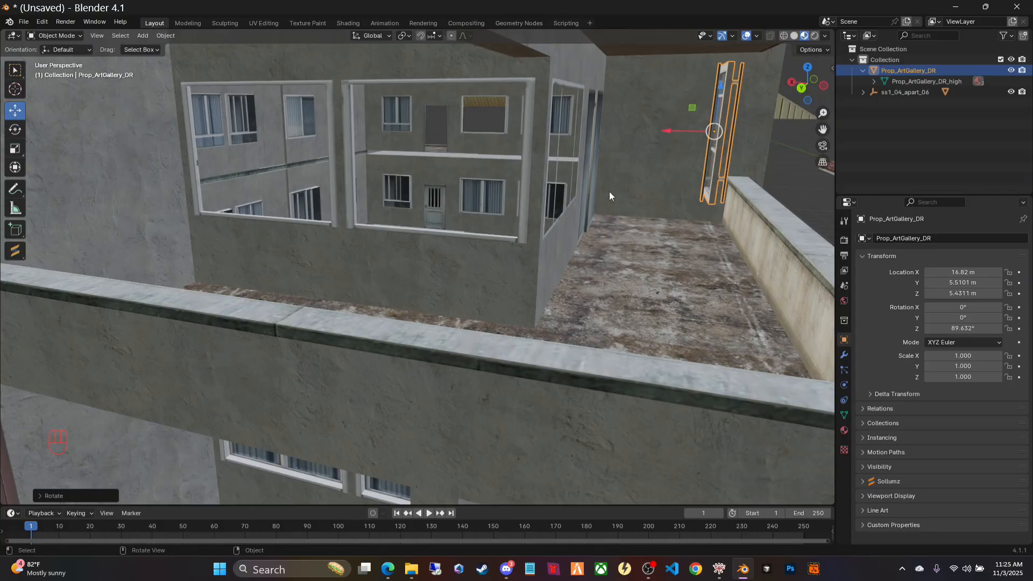
{"action": "scroll", "coordinate": [610, 193], "scroll_direction": "up", "scroll_amount": 4}
{"action": "left_click_drag", "start_coordinate": [821, 130], "coordinate": [426, 172]}
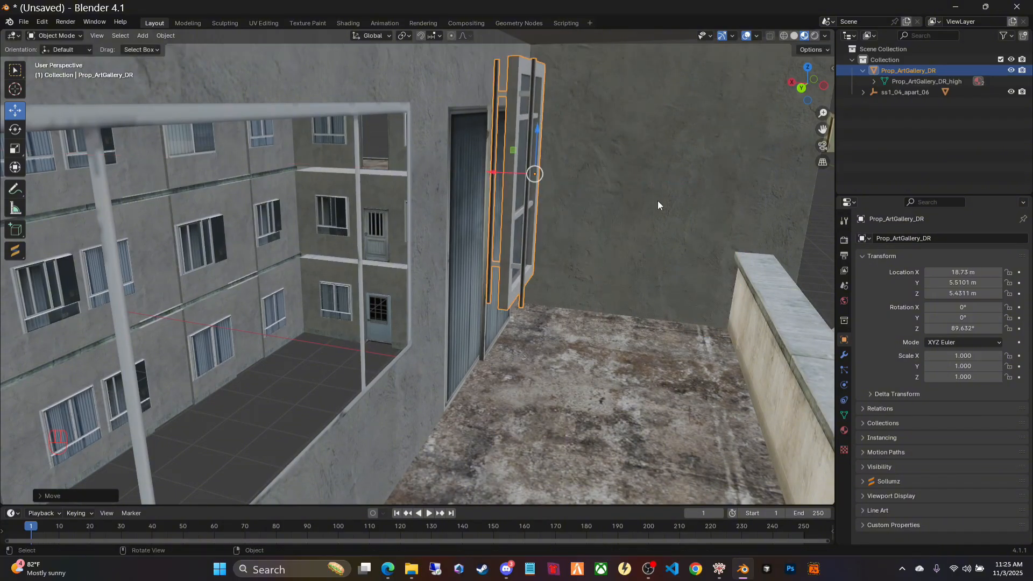
{"action": "middle_click_drag", "start_coordinate": [657, 201], "coordinate": [507, 196]}
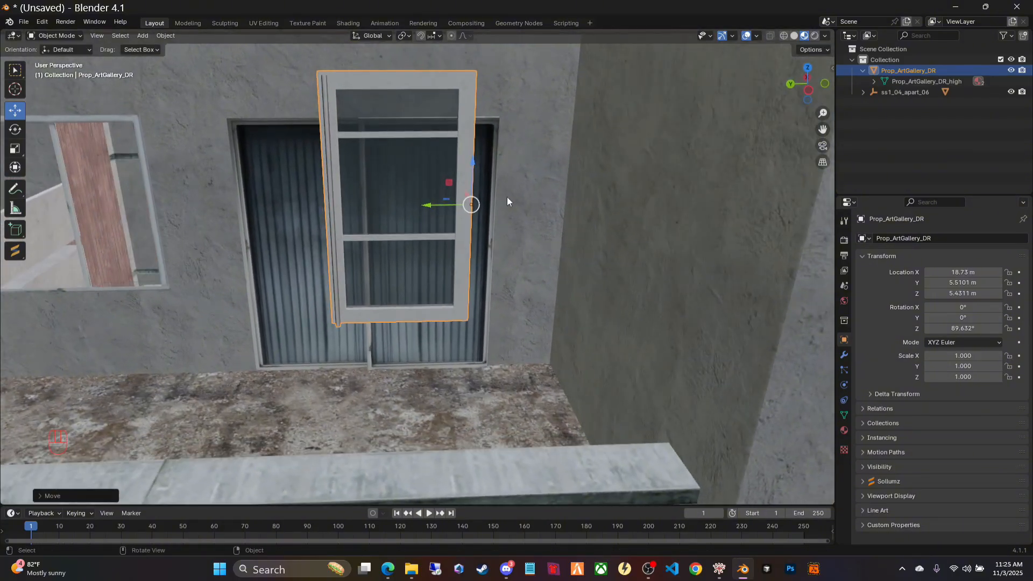
{"action": "left_click_drag", "start_coordinate": [436, 208], "coordinate": [459, 206]}
{"action": "left_click_drag", "start_coordinate": [501, 157], "coordinate": [502, 212]}
Step: Push the door into the right half of the doorway at about X 19.00 m and seat it on the floor at Z 4.66 m
{"action": "middle_click_drag", "start_coordinate": [388, 315], "coordinate": [496, 302]}
{"action": "scroll", "coordinate": [676, 316], "scroll_direction": "up", "scroll_amount": 2}
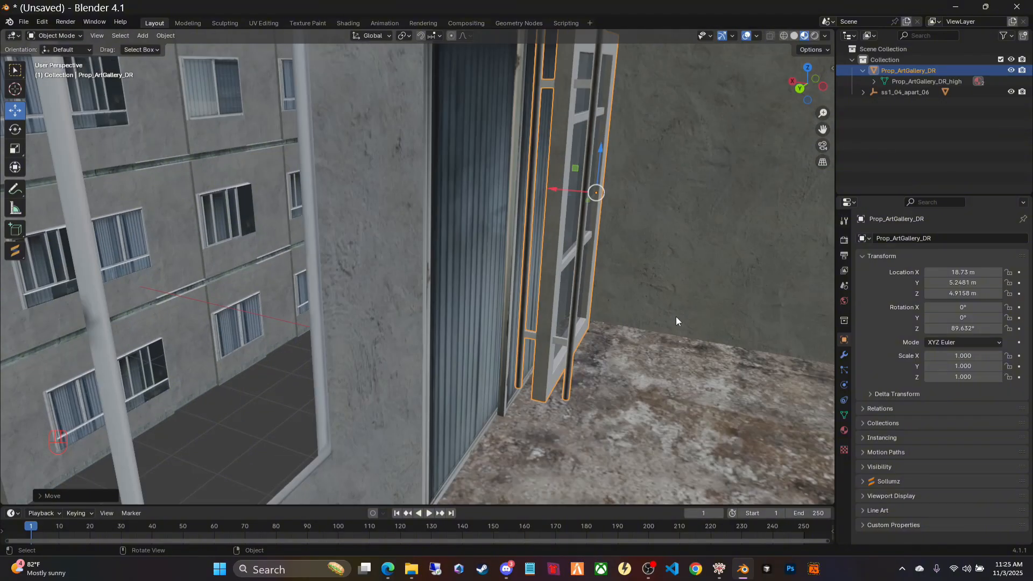
{"action": "left_click_drag", "start_coordinate": [823, 130], "coordinate": [672, 19]}
{"action": "mouse_move", "coordinate": [514, 234]}
{"action": "middle_mouse_down"}
{"action": "mouse_move", "coordinate": [517, 226]}
{"action": "mouse_move", "coordinate": [534, 233]}
{"action": "mouse_move", "coordinate": [515, 219]}
{"action": "middle_mouse_up"}
{"action": "scroll", "coordinate": [483, 188], "scroll_direction": "down", "scroll_amount": 2}
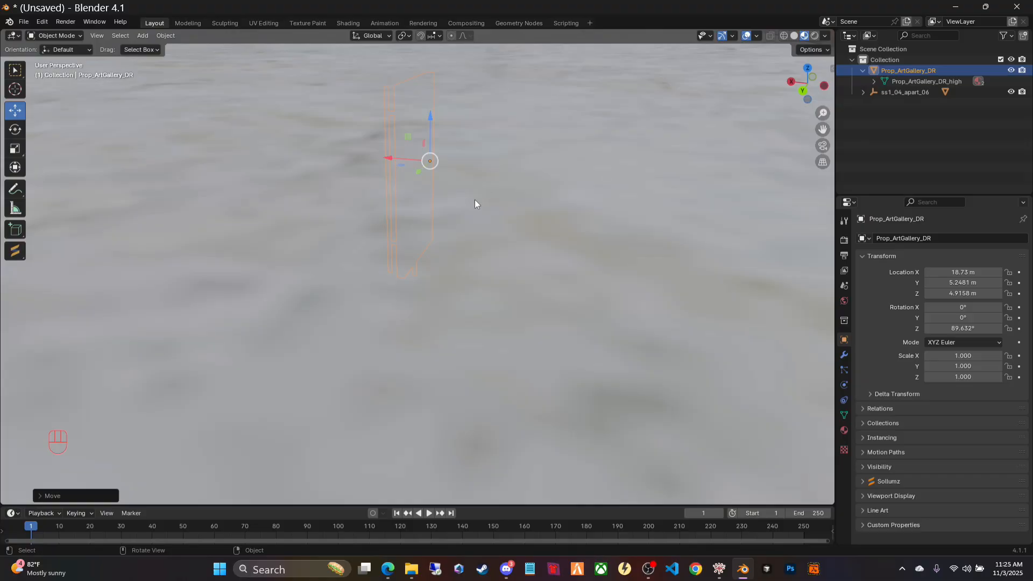
{"action": "scroll", "coordinate": [474, 200], "scroll_direction": "up", "scroll_amount": 2}
{"action": "left_click_drag", "start_coordinate": [434, 92], "coordinate": [430, 115]}
{"action": "left_click_drag", "start_coordinate": [392, 156], "coordinate": [370, 145]}
{"action": "middle_click_drag", "start_coordinate": [515, 221], "coordinate": [442, 237]}
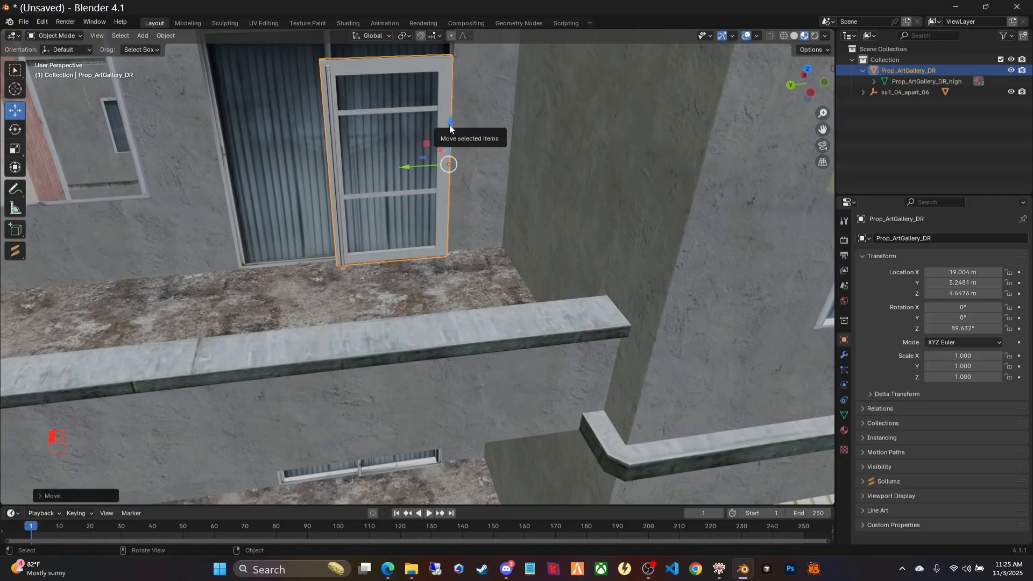
{"action": "left_click_drag", "start_coordinate": [450, 124], "coordinate": [471, 139]}
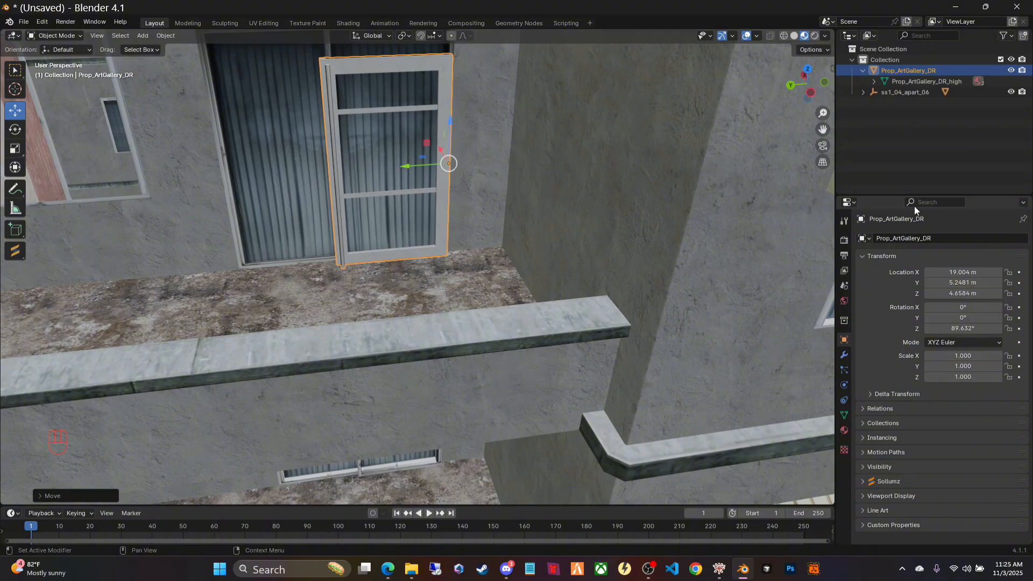
Step: Align the door's edge with the doorway's right jamb by nudging it to about Y 5.23 m
{"action": "left_click_drag", "start_coordinate": [823, 130], "coordinate": [823, 205]}
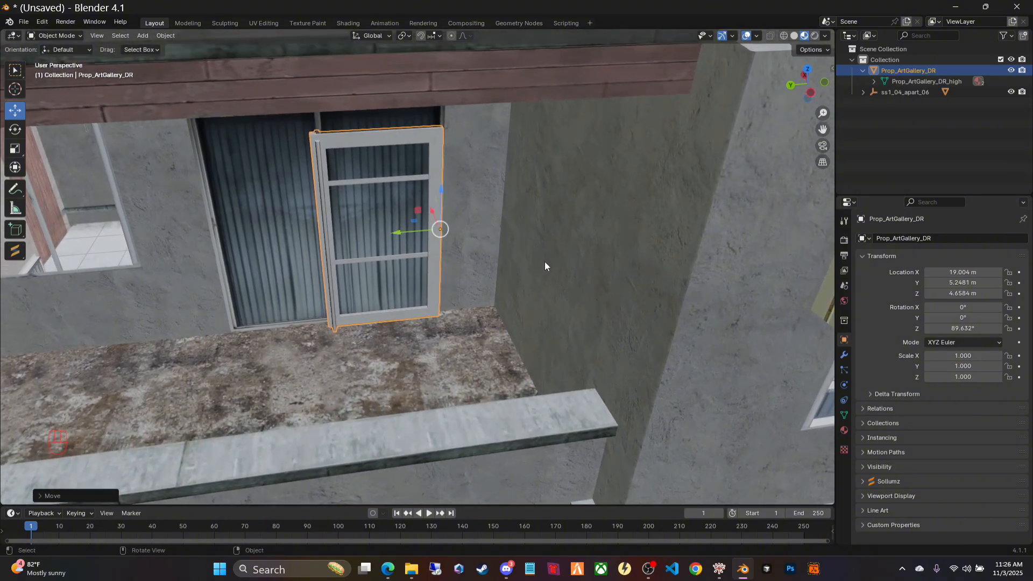
{"action": "middle_click_drag", "start_coordinate": [530, 262], "coordinate": [507, 232]}
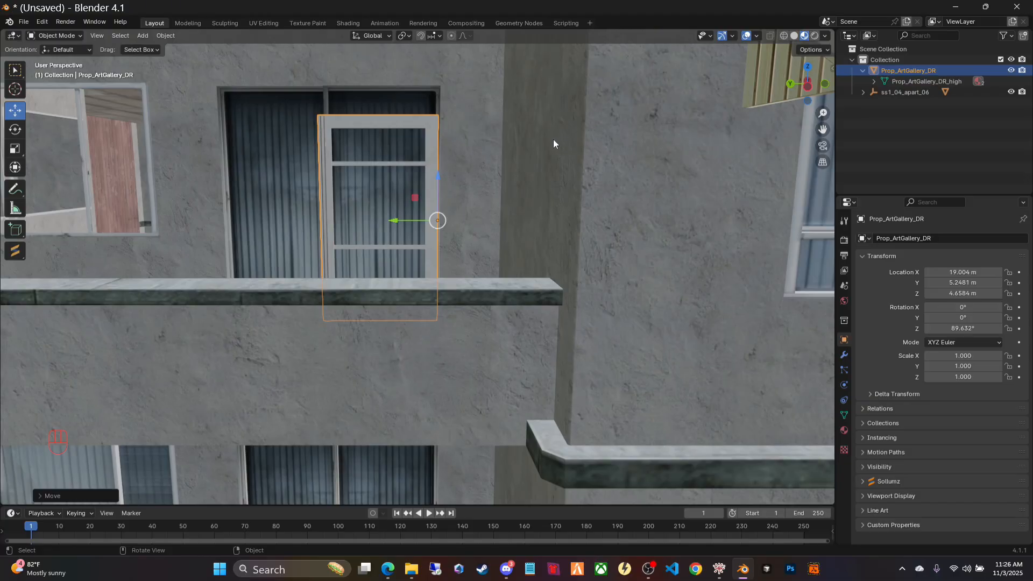
{"action": "left_click_drag", "start_coordinate": [394, 222], "coordinate": [399, 224]}
{"action": "mouse_move", "coordinate": [453, 72]}
{"action": "middle_mouse_down"}
{"action": "mouse_move", "coordinate": [514, 82]}
{"action": "mouse_move", "coordinate": [554, 72]}
{"action": "mouse_move", "coordinate": [453, 92]}
{"action": "middle_mouse_up"}
{"action": "scroll", "coordinate": [453, 93], "scroll_direction": "up", "scroll_amount": 3}
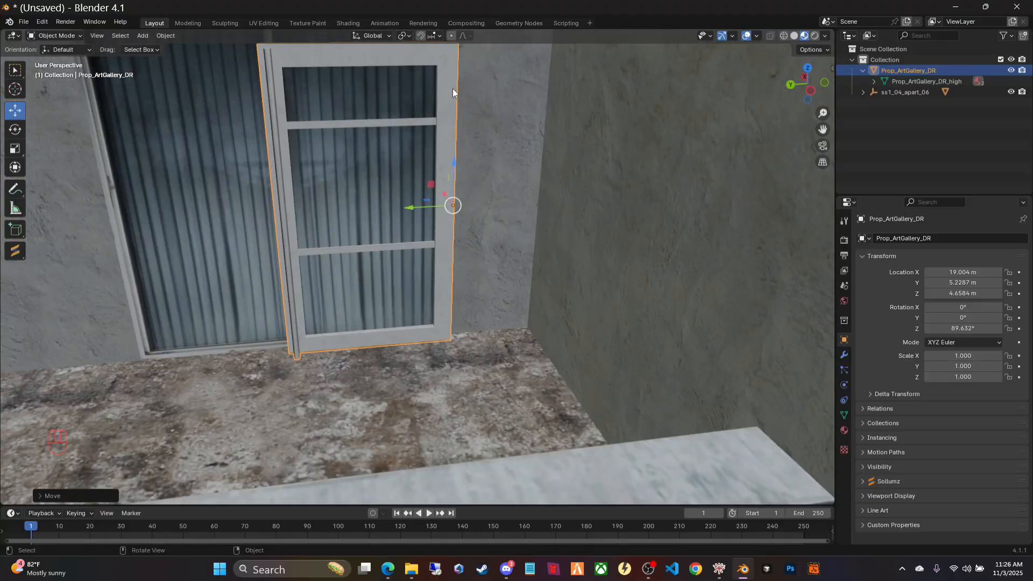
{"action": "middle_click_drag", "start_coordinate": [770, 139], "coordinate": [692, 228]}
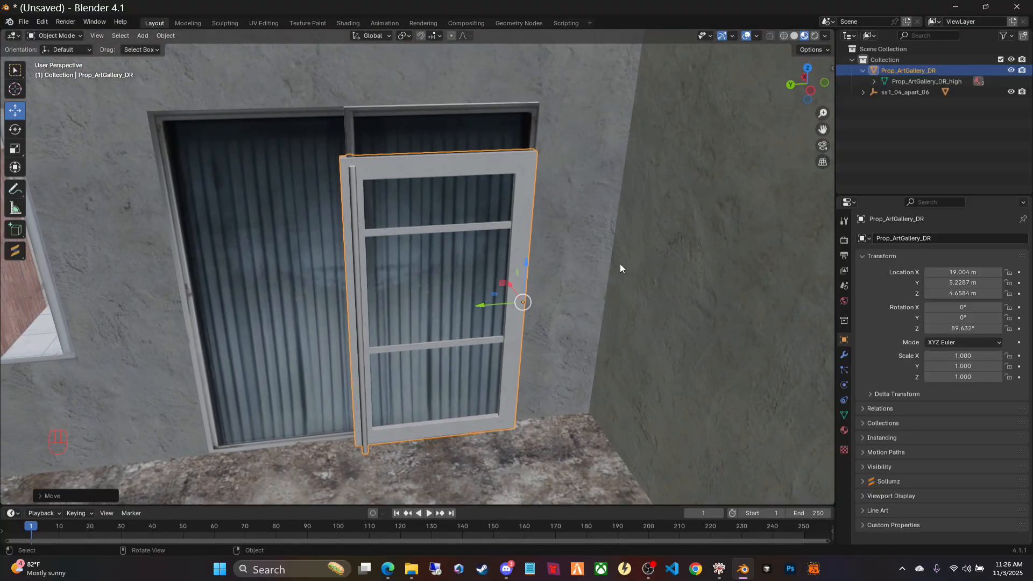
{"action": "mouse_move", "coordinate": [619, 263]}
{"action": "middle_mouse_down"}
{"action": "mouse_move", "coordinate": [676, 253]}
{"action": "mouse_move", "coordinate": [685, 265]}
{"action": "mouse_move", "coordinate": [628, 281]}
{"action": "mouse_move", "coordinate": [616, 250]}
{"action": "middle_mouse_up"}
{"action": "scroll", "coordinate": [587, 248], "scroll_direction": "up", "scroll_amount": 3}
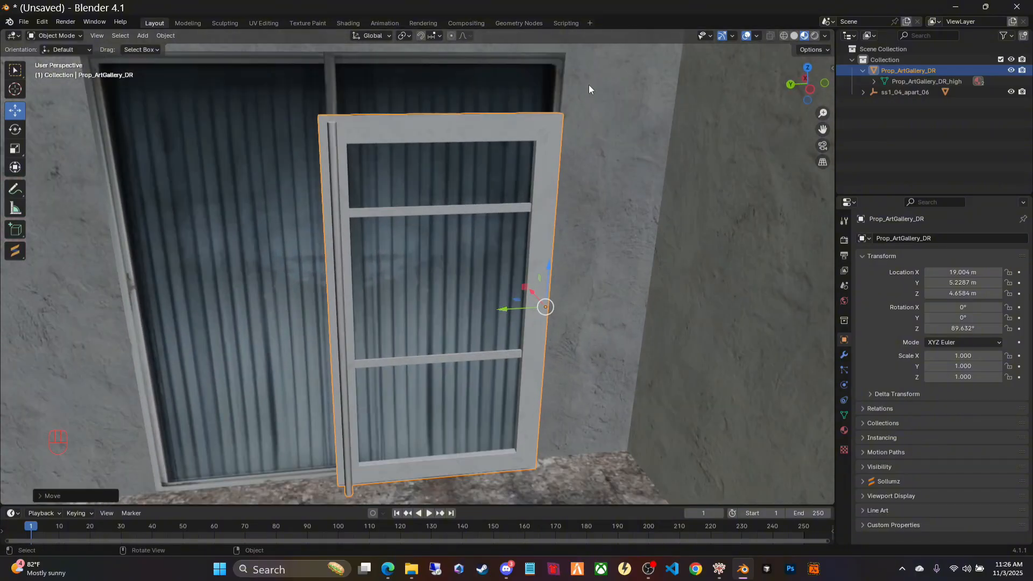
Step: Delete the four curtain faces filling both halves of the doorway in the ss1_04_apart_06 model's mesh
{"action": "left_click", "coordinate": [589, 106]}
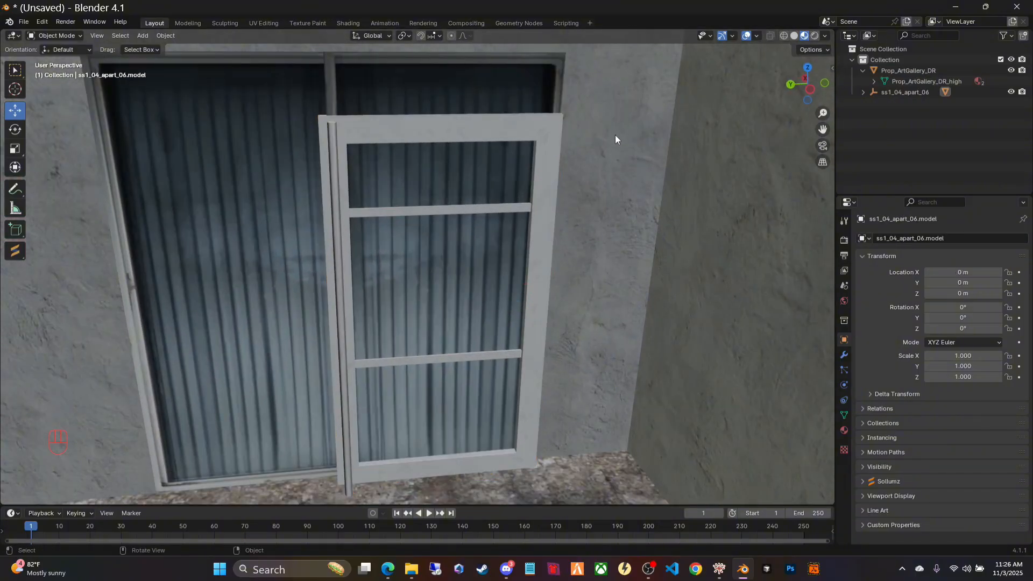
{"action": "key", "text": "Tab"}
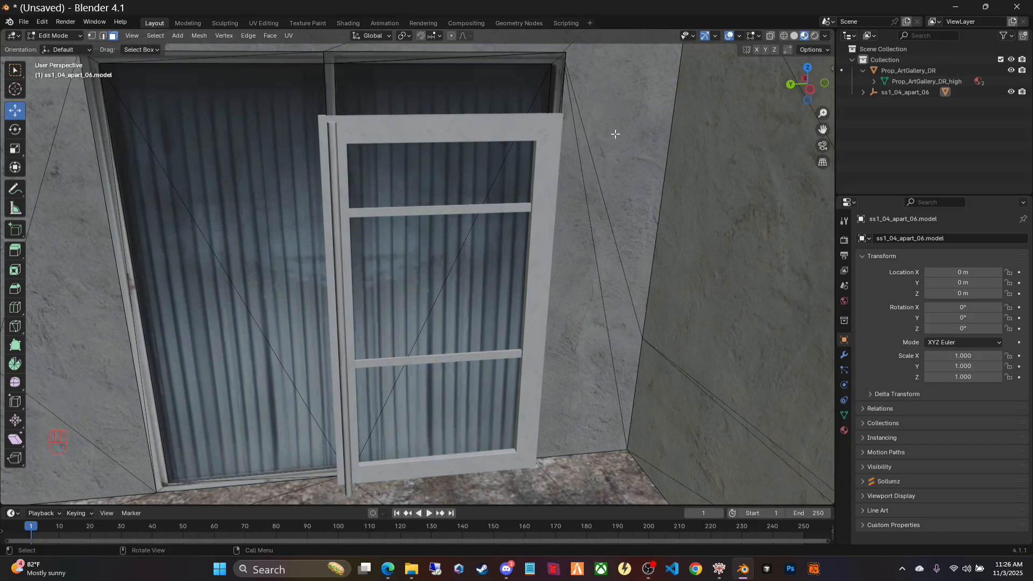
{"action": "mouse_move", "coordinate": [616, 134]}
{"action": "middle_mouse_down"}
{"action": "mouse_move", "coordinate": [604, 108]}
{"action": "mouse_move", "coordinate": [605, 127]}
{"action": "mouse_move", "coordinate": [625, 128]}
{"action": "middle_mouse_up"}
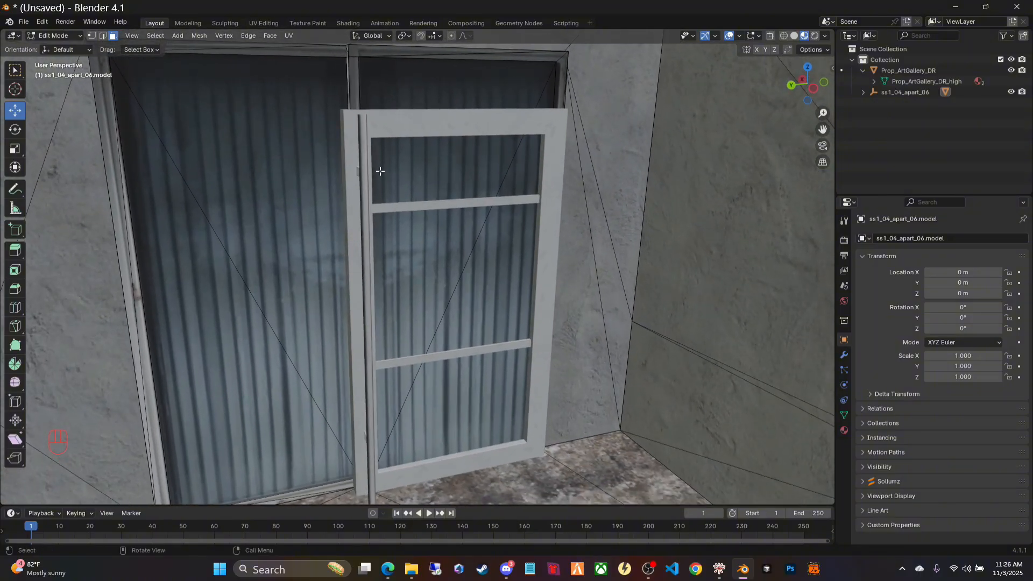
{"action": "left_click", "coordinate": [251, 177]}
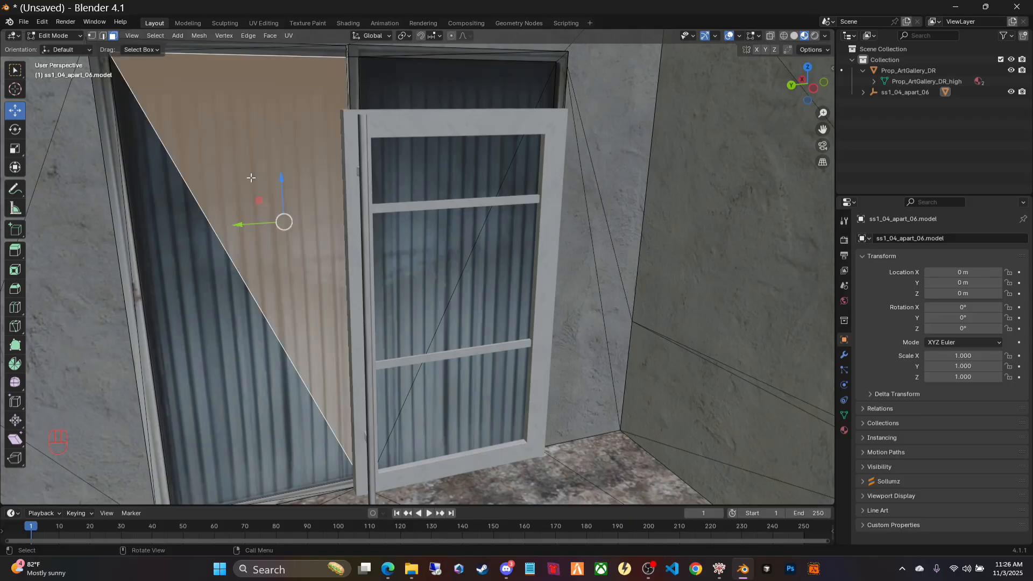
{"action": "left_click", "coordinate": [232, 314], "text": "shift"}
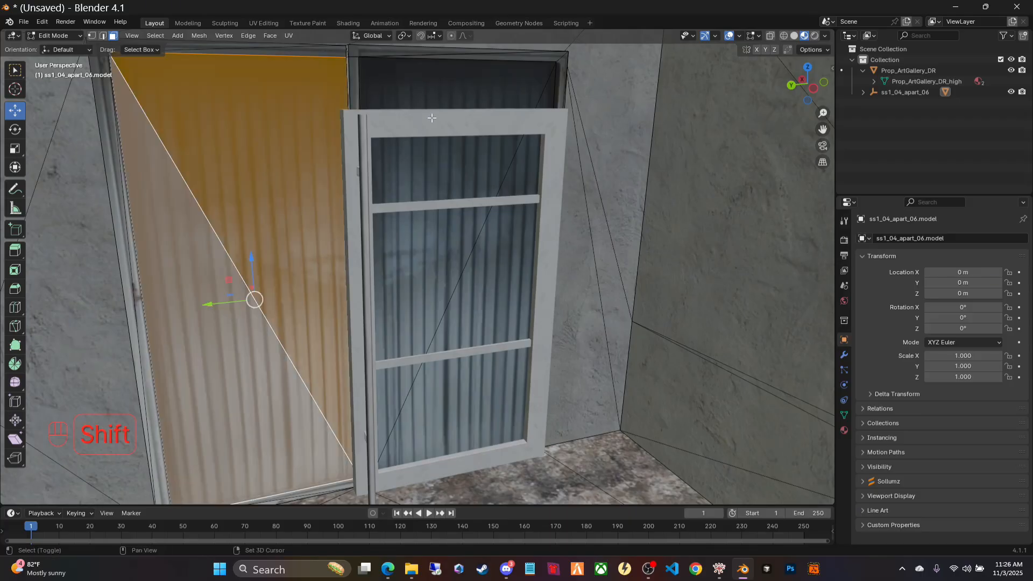
{"action": "left_click", "coordinate": [430, 78], "text": "shift"}
{"action": "left_click", "coordinate": [499, 253], "text": "shift"}
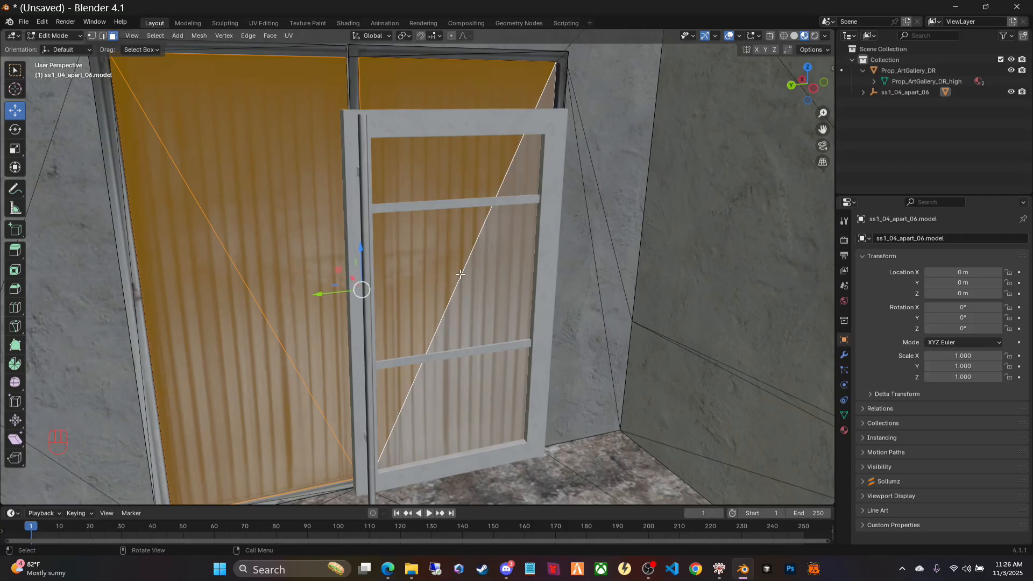
{"action": "key", "text": "x"}
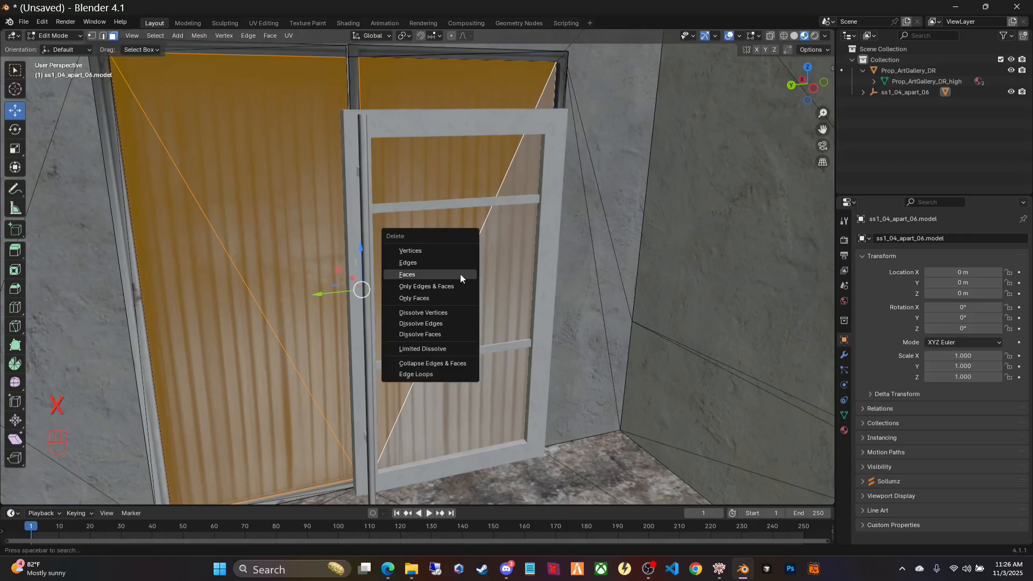
{"action": "left_click", "coordinate": [460, 274]}
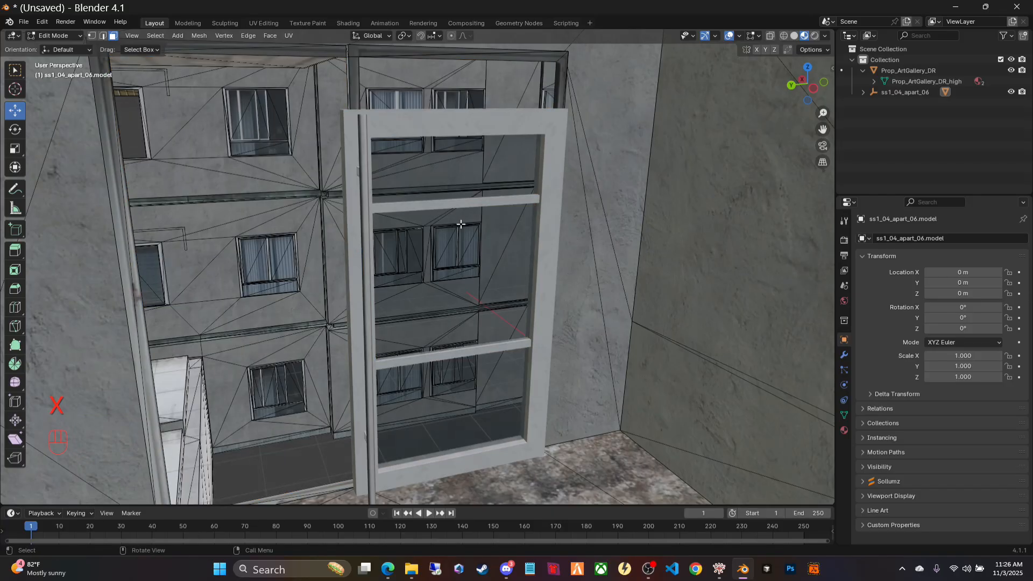
{"action": "middle_click_drag", "start_coordinate": [461, 224], "coordinate": [523, 229]}
{"action": "scroll", "coordinate": [578, 210], "scroll_direction": "up", "scroll_amount": 2}
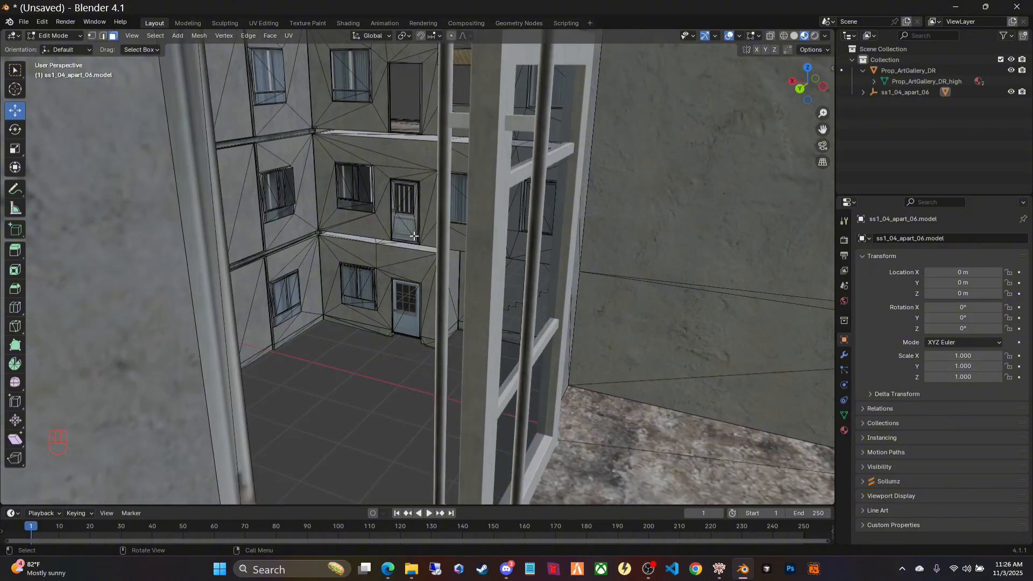
{"action": "middle_click_drag", "start_coordinate": [414, 236], "coordinate": [548, 219]}
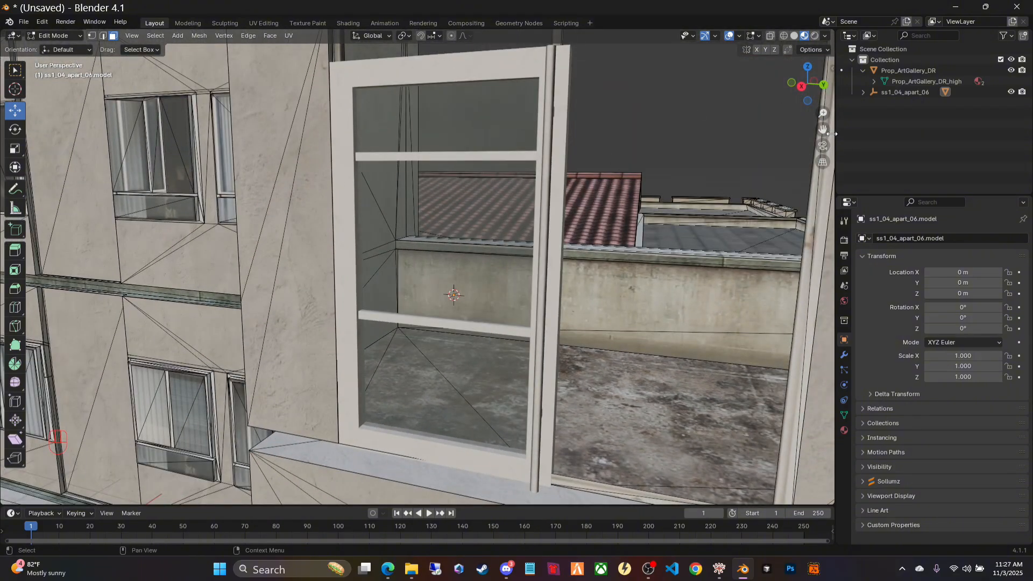
{"action": "middle_click_drag", "start_coordinate": [605, 127], "coordinate": [603, 198], "text": "shift"}
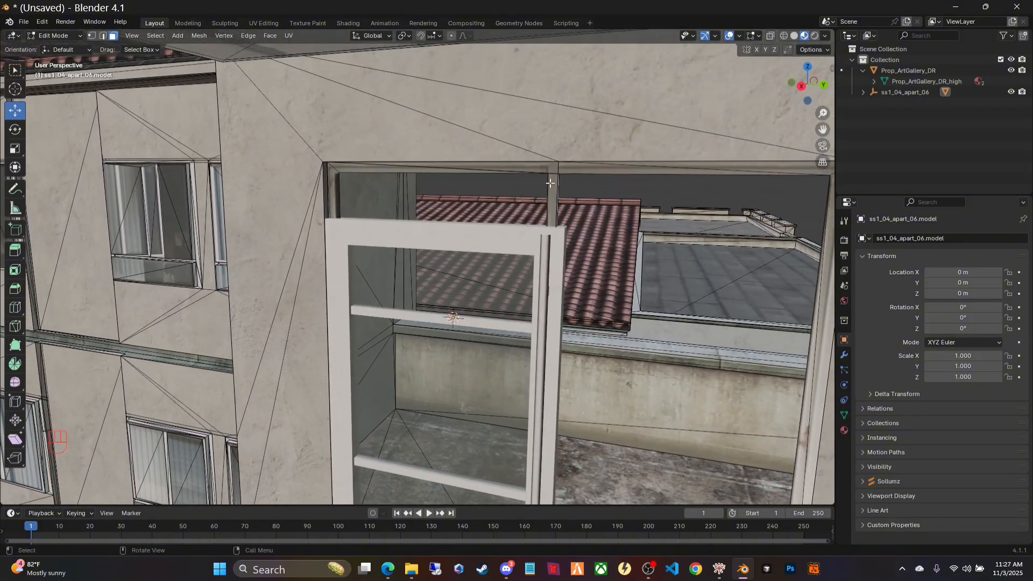
{"action": "scroll", "coordinate": [562, 196], "scroll_direction": "up", "scroll_amount": 2}
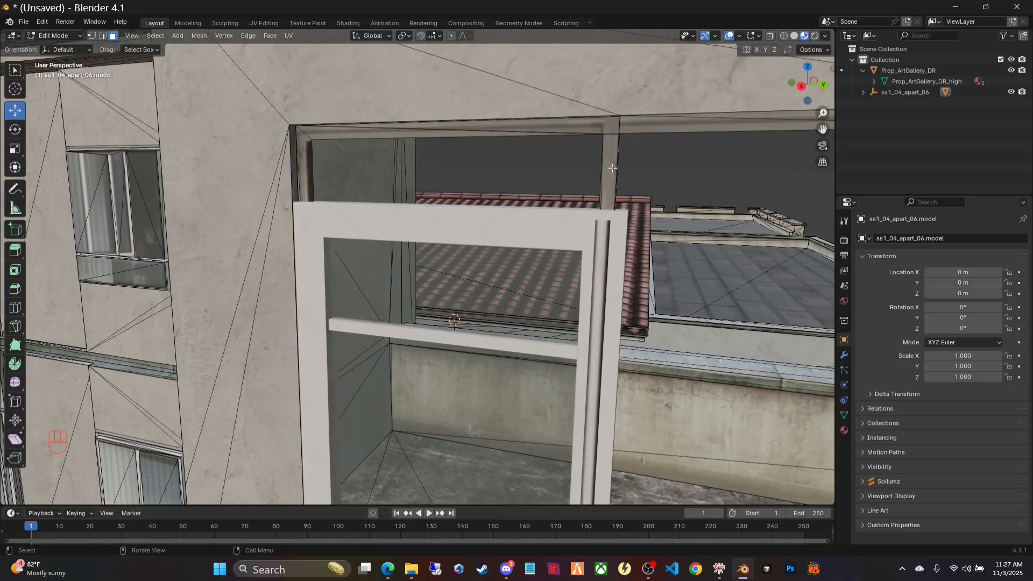
{"action": "key", "text": "l"}
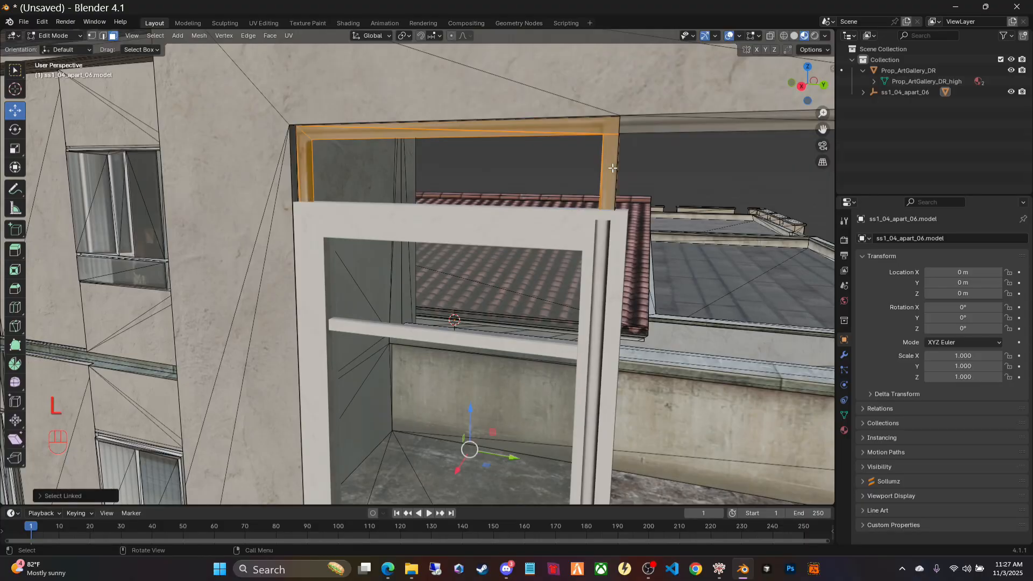
{"action": "left_click", "coordinate": [652, 183]}
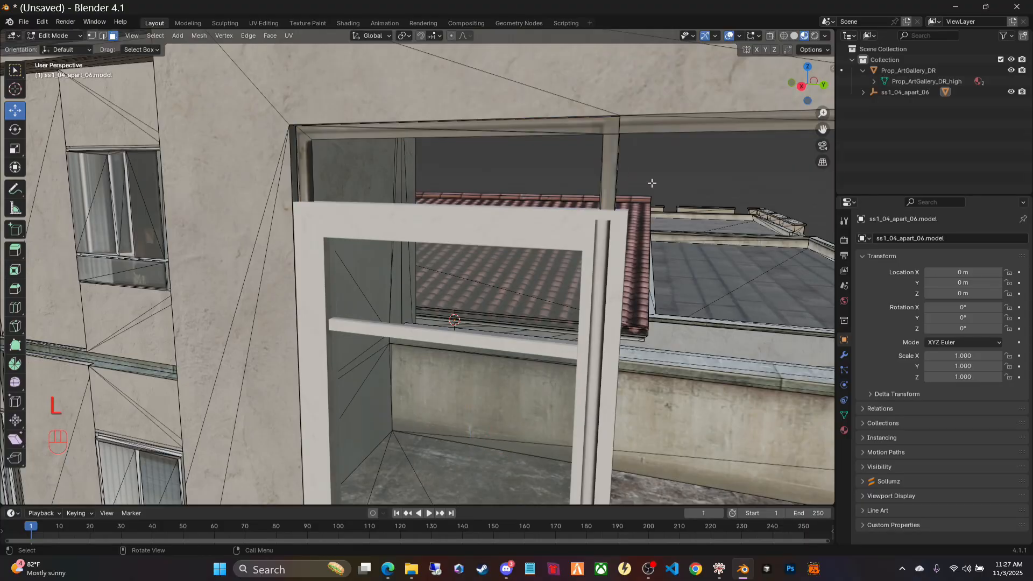
Step: Select the faces of the doorway's middle post and shift them along Y, just past the door's free edge
{"action": "left_click", "coordinate": [608, 192]}
{"action": "left_click", "coordinate": [600, 202], "text": "shift"}
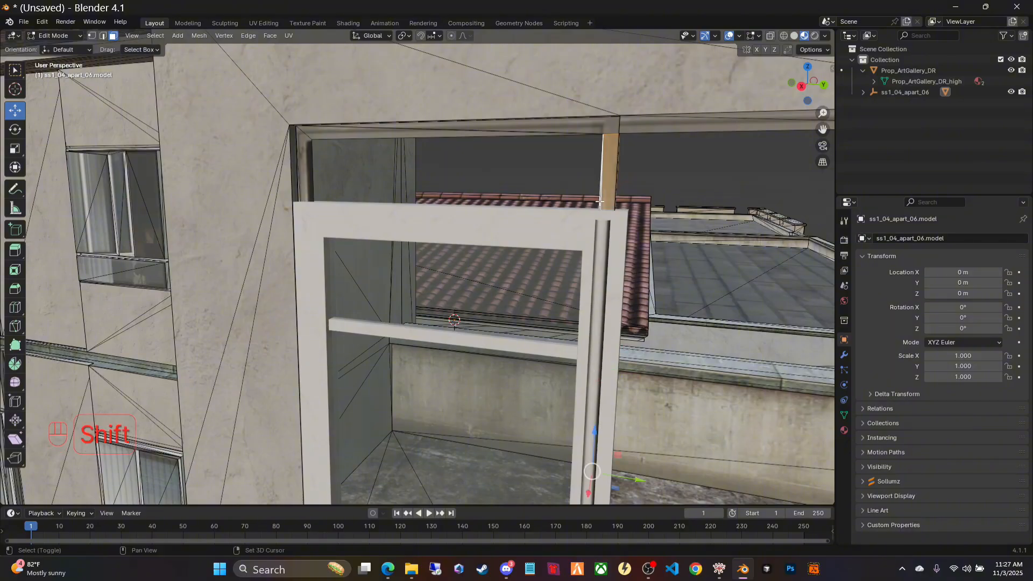
{"action": "middle_click_drag", "start_coordinate": [658, 157], "coordinate": [751, 174]}
{"action": "left_click", "coordinate": [635, 210], "text": "shift"}
{"action": "left_click", "coordinate": [711, 176], "text": "shift"}
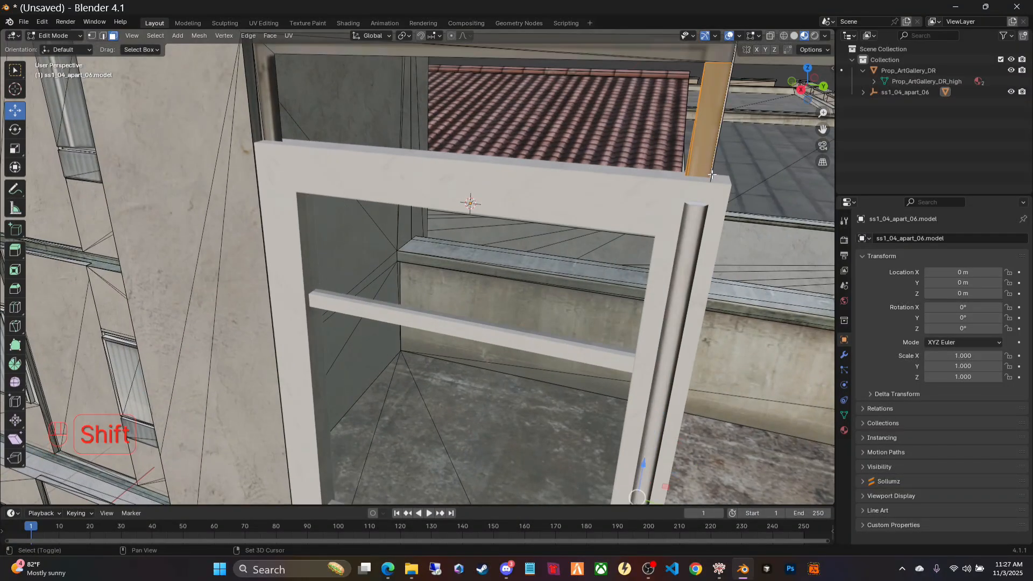
{"action": "left_click", "coordinate": [710, 174], "text": "shift"}
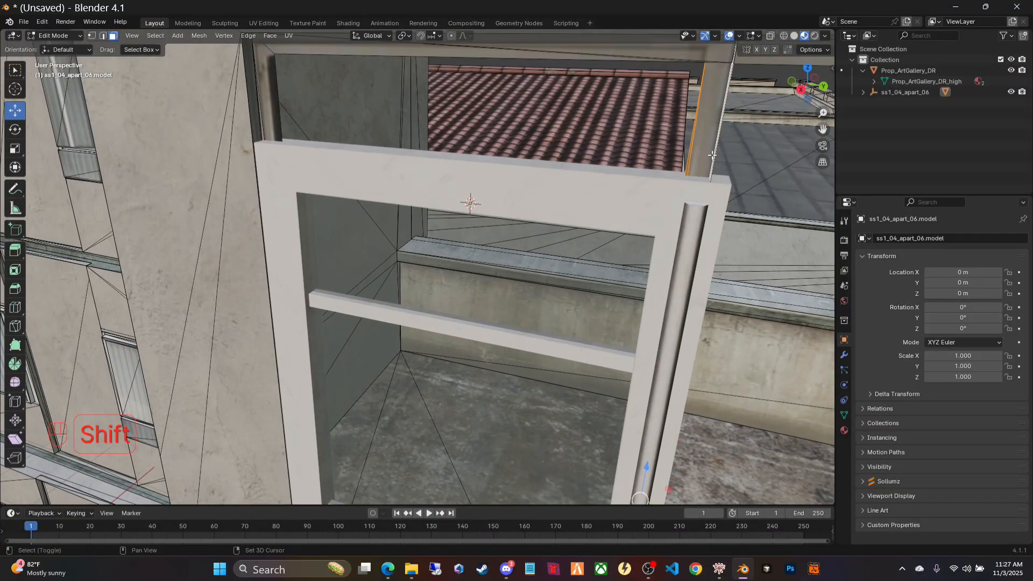
{"action": "left_click", "coordinate": [709, 134], "text": "shift"}
{"action": "middle_click_drag", "start_coordinate": [744, 123], "coordinate": [204, 140]}
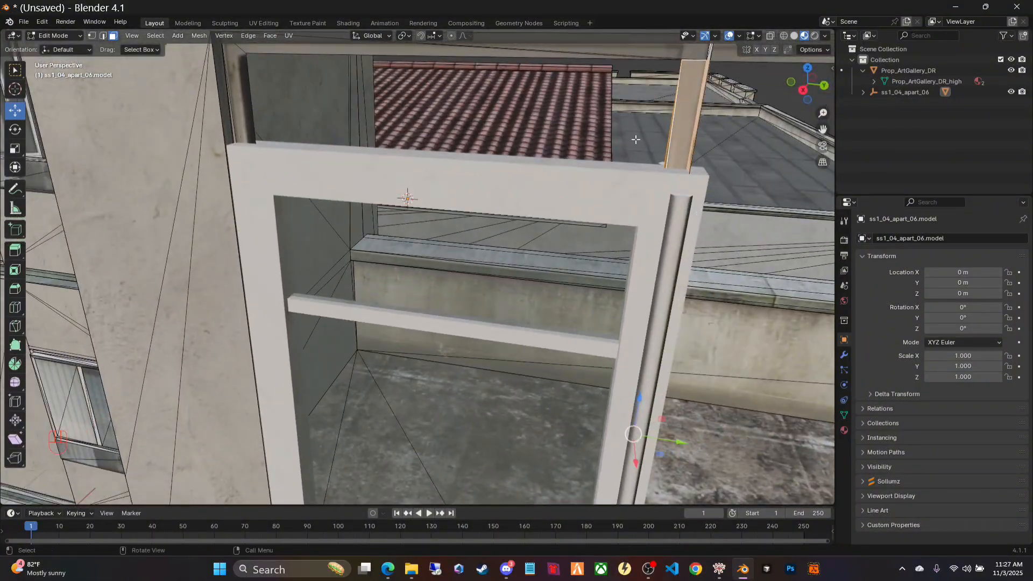
{"action": "scroll", "coordinate": [726, 169], "scroll_direction": "up", "scroll_amount": 3}
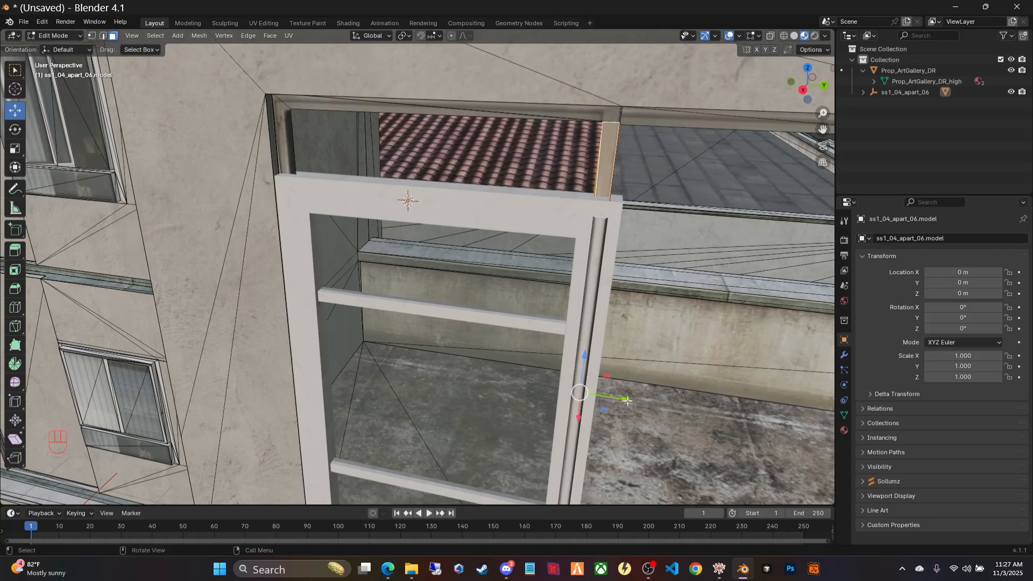
{"action": "left_click_drag", "start_coordinate": [625, 401], "coordinate": [660, 399]}
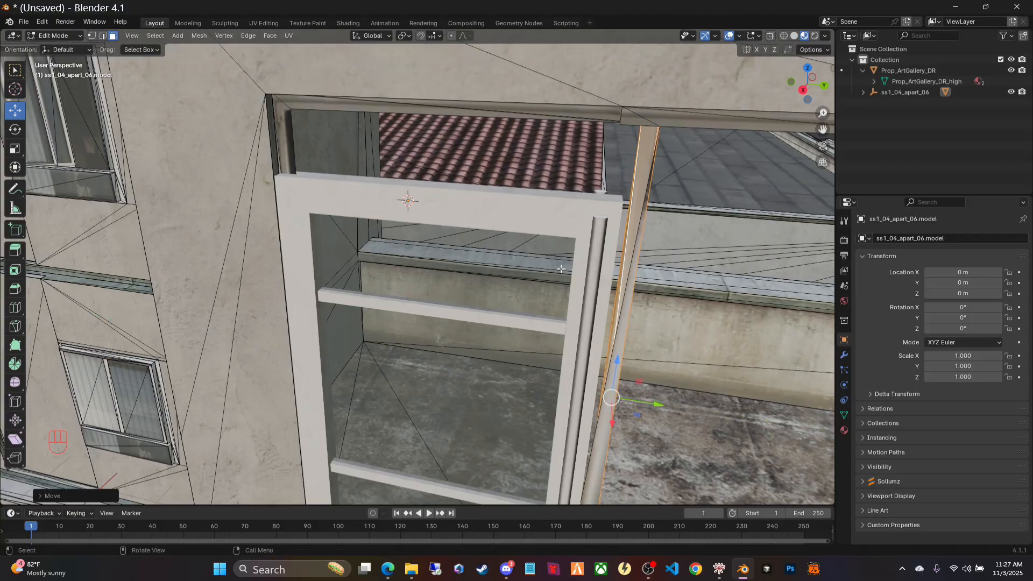
Step: Leave mesh editing and nudge the art gallery door prop along Y to about 5.26 m
{"action": "key", "text": "Tab"}
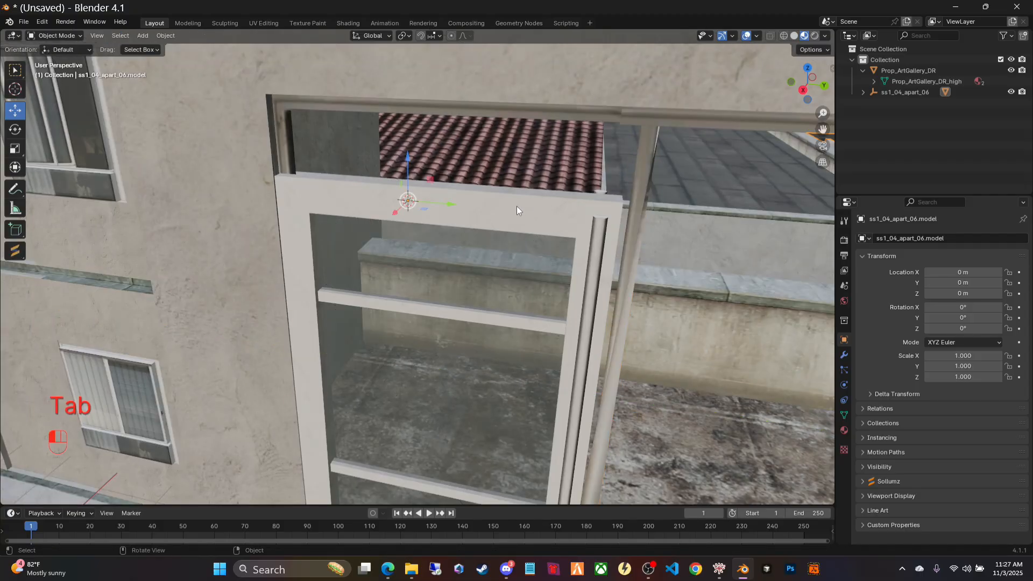
{"action": "left_click", "coordinate": [516, 206]}
{"action": "left_click_drag", "start_coordinate": [341, 419], "coordinate": [349, 417]}
{"action": "middle_click_drag", "start_coordinate": [349, 417], "coordinate": [541, 124]}
Step: Return to the building's mesh, add the post's missing face to the selection, and fine-tune the post along Y against the door's edge
{"action": "left_click", "coordinate": [557, 73]}
{"action": "key", "text": "Tab"}
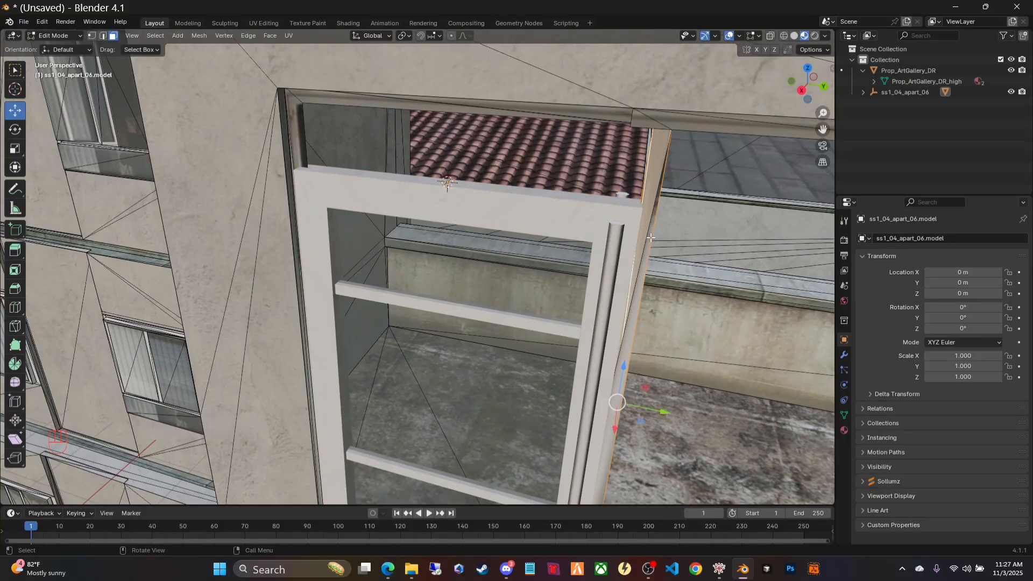
{"action": "left_click", "coordinate": [653, 293], "text": "shift"}
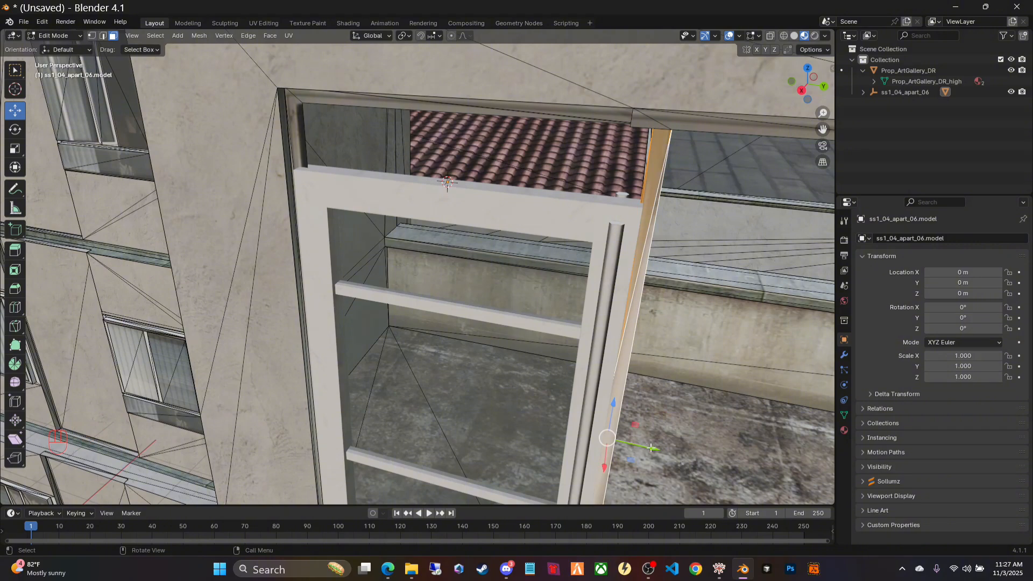
{"action": "left_click_drag", "start_coordinate": [651, 448], "coordinate": [664, 447]}
{"action": "left_click_drag", "start_coordinate": [824, 141], "coordinate": [813, 74]}
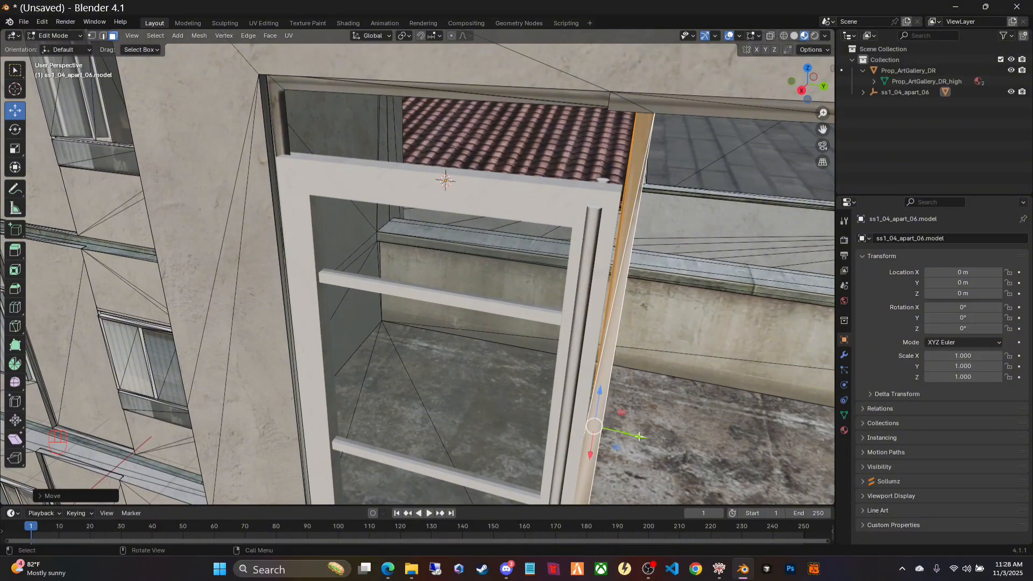
{"action": "left_click_drag", "start_coordinate": [638, 436], "coordinate": [636, 435]}
Step: Examine how the door and the shifted post fit the doorway from the balcony side, ending in Object Mode
{"action": "middle_click_drag", "start_coordinate": [739, 373], "coordinate": [297, 305]}
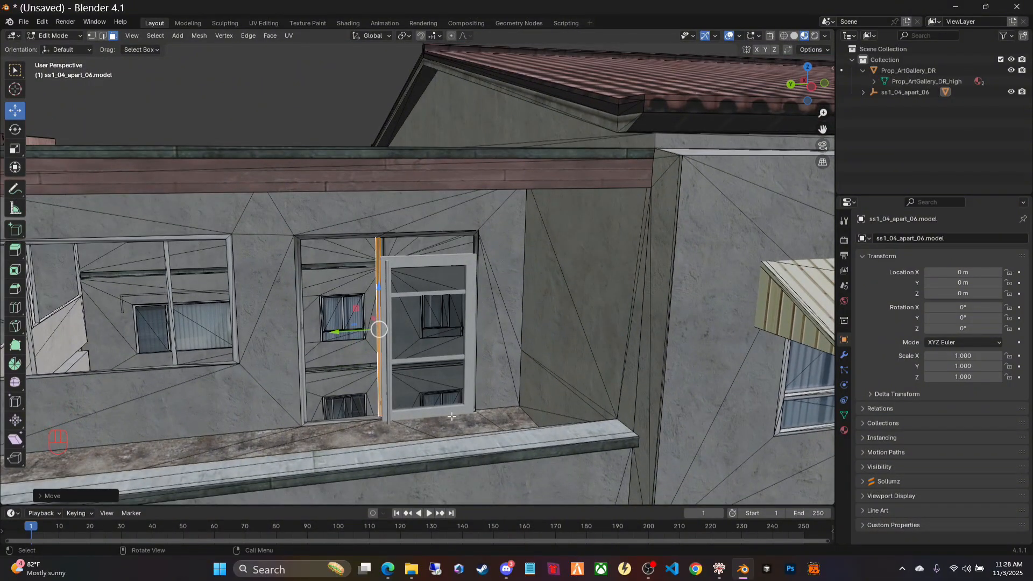
{"action": "middle_click_drag", "start_coordinate": [452, 416], "coordinate": [465, 366]}
{"action": "scroll", "coordinate": [469, 358], "scroll_direction": "up", "scroll_amount": 5}
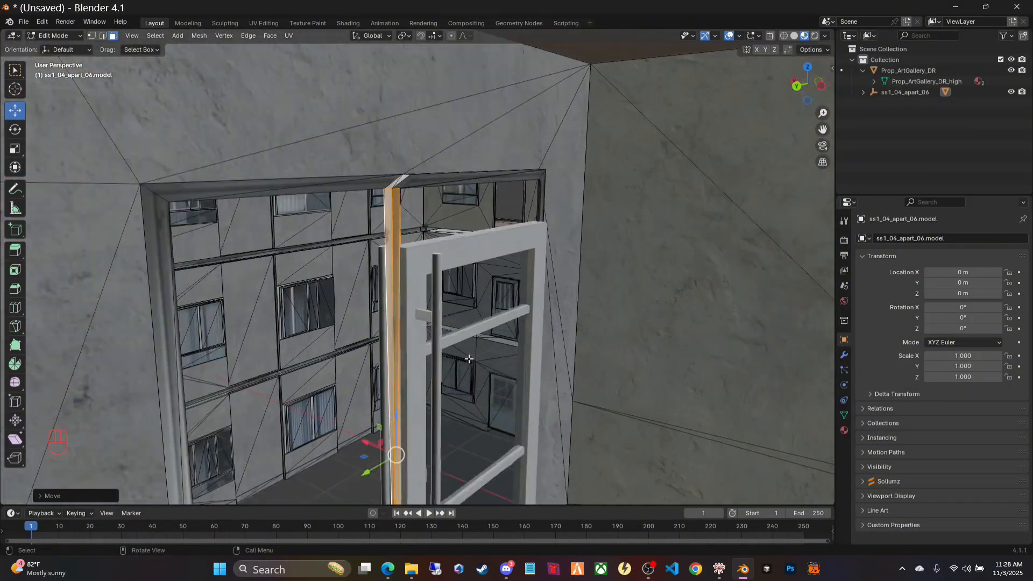
{"action": "scroll", "coordinate": [469, 359], "scroll_direction": "up", "scroll_amount": 2}
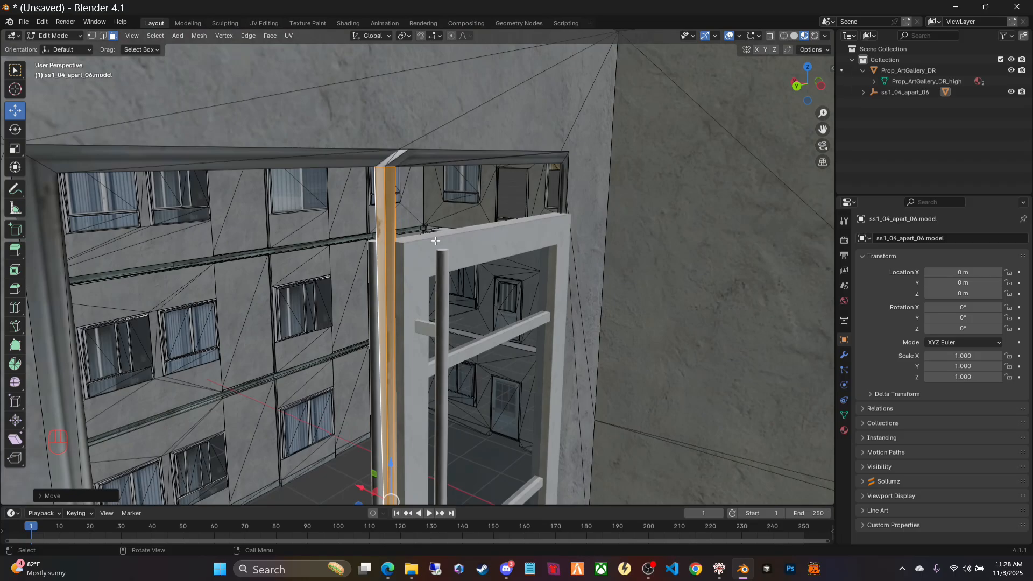
{"action": "scroll", "coordinate": [618, 320], "scroll_direction": "down", "scroll_amount": 9}
{"action": "middle_click_drag", "start_coordinate": [454, 400], "coordinate": [398, 382]}
{"action": "scroll", "coordinate": [399, 382], "scroll_direction": "down", "scroll_amount": 4}
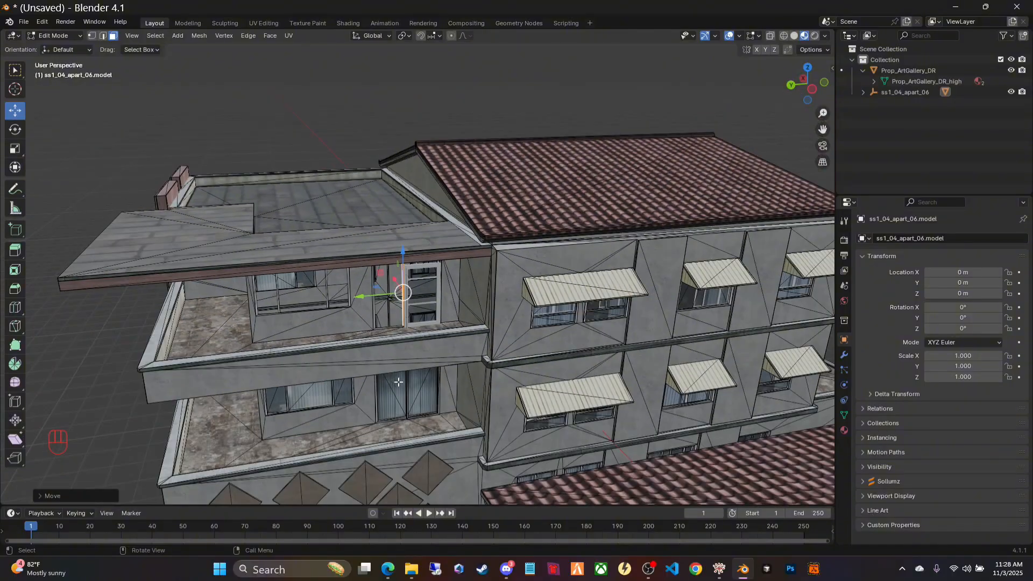
{"action": "key", "text": "Tab"}
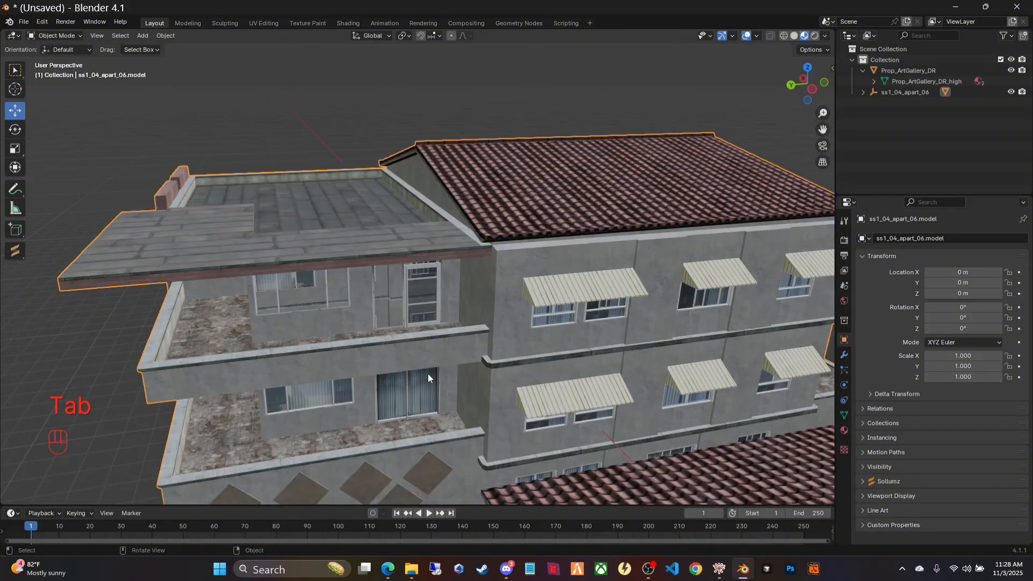
Step: Pull the door prop out of the doorway to about X 11.81 m and delete its hierarchy from the scene
{"action": "left_click", "coordinate": [421, 293]}
{"action": "middle_click_drag", "start_coordinate": [445, 377], "coordinate": [385, 283]}
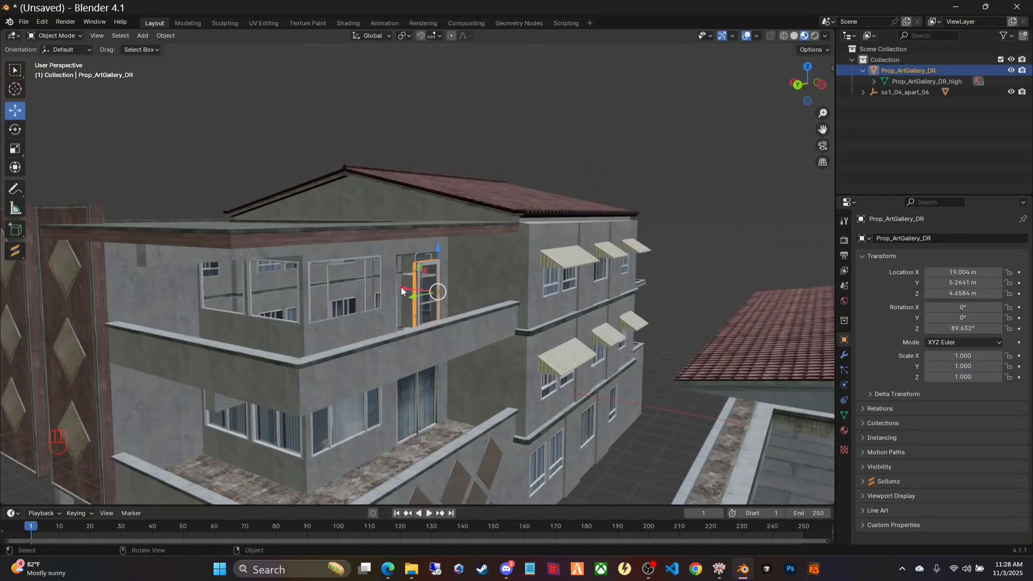
{"action": "left_click_drag", "start_coordinate": [402, 286], "coordinate": [590, 364]}
{"action": "middle_click_drag", "start_coordinate": [590, 364], "coordinate": [550, 424]}
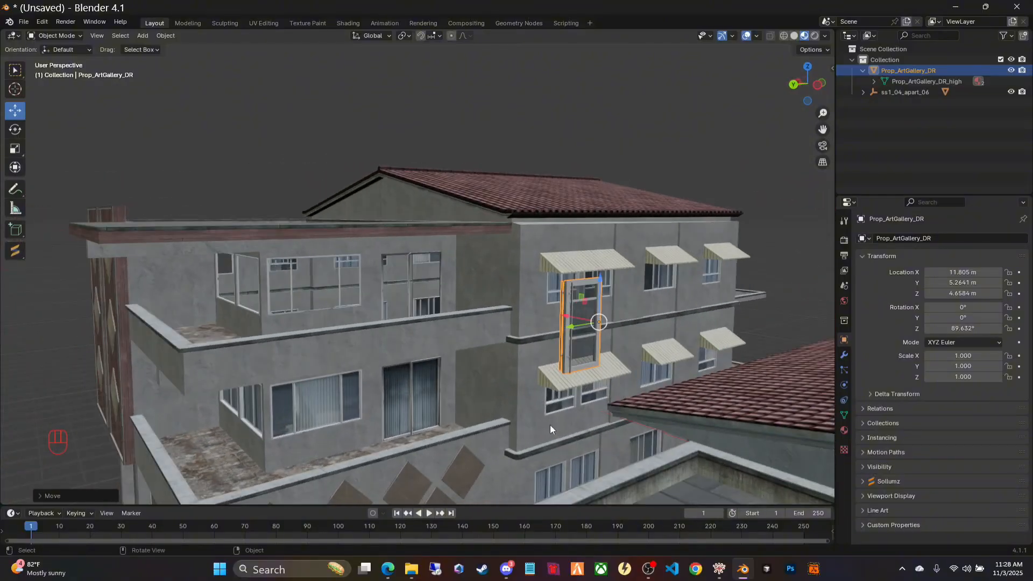
{"action": "middle_click_drag", "start_coordinate": [636, 354], "coordinate": [640, 333]}
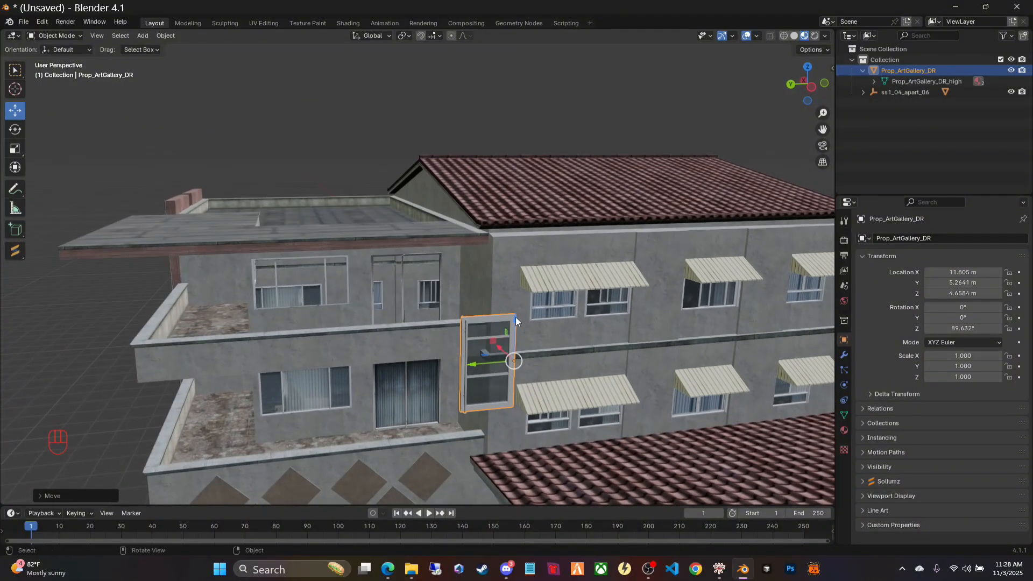
{"action": "right_click", "coordinate": [893, 72]}
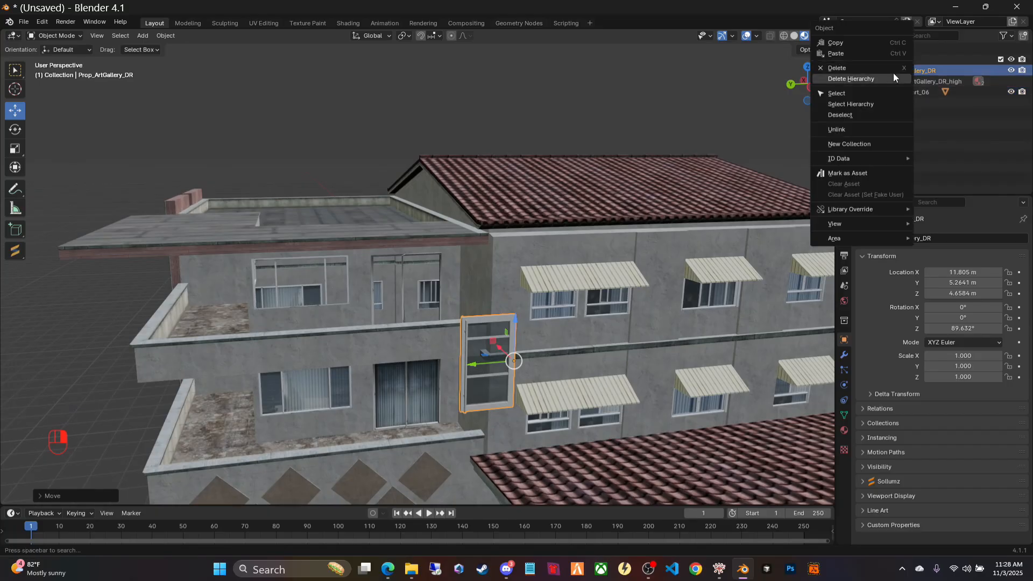
{"action": "left_click", "coordinate": [837, 78]}
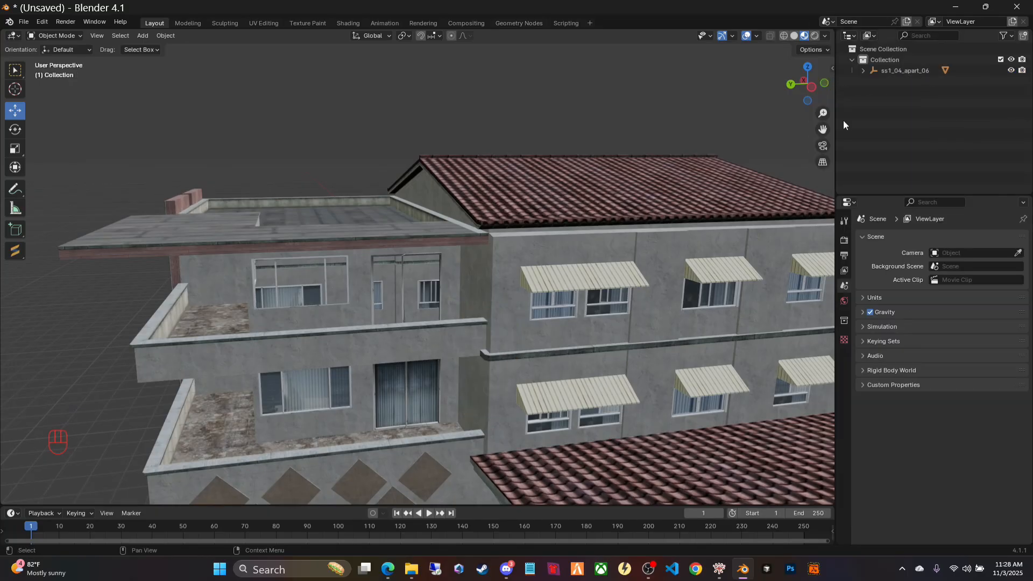
Step: Select the whole ss1_04_apart_06 hierarchy of the apartment building
{"action": "middle_click_drag", "start_coordinate": [679, 157], "coordinate": [506, 196]}
{"action": "scroll", "coordinate": [508, 193], "scroll_direction": "down", "scroll_amount": 9}
{"action": "middle_click_drag", "start_coordinate": [424, 302], "coordinate": [463, 287]}
{"action": "scroll", "coordinate": [574, 302], "scroll_direction": "up", "scroll_amount": 5}
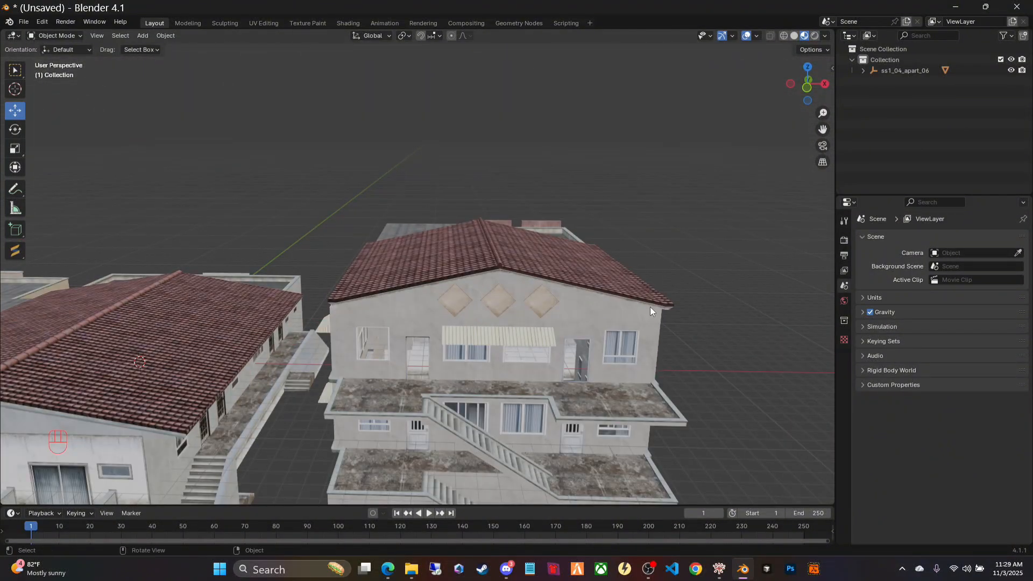
{"action": "middle_click_drag", "start_coordinate": [650, 307], "coordinate": [601, 248]}
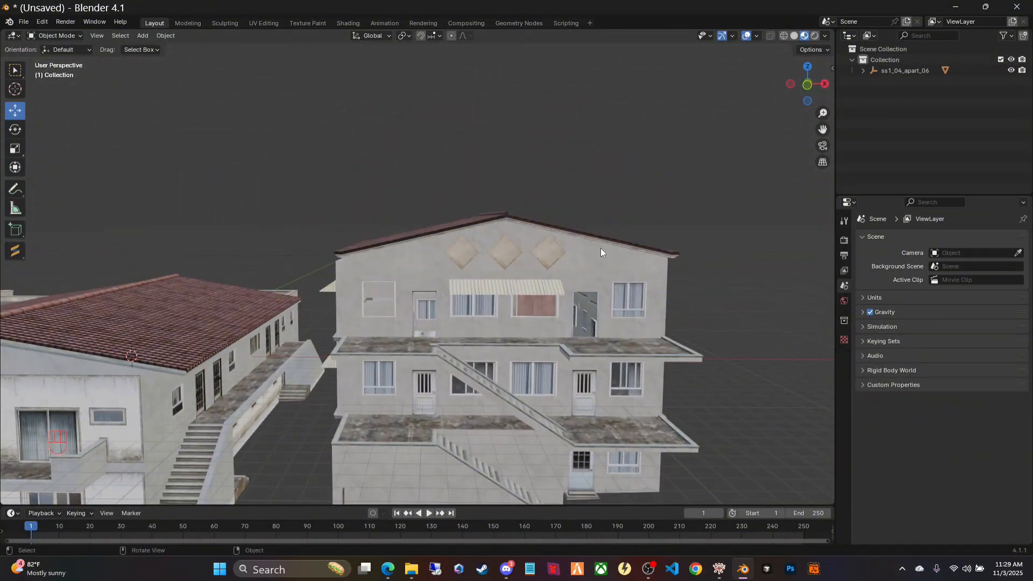
{"action": "left_click", "coordinate": [591, 250]}
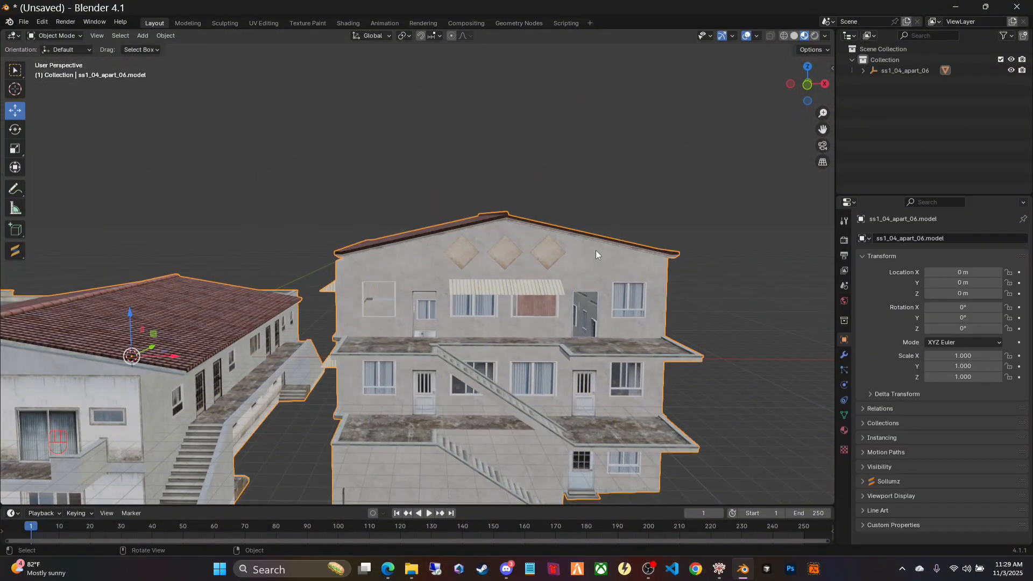
{"action": "right_click", "coordinate": [909, 70]}
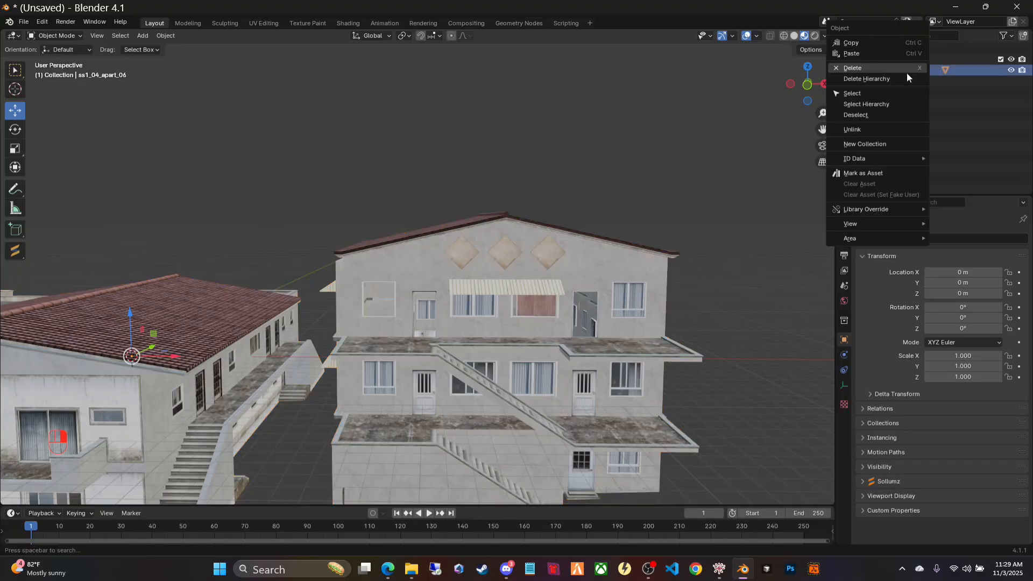
{"action": "left_click", "coordinate": [879, 104]}
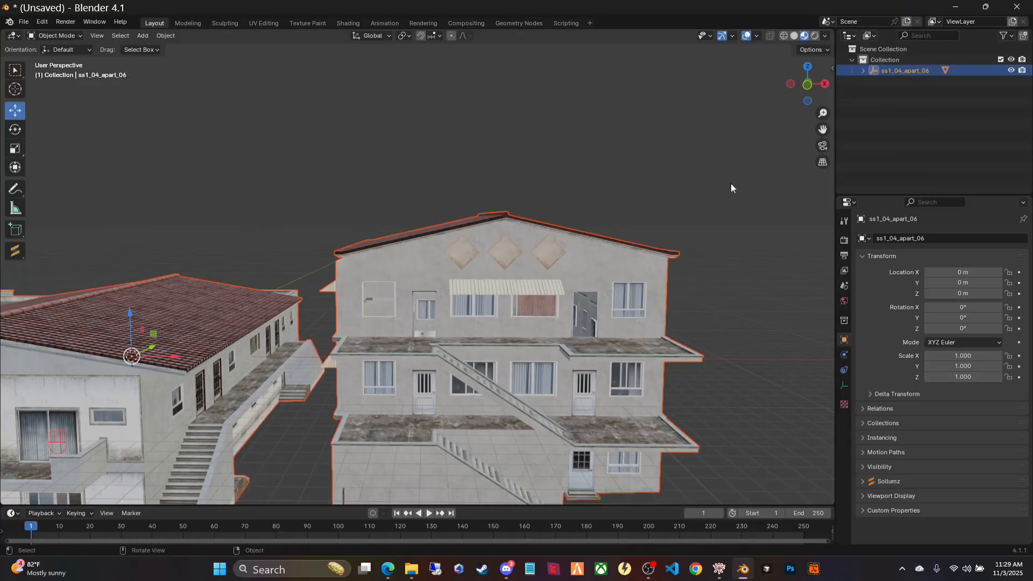
Step: Switch to File Explorer, open developer university\blender exports\multi_room_apt, and copy that folder's address
{"action": "left_click", "coordinate": [411, 569]}
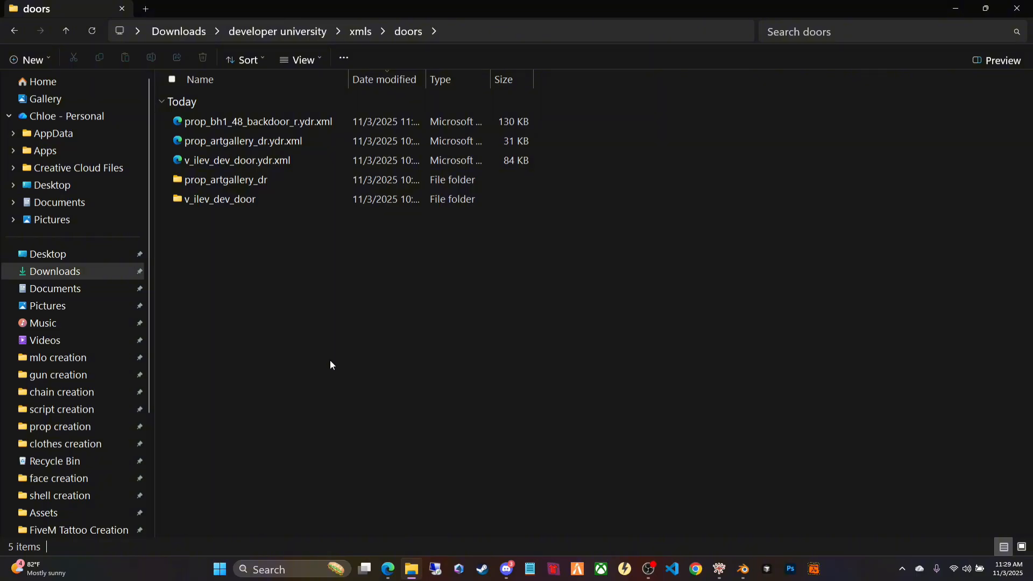
{"action": "left_click", "coordinate": [279, 31]}
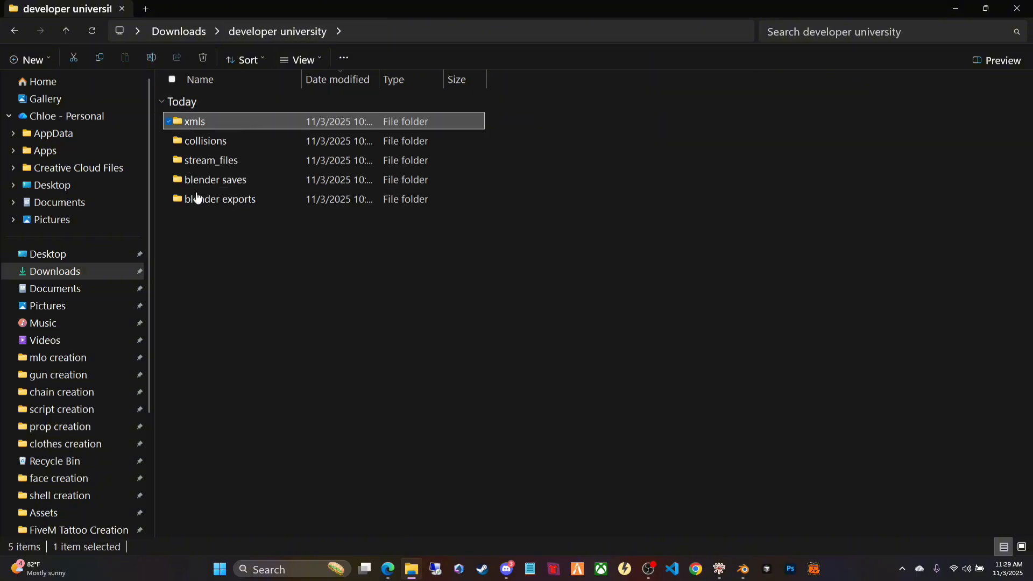
{"action": "double_click", "coordinate": [260, 199]}
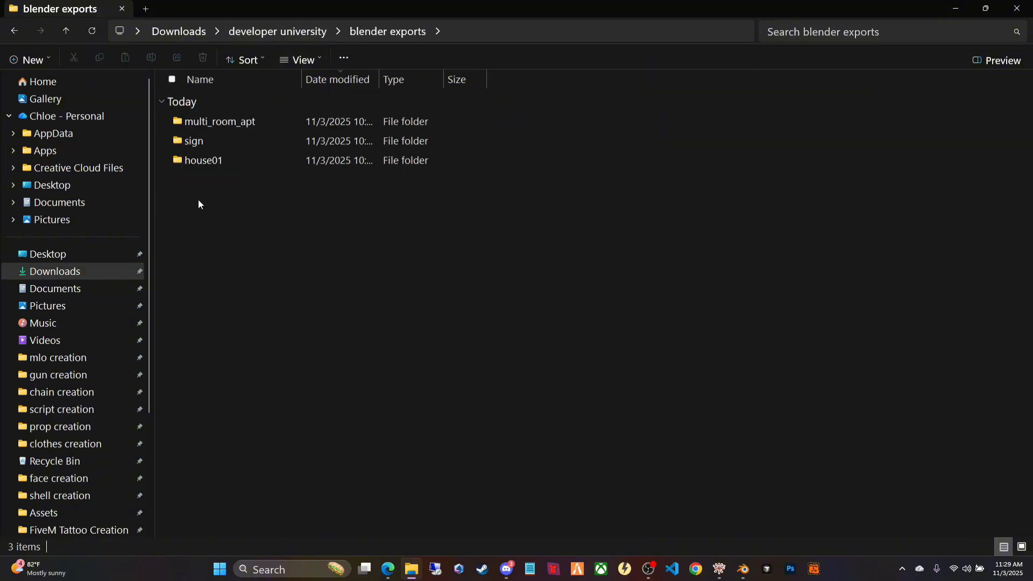
{"action": "double_click", "coordinate": [216, 123]}
{"action": "right_click", "coordinate": [567, 32]}
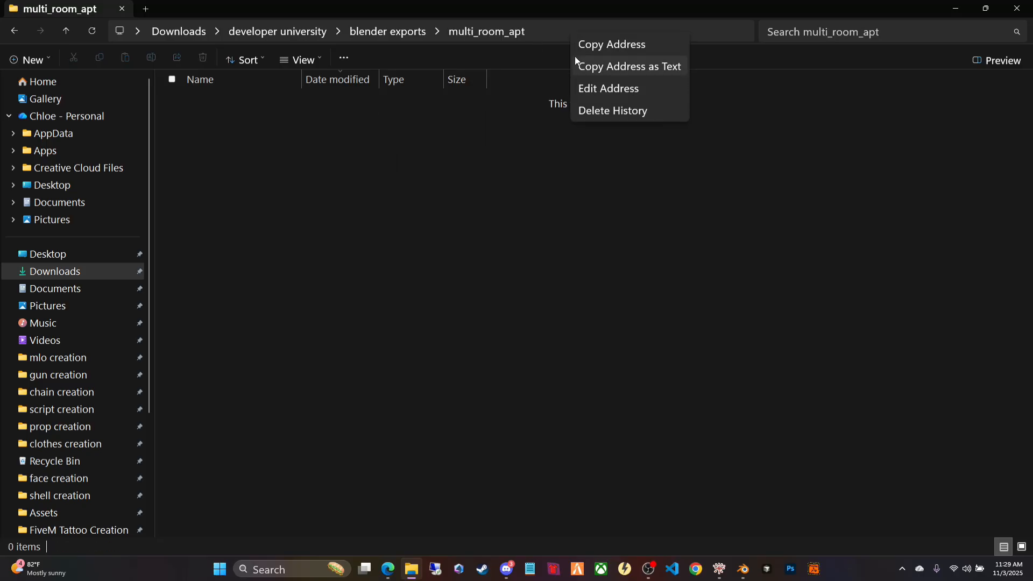
{"action": "left_click", "coordinate": [578, 44]}
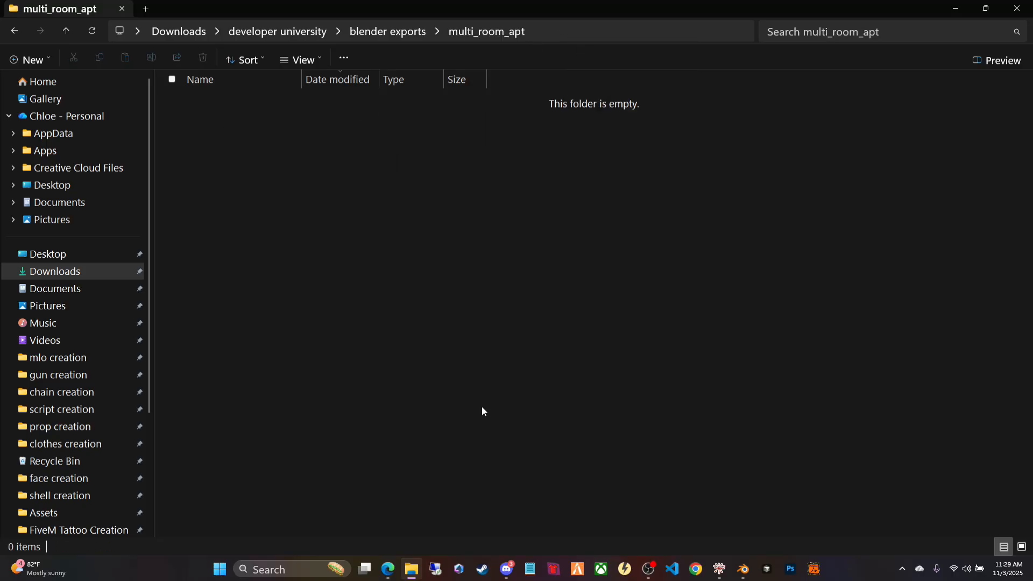
Step: Return to Blender and export the selected apartment building as CodeWalker XML into the blender exports\multi_room_apt folder
{"action": "left_click", "coordinate": [743, 573]}
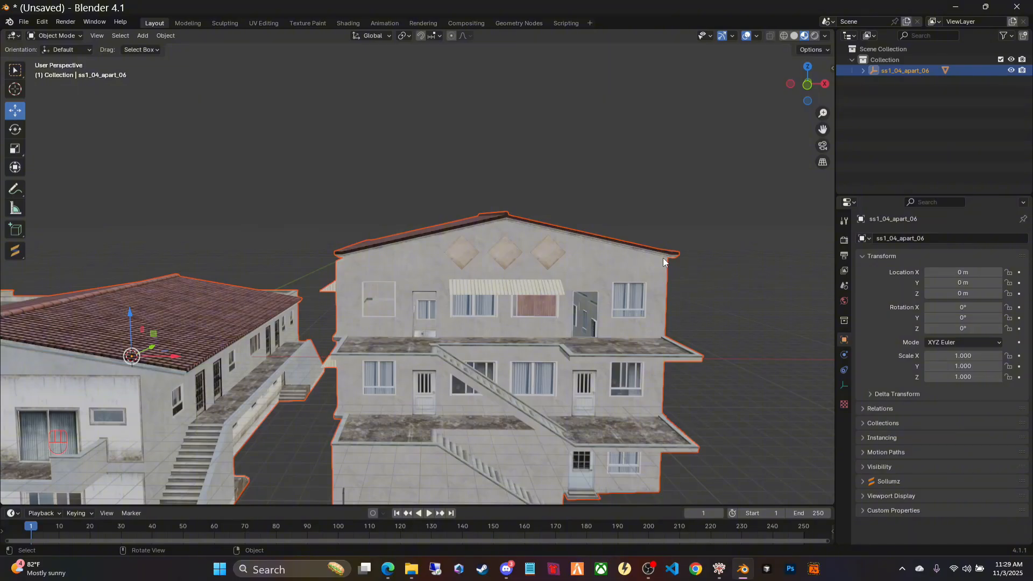
{"action": "key", "text": "v"}
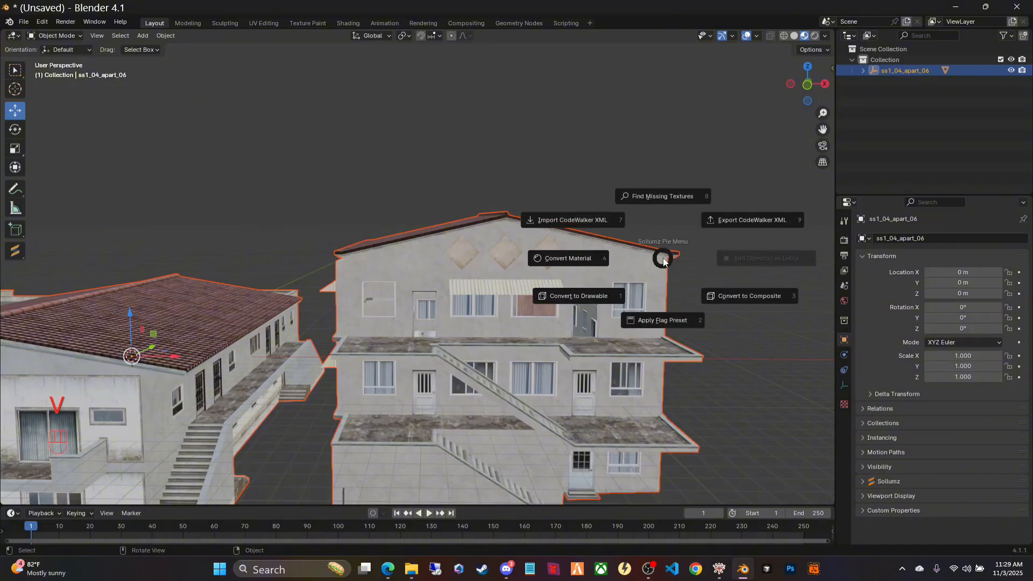
{"action": "left_click", "coordinate": [743, 222]}
{"action": "left_click", "coordinate": [524, 82]}
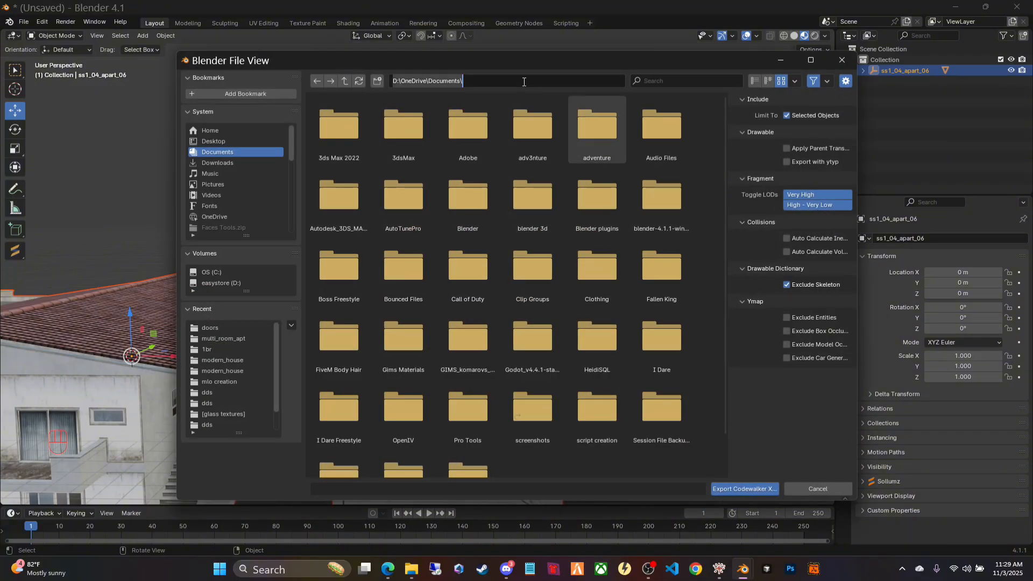
{"action": "key", "text": "ctrl+a"}
{"action": "type", "text": "C:\\Users\\super\\Downloads\\developer university\\blender exports\\multi_room_apt"}
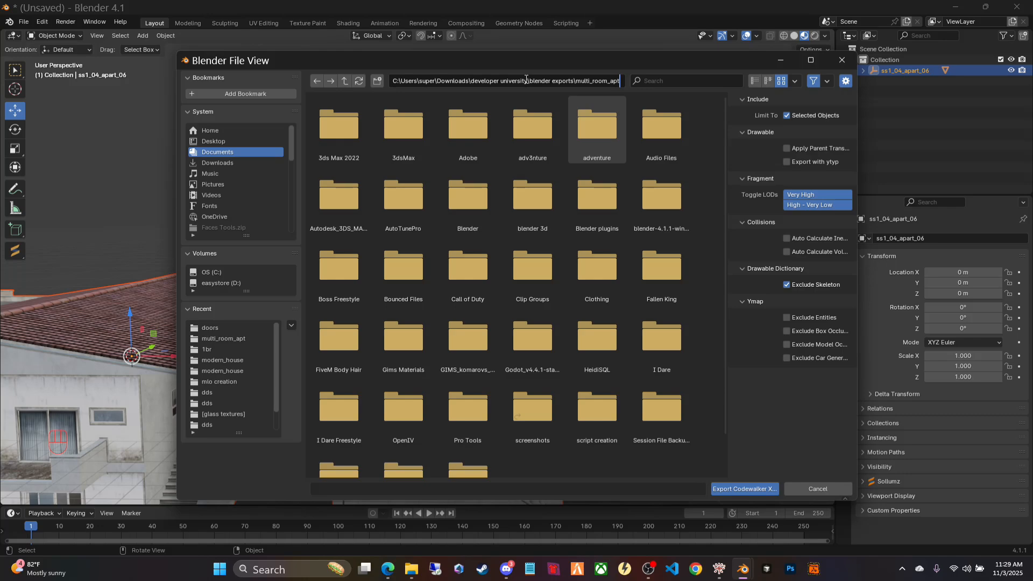
{"action": "key", "text": "Return"}
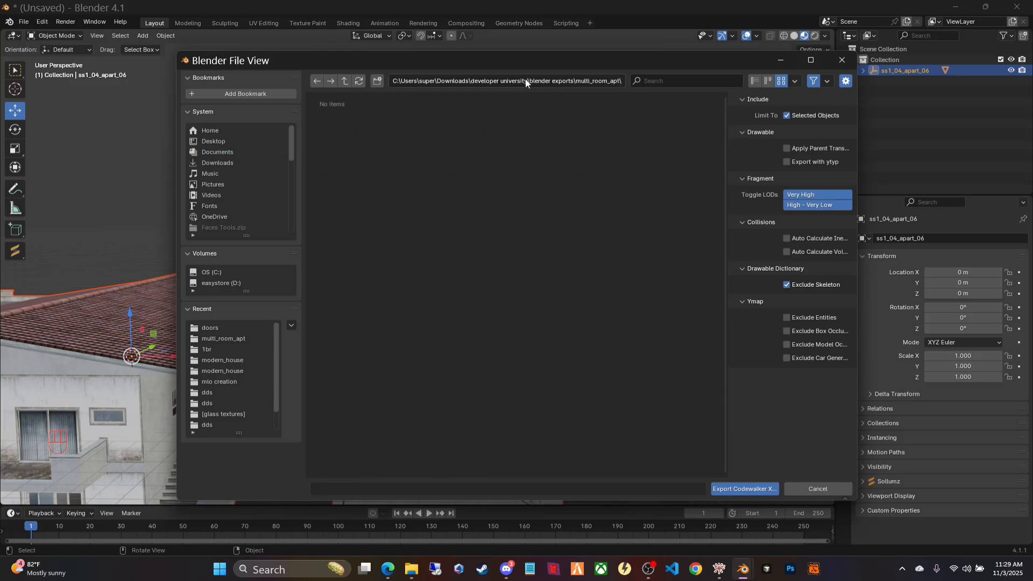
{"action": "left_click", "coordinate": [760, 489]}
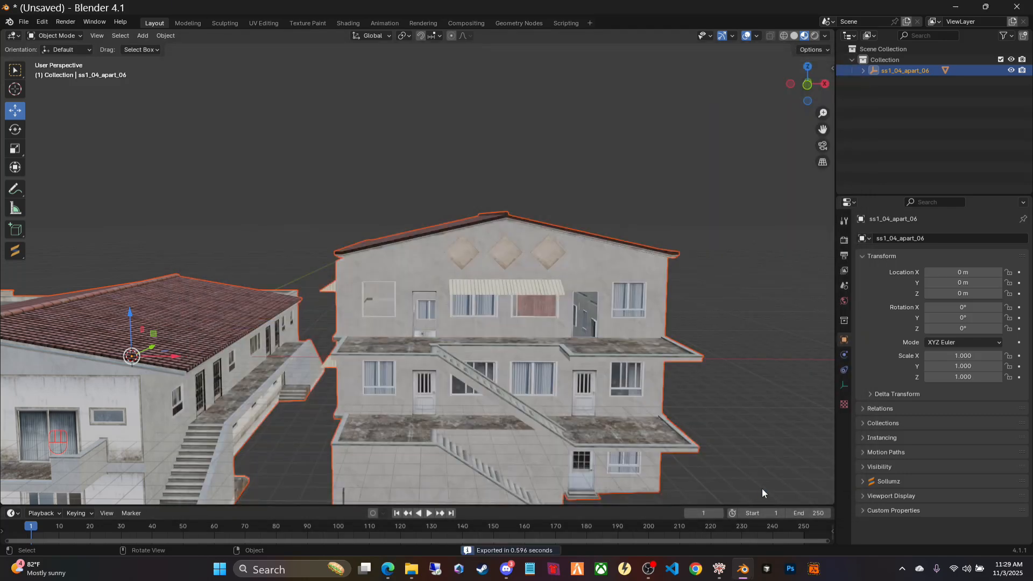
Step: View the exported building from its corner and launch CodeWalker's main world viewer
{"action": "middle_click_drag", "start_coordinate": [706, 238], "coordinate": [670, 228]}
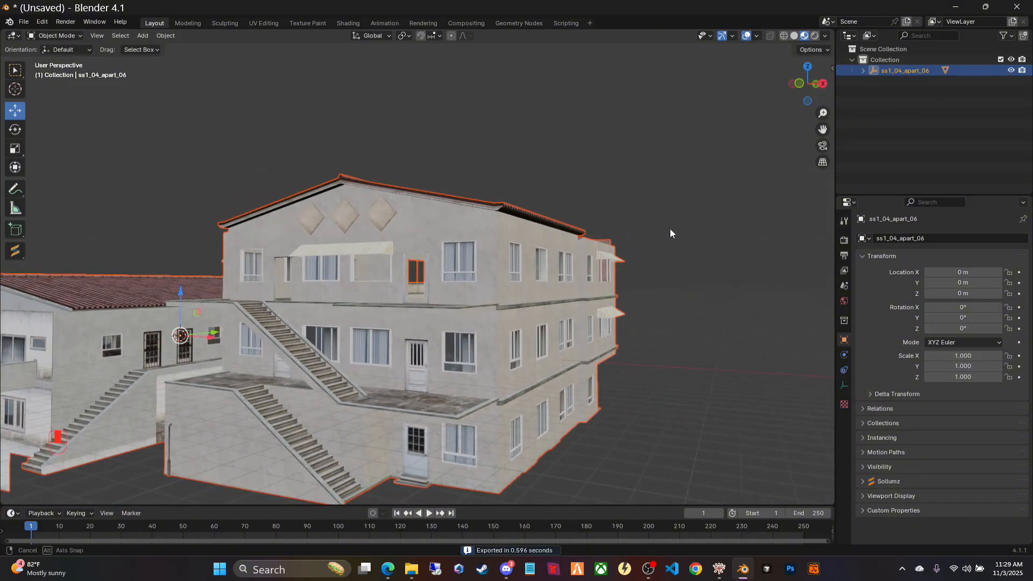
{"action": "right_click", "coordinate": [720, 572]}
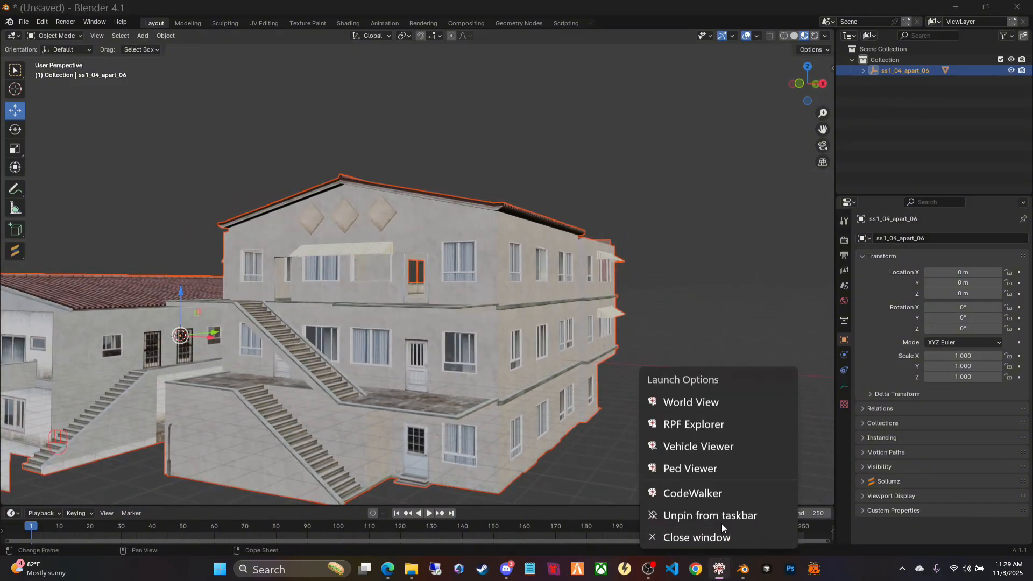
{"action": "left_click", "coordinate": [702, 494]}
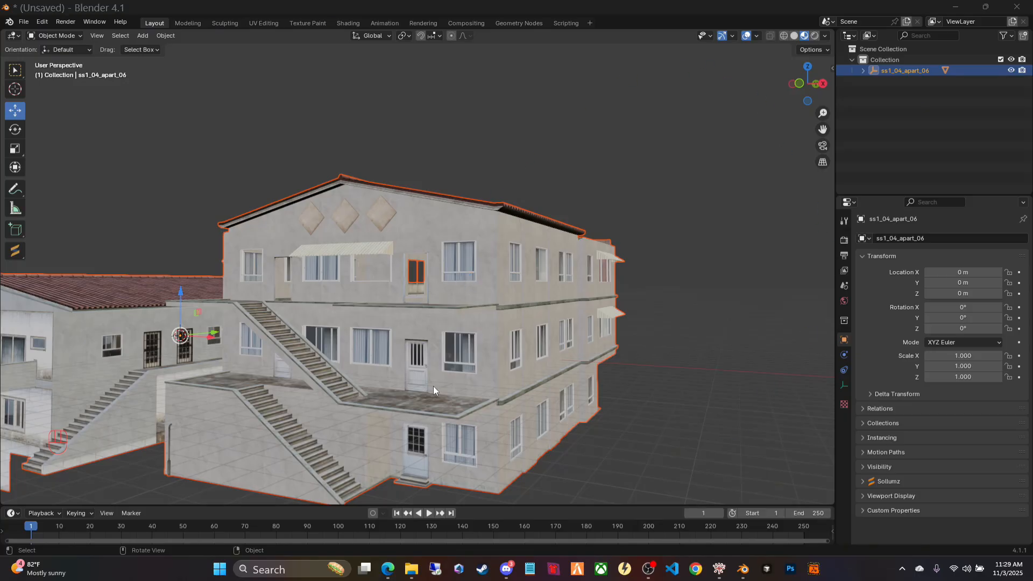
Step: Switch to the RPF Explorer window and browse to the mods\mlos folder
{"action": "mouse_move", "coordinate": [721, 572]}
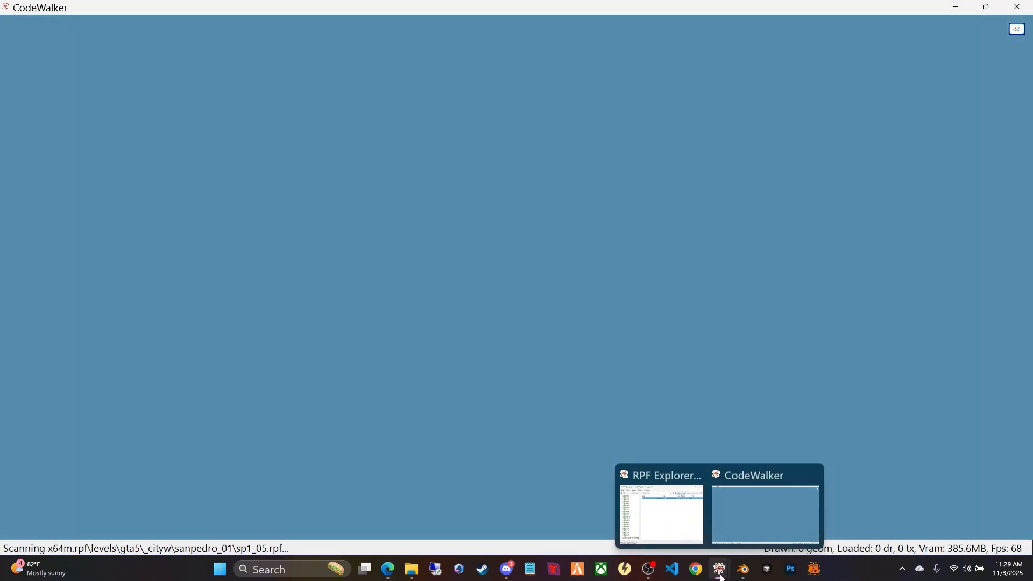
{"action": "left_click", "coordinate": [652, 474]}
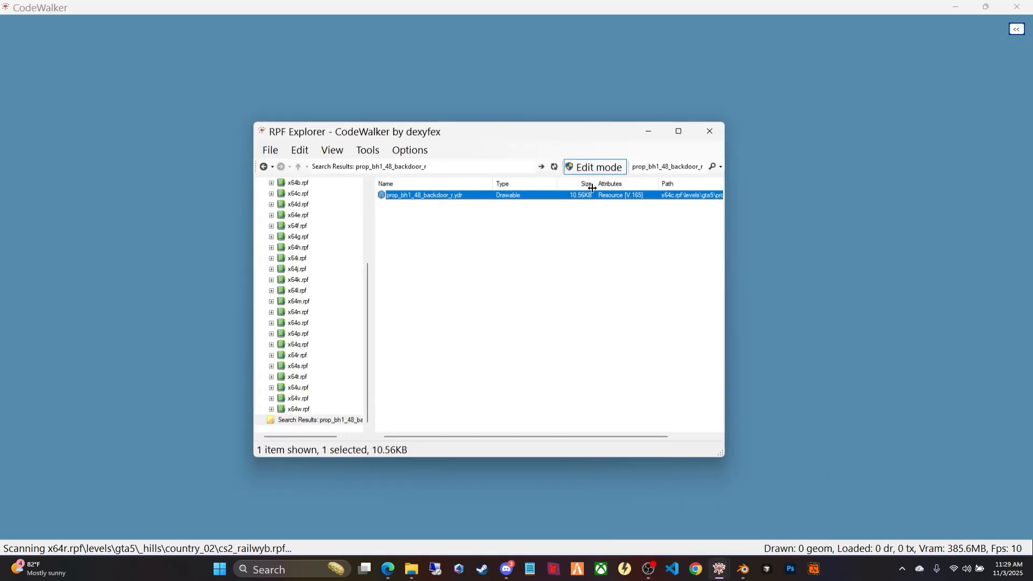
{"action": "scroll", "coordinate": [327, 246], "scroll_direction": "up", "scroll_amount": 4}
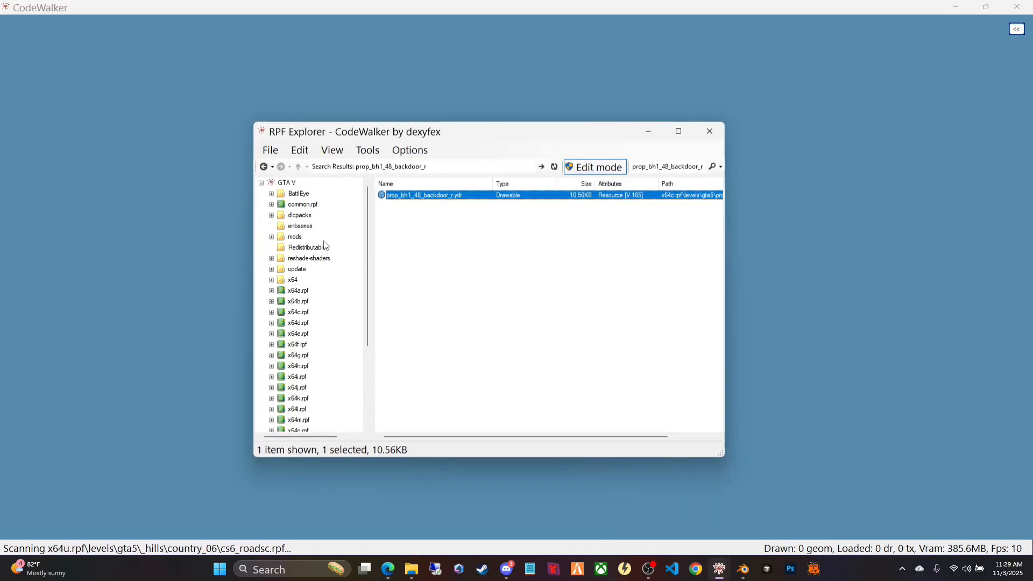
{"action": "left_click", "coordinate": [293, 237]}
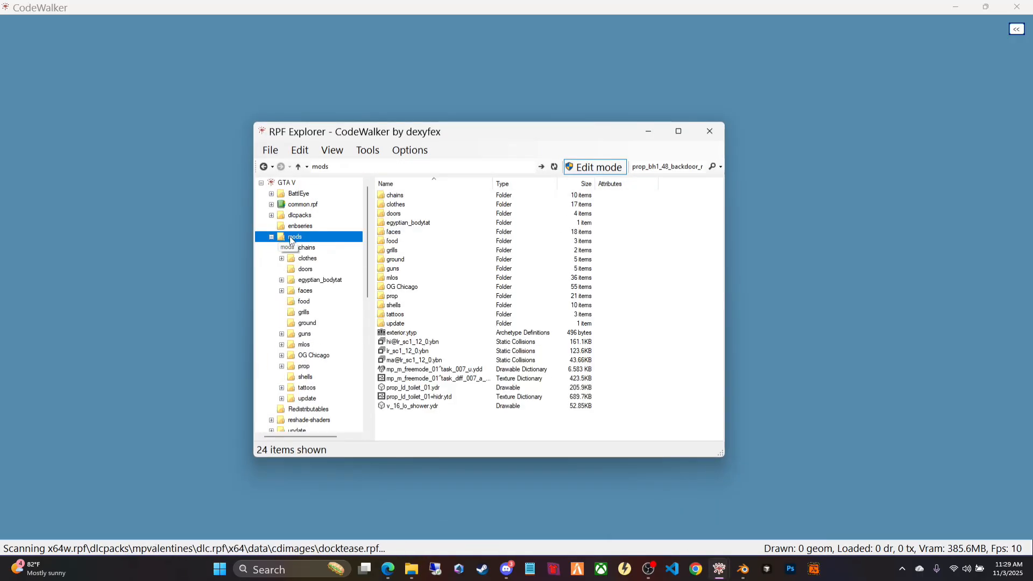
{"action": "left_click", "coordinate": [396, 279]}
{"action": "double_click", "coordinate": [396, 279]}
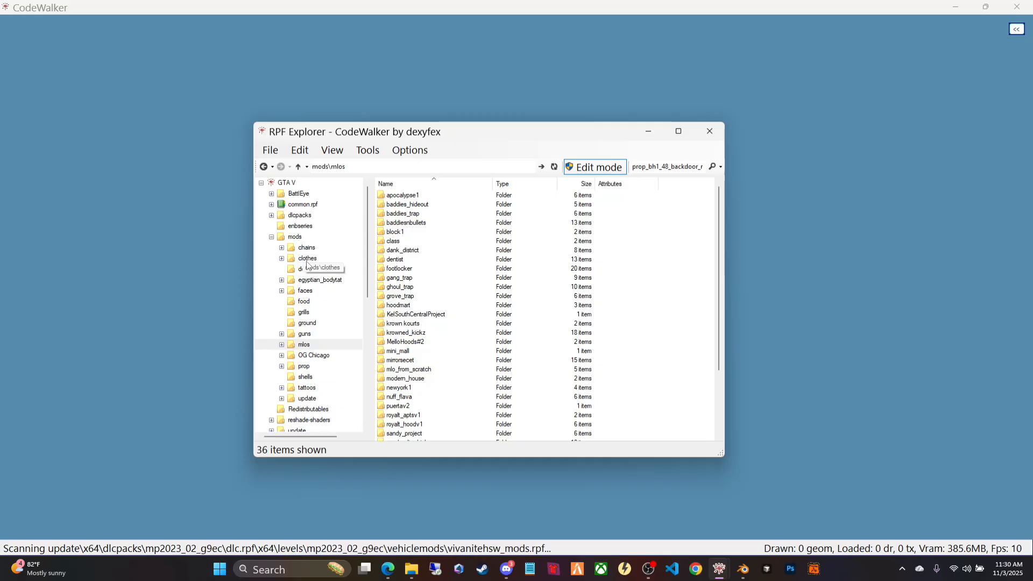
{"action": "left_click", "coordinate": [302, 344]}
Step: Create a new folder named "multi room apt" inside mods\mlos and open it
{"action": "right_click", "coordinate": [657, 265]}
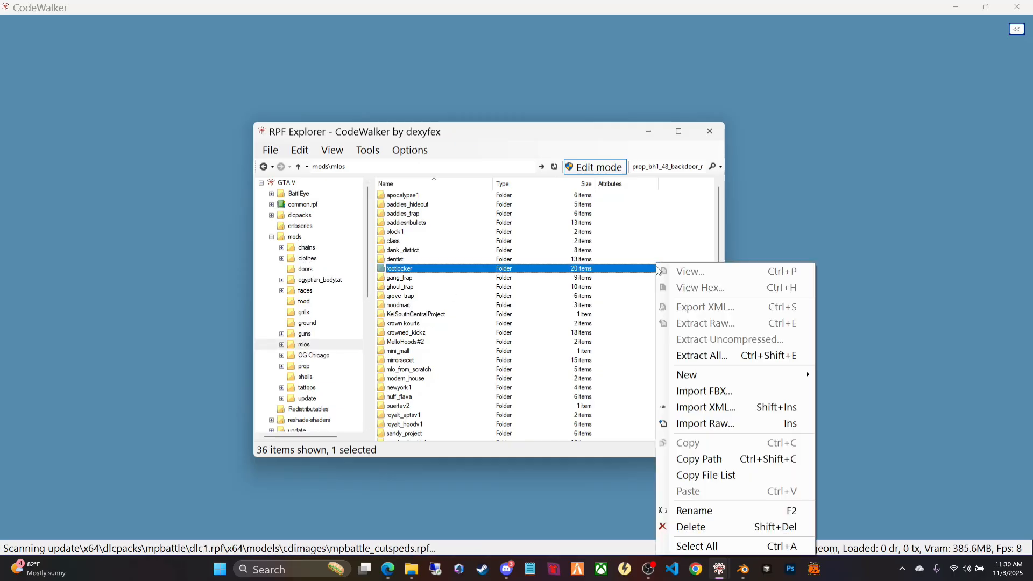
{"action": "mouse_move", "coordinate": [734, 376]}
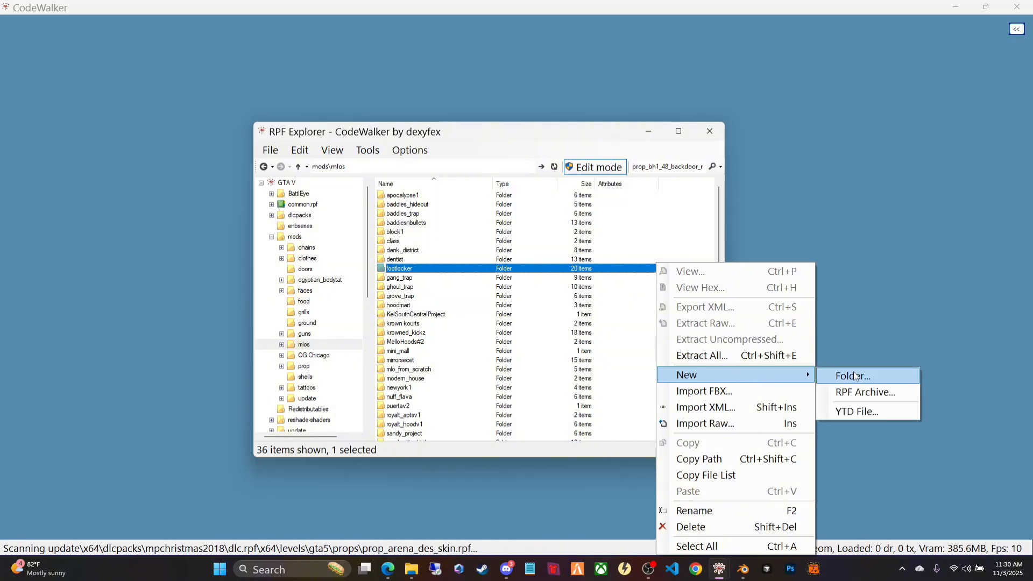
{"action": "left_click", "coordinate": [844, 374]}
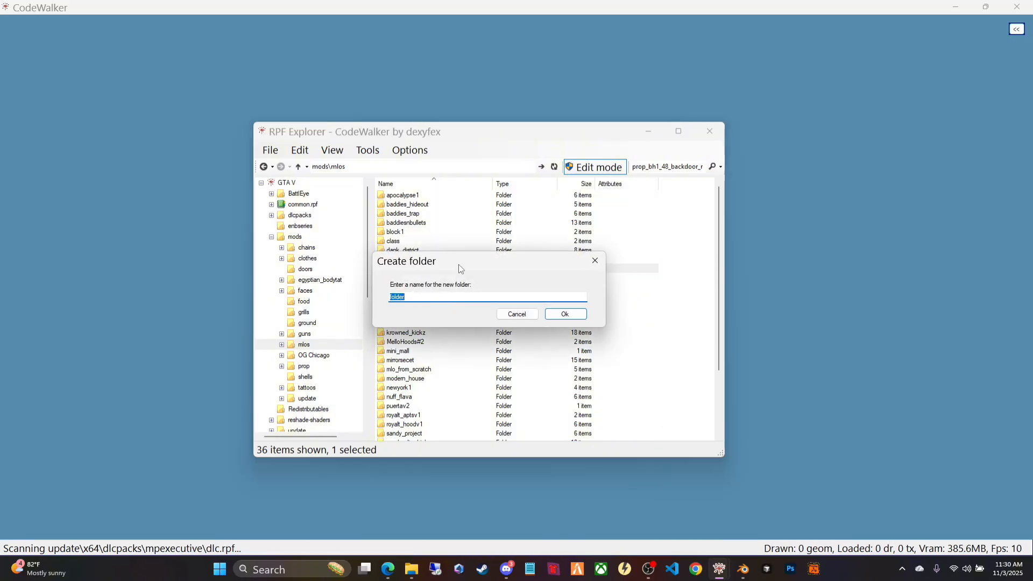
{"action": "left_click_drag", "start_coordinate": [458, 263], "coordinate": [456, 277]}
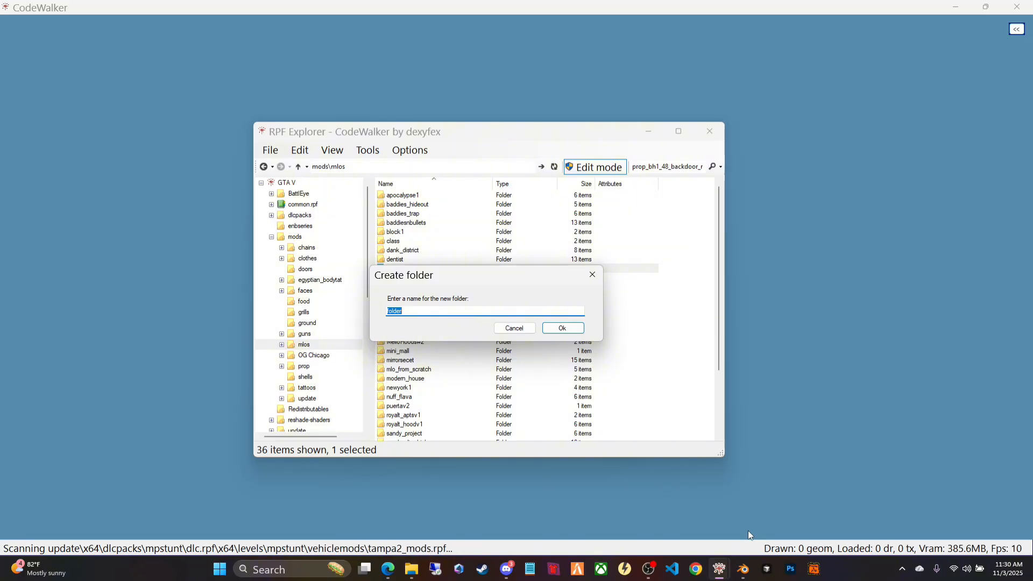
{"action": "type", "text": "multi"}
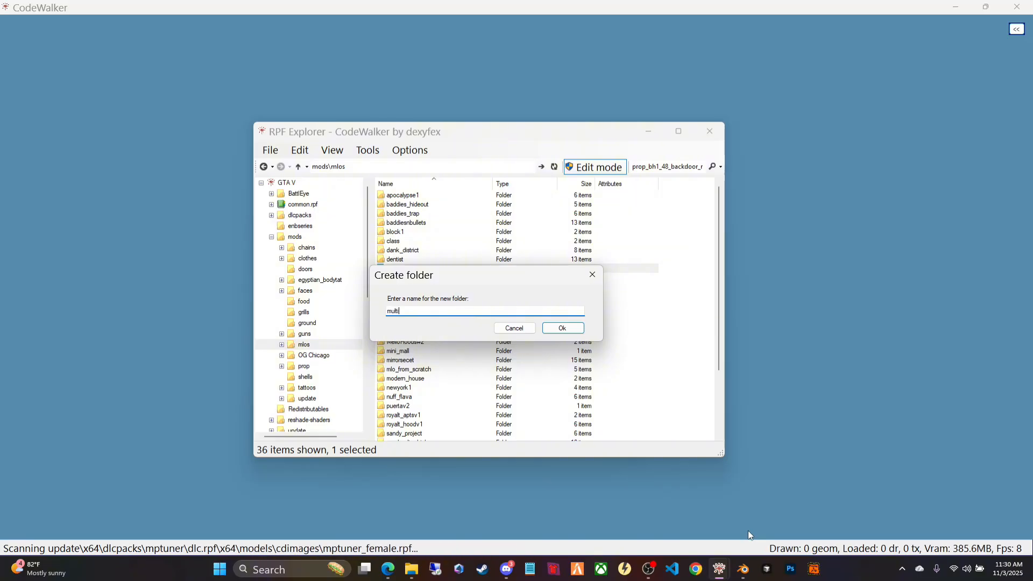
{"action": "type", "text": " room a"}
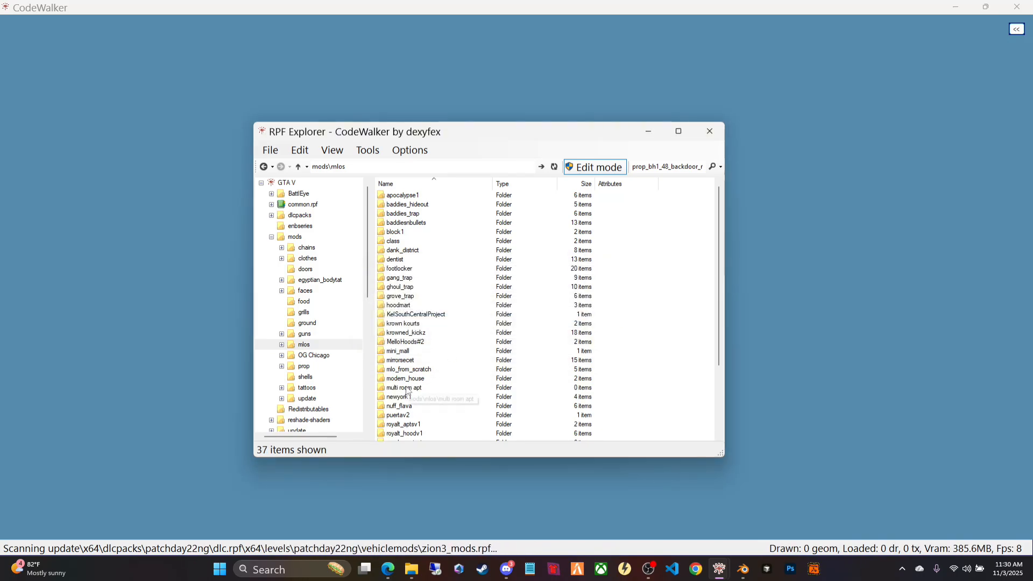
{"action": "double_click", "coordinate": [405, 387]}
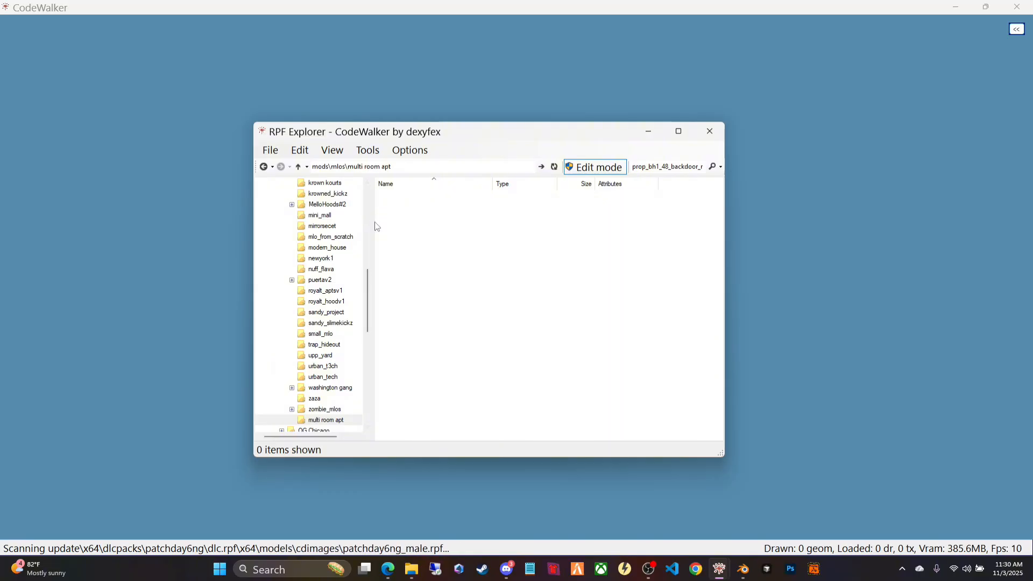
Step: Arrange the multi_room_apt export folder beside RPF Explorer and import ss1_04_apart_06.ydr.xml into mods\mlos\multi room apt
{"action": "left_click_drag", "start_coordinate": [373, 222], "coordinate": [288, 226]}
{"action": "mouse_move", "coordinate": [522, 142]}
{"action": "left_mouse_down"}
{"action": "mouse_move", "coordinate": [472, 171]}
{"action": "mouse_move", "coordinate": [517, 132]}
{"action": "left_mouse_up"}
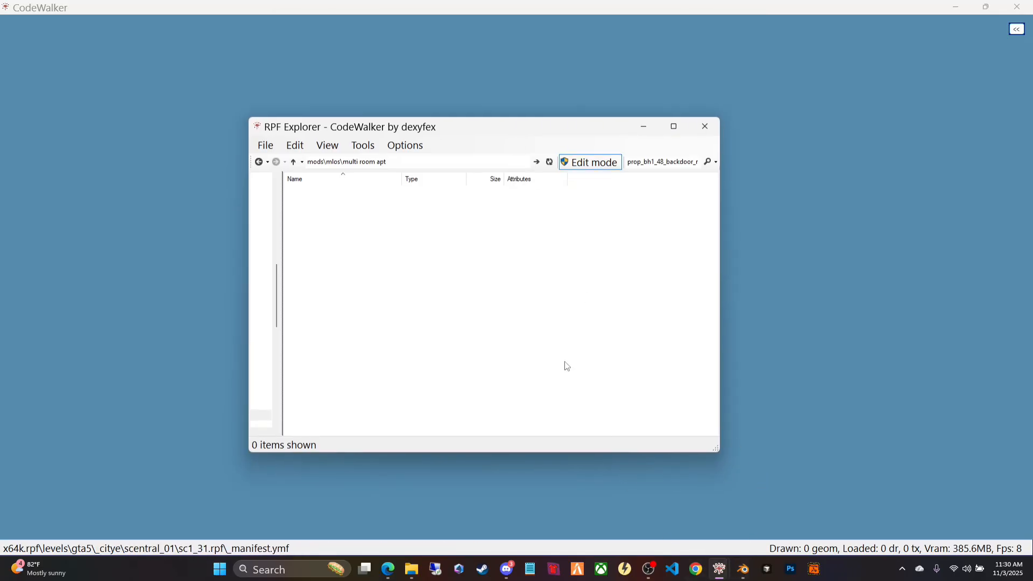
{"action": "mouse_move", "coordinate": [418, 573]}
{"action": "left_click", "coordinate": [419, 519]}
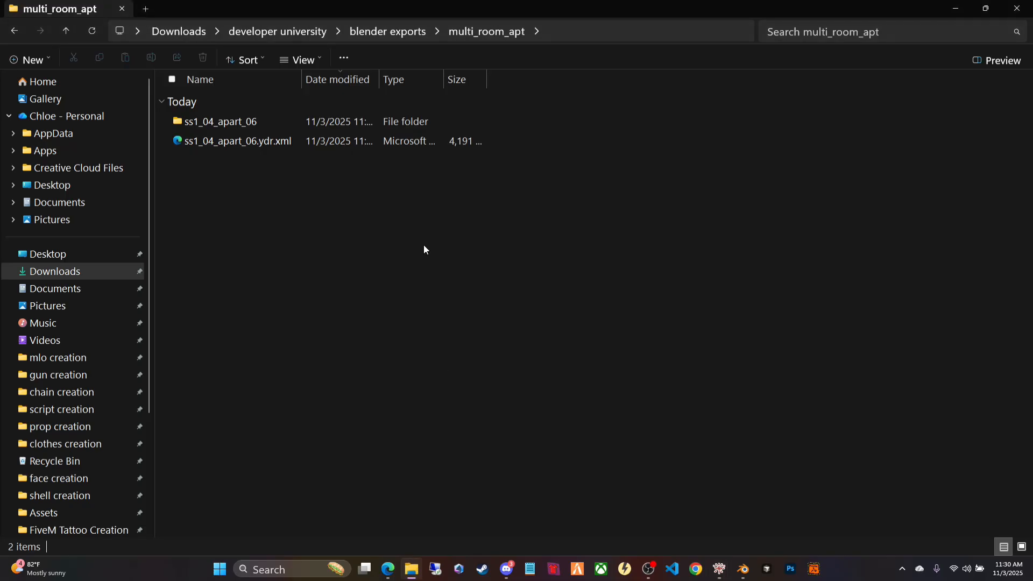
{"action": "left_click", "coordinate": [988, 9]}
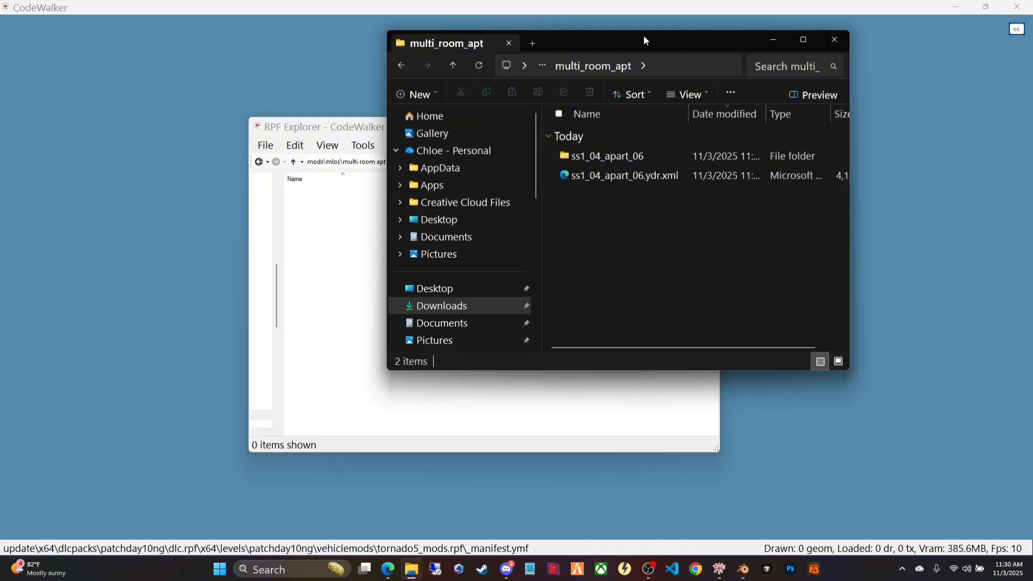
{"action": "left_click_drag", "start_coordinate": [643, 36], "coordinate": [322, 68]}
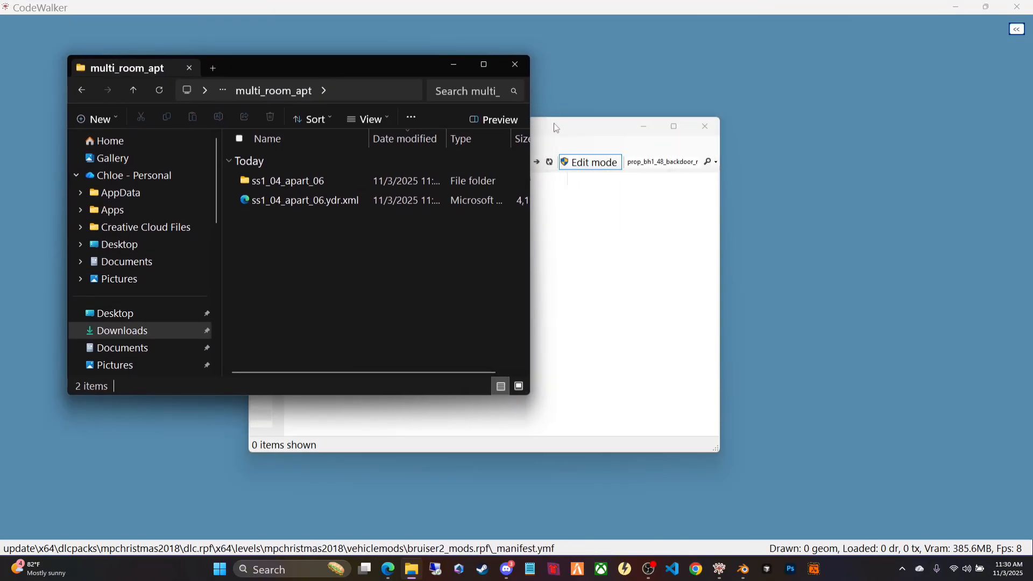
{"action": "left_click_drag", "start_coordinate": [555, 128], "coordinate": [829, 91]}
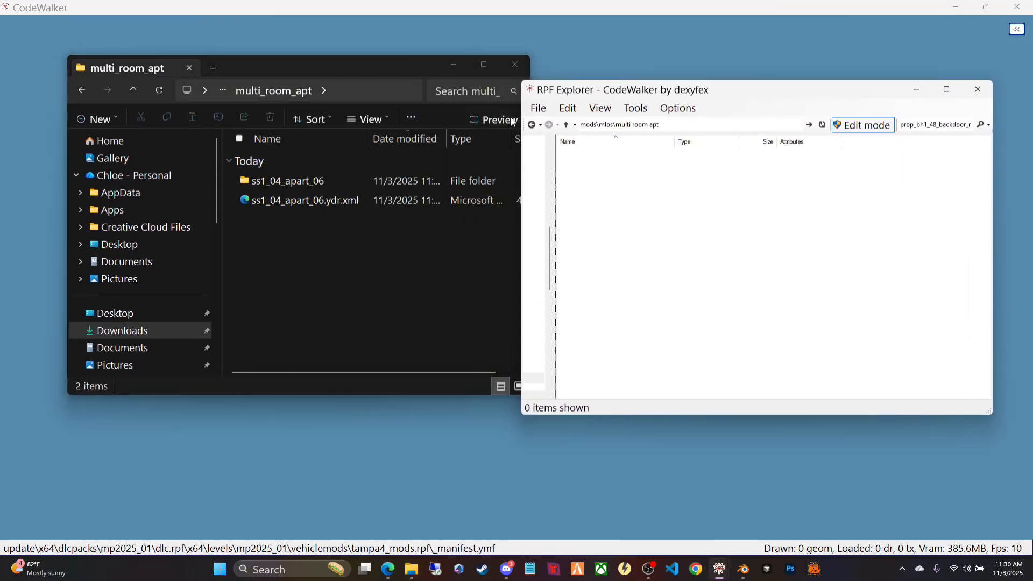
{"action": "left_click_drag", "start_coordinate": [404, 65], "coordinate": [373, 68]}
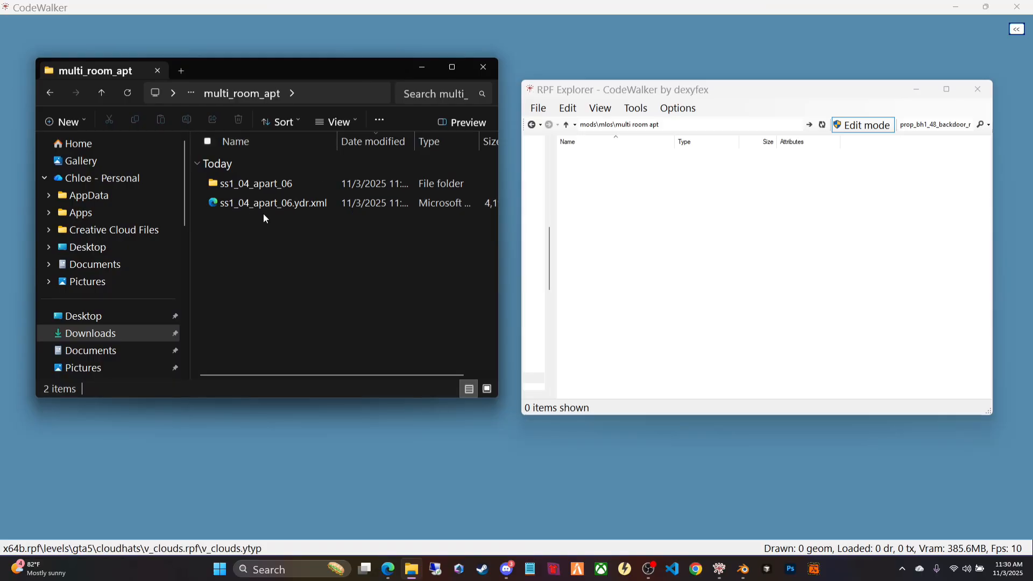
{"action": "left_click_drag", "start_coordinate": [245, 215], "coordinate": [739, 223]}
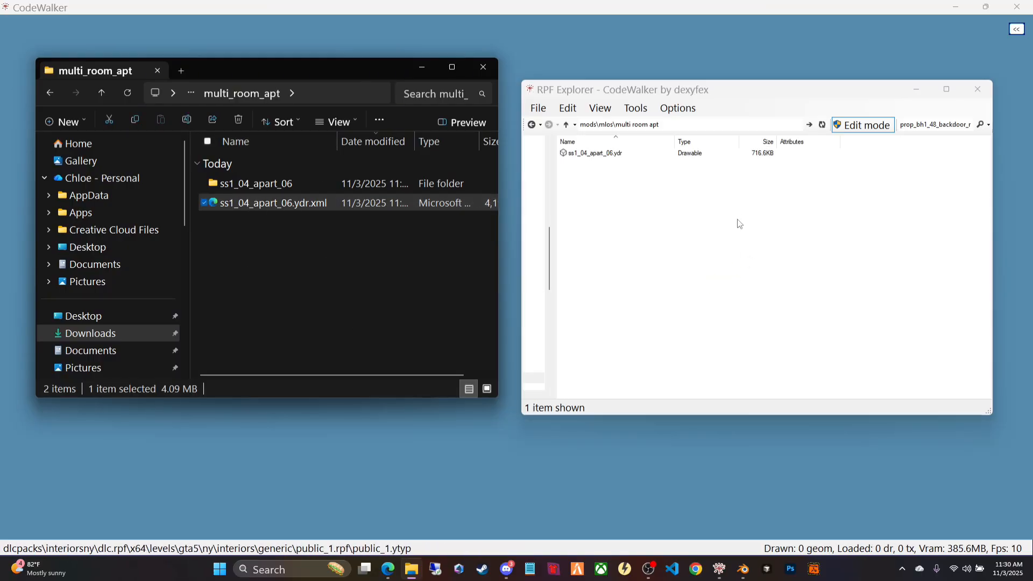
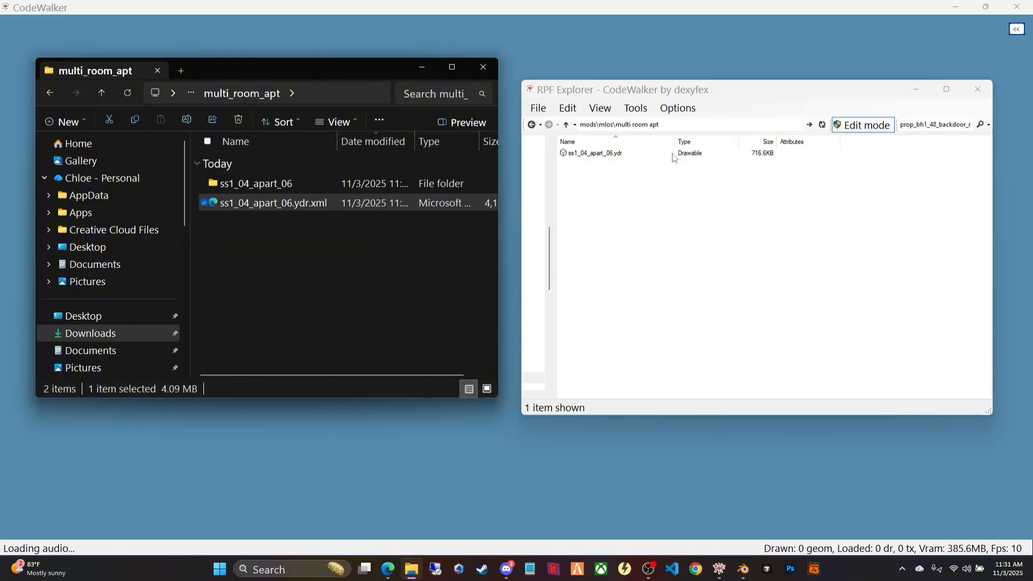
Step: Browse File Explorer to developer university\stream_files\multi_room_apt\stream and copy ss1_04_apart_06.ydr there from RPF Explorer
{"action": "left_click", "coordinate": [52, 94]}
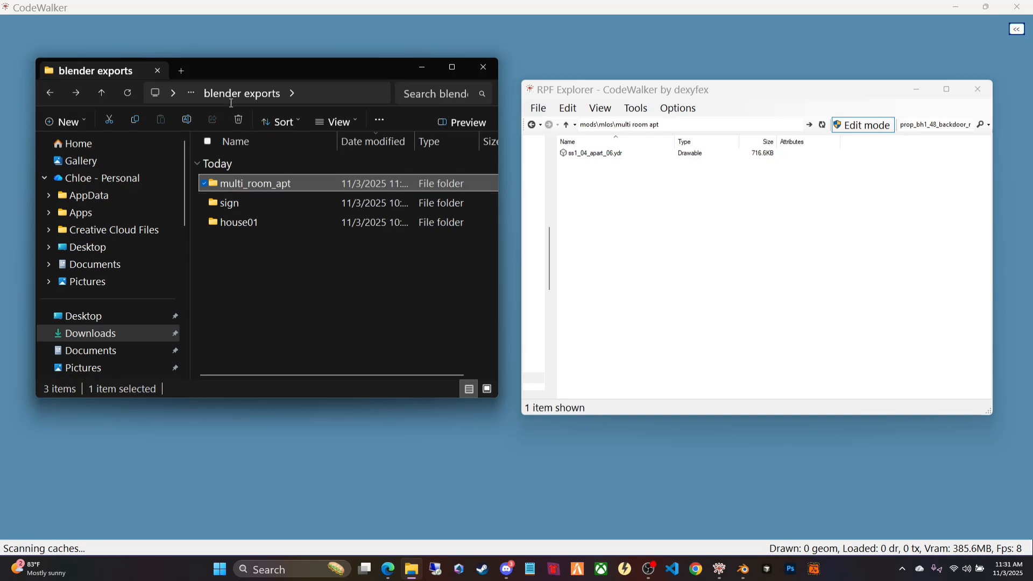
{"action": "left_click", "coordinate": [49, 94]}
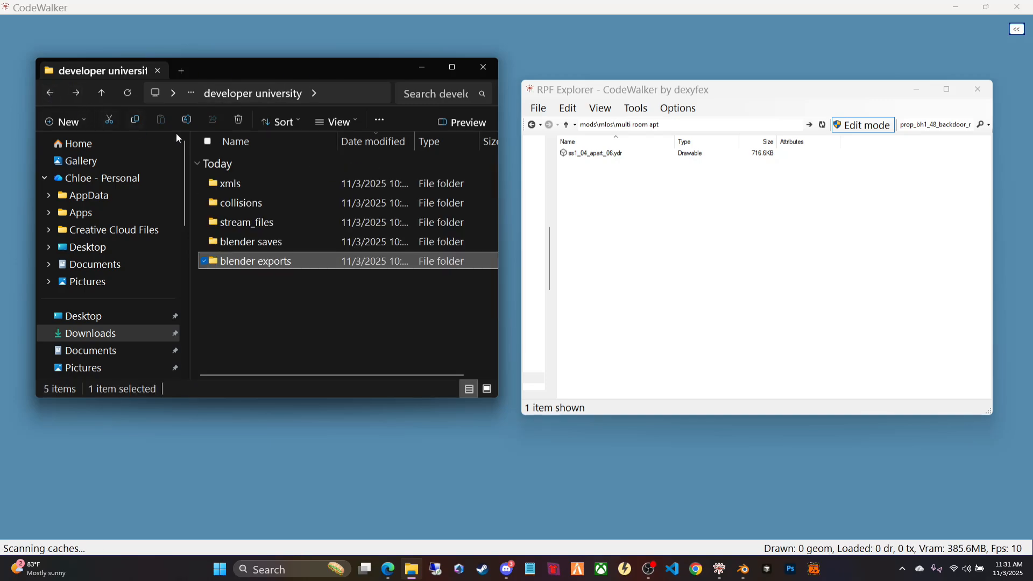
{"action": "double_click", "coordinate": [253, 222]}
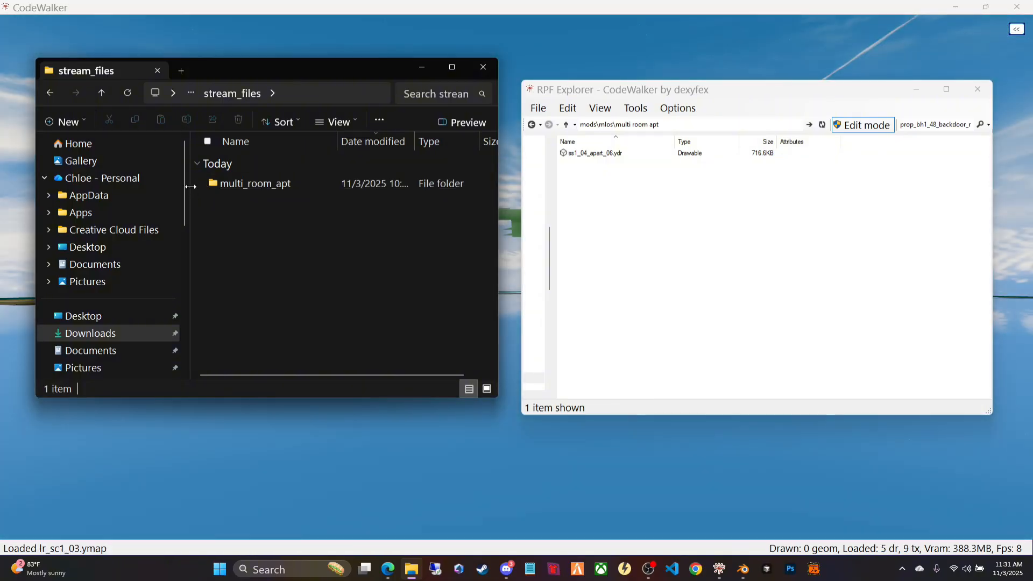
{"action": "left_click_drag", "start_coordinate": [190, 186], "coordinate": [63, 190]}
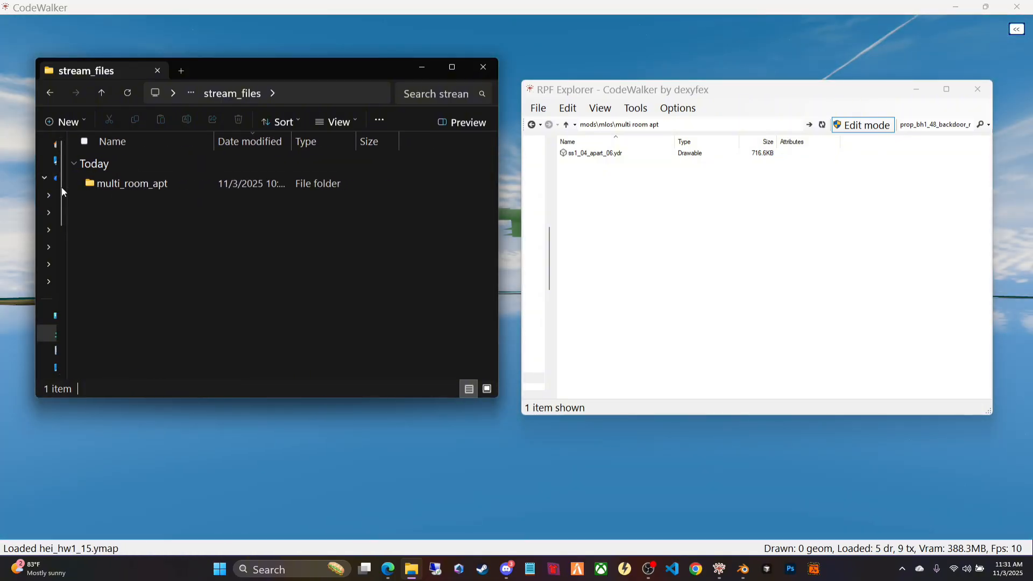
{"action": "double_click", "coordinate": [158, 186]}
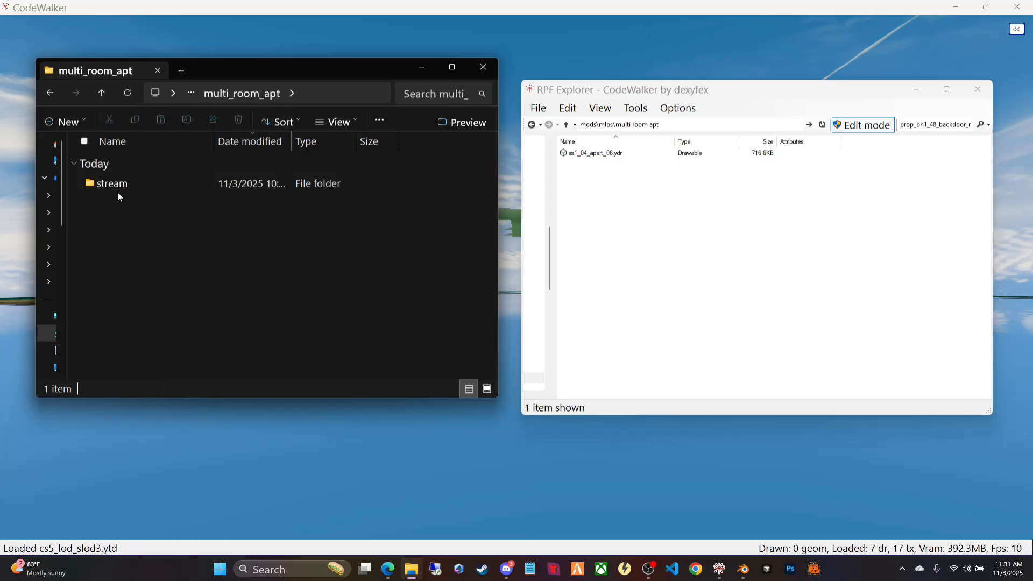
{"action": "double_click", "coordinate": [118, 191]}
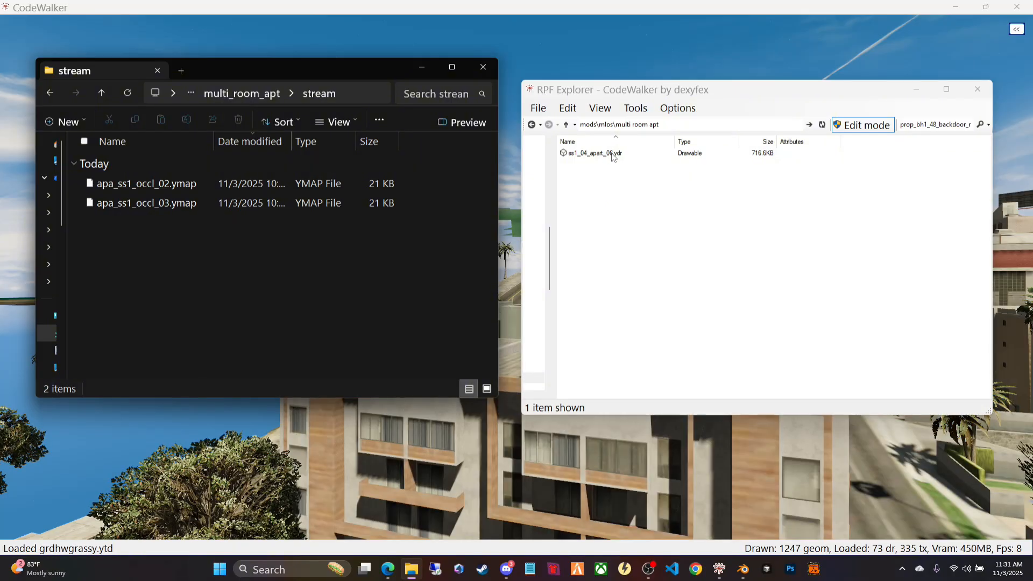
{"action": "left_click_drag", "start_coordinate": [606, 154], "coordinate": [188, 286]}
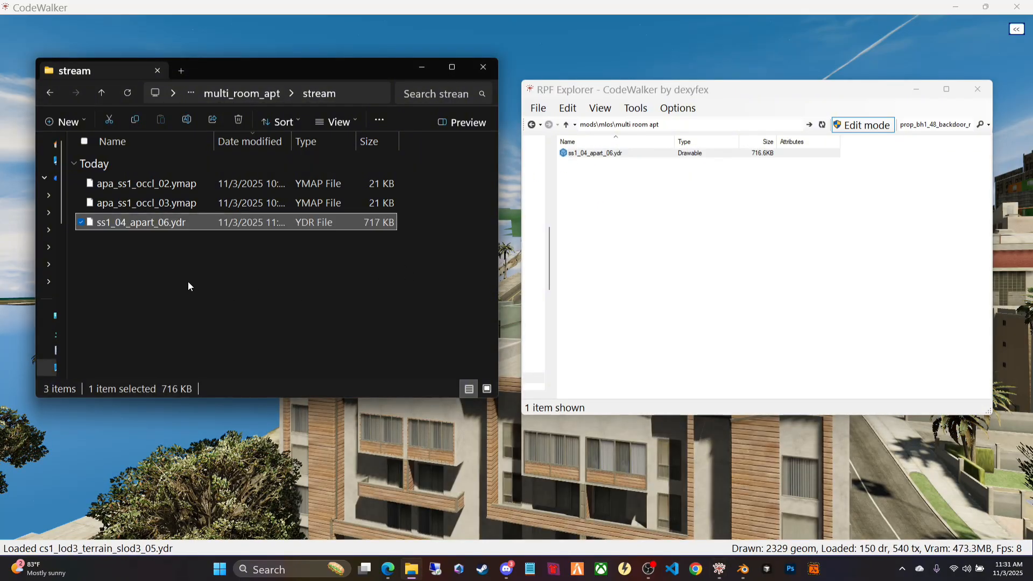
{"action": "left_click", "coordinate": [199, 269]}
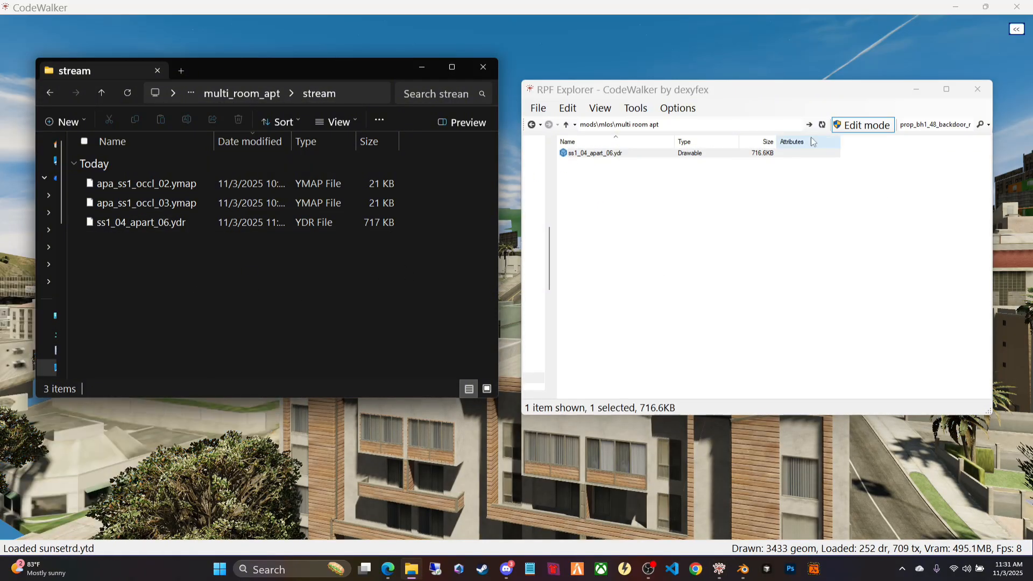
Step: Create a new folder named "ymap" inside the stream folder
{"action": "left_click_drag", "start_coordinate": [291, 74], "coordinate": [318, 64]}
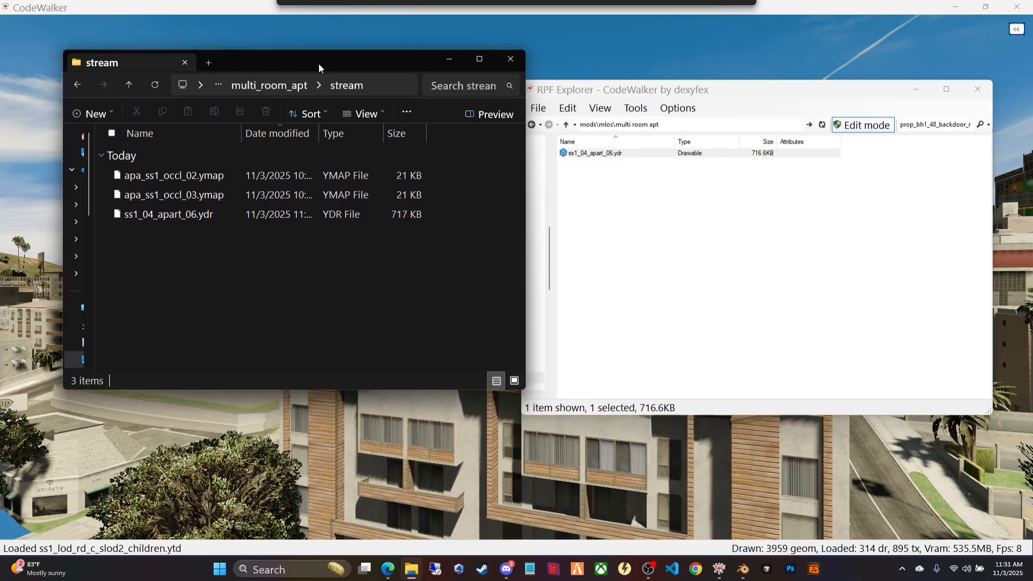
{"action": "right_click", "coordinate": [220, 269]}
{"action": "mouse_move", "coordinate": [418, 378]}
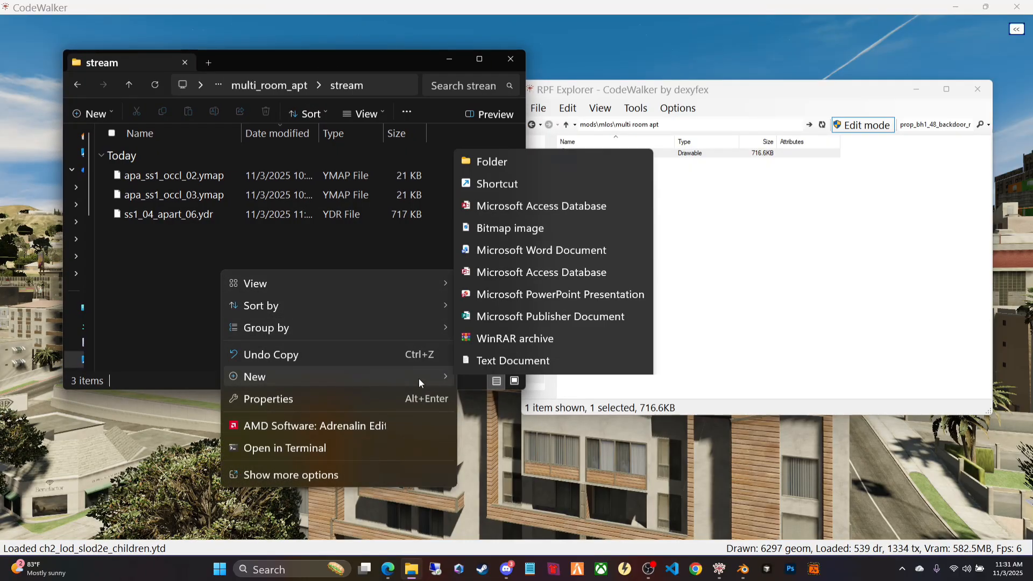
{"action": "left_click", "coordinate": [515, 112]}
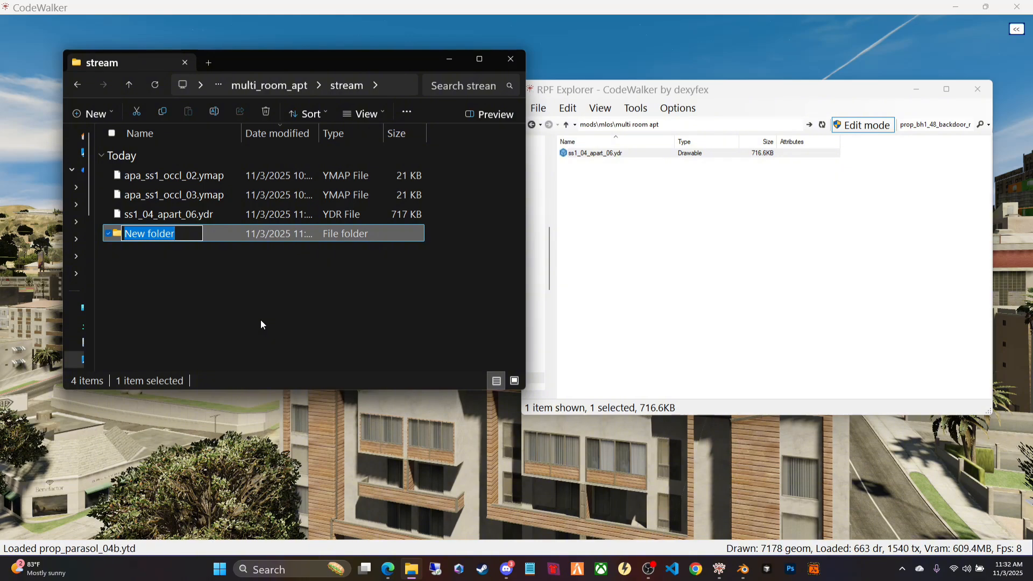
{"action": "type", "text": "ymap"}
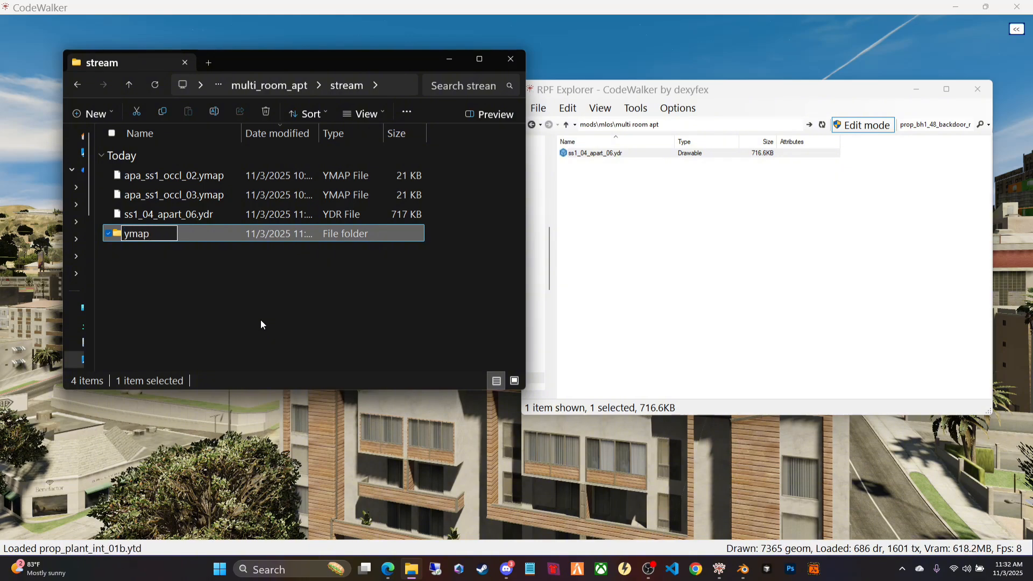
{"action": "key", "text": "Return"}
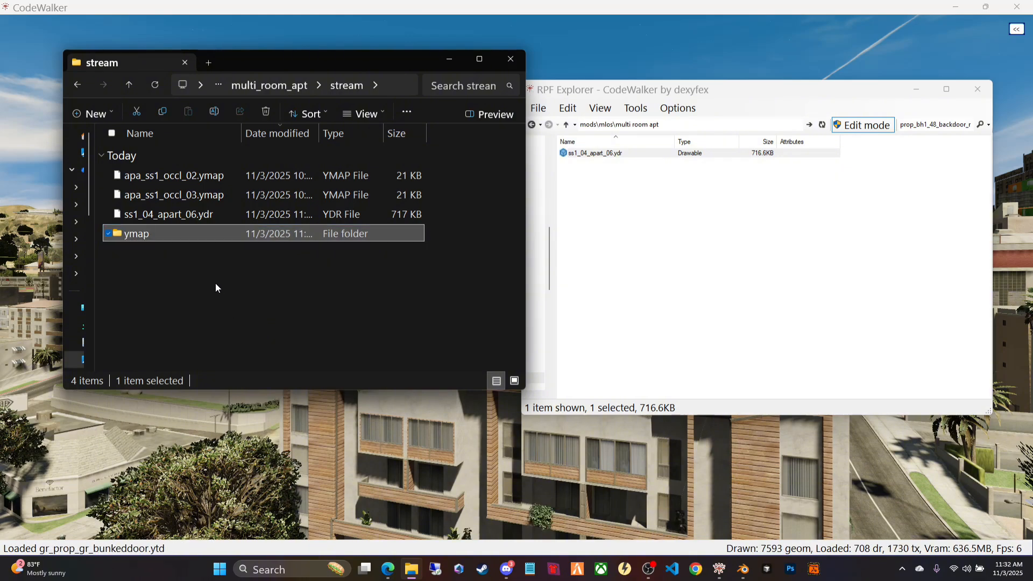
Step: Create a new folder named "ydr" alongside the ymap folder
{"action": "right_click", "coordinate": [217, 285]}
{"action": "mouse_move", "coordinate": [272, 395]}
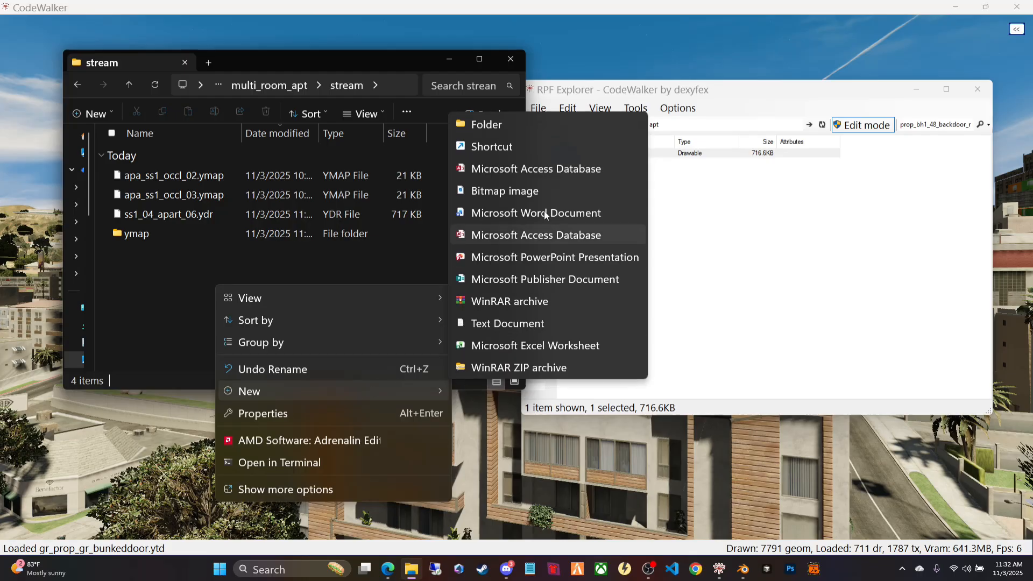
{"action": "left_click", "coordinate": [518, 129]}
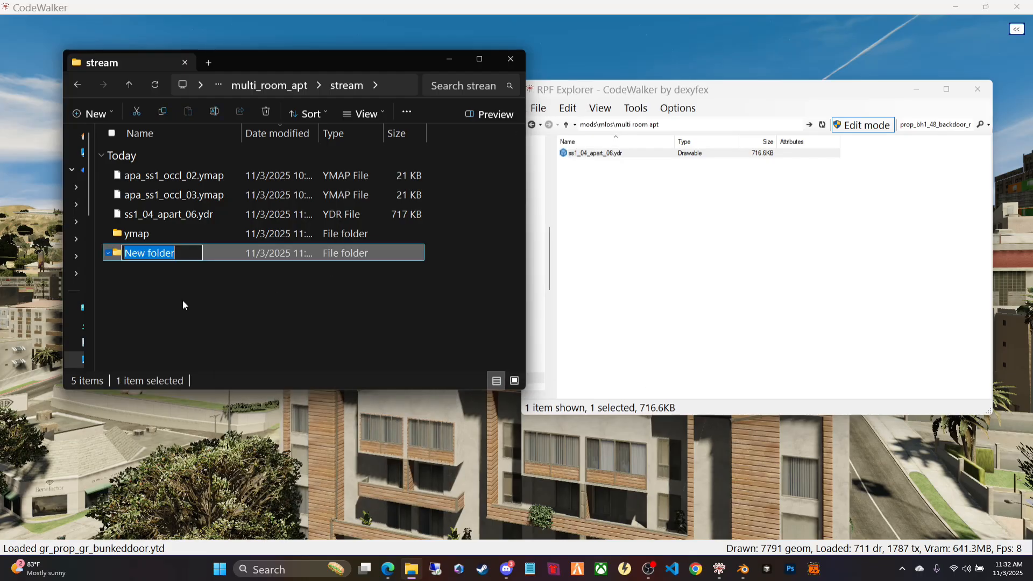
{"action": "type", "text": "ydr"}
{"action": "key", "text": "Return"}
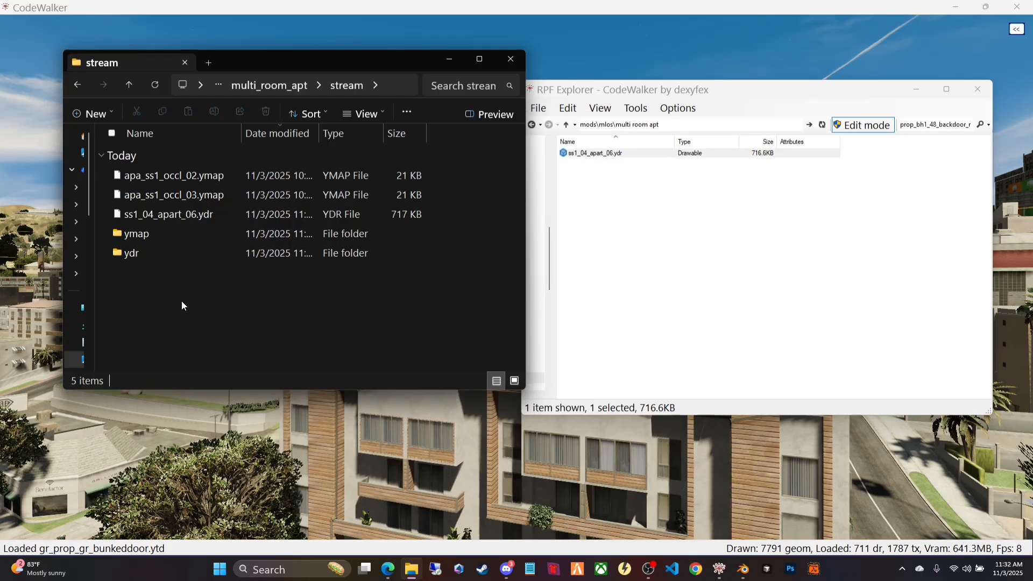
Step: Move ss1_04_apart_06.ydr into ydr and both apa_ss1_occl ymap files into ymap, and copy the stream folder's address
{"action": "left_click_drag", "start_coordinate": [164, 215], "coordinate": [144, 257]}
{"action": "left_click", "coordinate": [108, 175]}
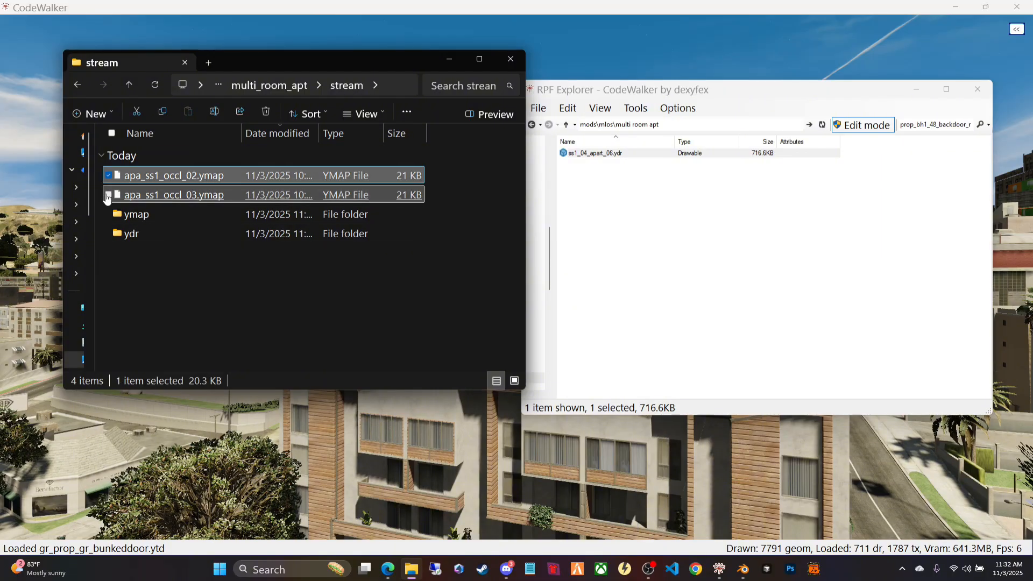
{"action": "left_click", "coordinate": [108, 195]}
{"action": "left_click_drag", "start_coordinate": [115, 195], "coordinate": [137, 215]}
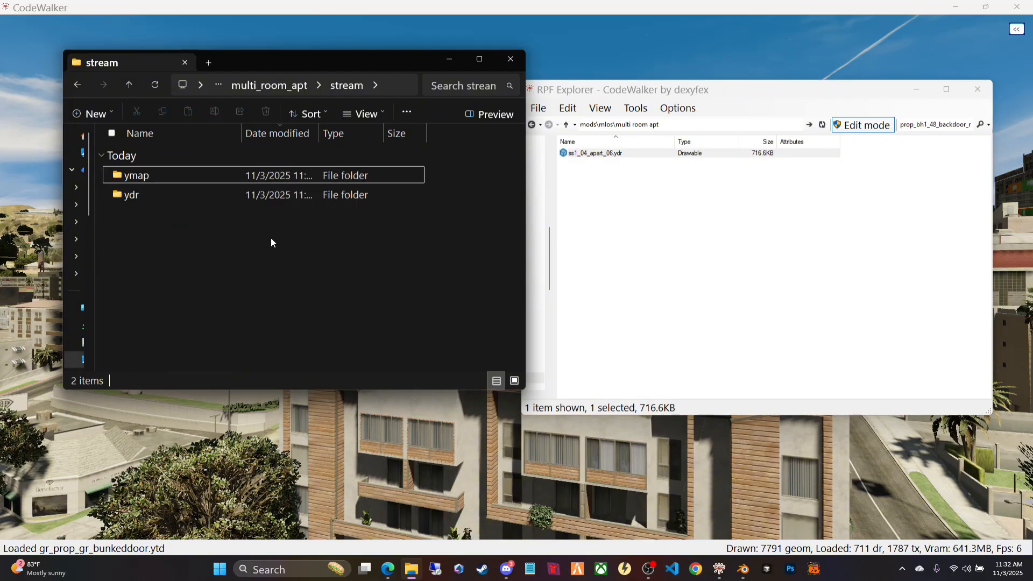
{"action": "right_click", "coordinate": [393, 86]}
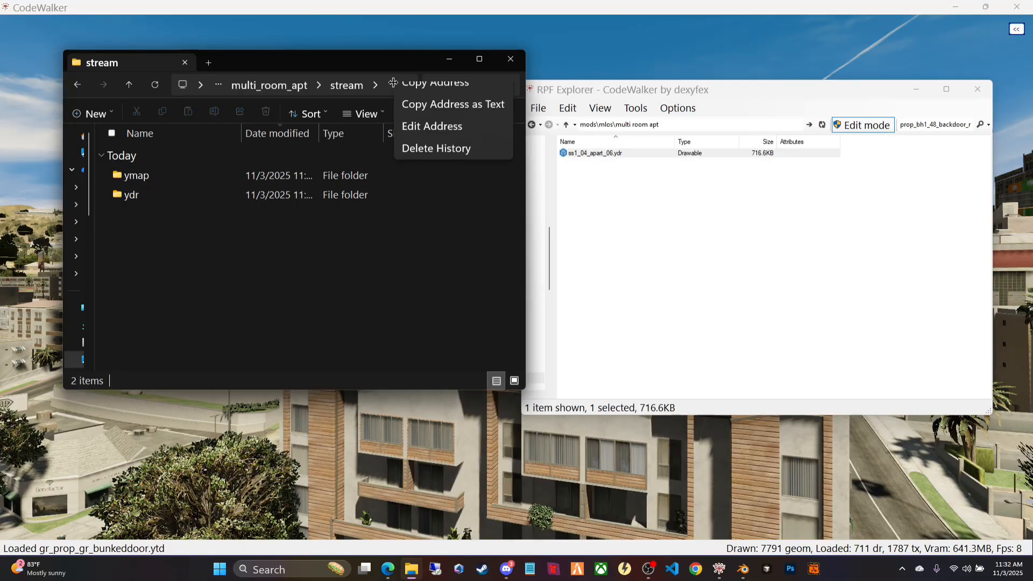
{"action": "left_click", "coordinate": [413, 98]}
Step: Switch to the CodeWalker world view and fly to the apartment building with the diamond-patterned panels
{"action": "left_click", "coordinate": [621, 34]}
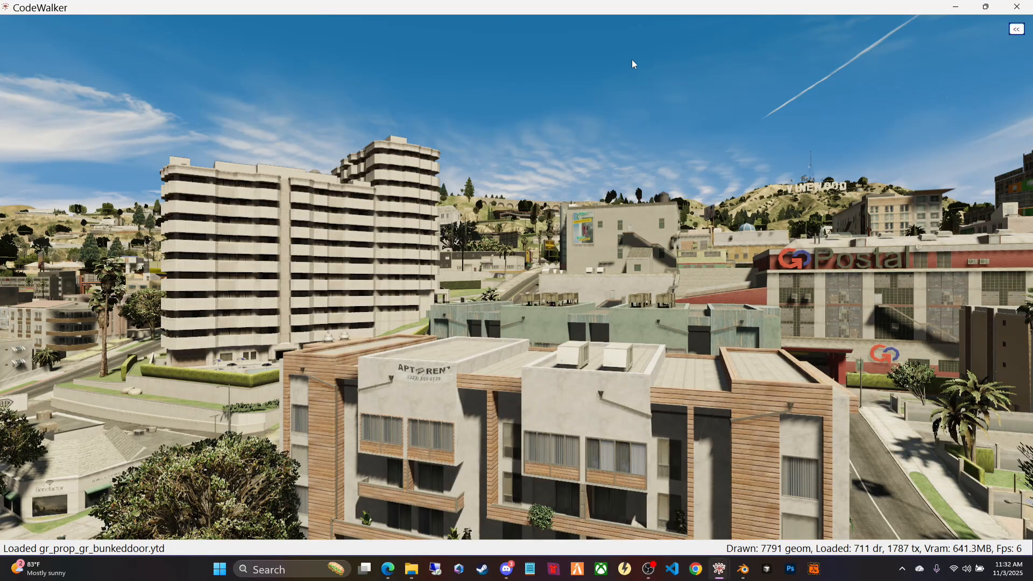
{"action": "left_click_drag", "start_coordinate": [533, 186], "coordinate": [169, 179]}
{"action": "key", "text": "w"}
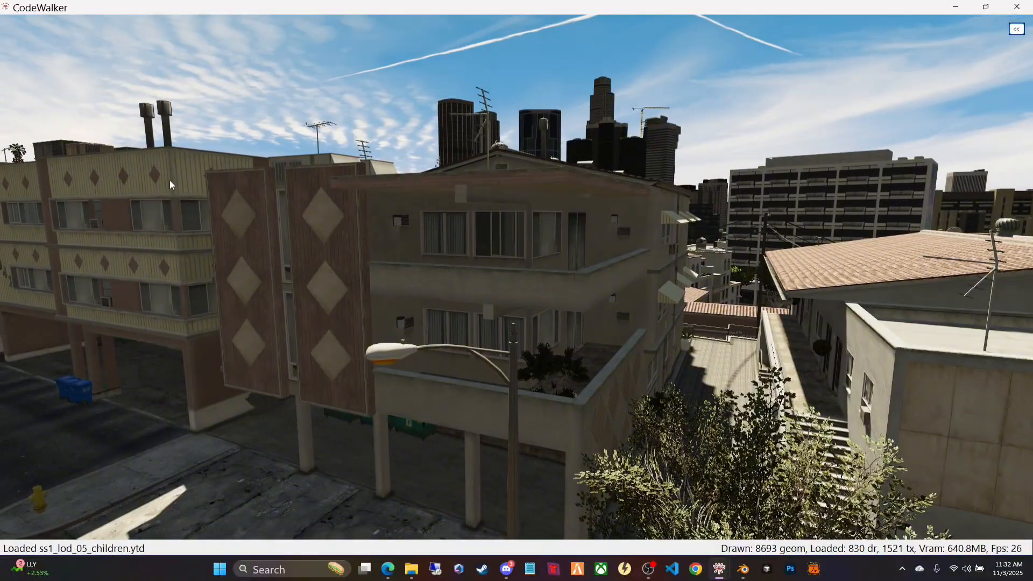
Step: Enable mouse selection in the world view's selection settings and collapse the settings panel
{"action": "left_click", "coordinate": [1016, 30]}
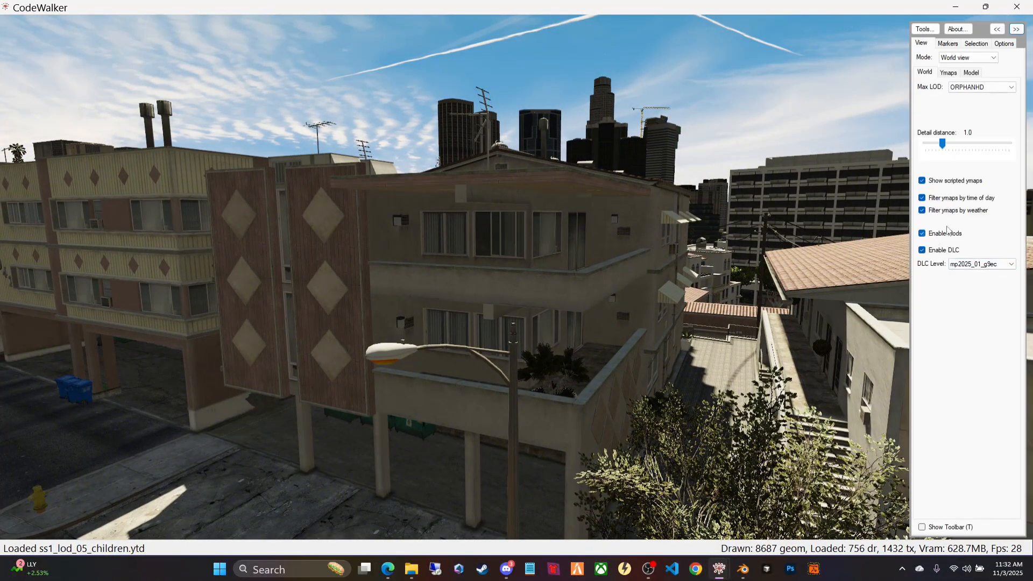
{"action": "left_click", "coordinate": [1013, 46]}
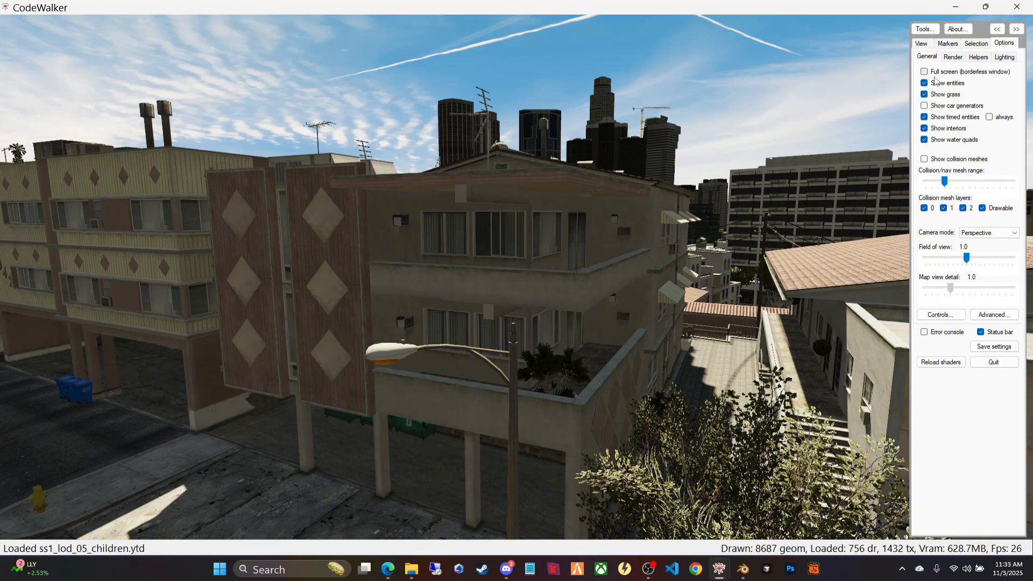
{"action": "left_click", "coordinate": [972, 45]}
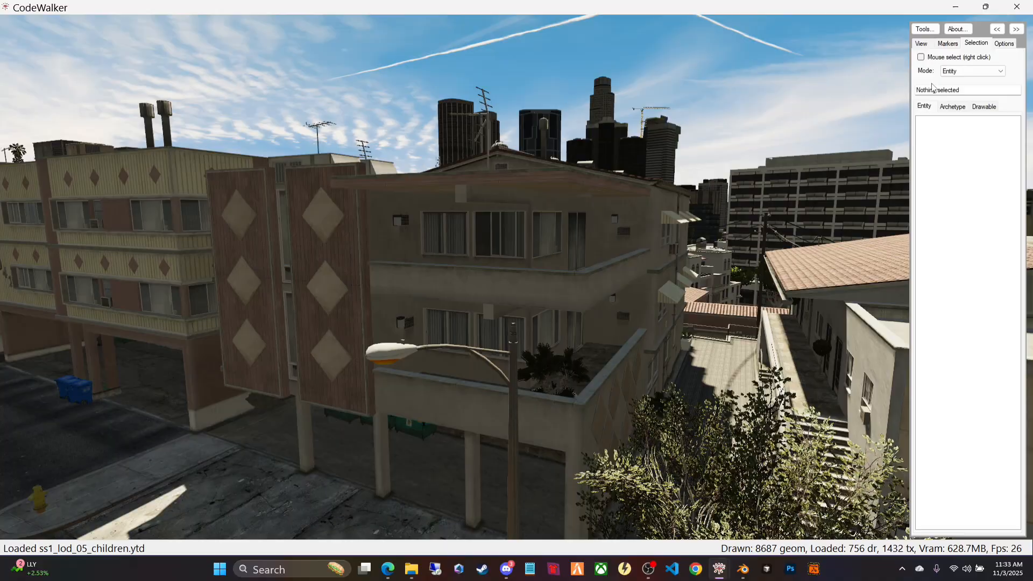
{"action": "left_click", "coordinate": [951, 44]}
{"action": "left_click", "coordinate": [921, 43]}
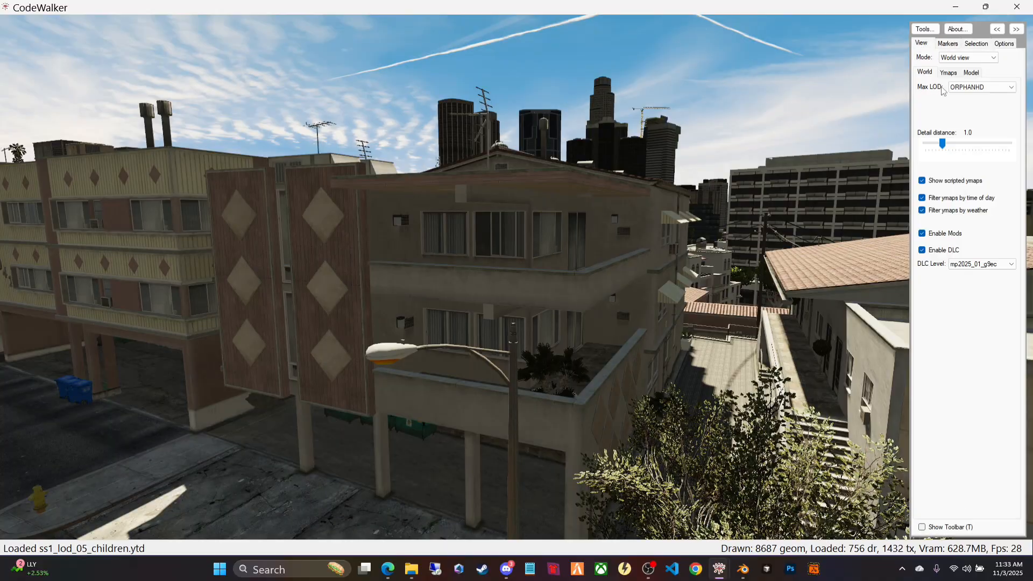
{"action": "left_click", "coordinate": [1004, 44]}
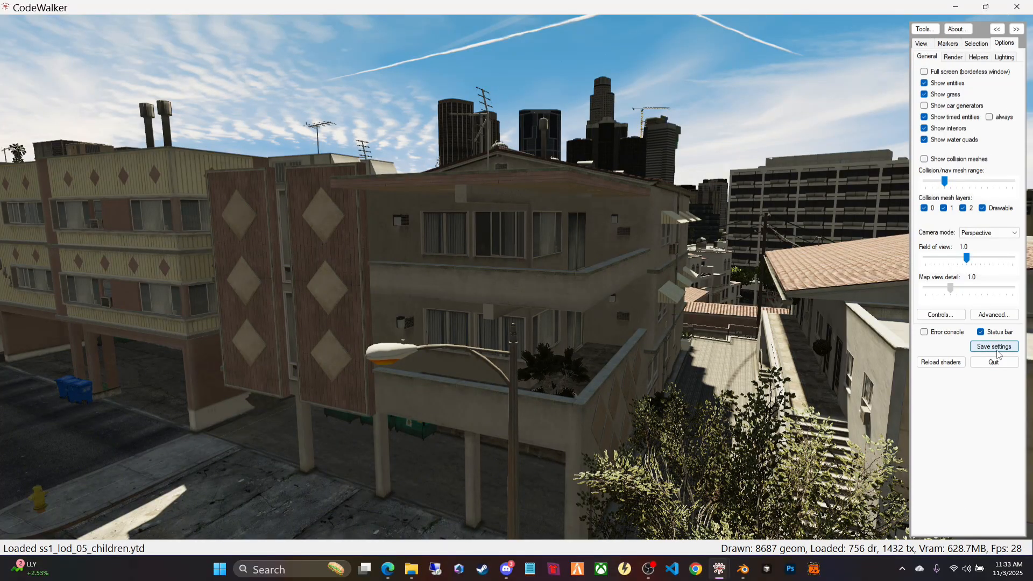
{"action": "left_click", "coordinate": [920, 45]}
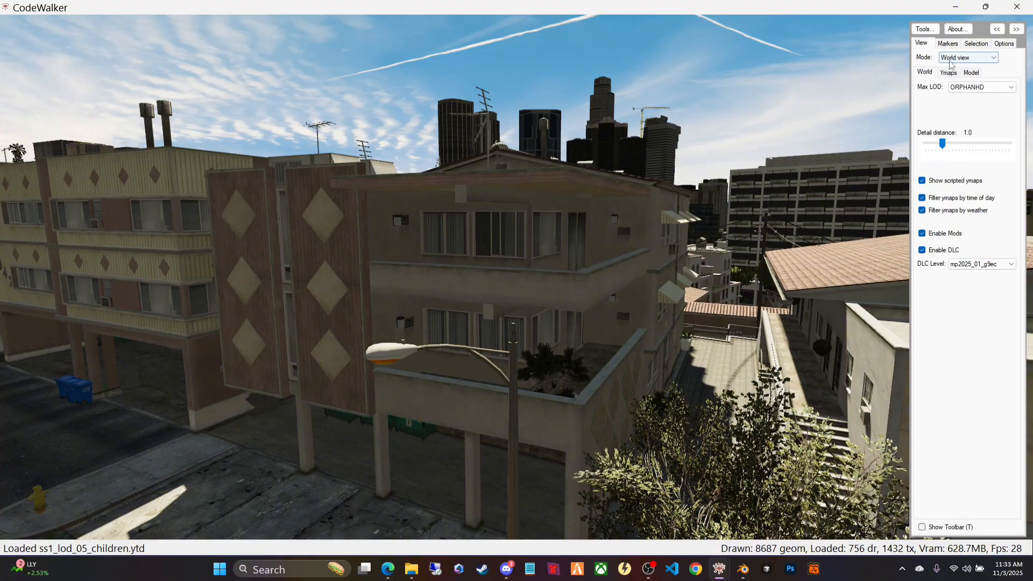
{"action": "left_click", "coordinate": [973, 44]}
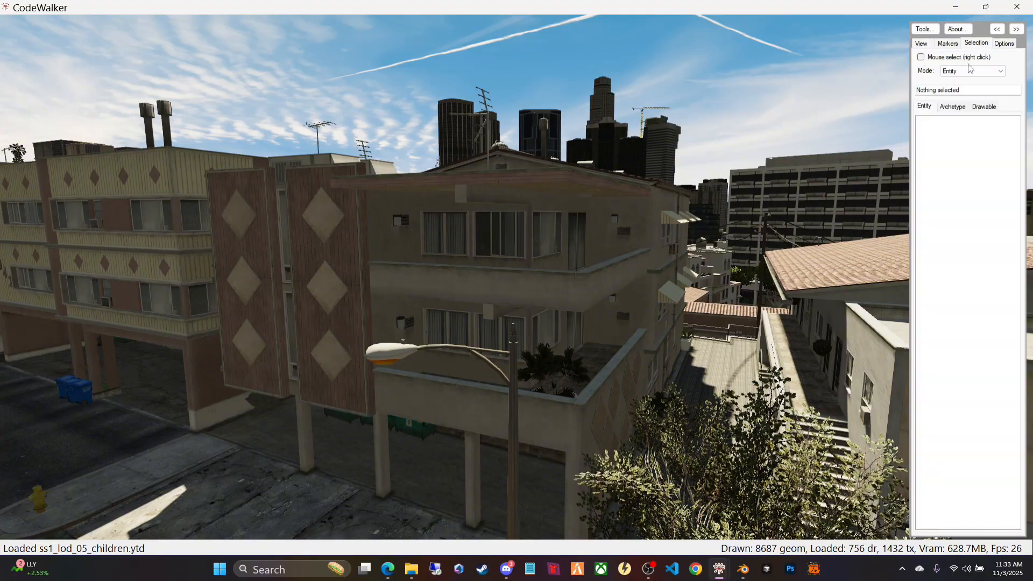
{"action": "left_click", "coordinate": [921, 57]}
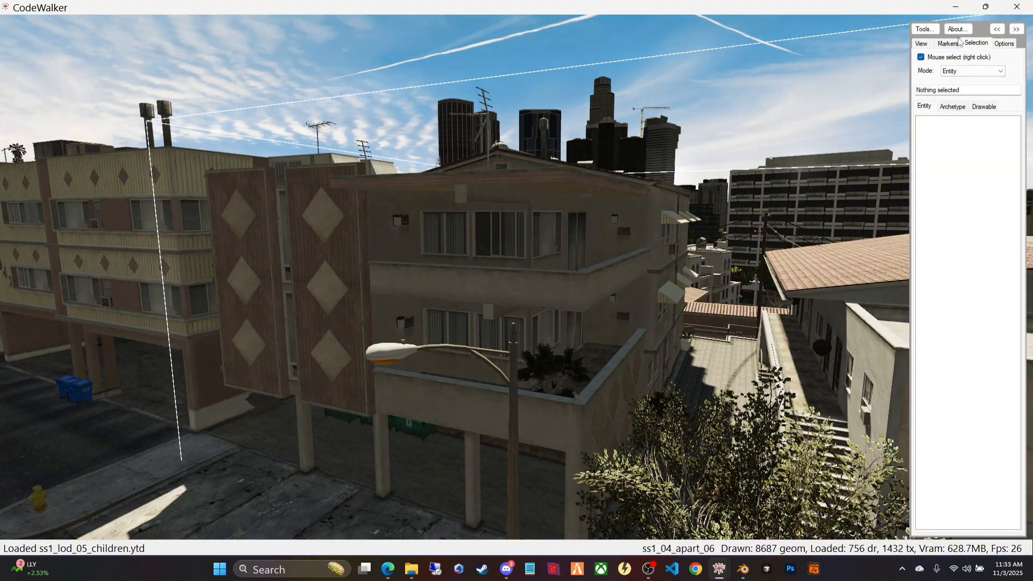
{"action": "left_click", "coordinate": [1015, 30]}
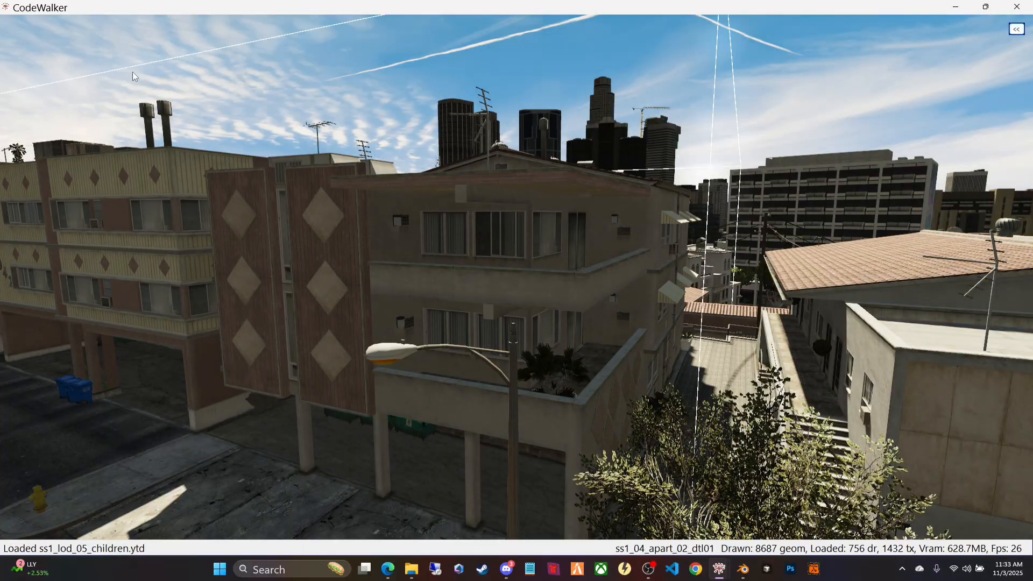
Step: Show the editing toolbar and open the stream_files\multi_room_apt\stream folder as a CodeWalker project
{"action": "key", "text": "t"}
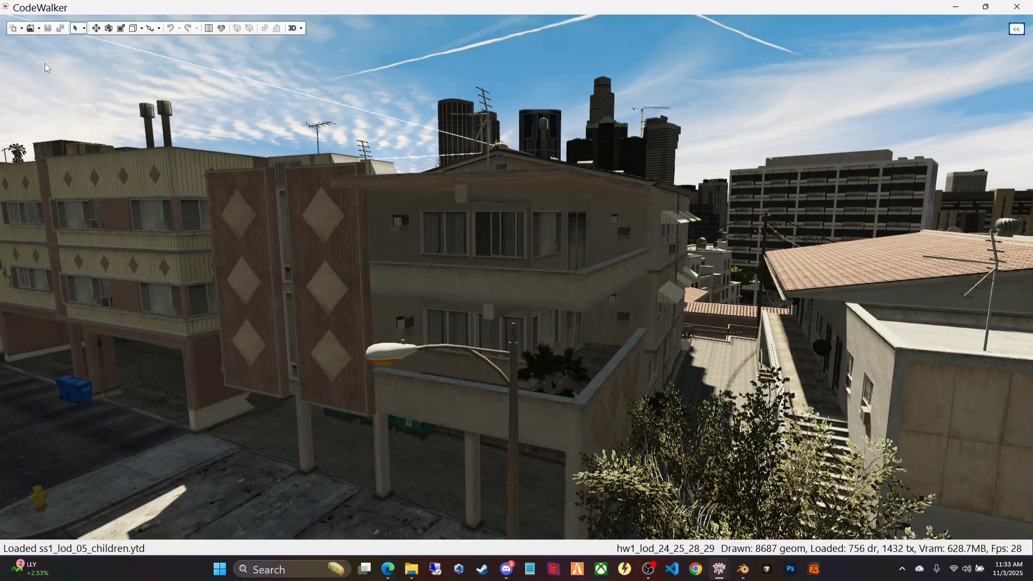
{"action": "left_click", "coordinate": [39, 28]}
{"action": "left_click", "coordinate": [54, 71]}
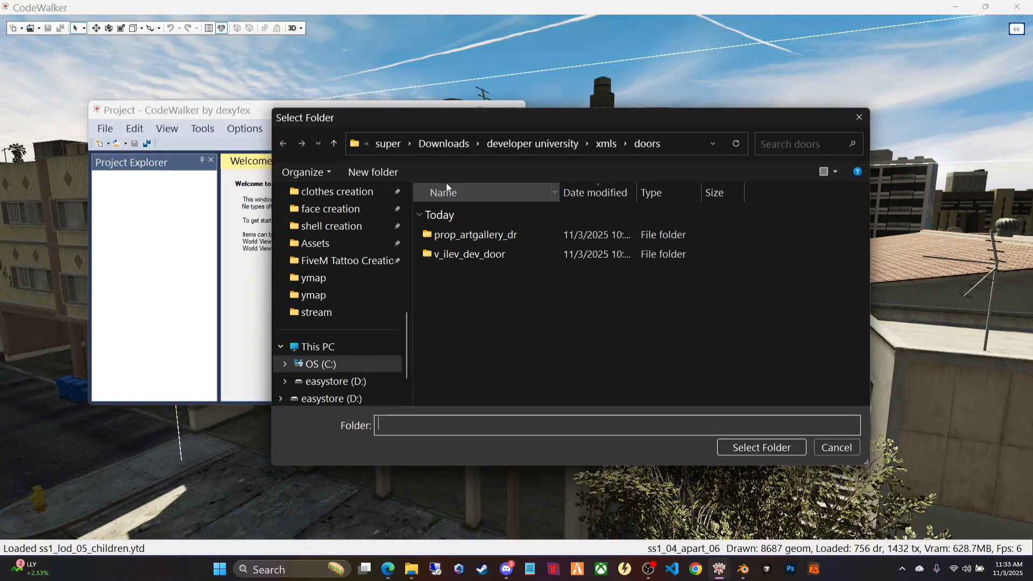
{"action": "left_click", "coordinate": [686, 146]}
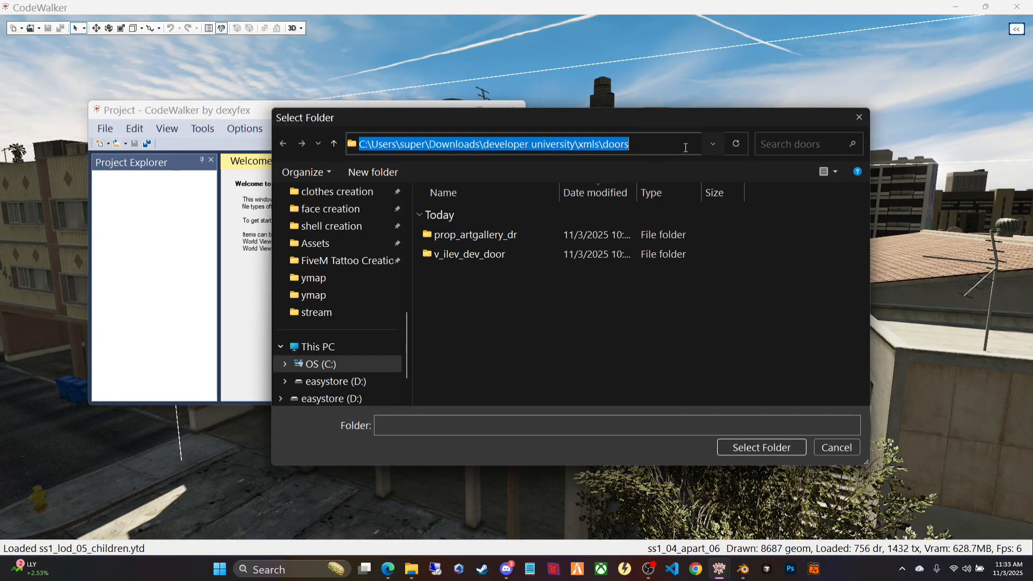
{"action": "key", "text": "ctrl+v"}
{"action": "key", "text": "Return"}
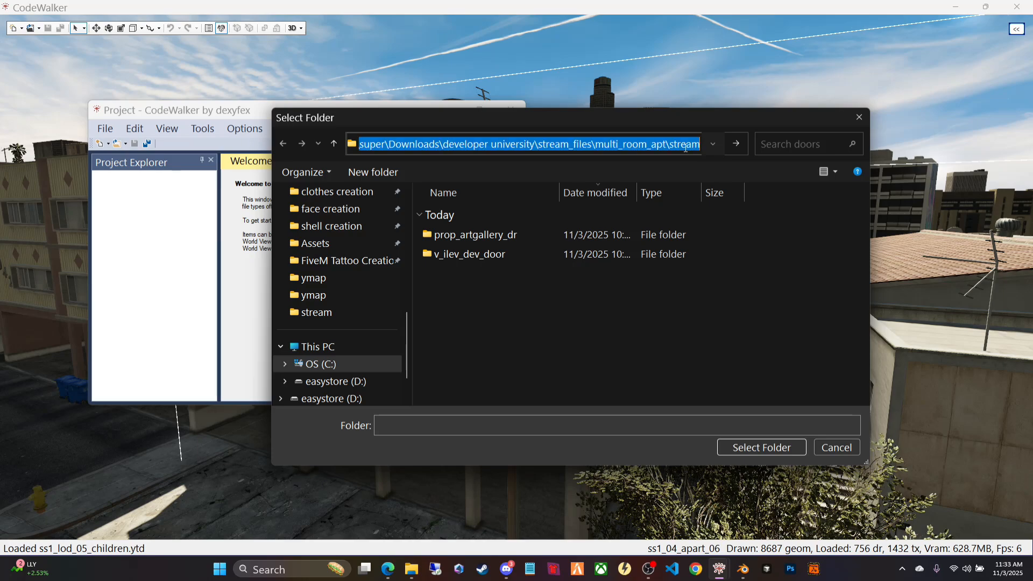
{"action": "left_click", "coordinate": [755, 449]}
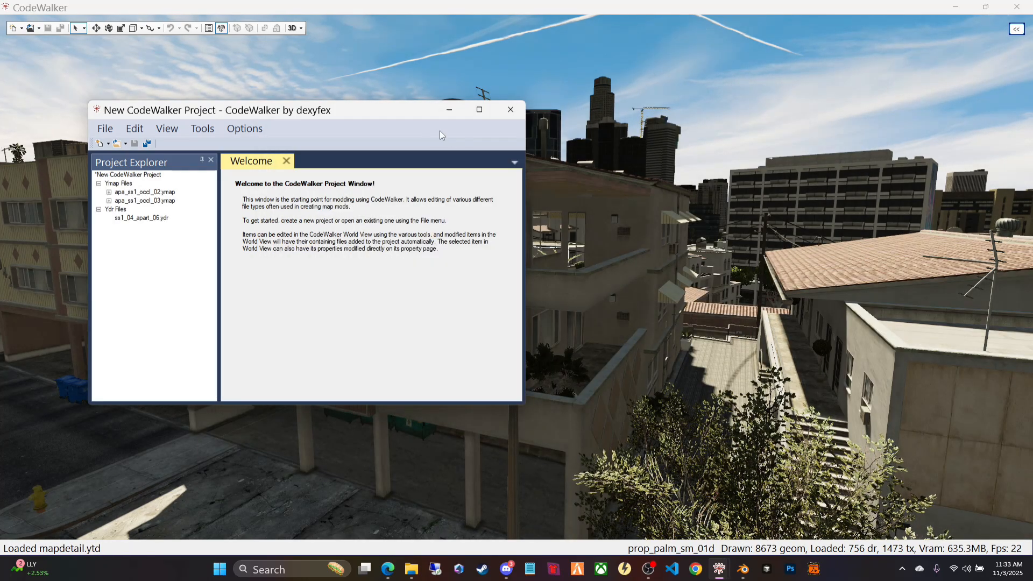
Step: Move the project window out of the way and fly up to the top-floor balcony of the apartment building
{"action": "left_click_drag", "start_coordinate": [383, 110], "coordinate": [0, 177]}
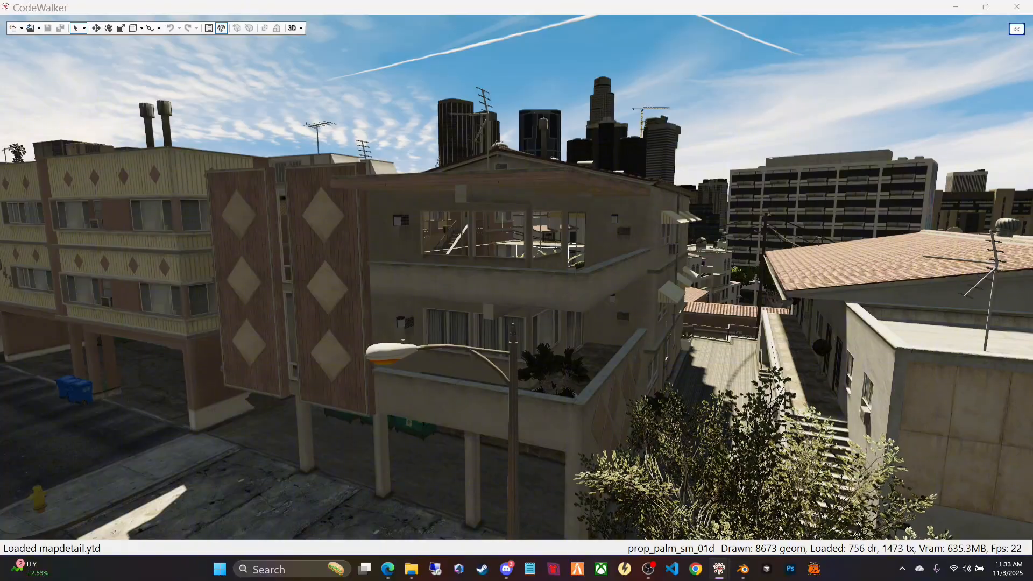
{"action": "left_click_drag", "start_coordinate": [496, 324], "coordinate": [534, 363]}
{"action": "key", "text": "w"}
{"action": "key", "text": "s"}
{"action": "key", "text": "w"}
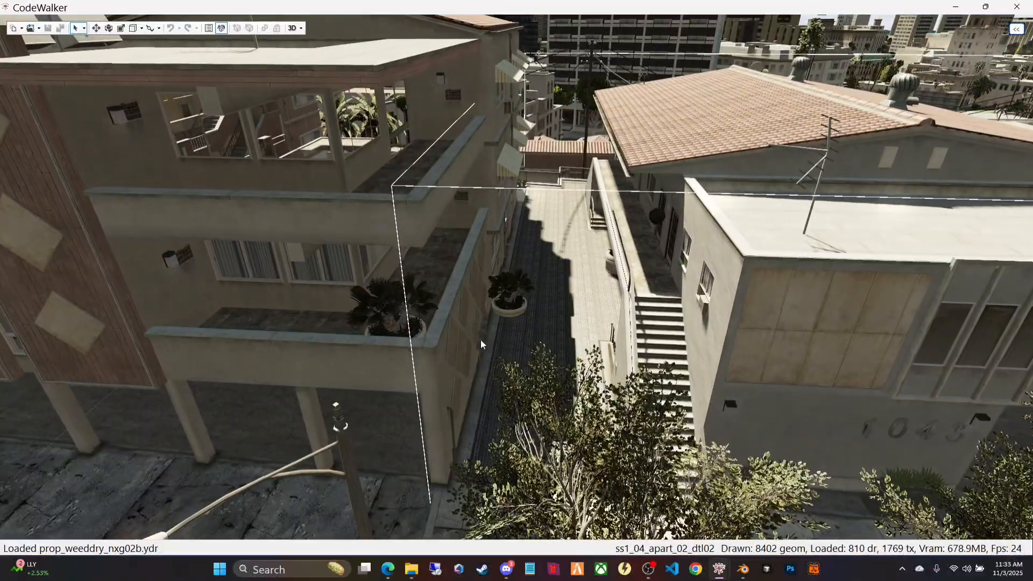
{"action": "key", "text": "s"}
{"action": "left_click_drag", "start_coordinate": [473, 322], "coordinate": [410, 260]}
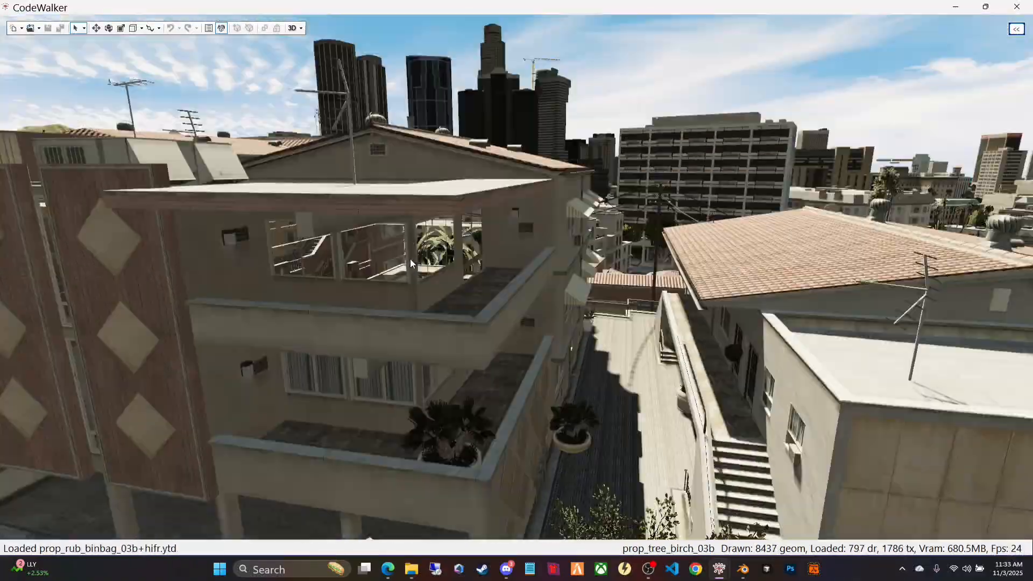
{"action": "key", "text": "w"}
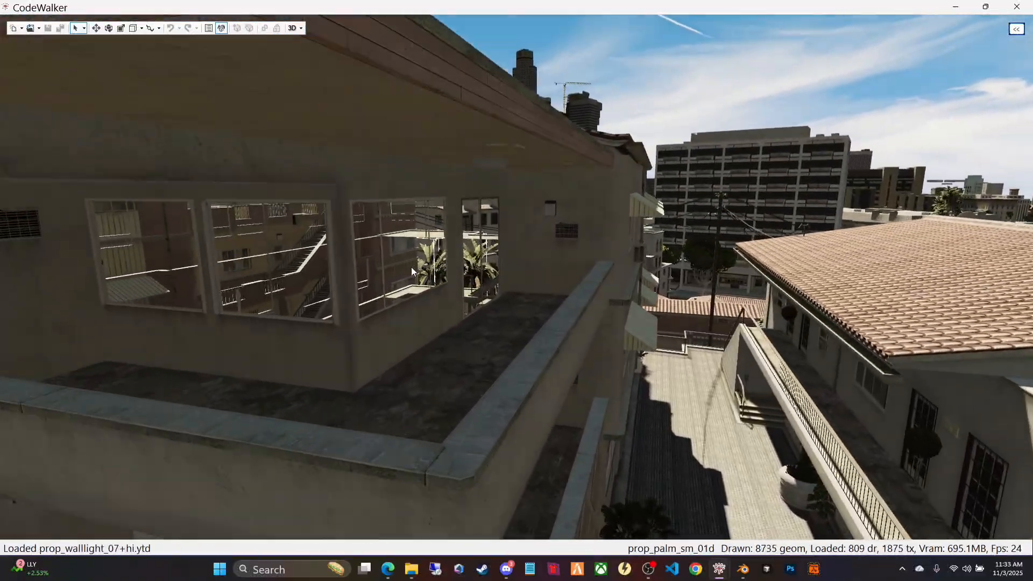
{"action": "key", "text": "w"}
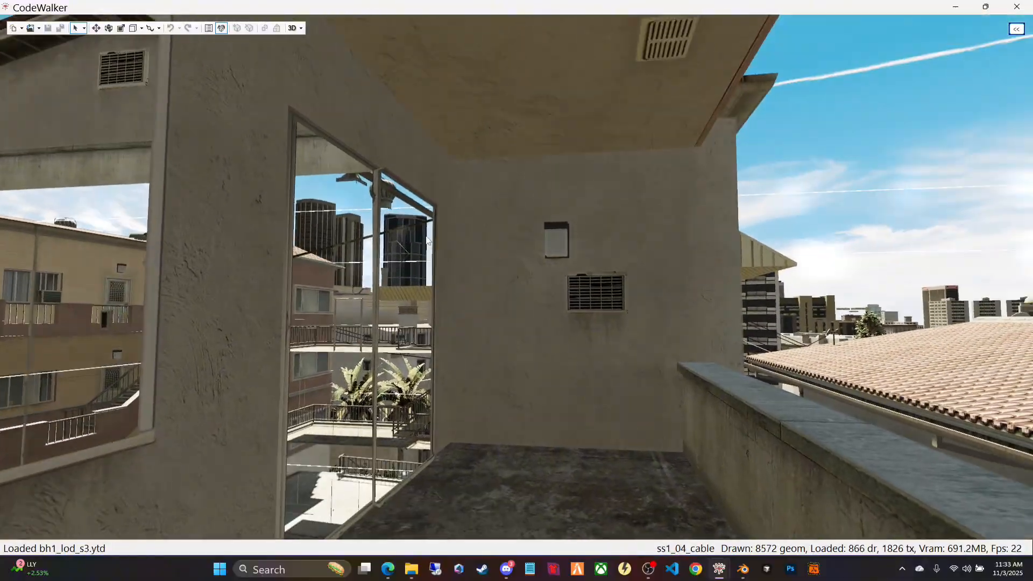
{"action": "key", "text": "w"}
Step: Examine the top-floor balcony's emptied window openings and their frames from close up
{"action": "left_click_drag", "start_coordinate": [428, 241], "coordinate": [311, 316]}
{"action": "left_click_drag", "start_coordinate": [310, 321], "coordinate": [225, 301]}
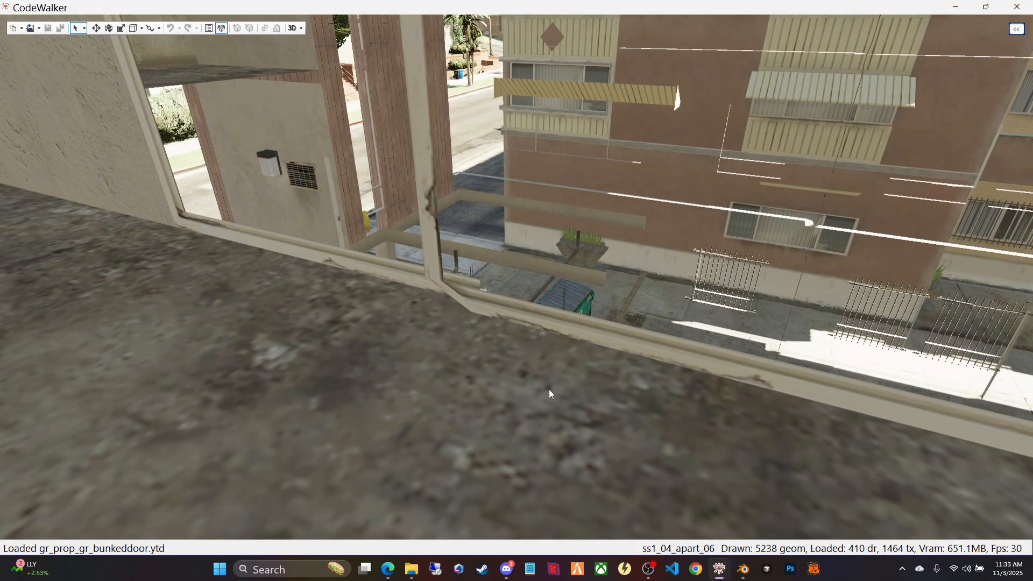
{"action": "left_click_drag", "start_coordinate": [549, 389], "coordinate": [604, 328]}
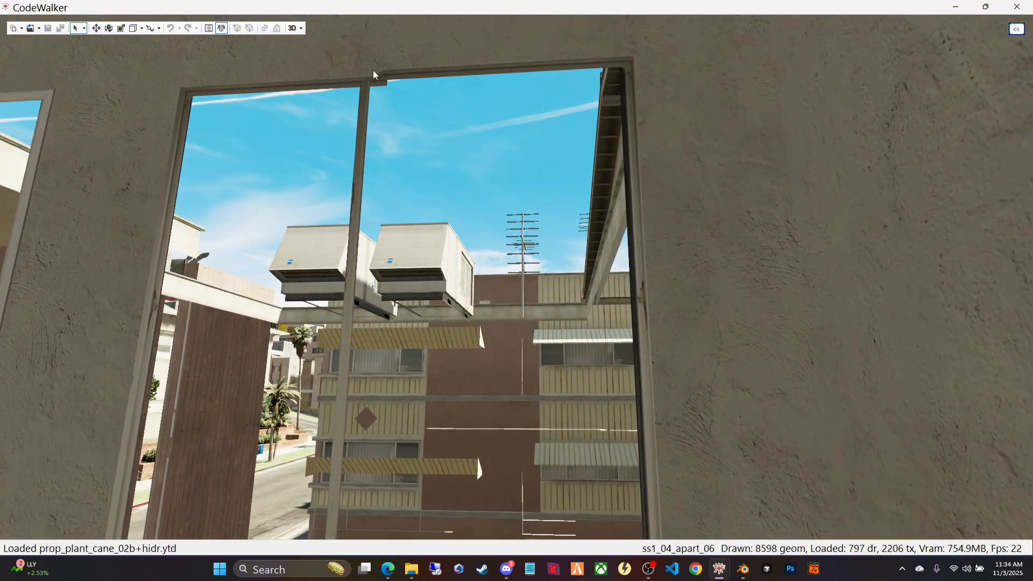
{"action": "left_click_drag", "start_coordinate": [556, 207], "coordinate": [524, 371]}
{"action": "left_click_drag", "start_coordinate": [521, 303], "coordinate": [657, 417]}
Step: Fly to the building's outside walkway and examine the open doorway with the vertical white bars
{"action": "key", "text": "w"}
{"action": "key", "text": "s"}
{"action": "key", "text": "s"}
{"action": "key", "text": "w"}
{"action": "key", "text": "w"}
{"action": "left_click_drag", "start_coordinate": [509, 426], "coordinate": [835, 405]}
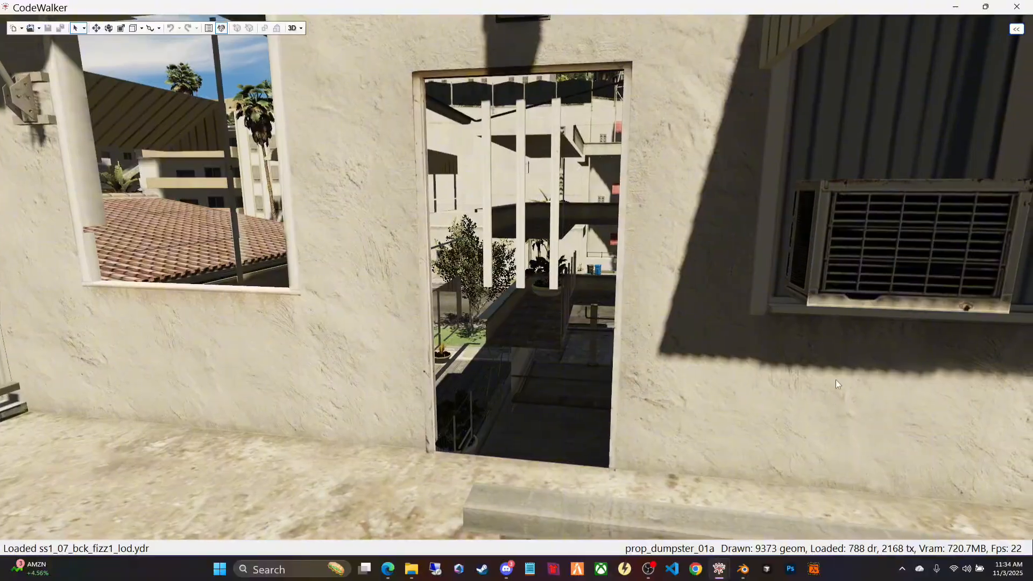
{"action": "left_click_drag", "start_coordinate": [699, 372], "coordinate": [631, 436]}
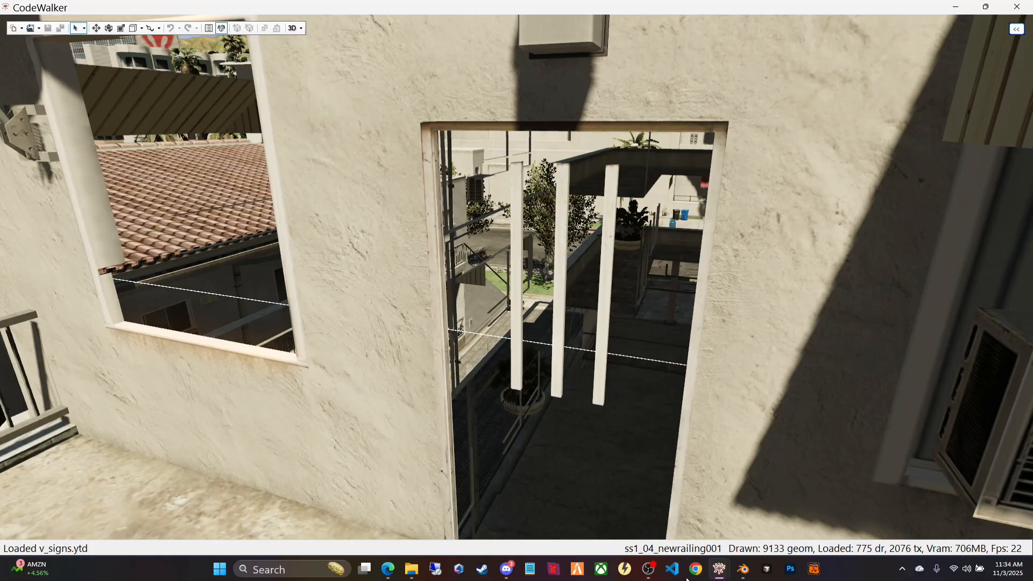
Step: Switch to Blender and compare the door and window openings on the same facade of the ss1_04_apart_06 model
{"action": "left_click", "coordinate": [743, 570]}
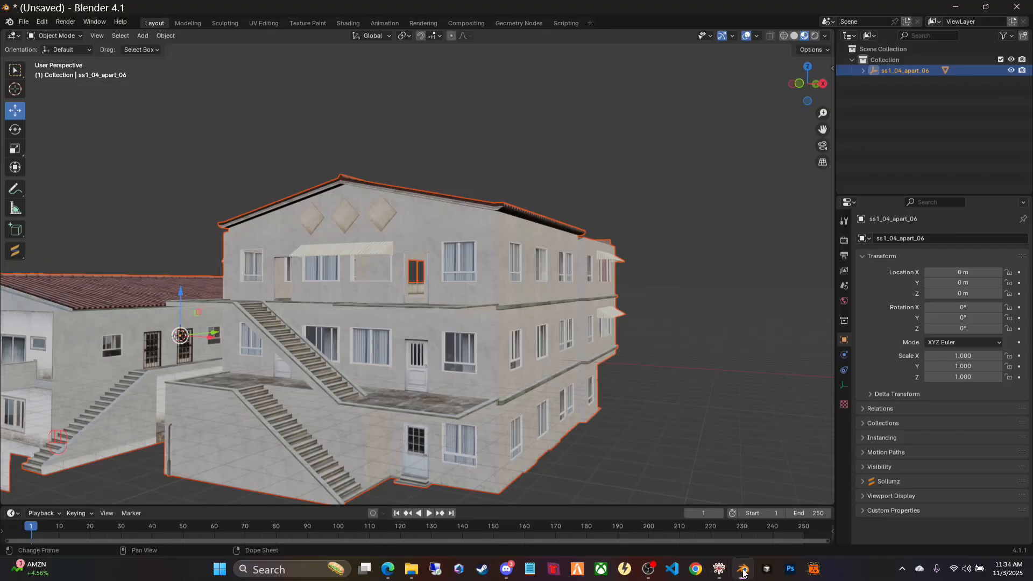
{"action": "scroll", "coordinate": [301, 310], "scroll_direction": "up", "scroll_amount": 10}
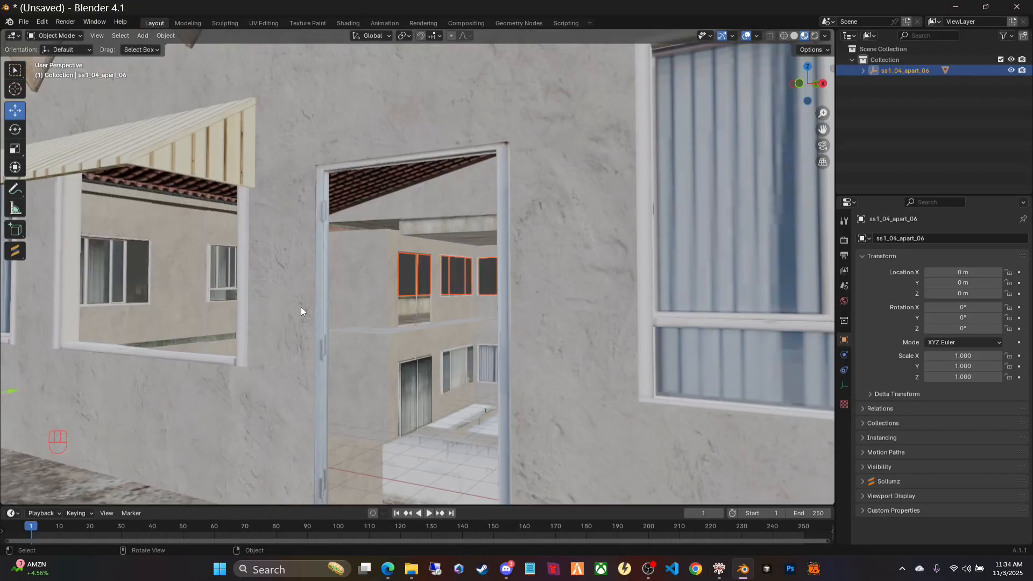
{"action": "middle_click_drag", "start_coordinate": [235, 327], "coordinate": [279, 331]}
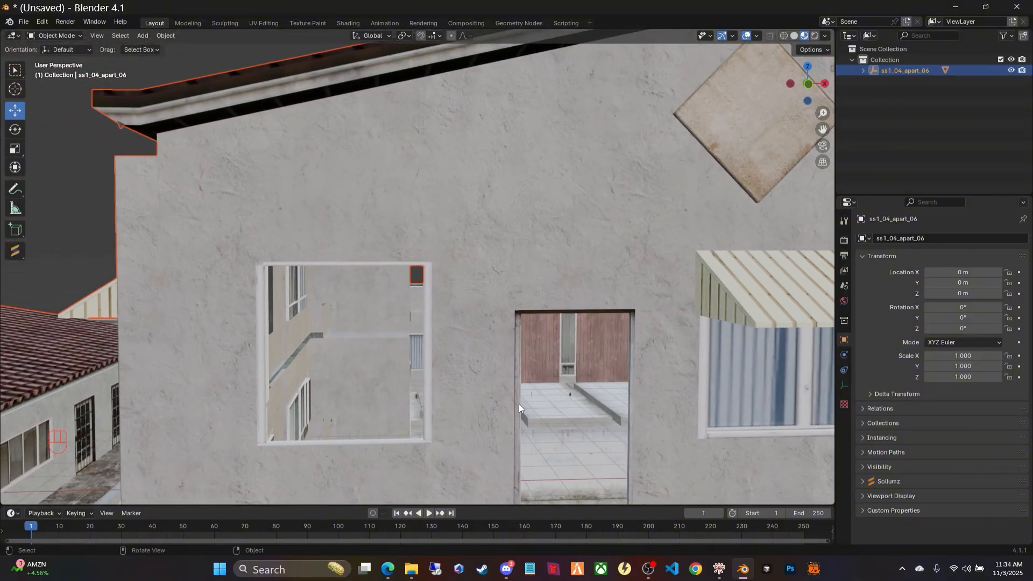
{"action": "scroll", "coordinate": [603, 418], "scroll_direction": "up", "scroll_amount": 4}
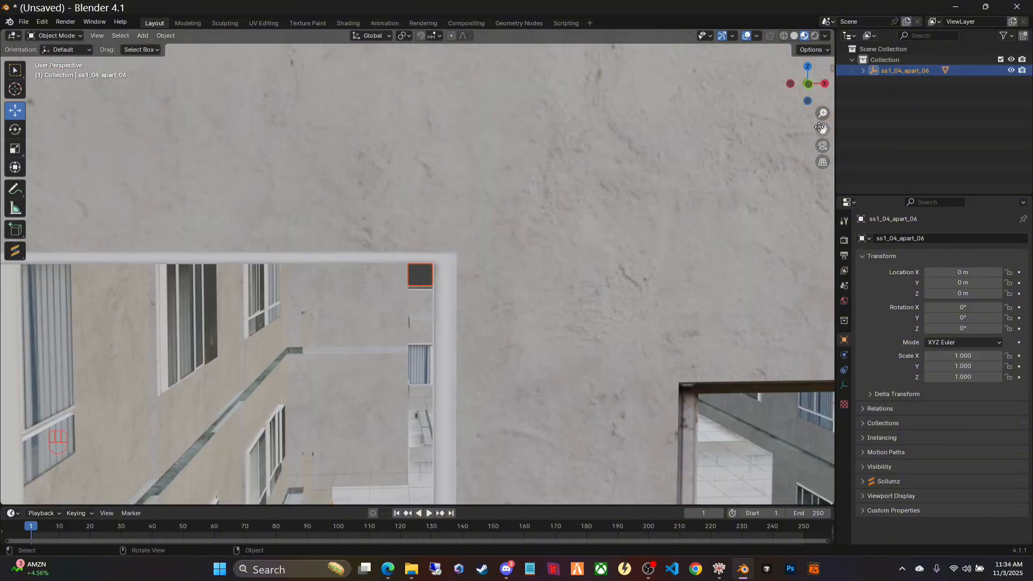
{"action": "mouse_move", "coordinate": [822, 128]}
{"action": "left_mouse_down"}
{"action": "mouse_move", "coordinate": [850, 107]}
{"action": "mouse_move", "coordinate": [807, 110]}
{"action": "mouse_move", "coordinate": [855, 115]}
{"action": "mouse_move", "coordinate": [823, 141]}
{"action": "left_mouse_up"}
{"action": "mouse_move", "coordinate": [700, 344]}
{"action": "middle_mouse_down"}
{"action": "mouse_move", "coordinate": [707, 331]}
{"action": "mouse_move", "coordinate": [698, 336]}
{"action": "middle_mouse_up"}
{"action": "scroll", "coordinate": [664, 292], "scroll_direction": "down", "scroll_amount": 8}
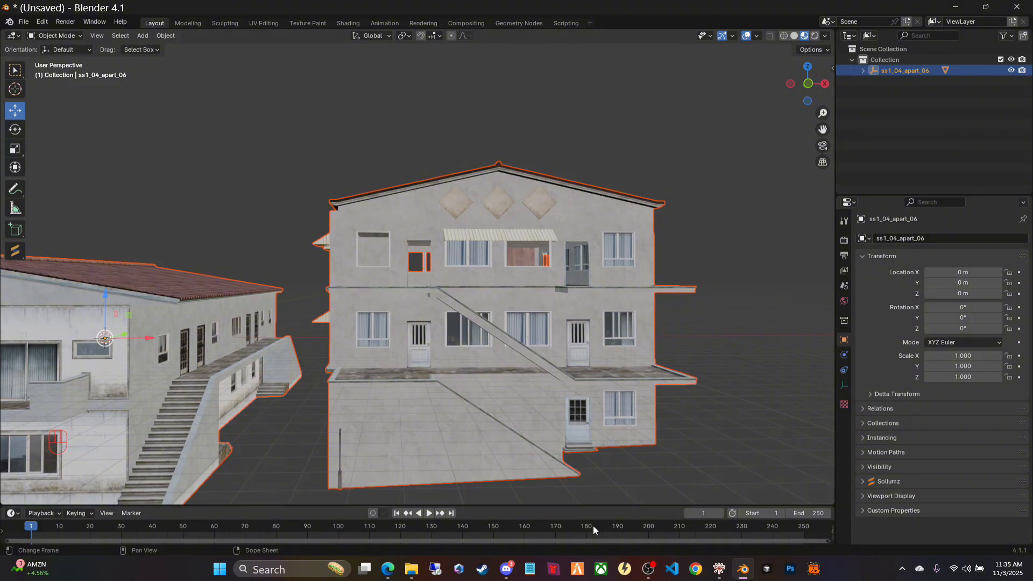
Step: Switch back to the CodeWalker world view and fly through the hollow building to check the leftover detail pieces
{"action": "mouse_move", "coordinate": [719, 569]}
{"action": "left_click", "coordinate": [714, 498]}
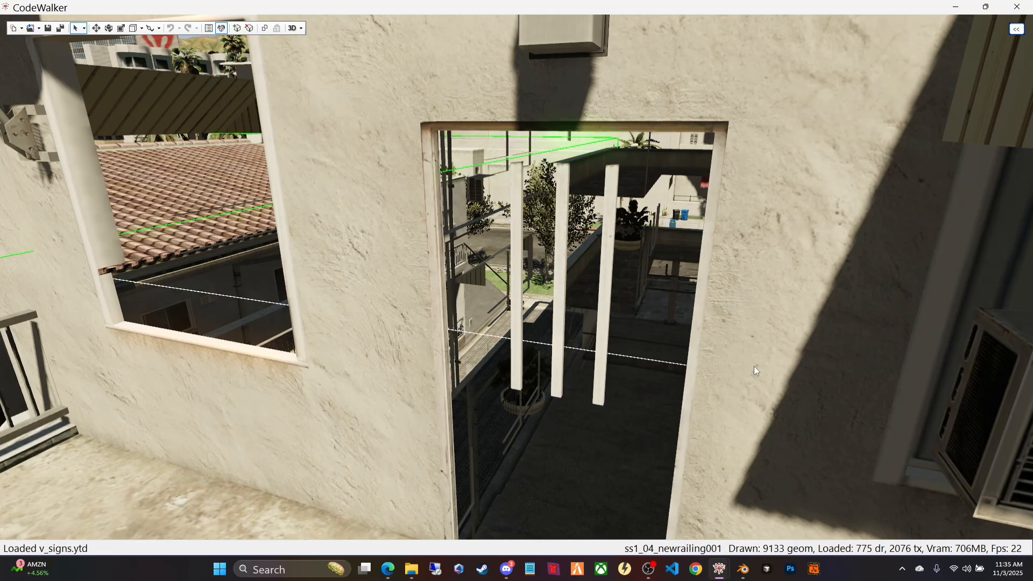
{"action": "left_click_drag", "start_coordinate": [746, 352], "coordinate": [829, 301]}
{"action": "key", "text": "s"}
{"action": "key", "text": "w"}
{"action": "key", "text": "s"}
{"action": "key", "text": "w"}
{"action": "key", "text": "w"}
{"action": "key", "text": "s"}
{"action": "key", "text": "w"}
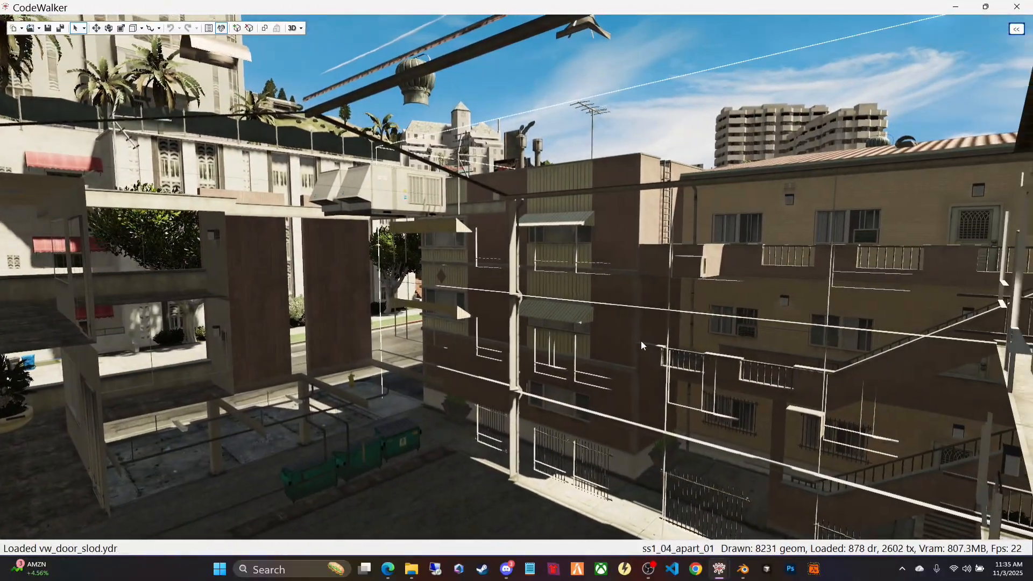
{"action": "left_click_drag", "start_coordinate": [640, 341], "coordinate": [708, 343]}
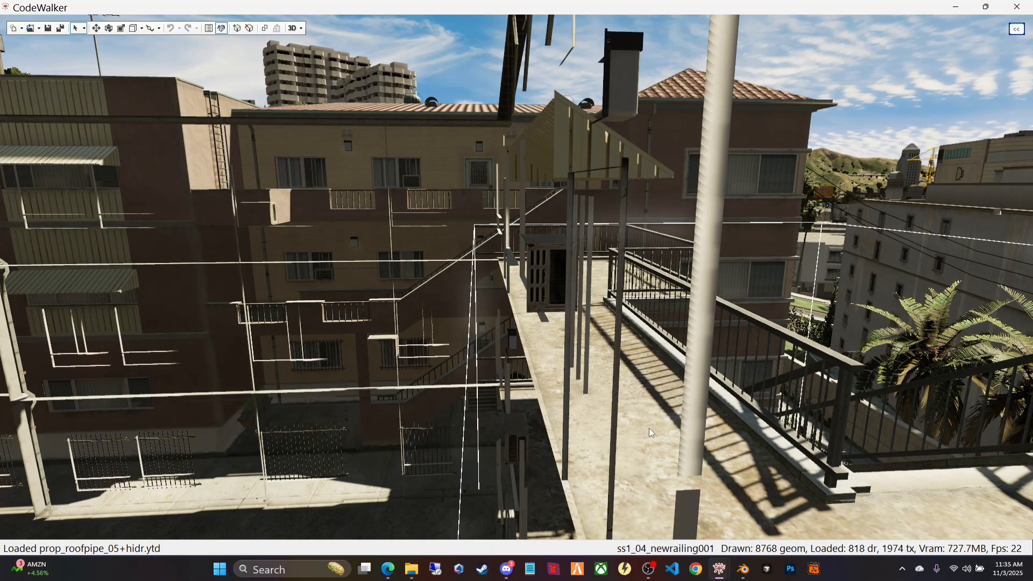
Step: Fly back outside to face the top-floor awning and place the project window with the ss1_04_apart_02_dtl02 entity over the view
{"action": "left_click_drag", "start_coordinate": [793, 364], "coordinate": [629, 340]}
{"action": "key", "text": "w"}
{"action": "key", "text": "s"}
{"action": "key", "text": "w"}
{"action": "key", "text": "s"}
{"action": "key", "text": "s"}
{"action": "key", "text": "s"}
{"action": "key", "text": "w"}
{"action": "key", "text": "s"}
{"action": "key", "text": "s"}
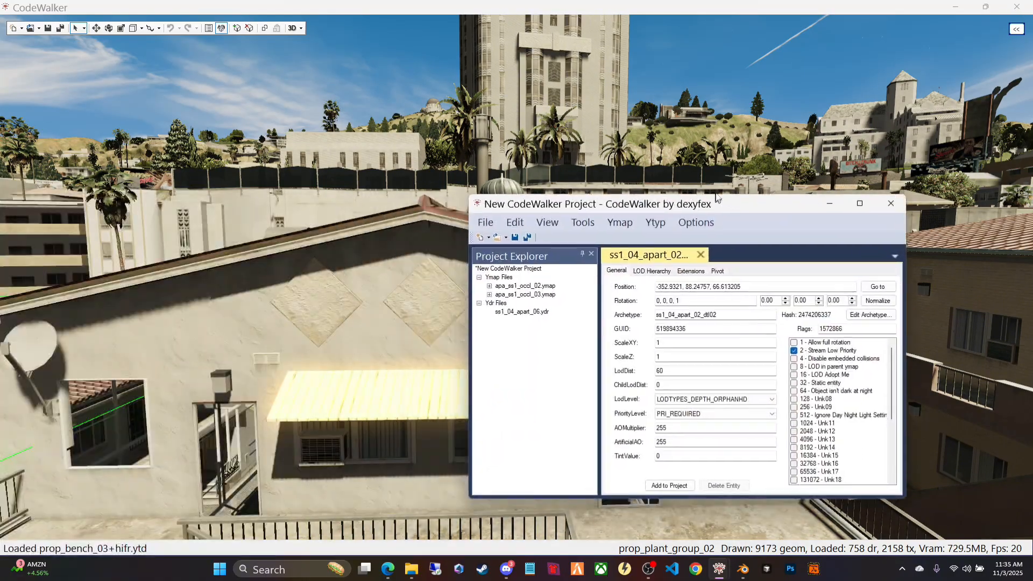
{"action": "left_click_drag", "start_coordinate": [710, 210], "coordinate": [630, 117]}
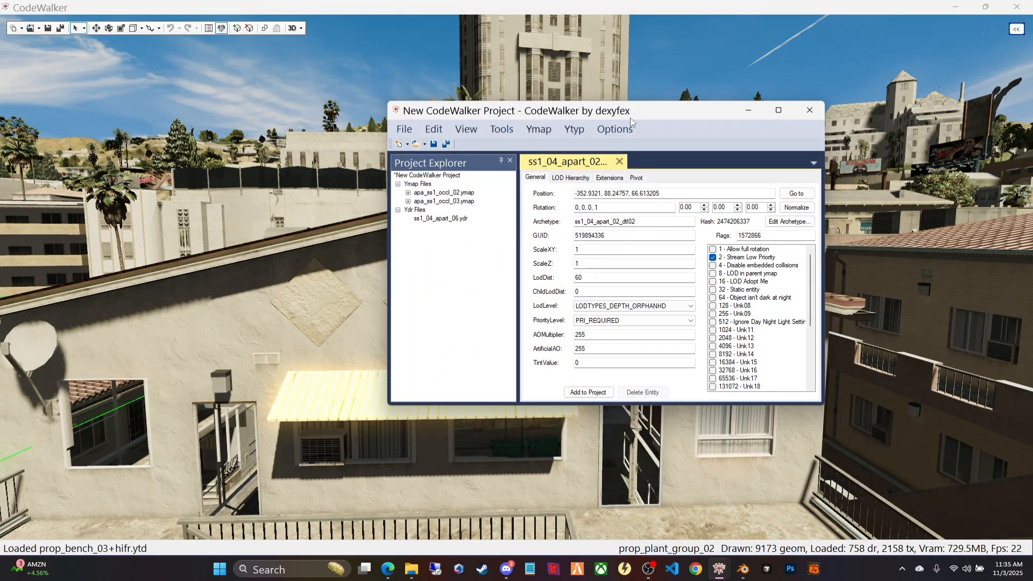